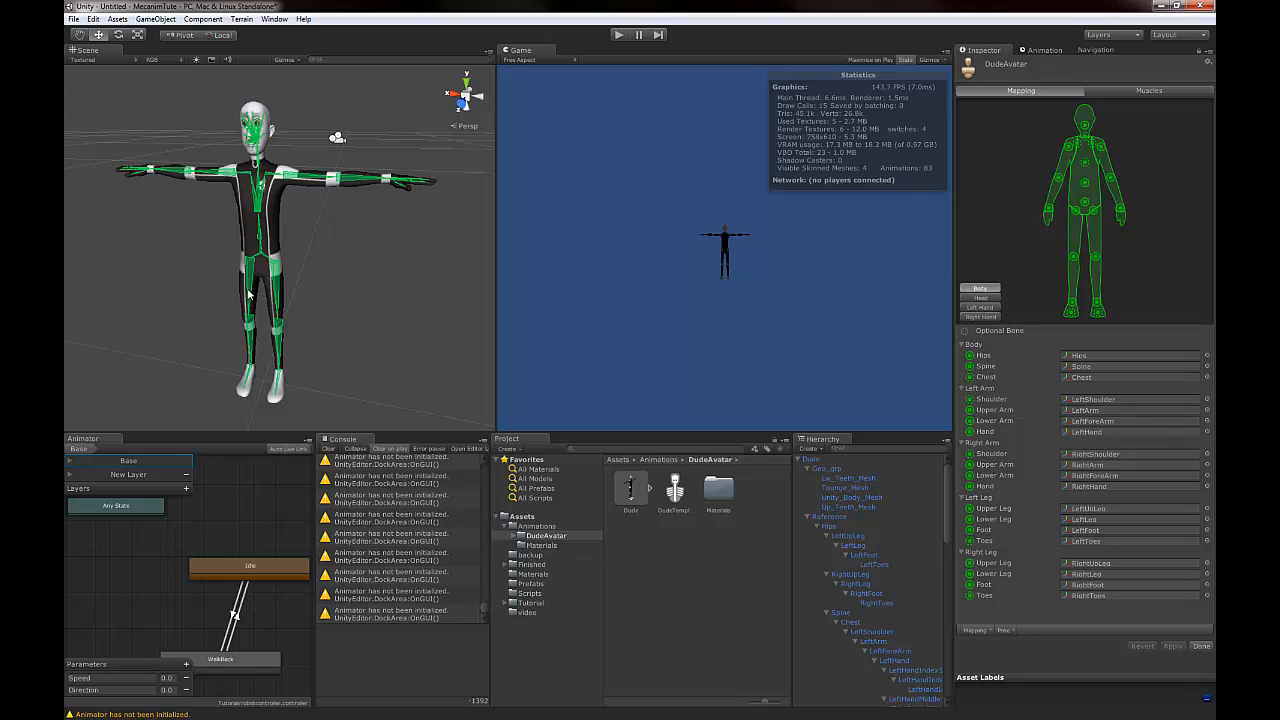
Examine the DudeAvatar character's rig and its mapped hip, upper leg, lower leg and foot bones.
{"action": "left_click_drag", "start_coordinate": [272, 346], "coordinate": [236, 305], "text": "alt"}
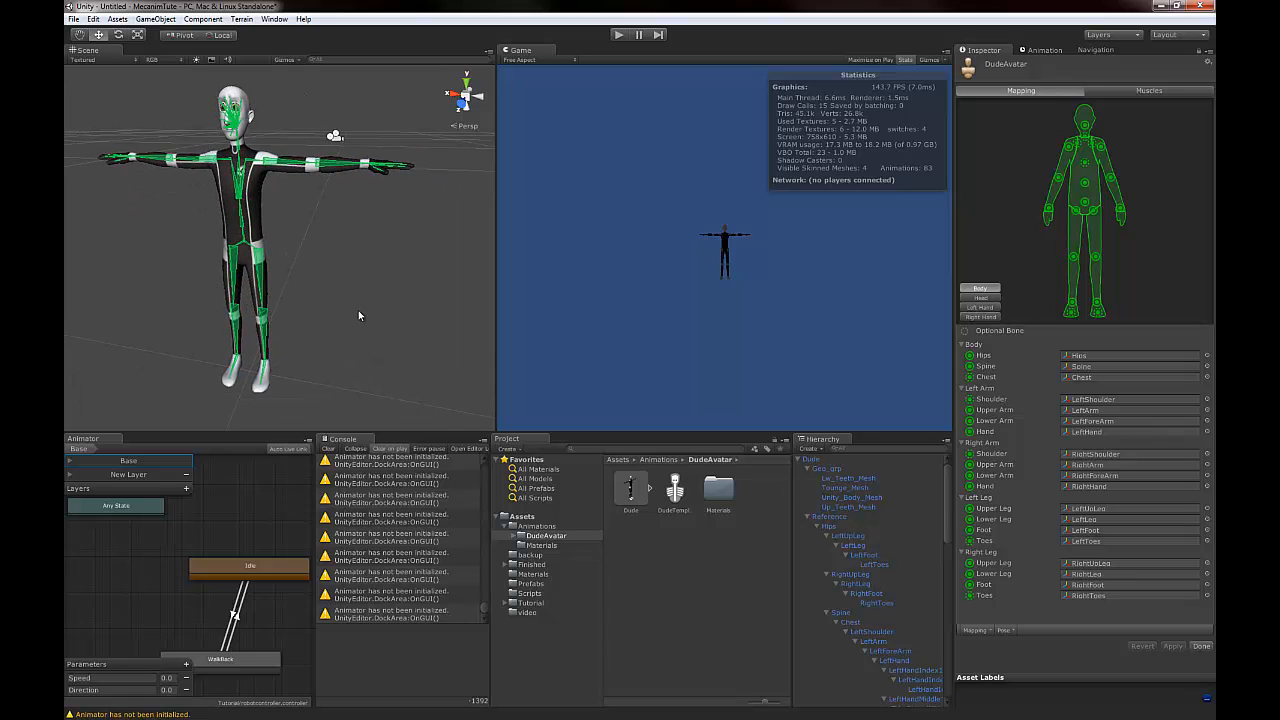
{"action": "left_click_drag", "start_coordinate": [358, 316], "coordinate": [392, 326], "text": "alt"}
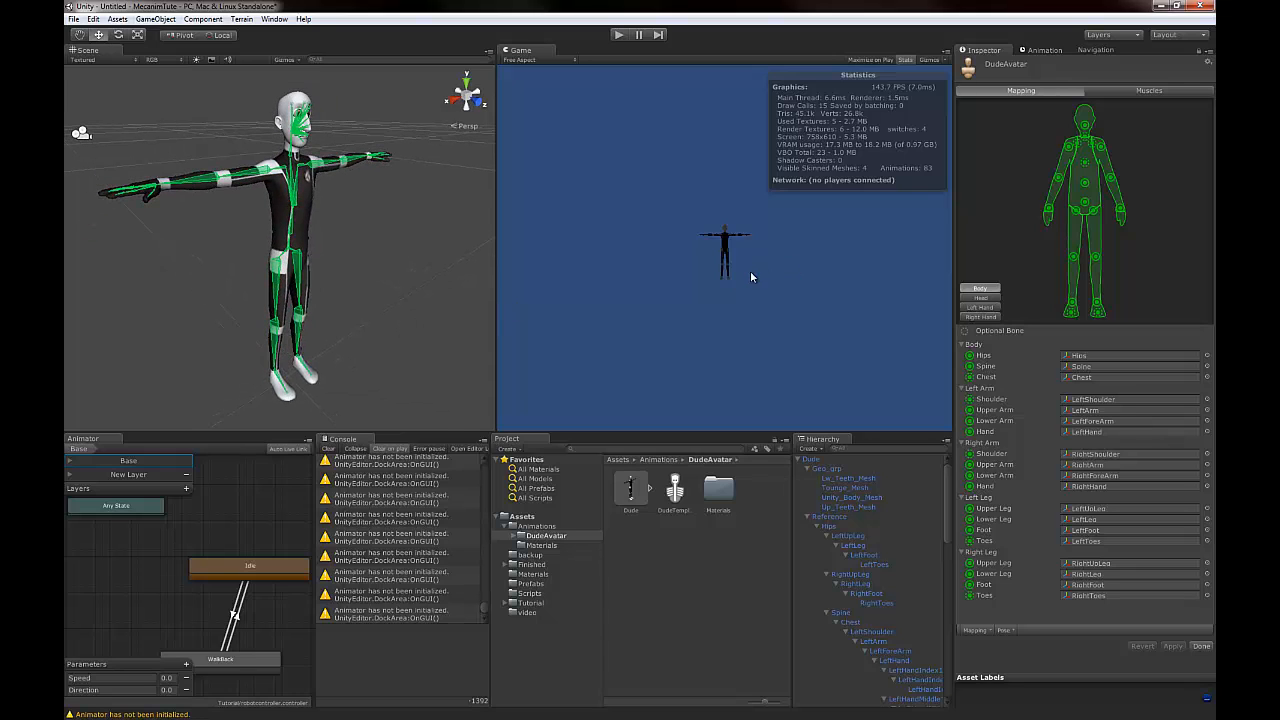
{"action": "left_click", "coordinate": [1078, 214]}
{"action": "left_click", "coordinate": [1085, 203]}
{"action": "left_click", "coordinate": [1093, 211]}
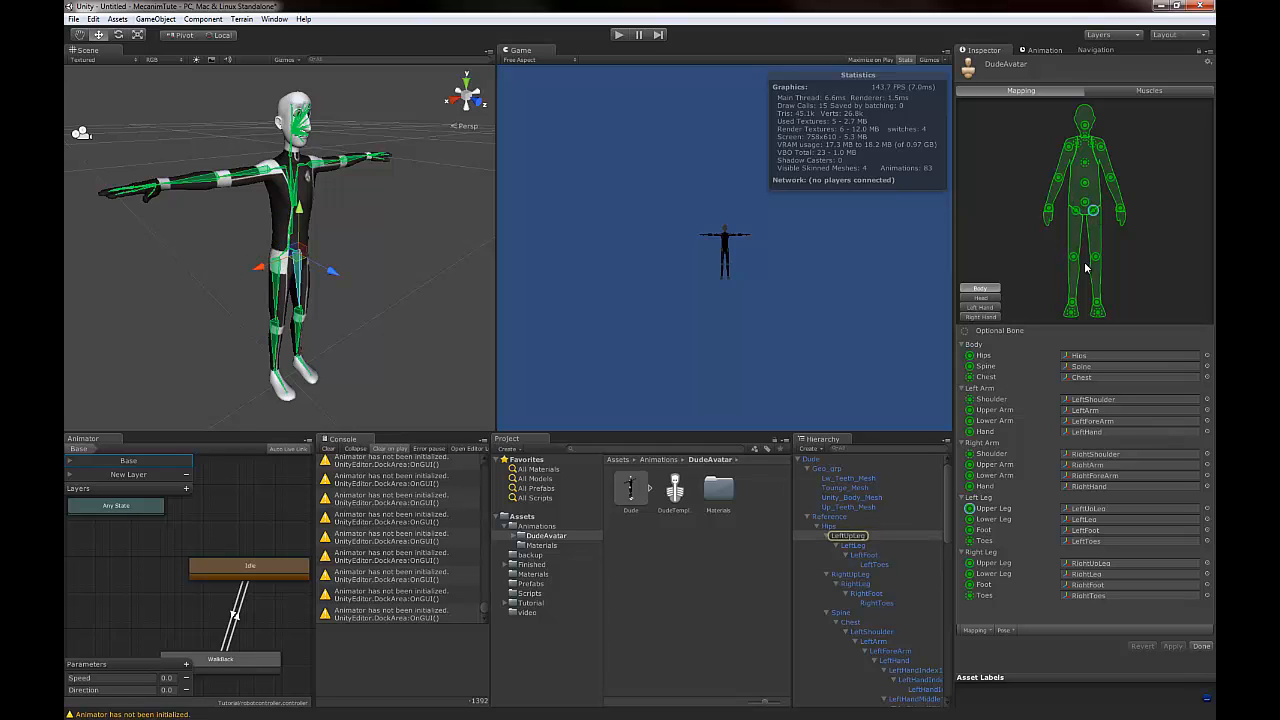
{"action": "left_click", "coordinate": [1074, 260]}
{"action": "left_click", "coordinate": [1096, 260]}
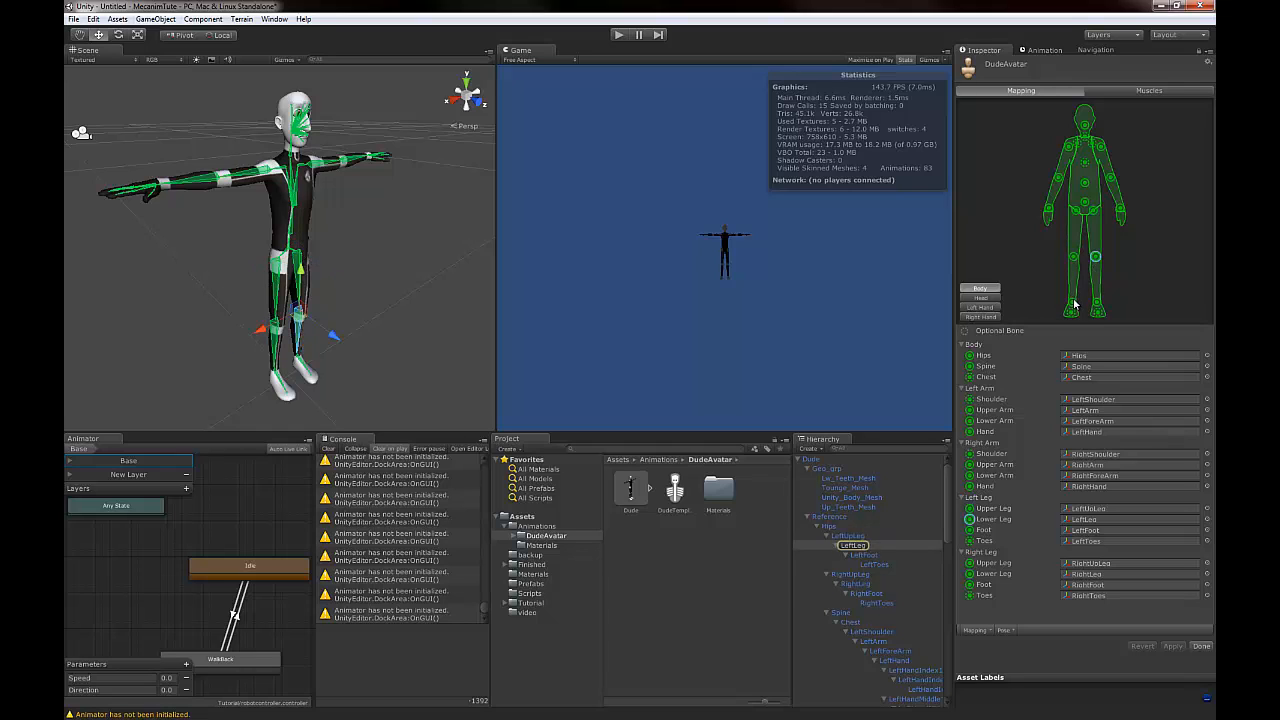
{"action": "left_click", "coordinate": [1073, 303]}
{"action": "left_click", "coordinate": [1097, 302]}
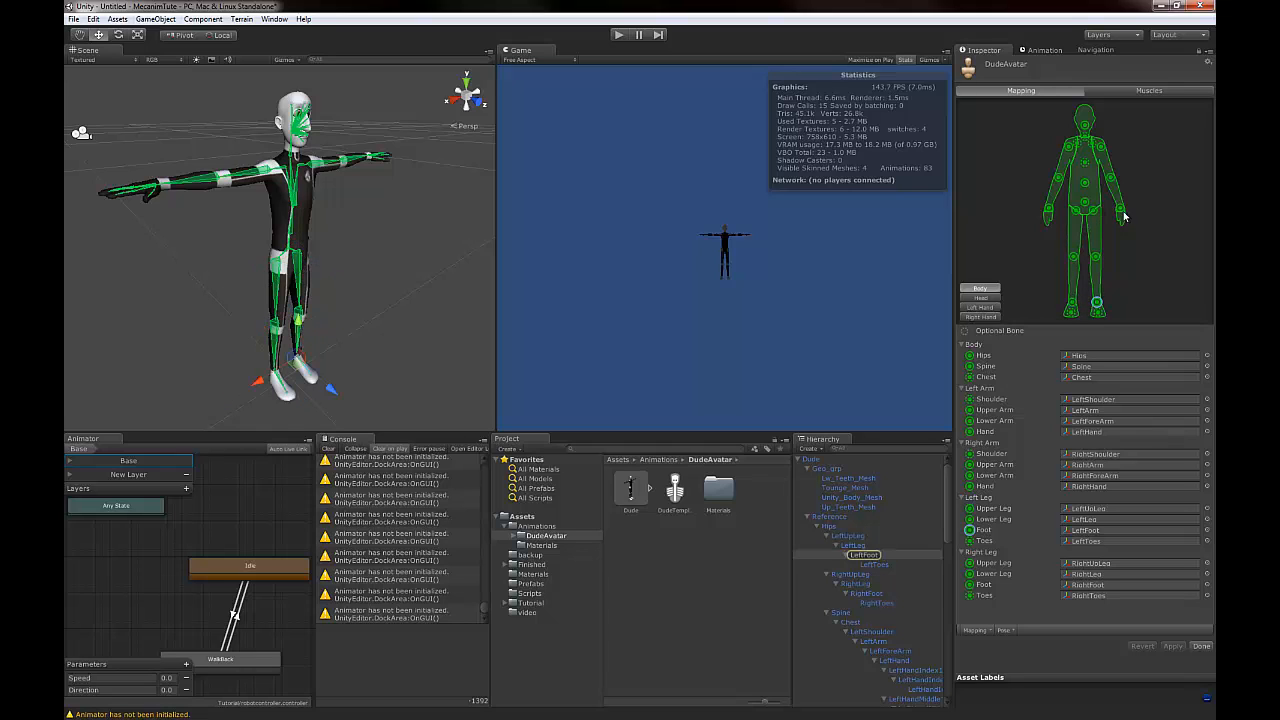
Examine the avatar's mapped chest, shoulder, upper arm, forearm and hand bones.
{"action": "left_click", "coordinate": [1087, 143]}
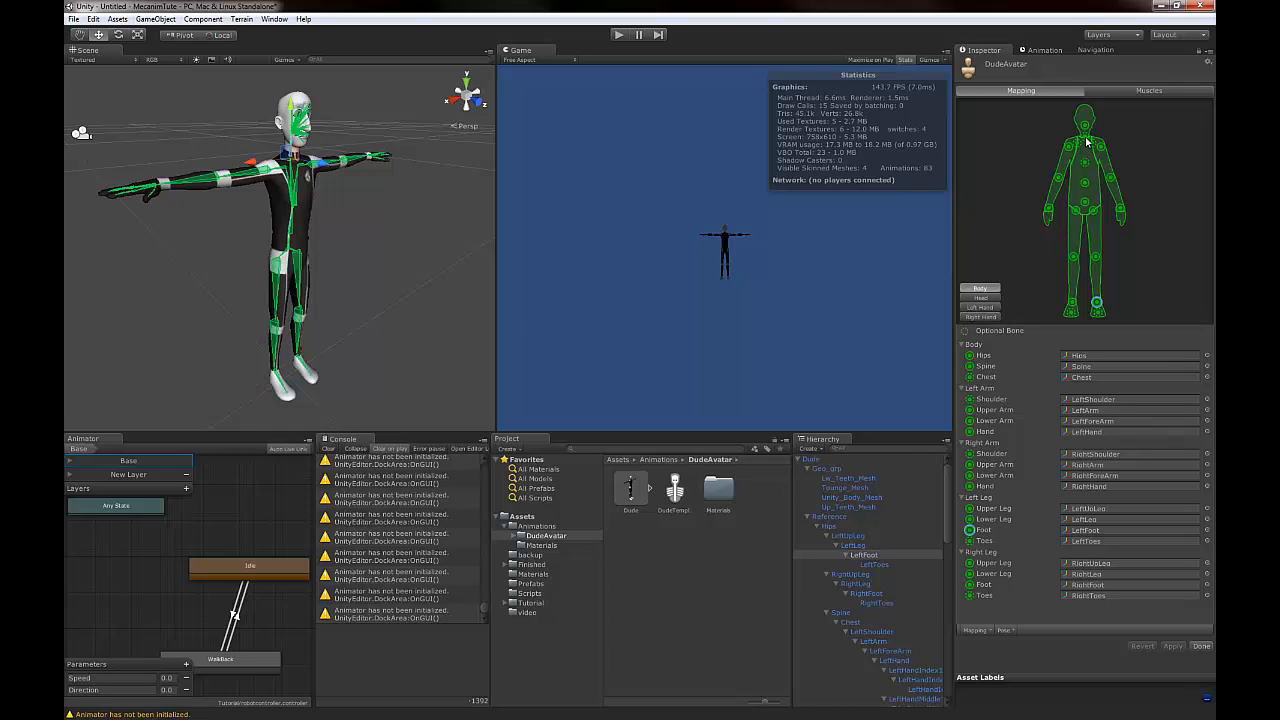
{"action": "left_click", "coordinate": [1078, 145]}
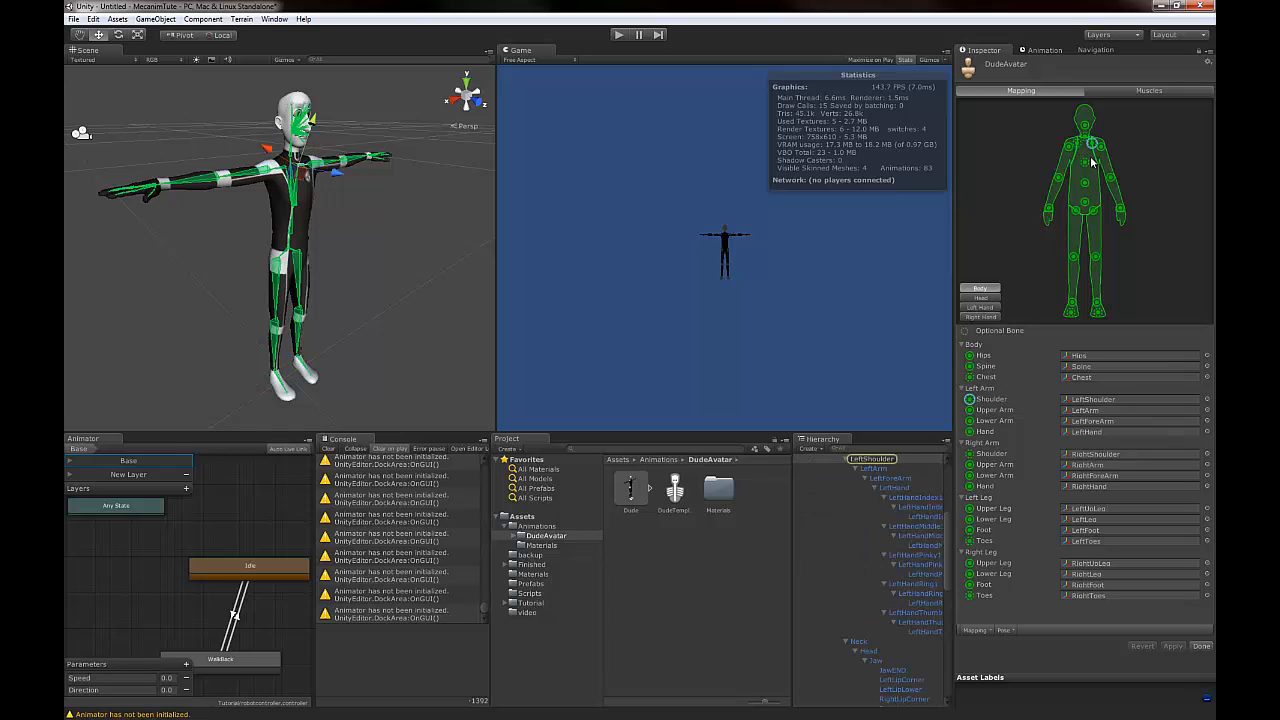
{"action": "left_click", "coordinate": [1085, 163]}
{"action": "left_click", "coordinate": [1049, 213]}
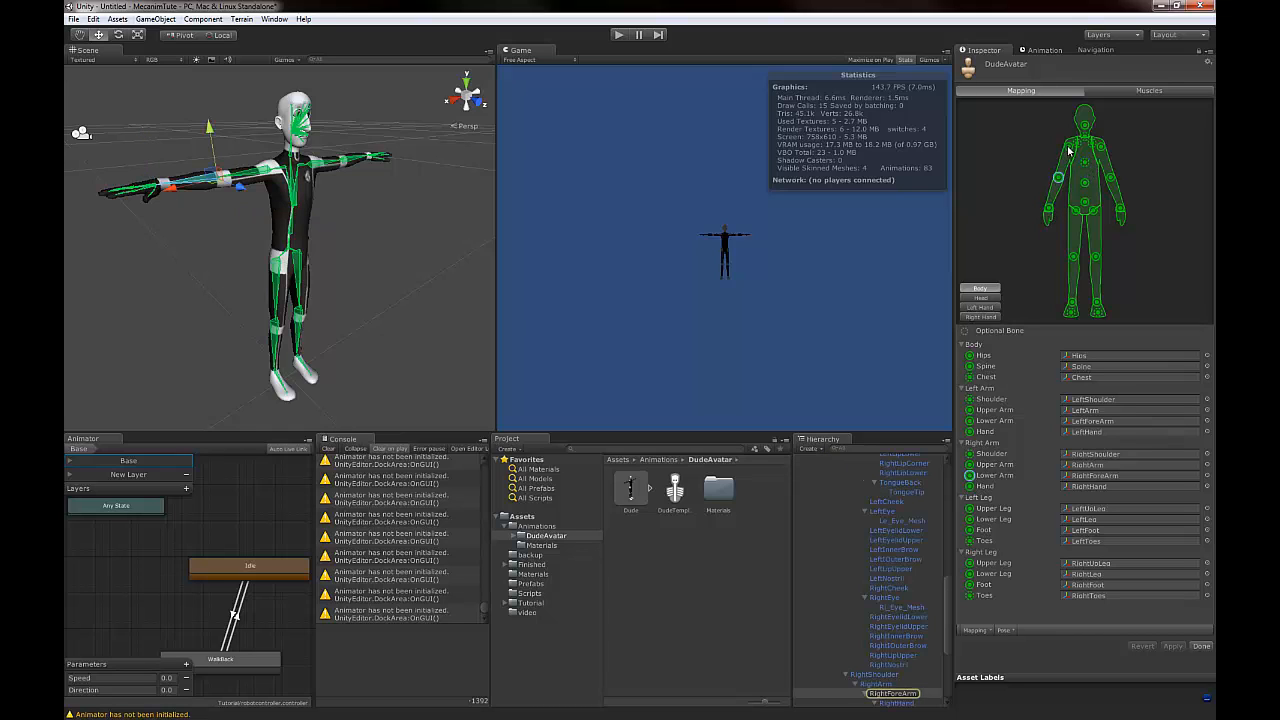
{"action": "left_click", "coordinate": [1068, 147]}
{"action": "left_click", "coordinate": [1101, 147]}
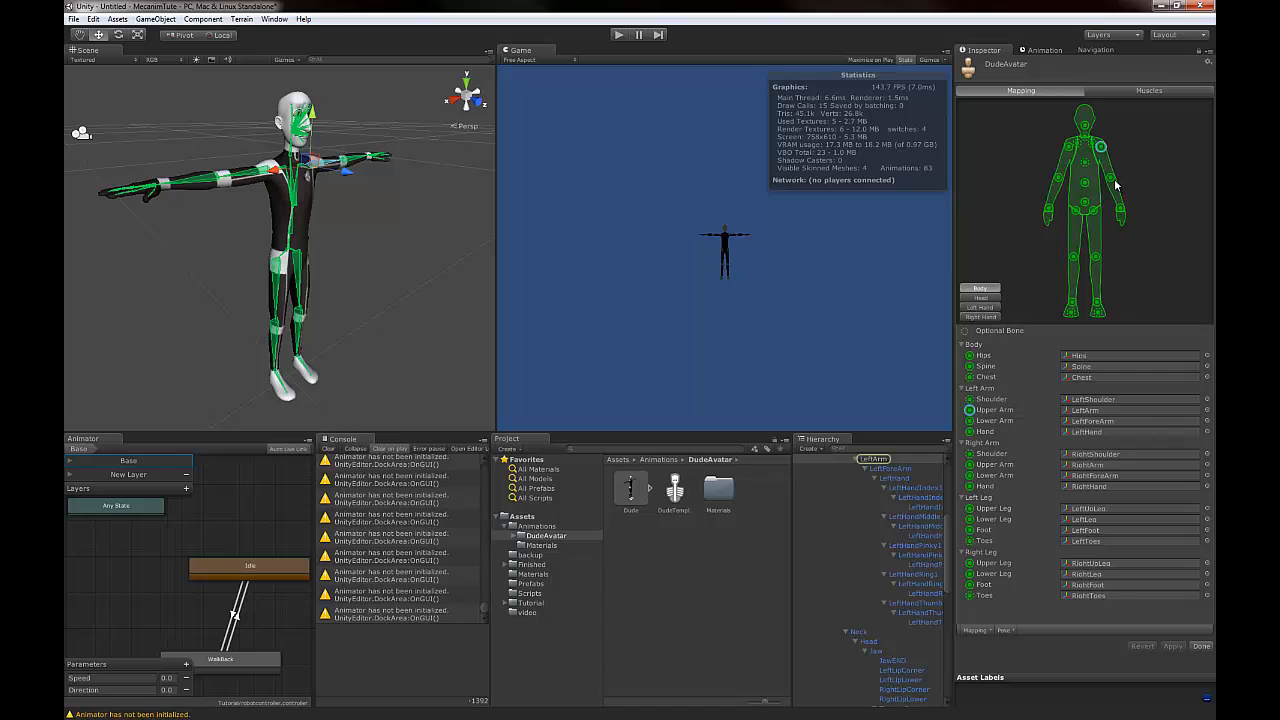
{"action": "left_click", "coordinate": [1111, 179]}
{"action": "left_click", "coordinate": [1120, 211]}
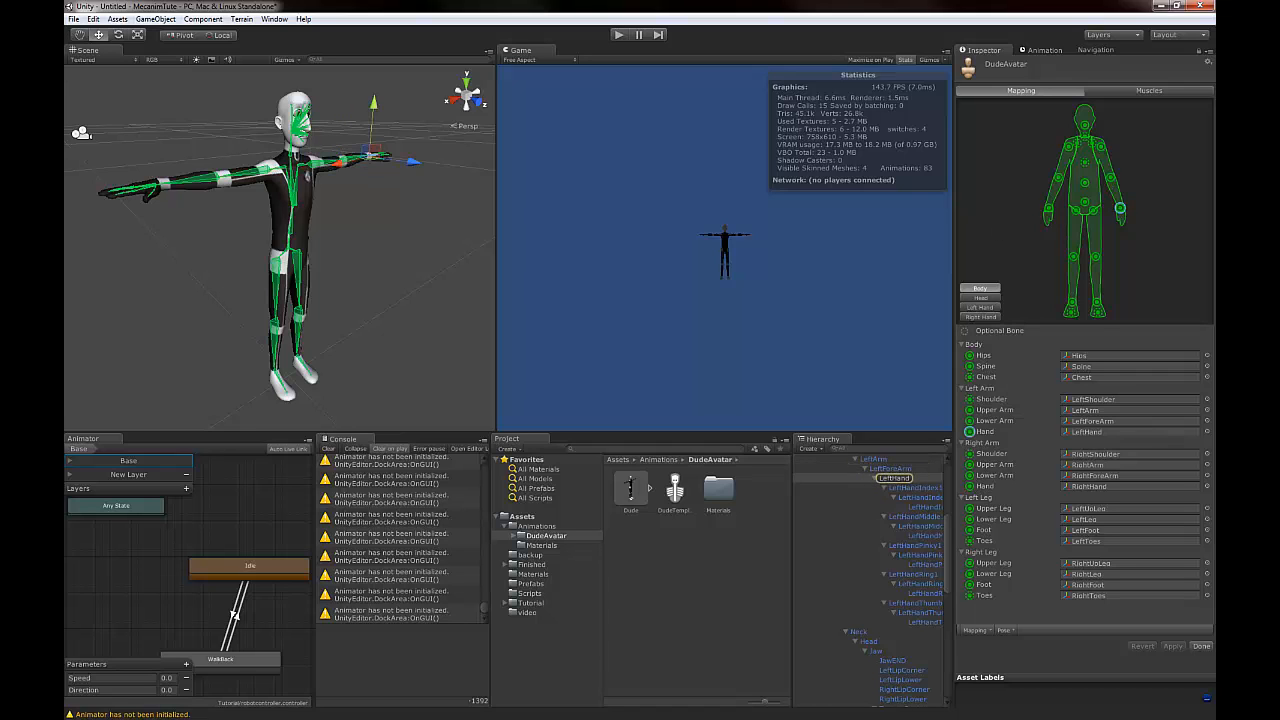
Finish the avatar configuration and place the golem model from the video folder into the tutorial scene.
{"action": "left_click", "coordinate": [1199, 646]}
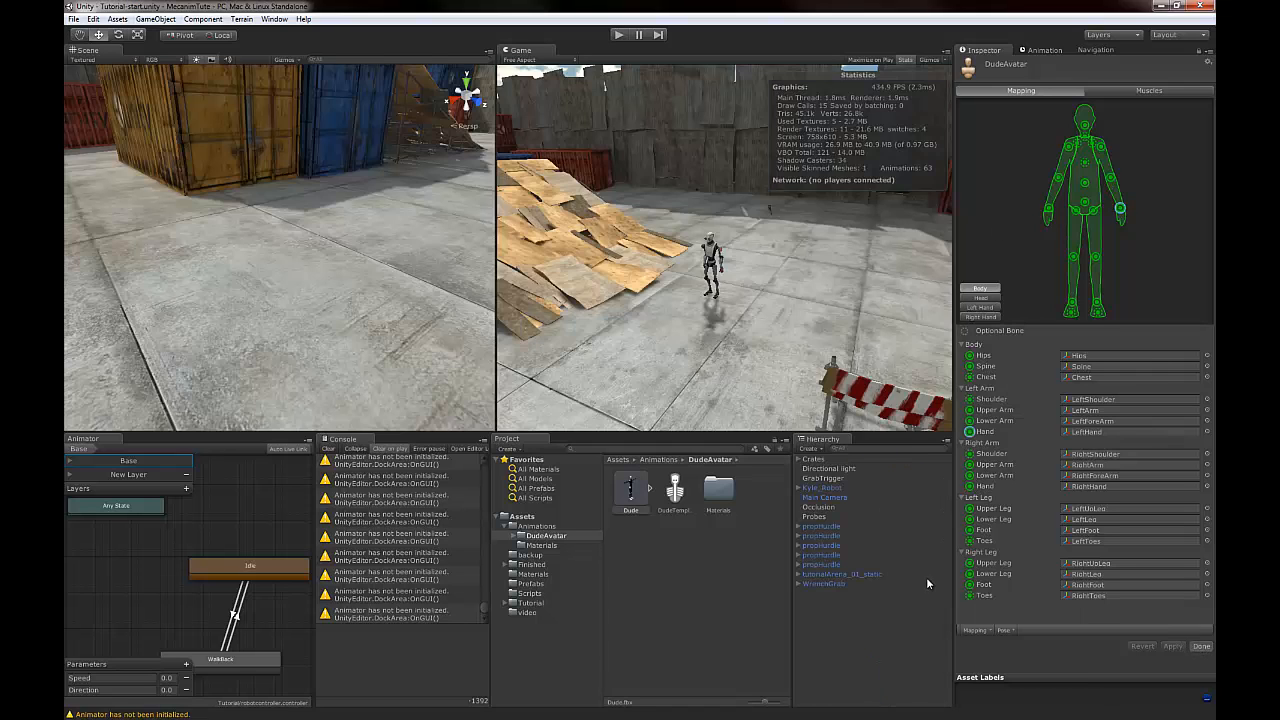
{"action": "left_click", "coordinate": [534, 526]}
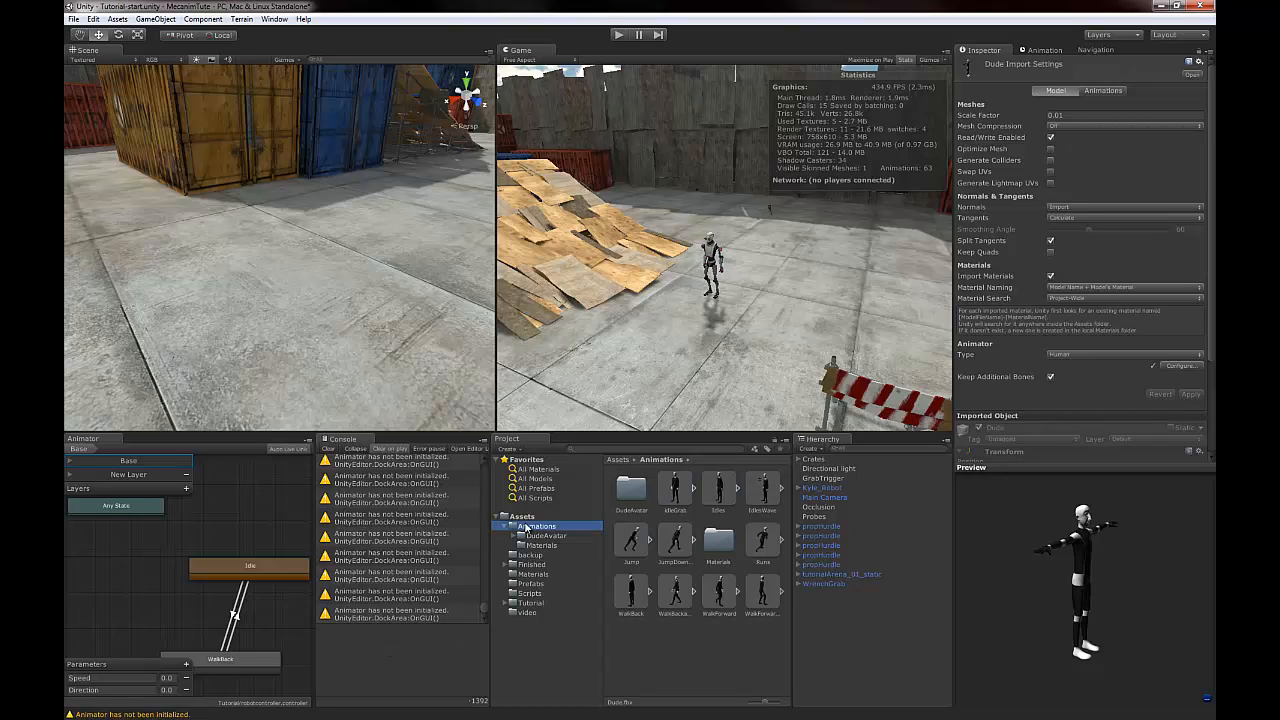
{"action": "left_click", "coordinate": [526, 612]}
{"action": "left_click_drag", "start_coordinate": [668, 497], "coordinate": [335, 245]}
{"action": "middle_click_drag", "start_coordinate": [422, 260], "coordinate": [94, 331]}
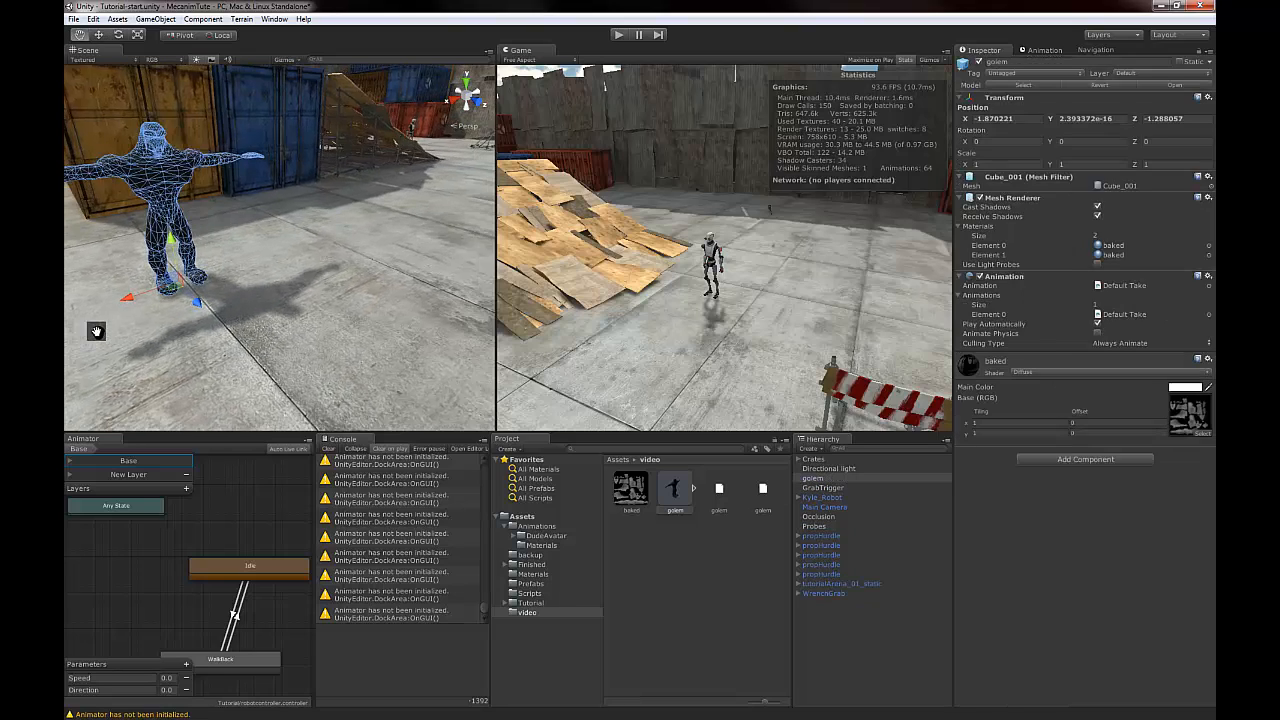
Move the golem across the arena to stand near the robot, at about X -22.02, Z -8.36.
{"action": "scroll", "coordinate": [94, 331], "scroll_direction": "down", "scroll_amount": 5}
{"action": "middle_click_drag", "start_coordinate": [220, 280], "coordinate": [181, 418]}
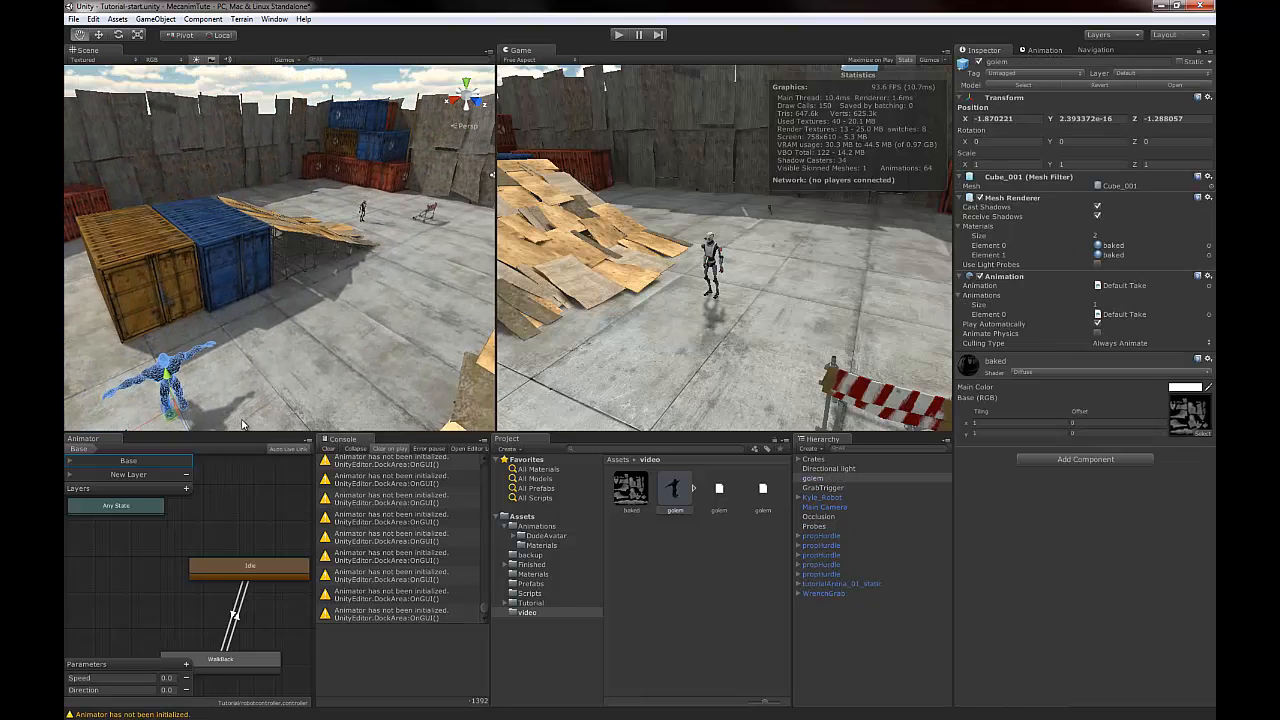
{"action": "left_click_drag", "start_coordinate": [134, 410], "coordinate": [401, 262]}
{"action": "key", "text": "f"}
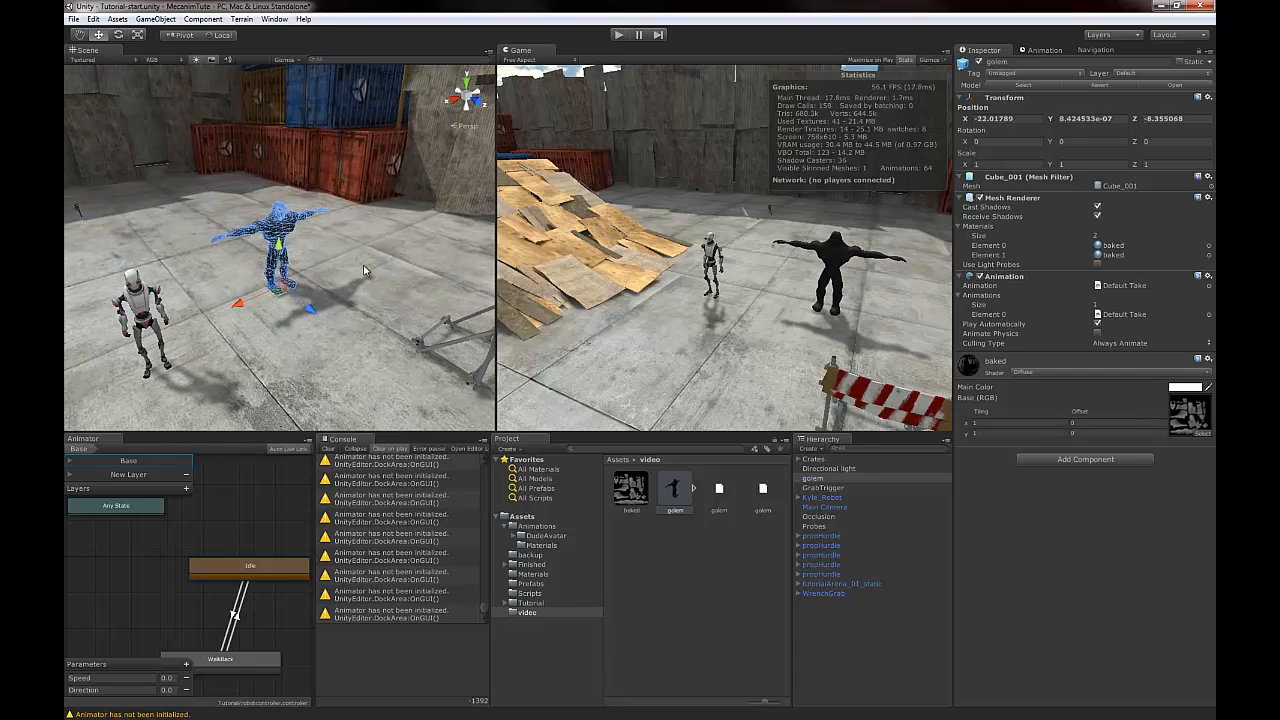
Enable Use Light Probes on the golem's Mesh Renderer.
{"action": "left_click", "coordinate": [245, 283]}
{"action": "left_click", "coordinate": [294, 243]}
{"action": "left_click", "coordinate": [1098, 265]}
{"action": "middle_click_drag", "start_coordinate": [220, 325], "coordinate": [298, 290]}
{"action": "scroll", "coordinate": [294, 284], "scroll_direction": "up", "scroll_amount": 6}
{"action": "key", "text": "f"}
{"action": "scroll", "coordinate": [270, 328], "scroll_direction": "down", "scroll_amount": 4}
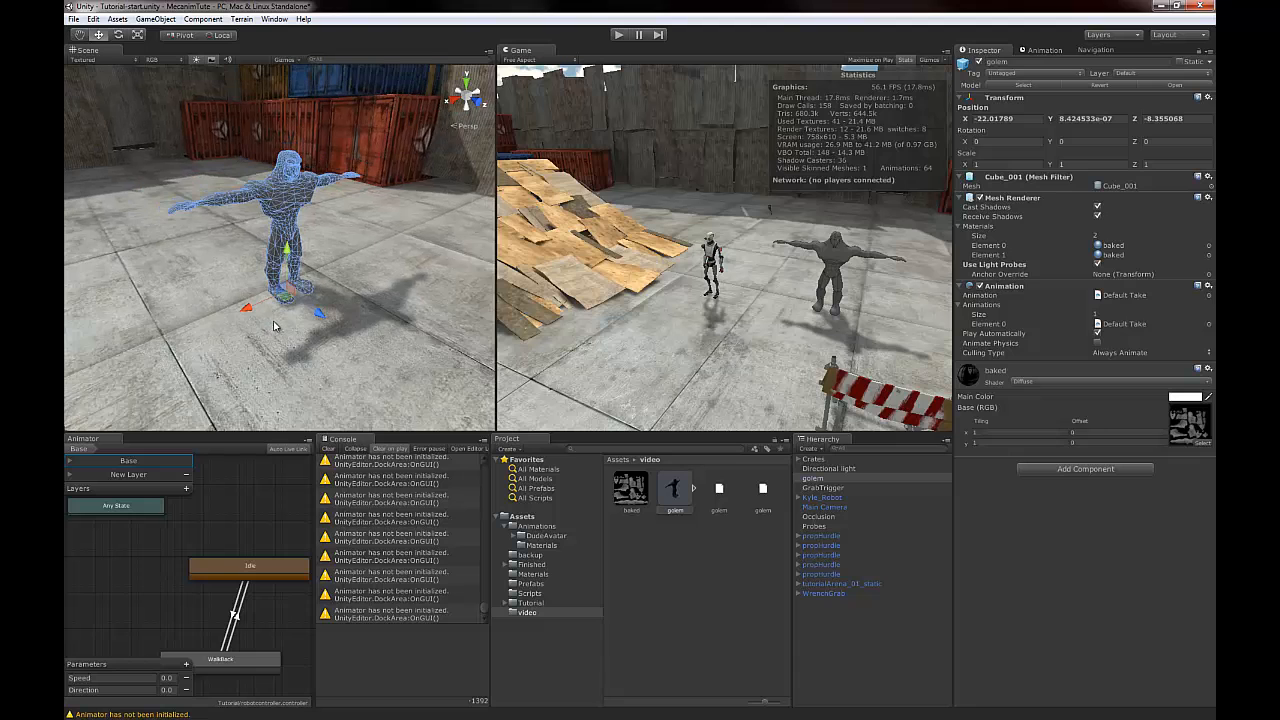
Compare the golem with the robot standing next to it, viewing both from several angles.
{"action": "middle_click_drag", "start_coordinate": [281, 362], "coordinate": [341, 308]}
{"action": "left_click_drag", "start_coordinate": [350, 288], "coordinate": [269, 285], "text": "alt"}
{"action": "left_click", "coordinate": [208, 303]}
{"action": "left_click", "coordinate": [187, 235]}
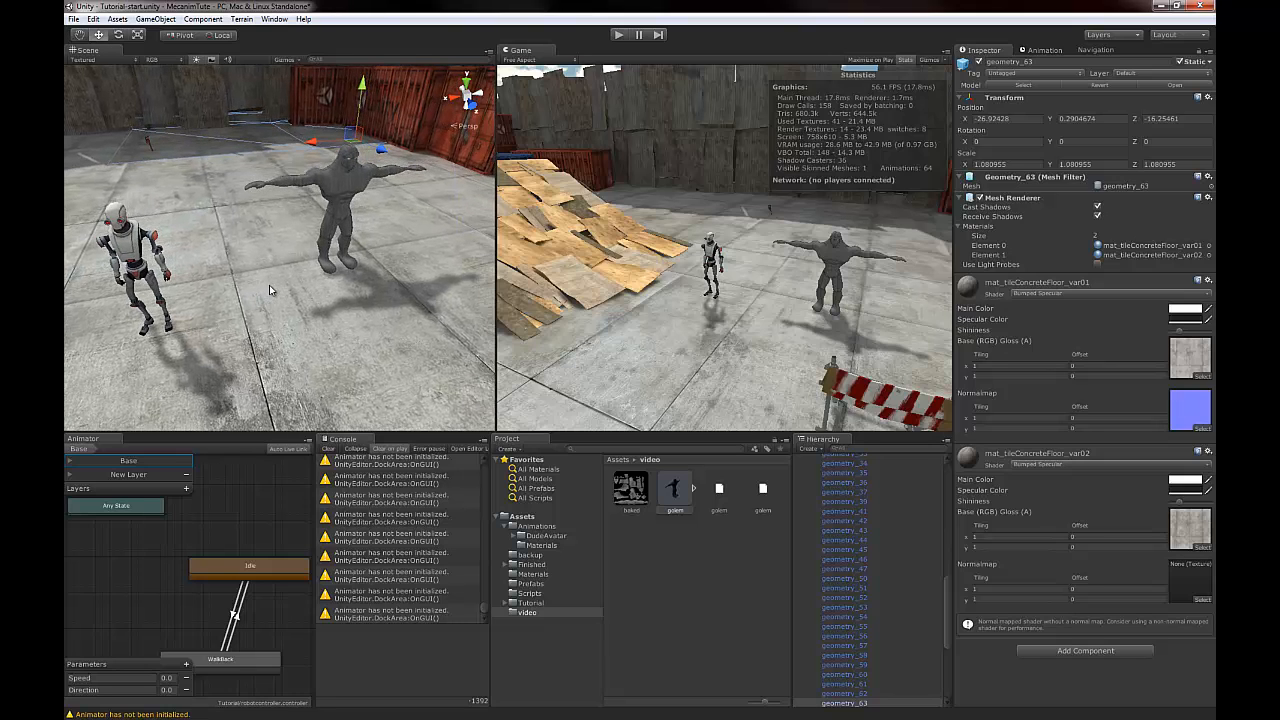
{"action": "scroll", "coordinate": [331, 338], "scroll_direction": "up", "scroll_amount": 2}
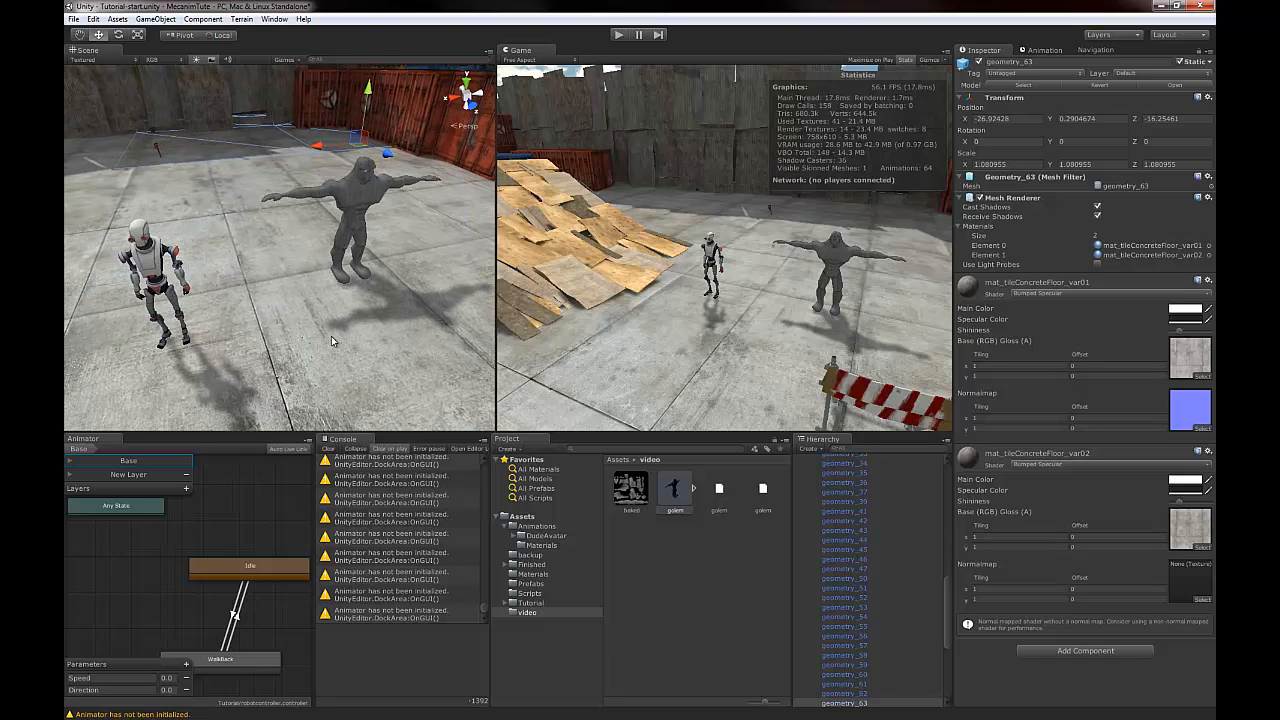
{"action": "left_click", "coordinate": [367, 225]}
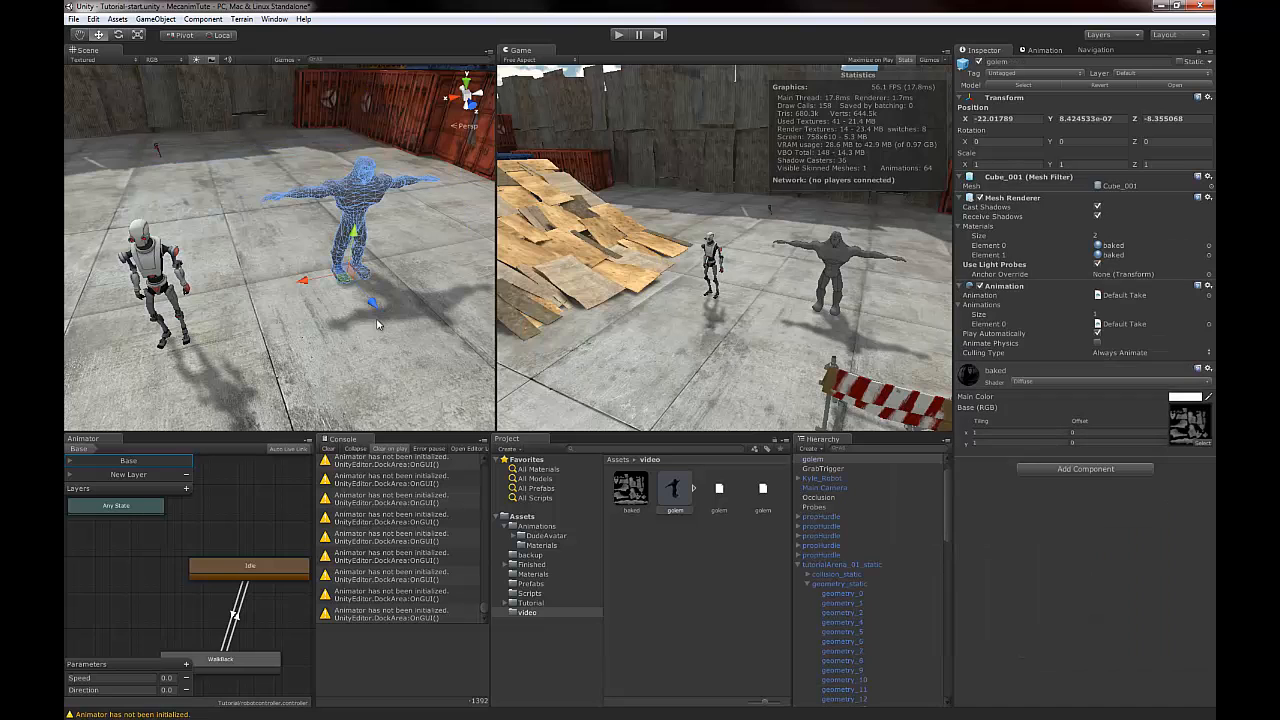
{"action": "middle_click_drag", "start_coordinate": [403, 299], "coordinate": [342, 314]}
{"action": "scroll", "coordinate": [343, 314], "scroll_direction": "up", "scroll_amount": 2}
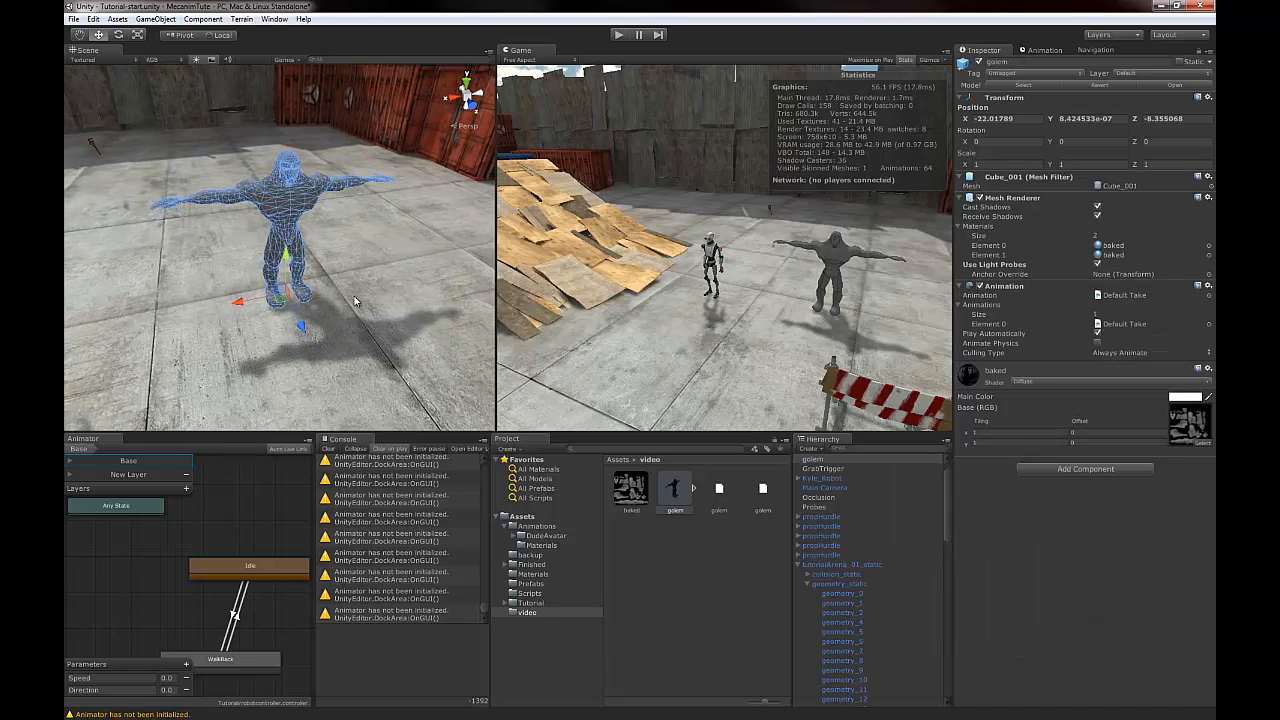
Open the golem model asset from the video folder in Blender.
{"action": "left_click", "coordinate": [343, 252]}
{"action": "left_click", "coordinate": [300, 215]}
{"action": "left_click", "coordinate": [670, 488]}
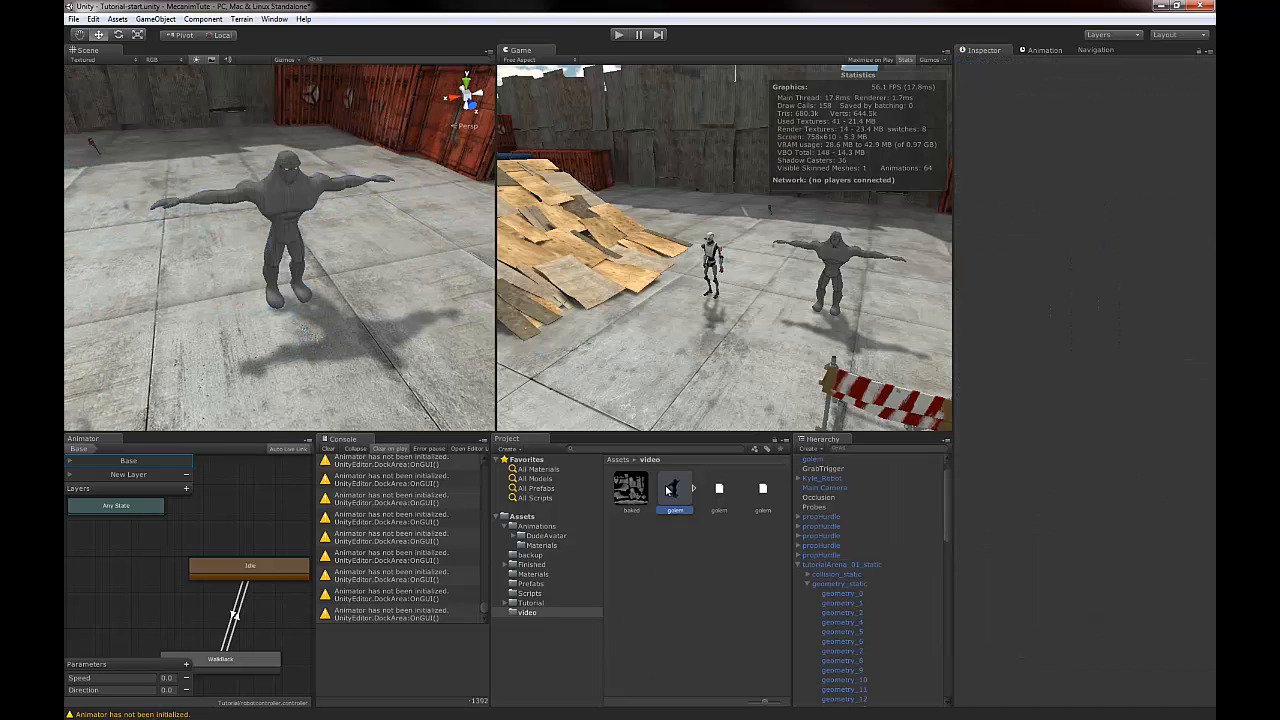
{"action": "double_click", "coordinate": [672, 490]}
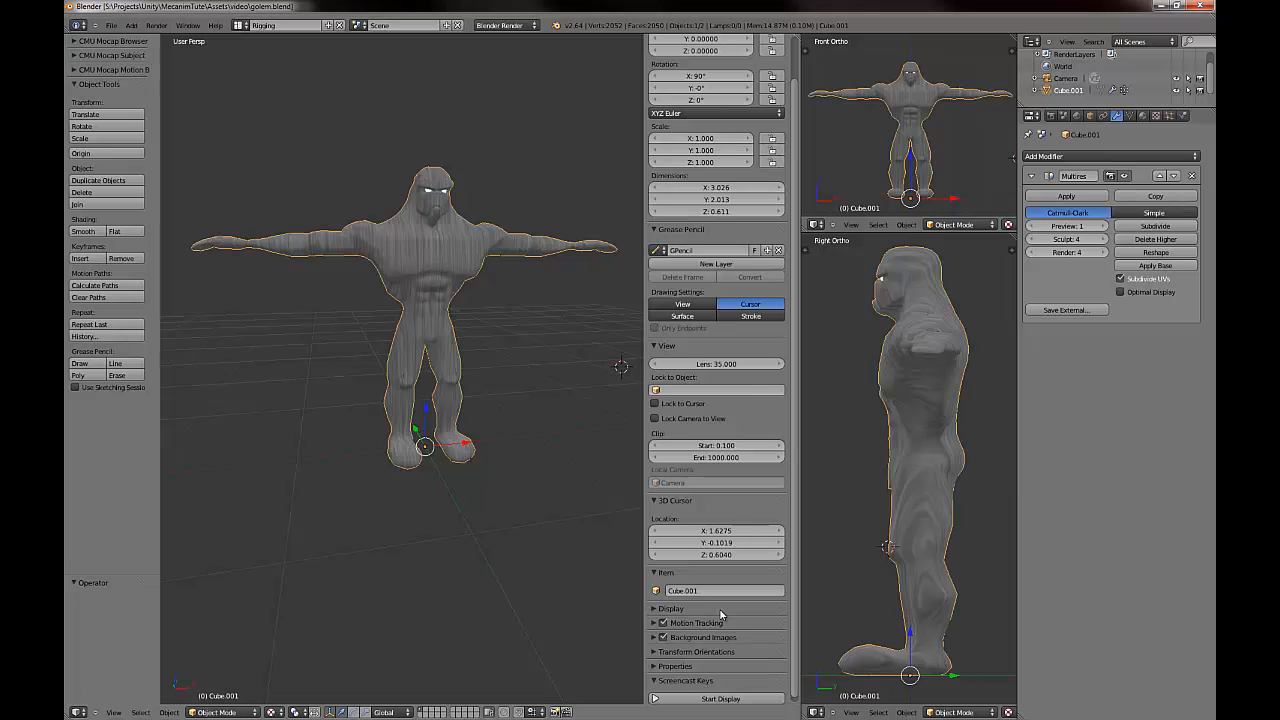
Examine the golem mesh's T-pose from the front, side and back.
{"action": "middle_click_drag", "start_coordinate": [517, 502], "coordinate": [580, 534]}
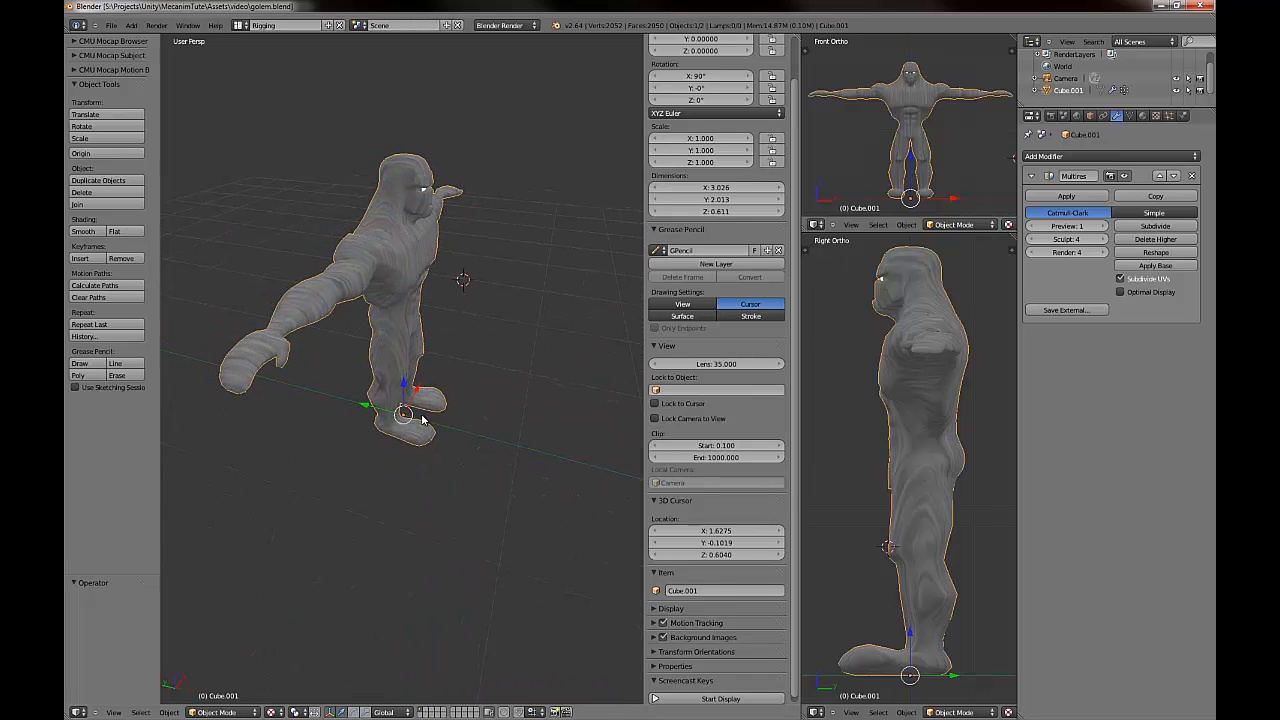
{"action": "middle_click_drag", "start_coordinate": [422, 420], "coordinate": [319, 441]}
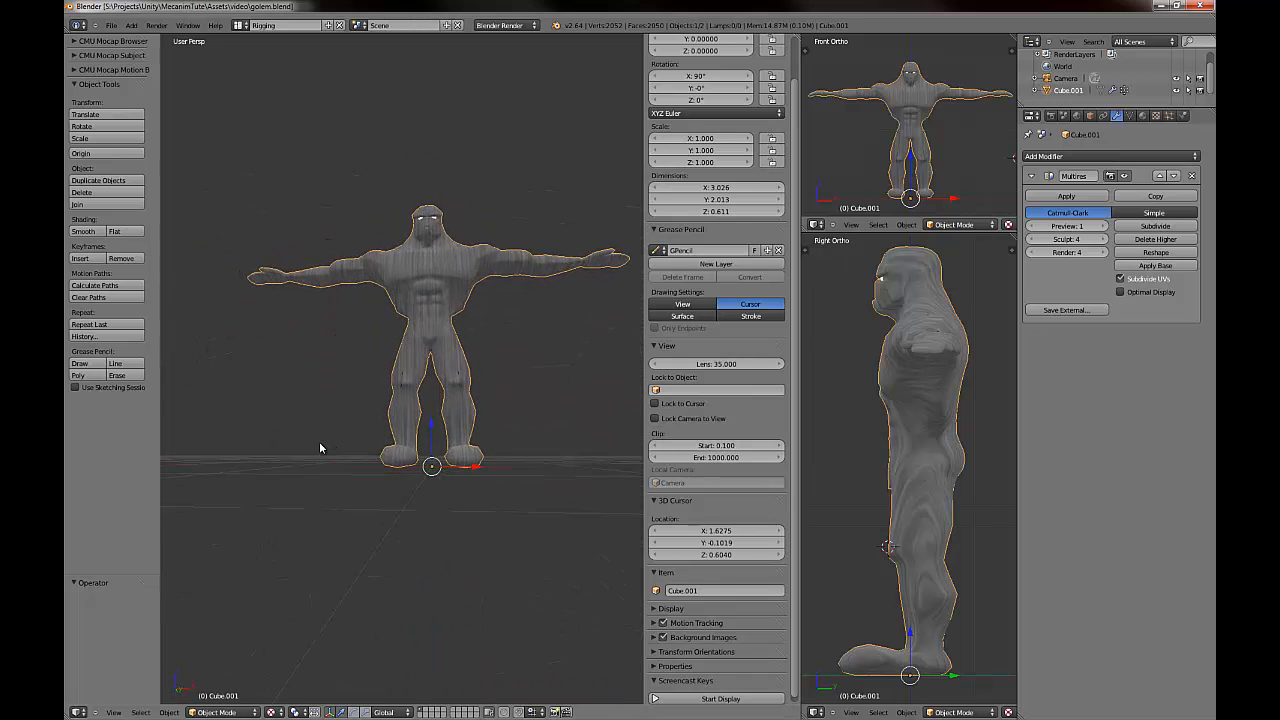
{"action": "middle_click_drag", "start_coordinate": [377, 474], "coordinate": [479, 508]}
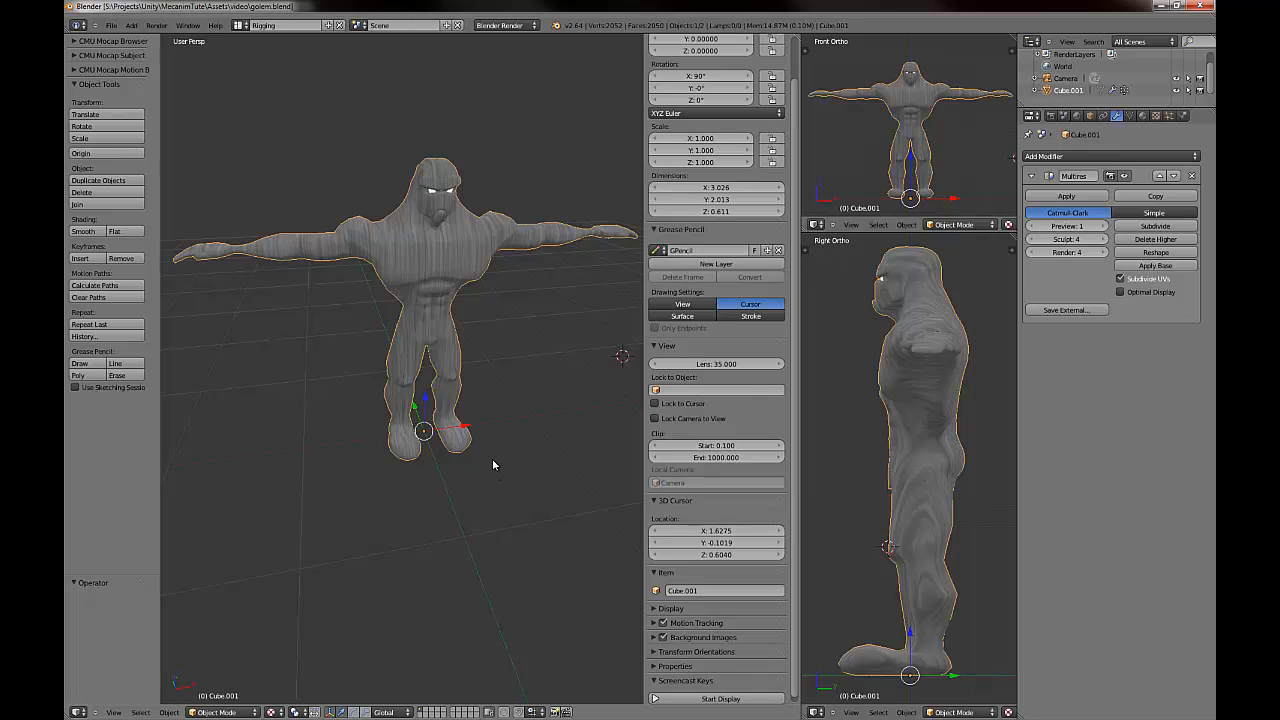
{"action": "mouse_move", "coordinate": [486, 491]}
{"action": "middle_mouse_down"}
{"action": "mouse_move", "coordinate": [514, 520]}
{"action": "mouse_move", "coordinate": [434, 516]}
{"action": "mouse_move", "coordinate": [397, 537]}
{"action": "mouse_move", "coordinate": [439, 506]}
{"action": "mouse_move", "coordinate": [479, 503]}
{"action": "middle_mouse_up"}
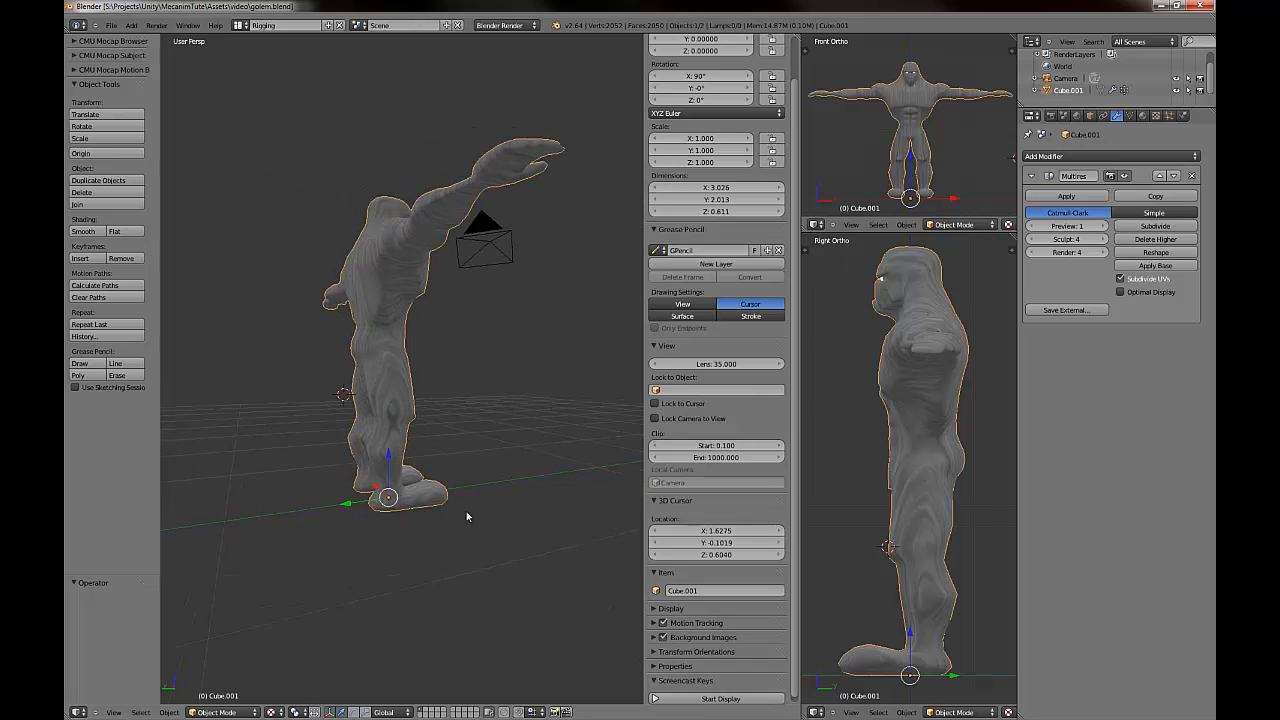
{"action": "middle_click_drag", "start_coordinate": [400, 505], "coordinate": [432, 517]}
{"action": "scroll", "coordinate": [350, 508], "scroll_direction": "down", "scroll_amount": 3}
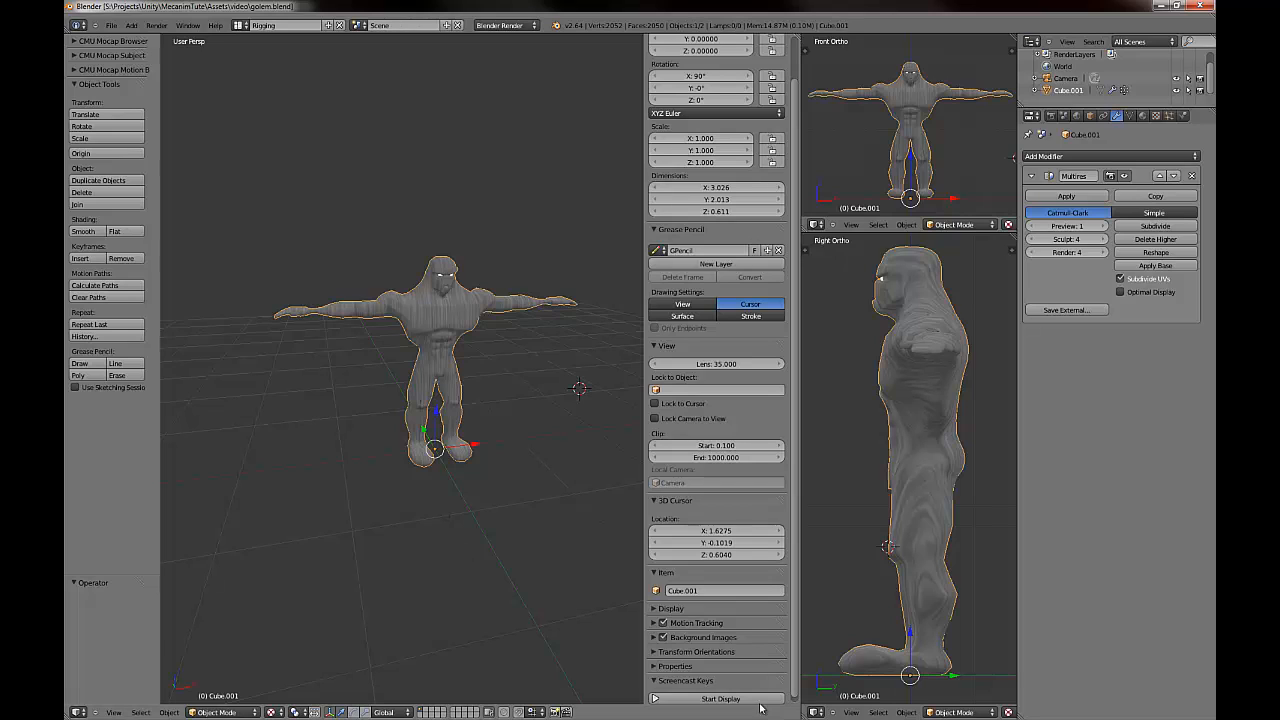
Start the screencast key display and reset the 3D cursor to the world origin.
{"action": "left_click", "coordinate": [720, 698]}
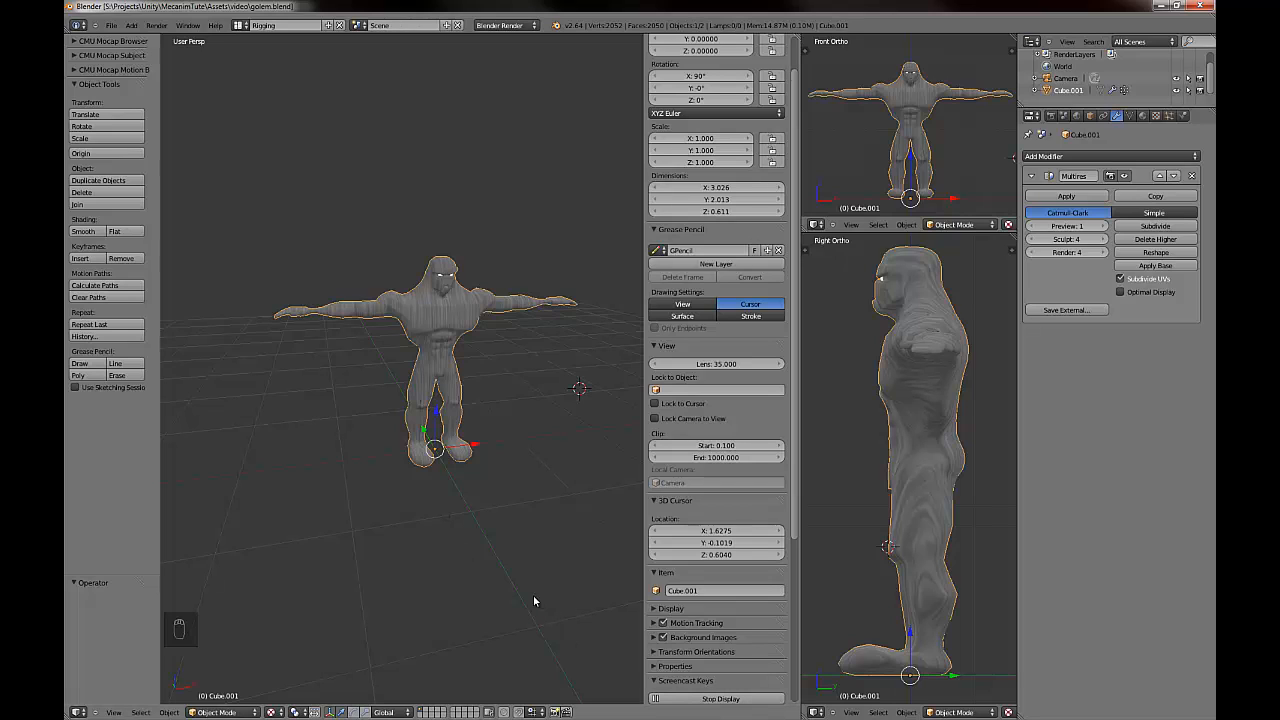
{"action": "key", "text": "shift+c"}
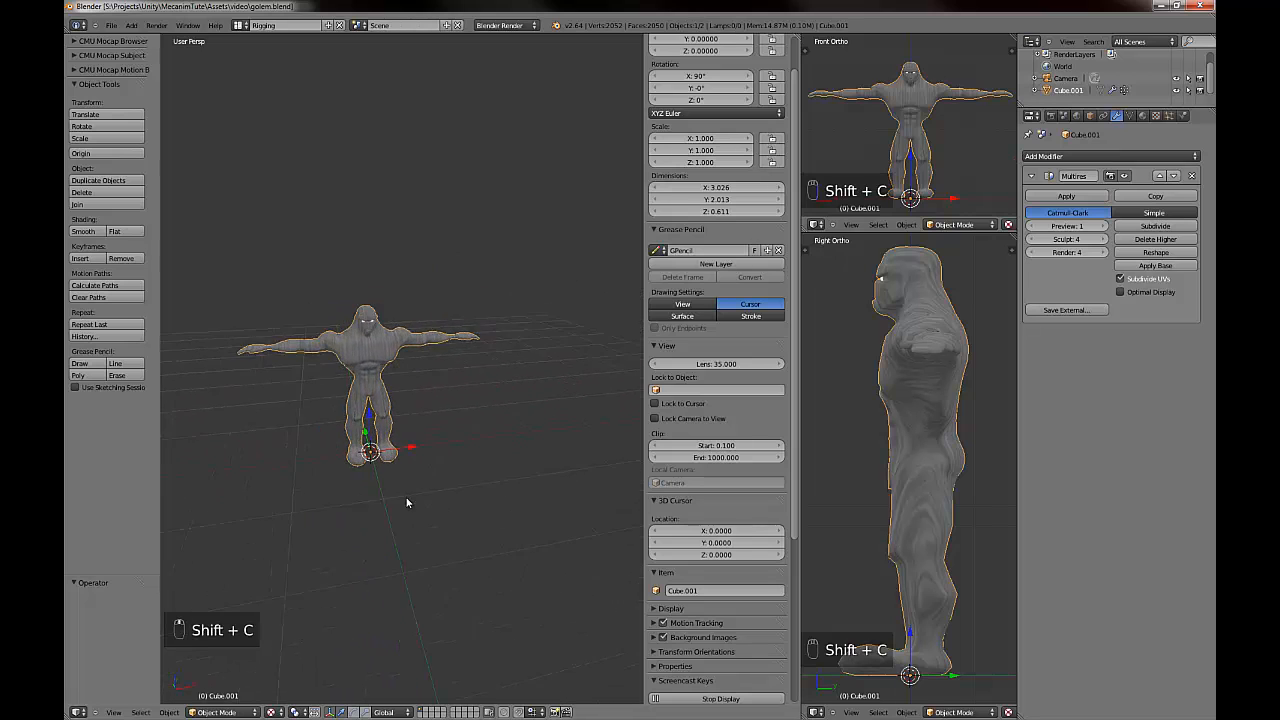
Add a single-bone armature at the golem's feet and enable X-Ray display for it.
{"action": "left_click", "coordinate": [131, 26]}
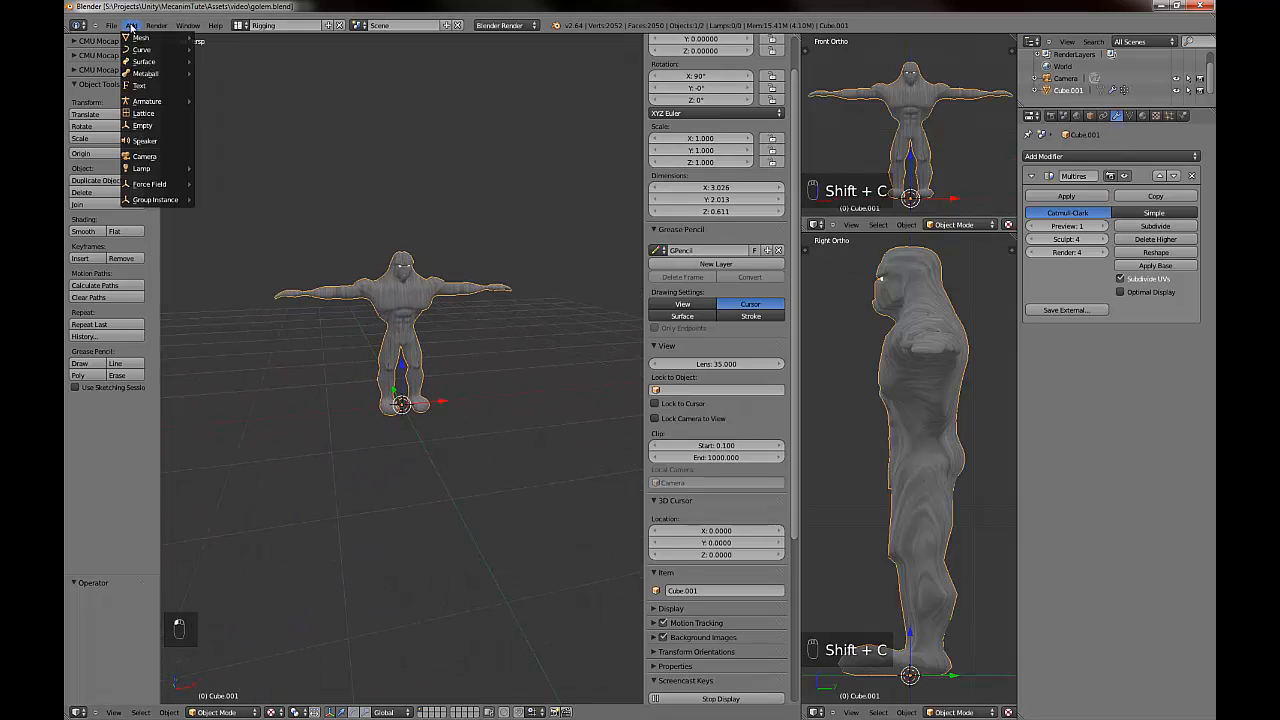
{"action": "mouse_move", "coordinate": [151, 100]}
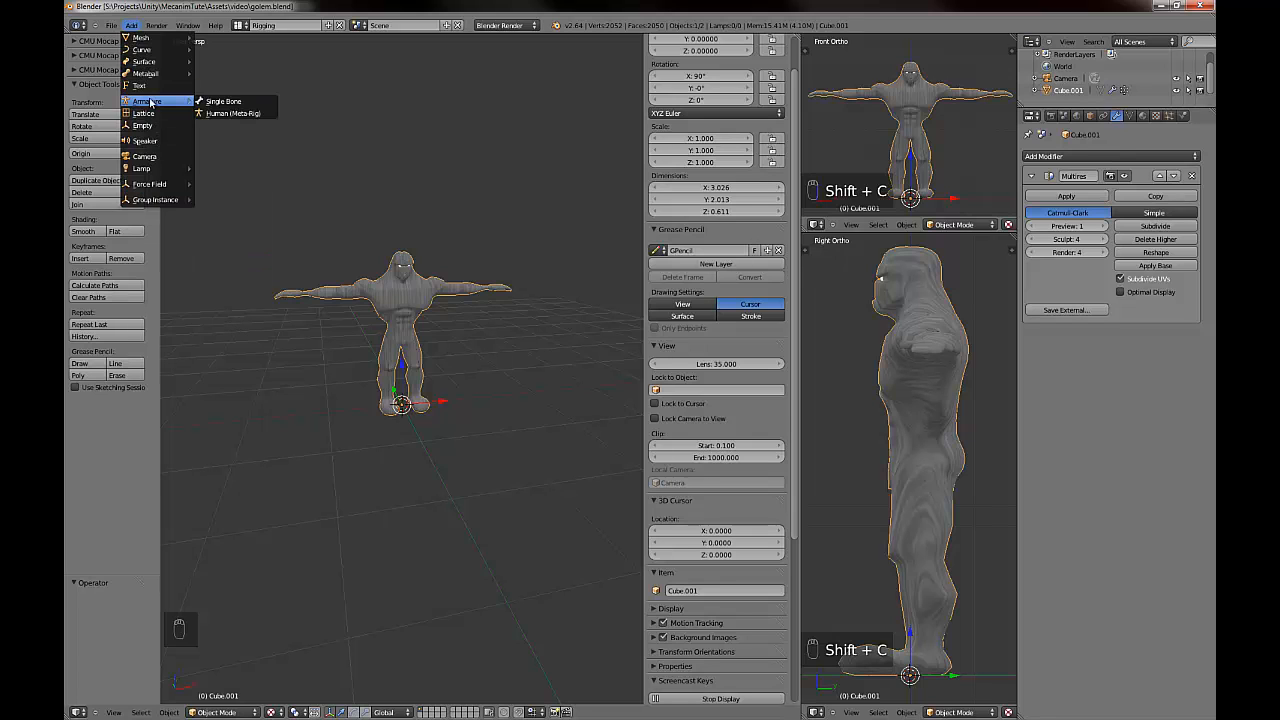
{"action": "left_click", "coordinate": [215, 97]}
{"action": "scroll", "coordinate": [395, 422], "scroll_direction": "up", "scroll_amount": 3}
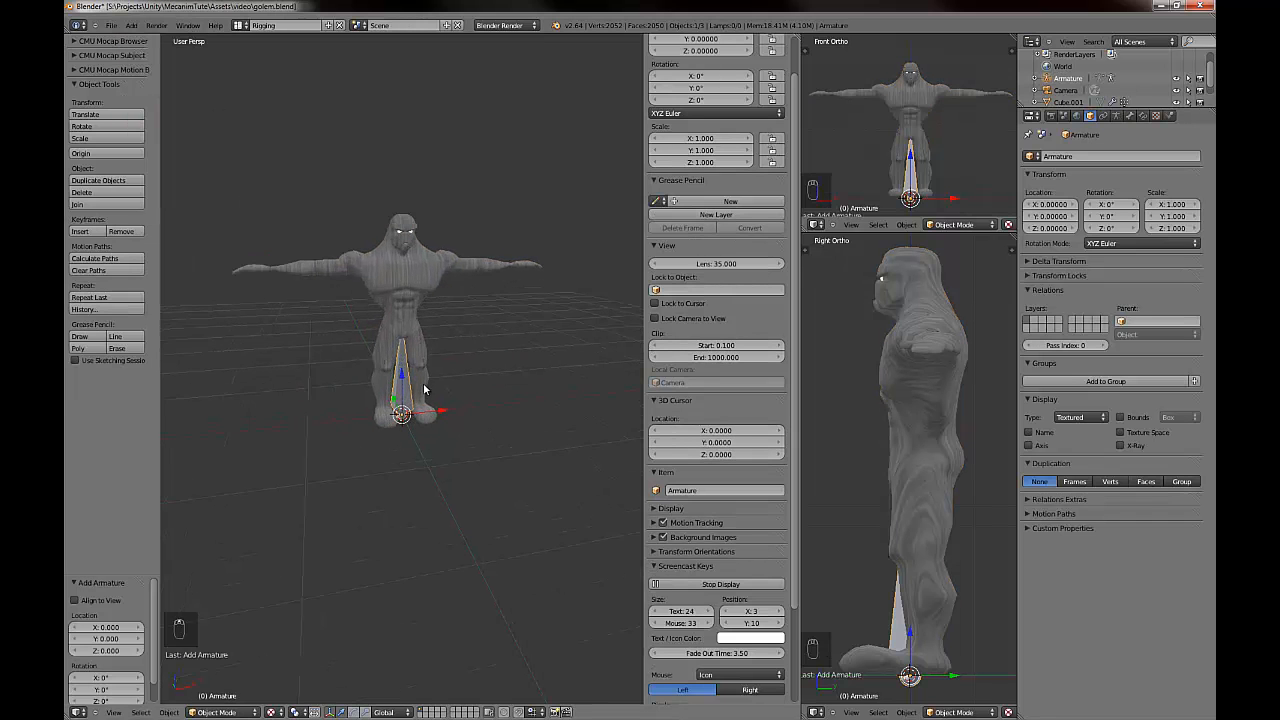
{"action": "left_click", "coordinate": [1120, 445]}
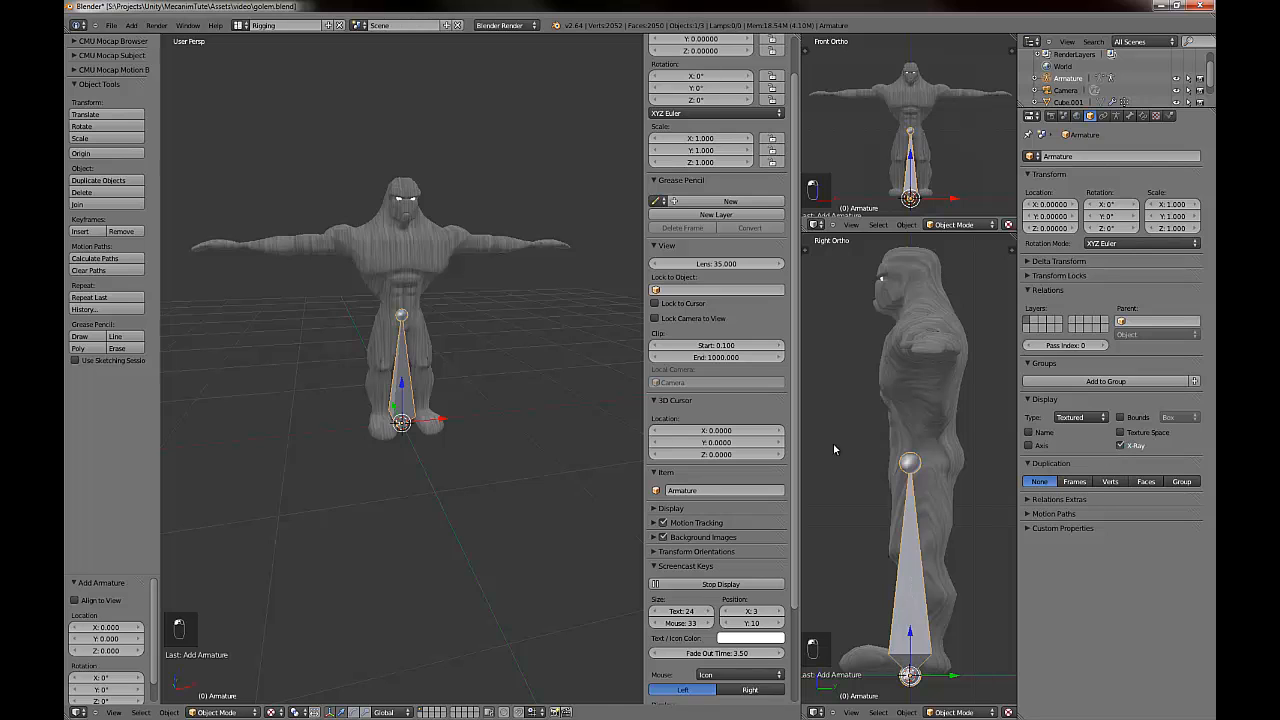
{"action": "scroll", "coordinate": [476, 404], "scroll_direction": "up", "scroll_amount": 3}
{"action": "middle_click_drag", "start_coordinate": [474, 446], "coordinate": [64, 417]}
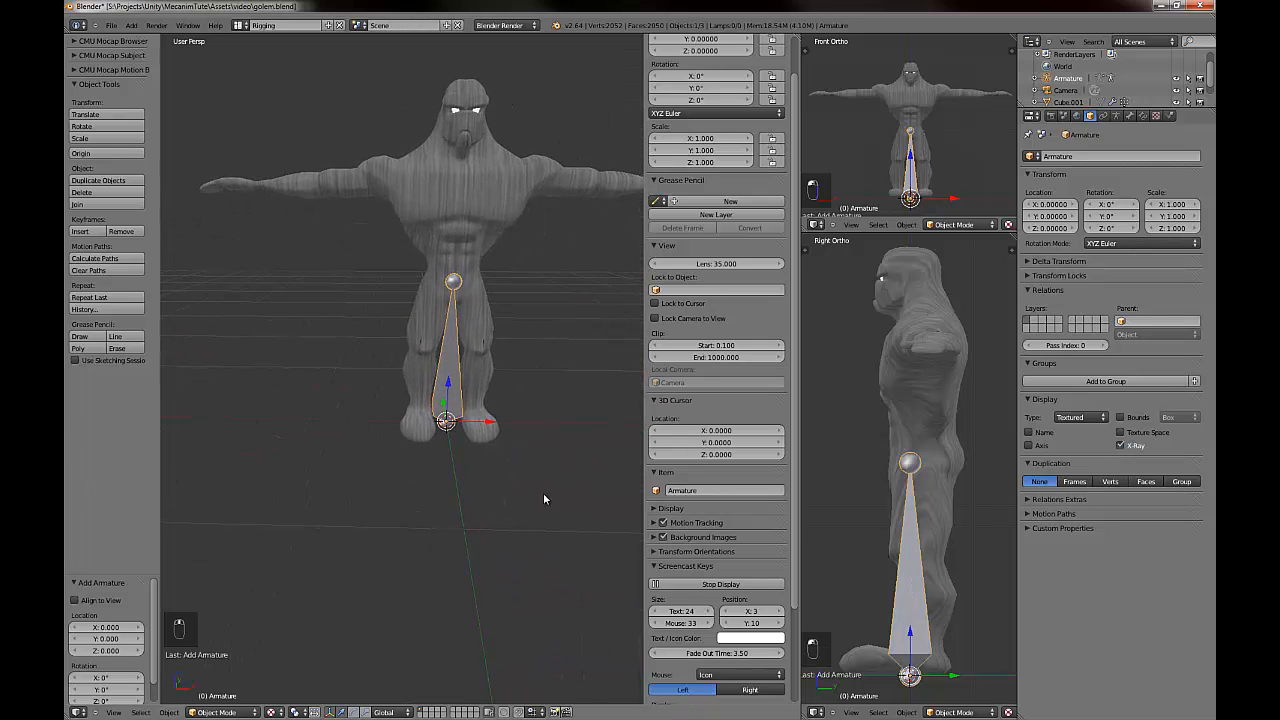
{"action": "middle_click_drag", "start_coordinate": [585, 505], "coordinate": [380, 545]}
{"action": "scroll", "coordinate": [729, 160], "scroll_direction": "up", "scroll_amount": 2}
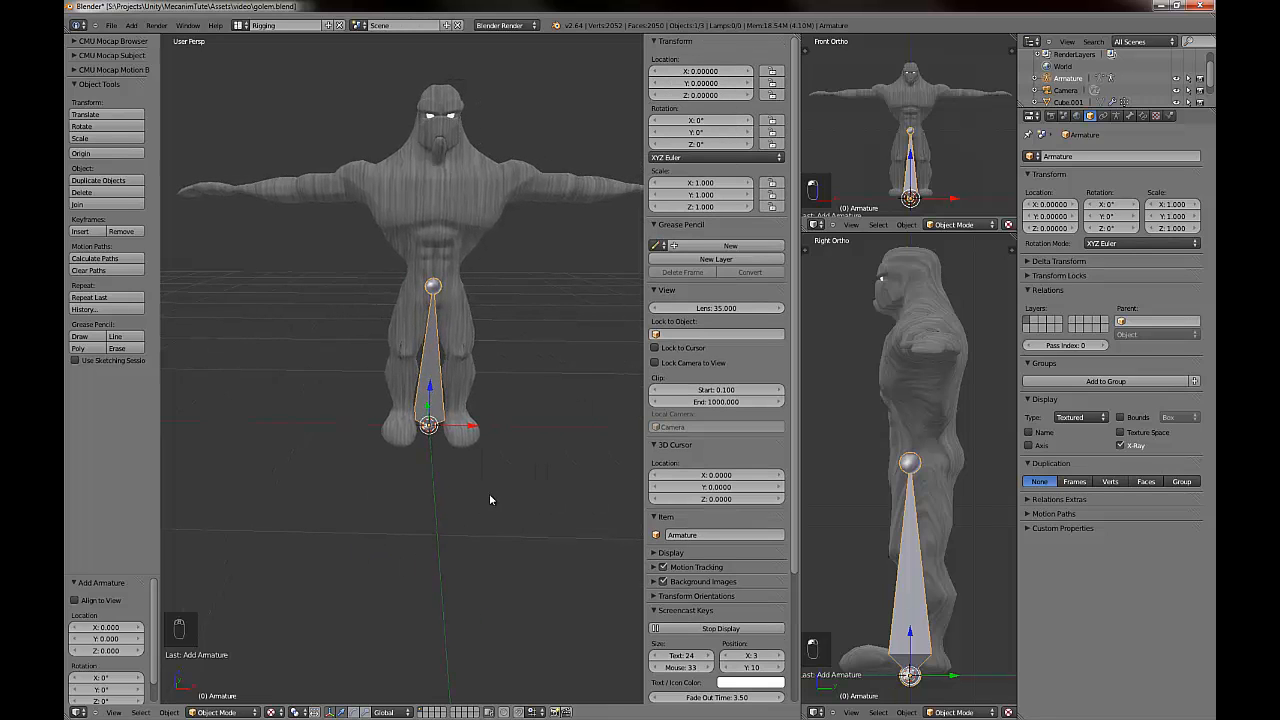
Enter armature Edit Mode and raise the bone's tip to about Z 1.711 and its base to about Z 0.862.
{"action": "key", "text": "Tab"}
{"action": "right_click", "coordinate": [429, 424]}
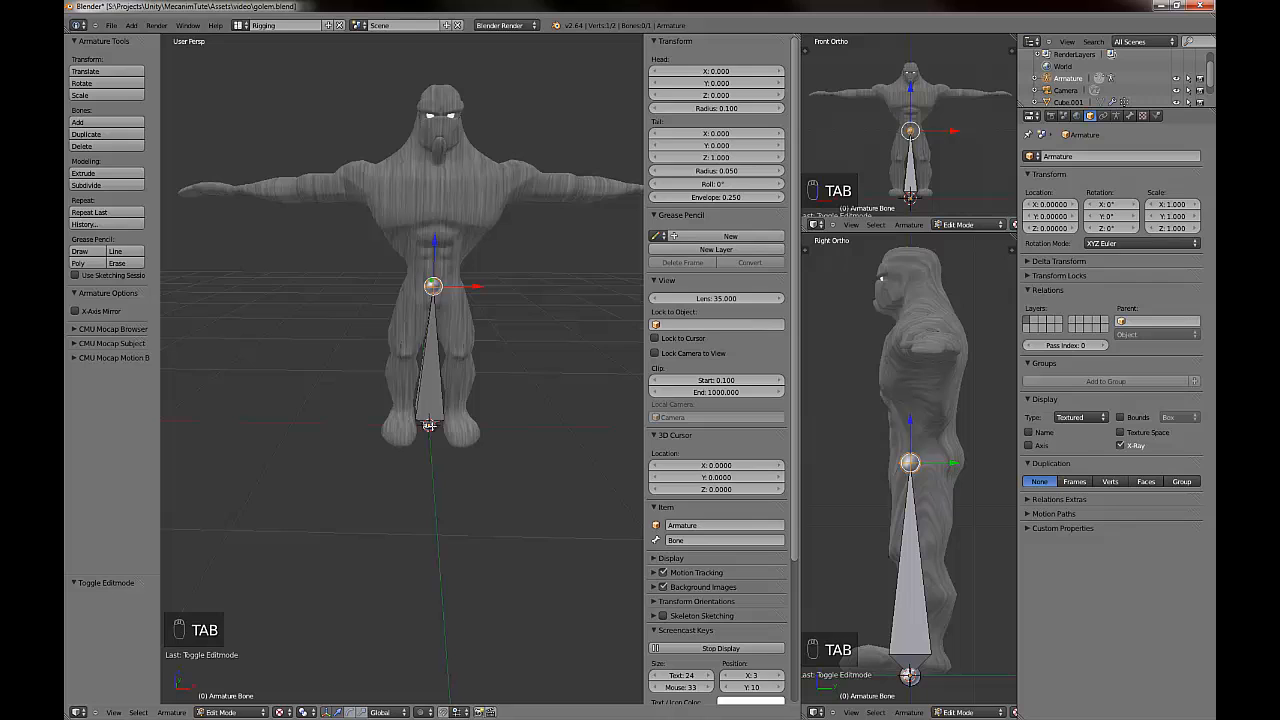
{"action": "right_click", "coordinate": [435, 290]}
{"action": "left_click_drag", "start_coordinate": [435, 247], "coordinate": [438, 113]}
{"action": "right_click", "coordinate": [428, 427]}
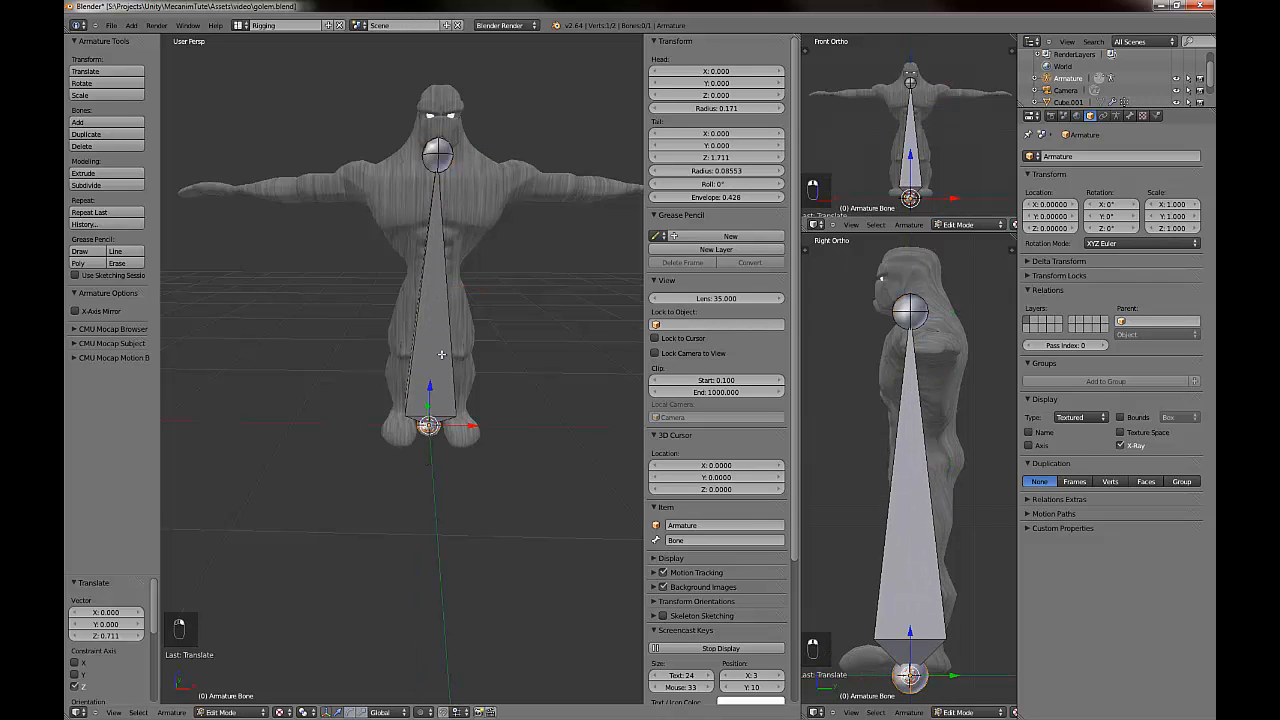
{"action": "left_click_drag", "start_coordinate": [430, 386], "coordinate": [434, 263]}
{"action": "middle_click_drag", "start_coordinate": [436, 316], "coordinate": [368, 321]}
{"action": "key", "text": "f"}
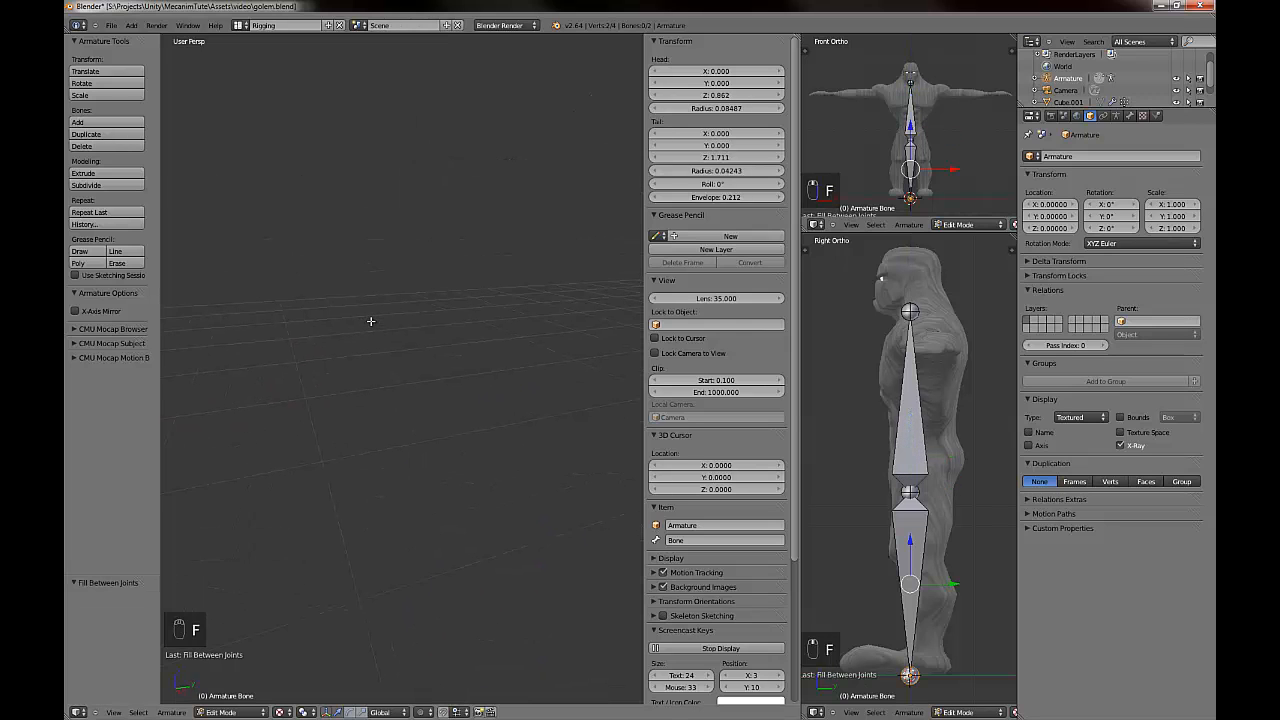
{"action": "key", "text": "KP_Decimal"}
{"action": "key", "text": "ctrl+z"}
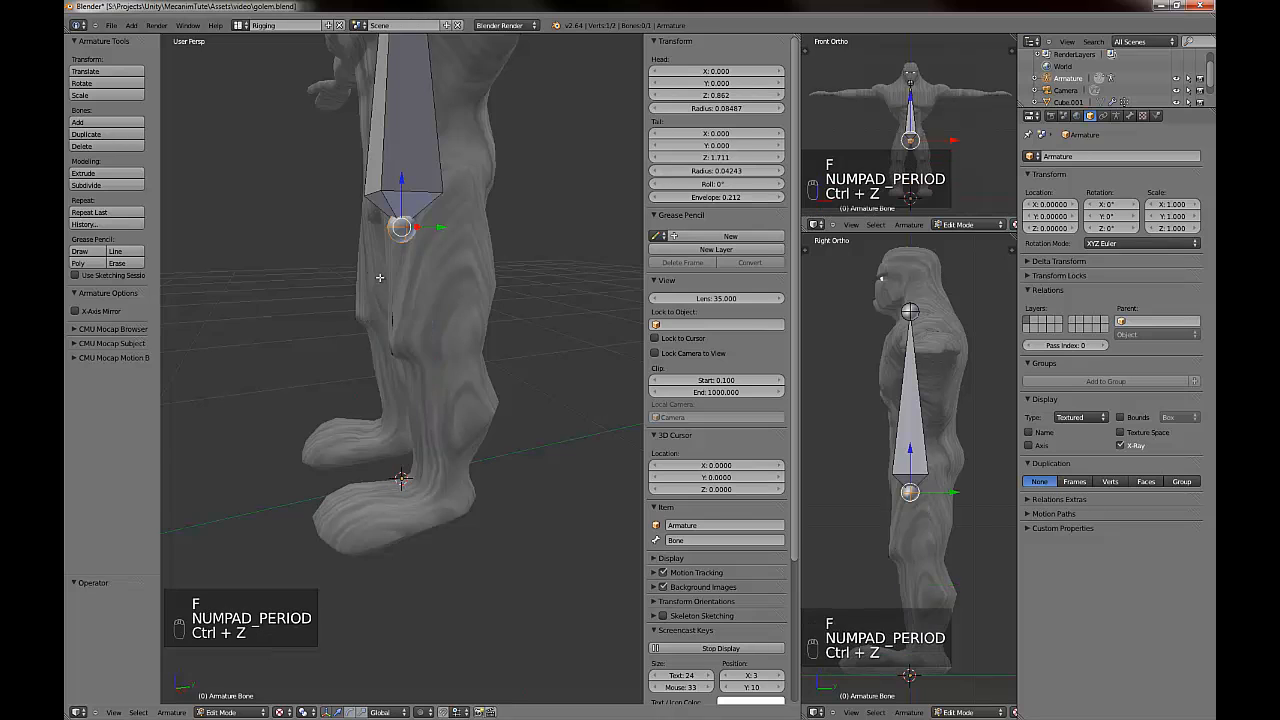
Subdivide the torso bone with 2 cuts to form a three-bone spine.
{"action": "middle_click_drag", "start_coordinate": [379, 277], "coordinate": [481, 188]}
{"action": "right_click", "coordinate": [428, 324]}
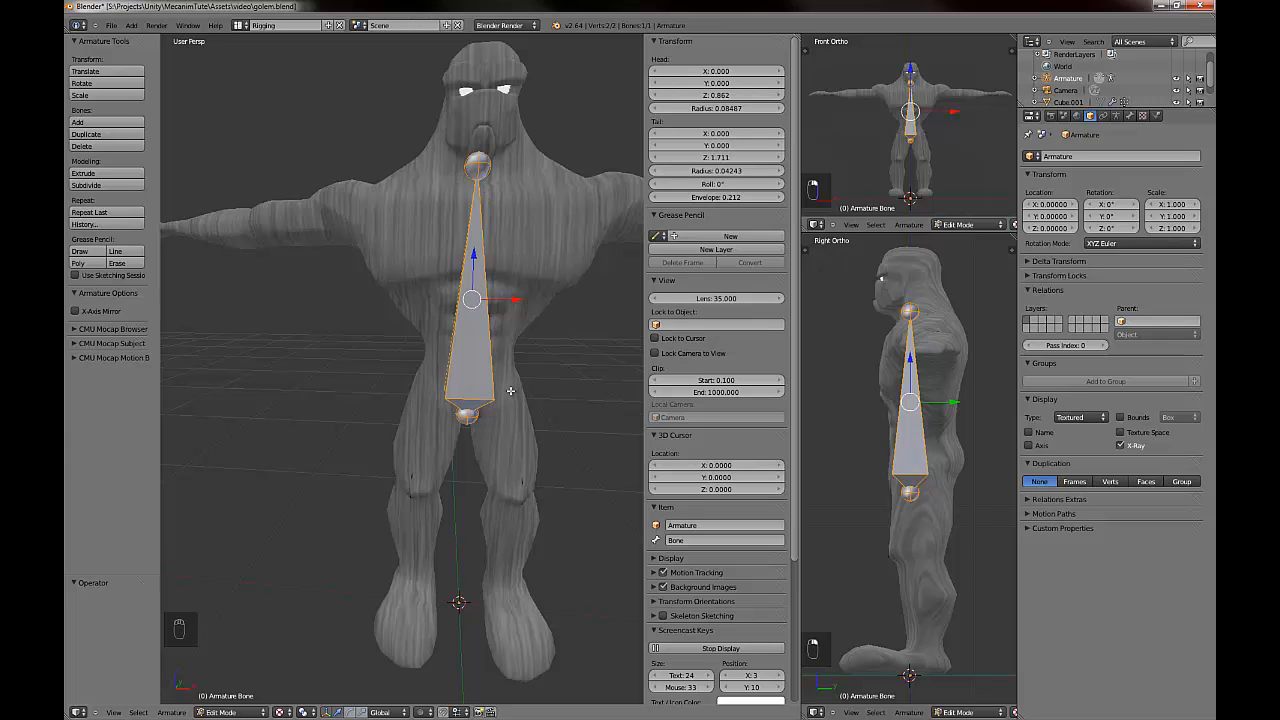
{"action": "key", "text": "w"}
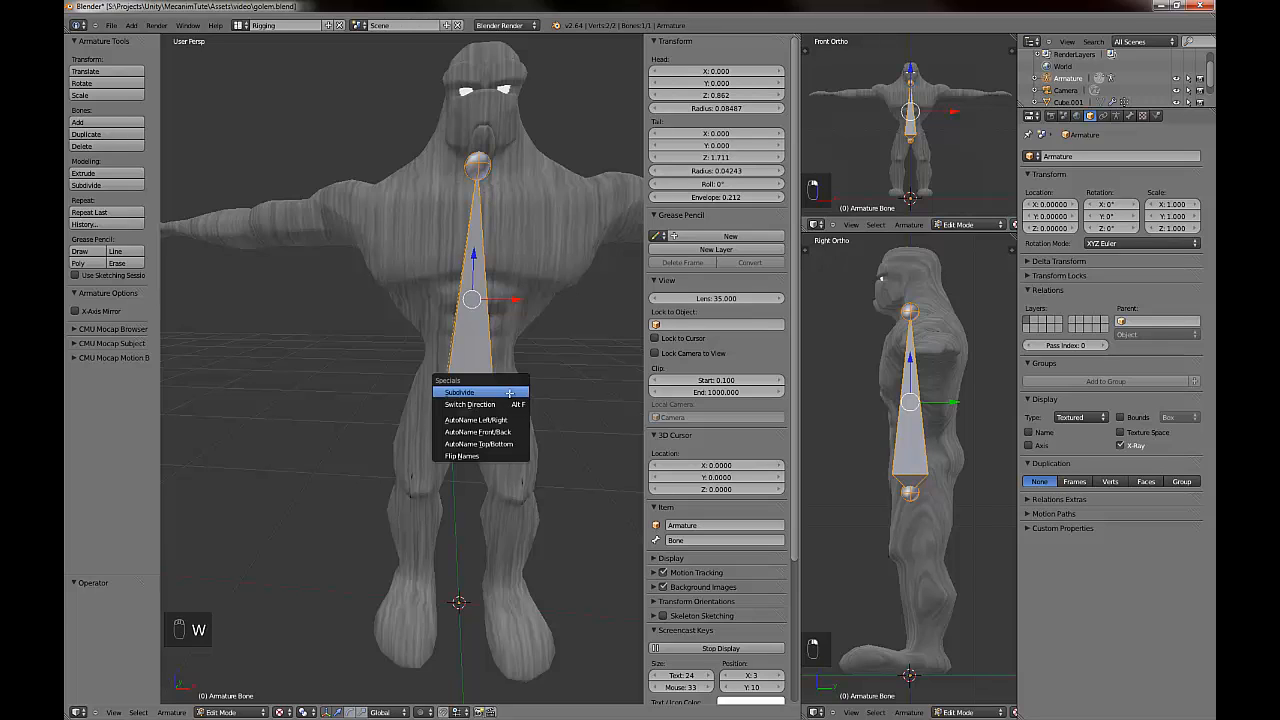
{"action": "left_click", "coordinate": [509, 393]}
{"action": "left_click", "coordinate": [140, 613]}
{"action": "middle_click_drag", "start_coordinate": [392, 498], "coordinate": [383, 461]}
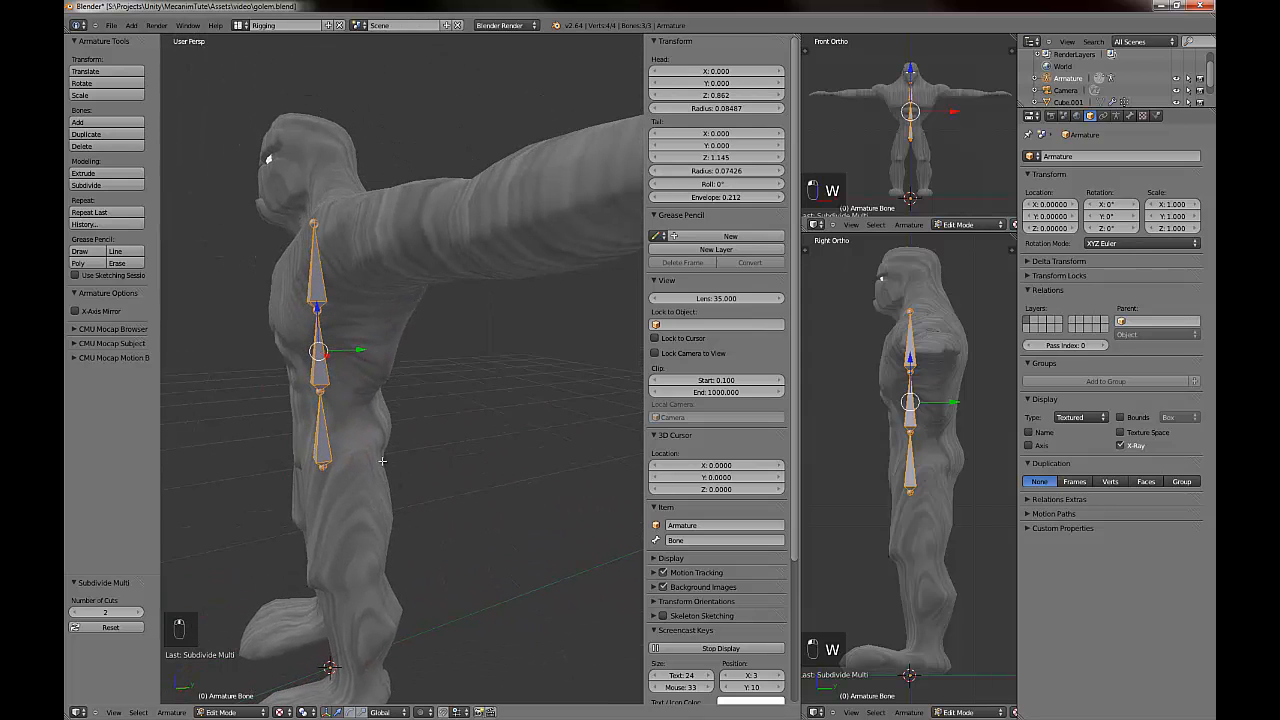
Shift the spine joints back along Y inside the torso: top 0.110, then about 0.095, 0.078, and 0.064 at the base.
{"action": "right_click", "coordinate": [312, 222]}
{"action": "left_click_drag", "start_coordinate": [358, 229], "coordinate": [391, 231]}
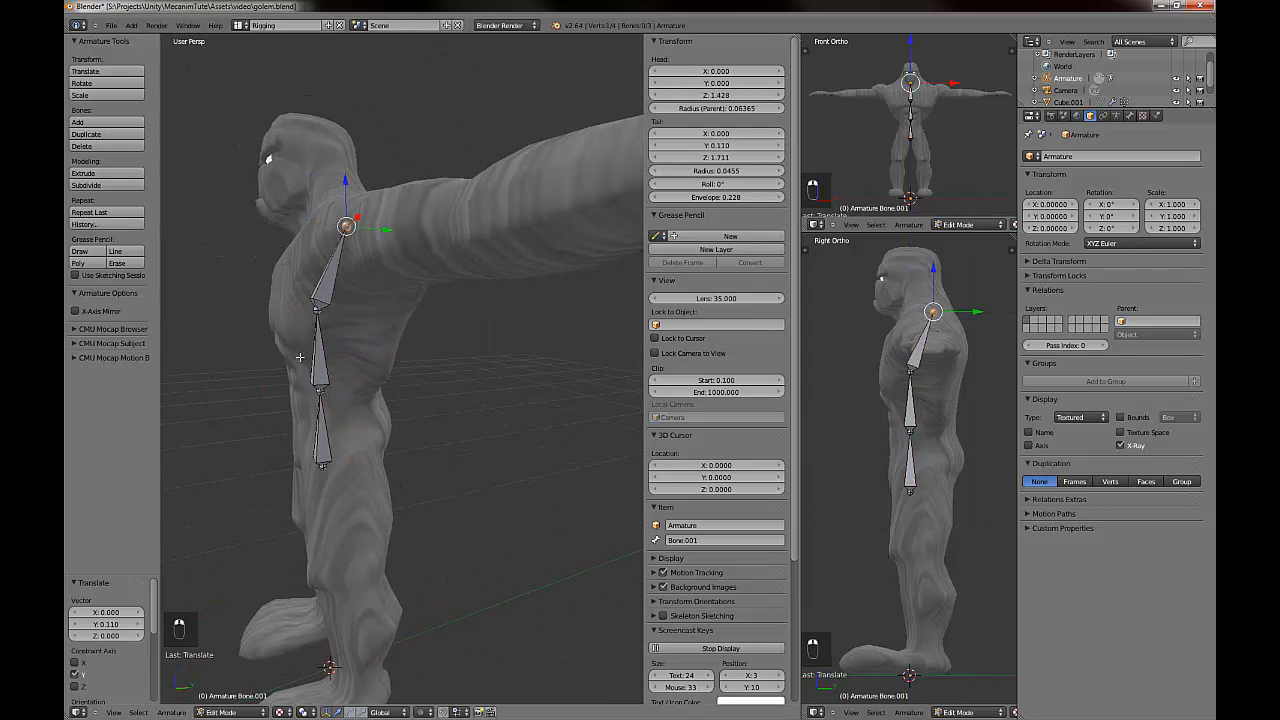
{"action": "right_click", "coordinate": [317, 312]}
{"action": "left_click_drag", "start_coordinate": [344, 313], "coordinate": [388, 390]}
{"action": "right_click", "coordinate": [348, 386]}
{"action": "right_click", "coordinate": [320, 392]}
{"action": "right_click", "coordinate": [322, 463]}
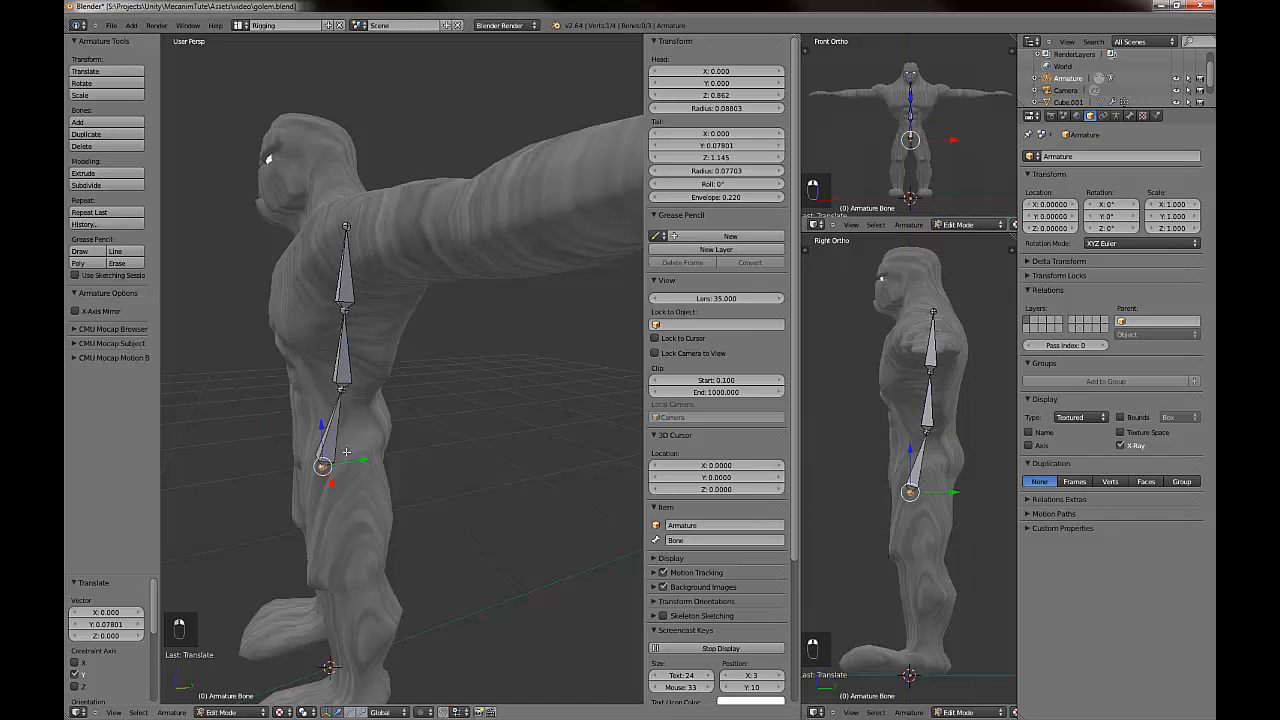
{"action": "left_click_drag", "start_coordinate": [366, 460], "coordinate": [384, 459]}
Rename the lowest spine bone "hip".
{"action": "middle_click_drag", "start_coordinate": [308, 474], "coordinate": [397, 486]}
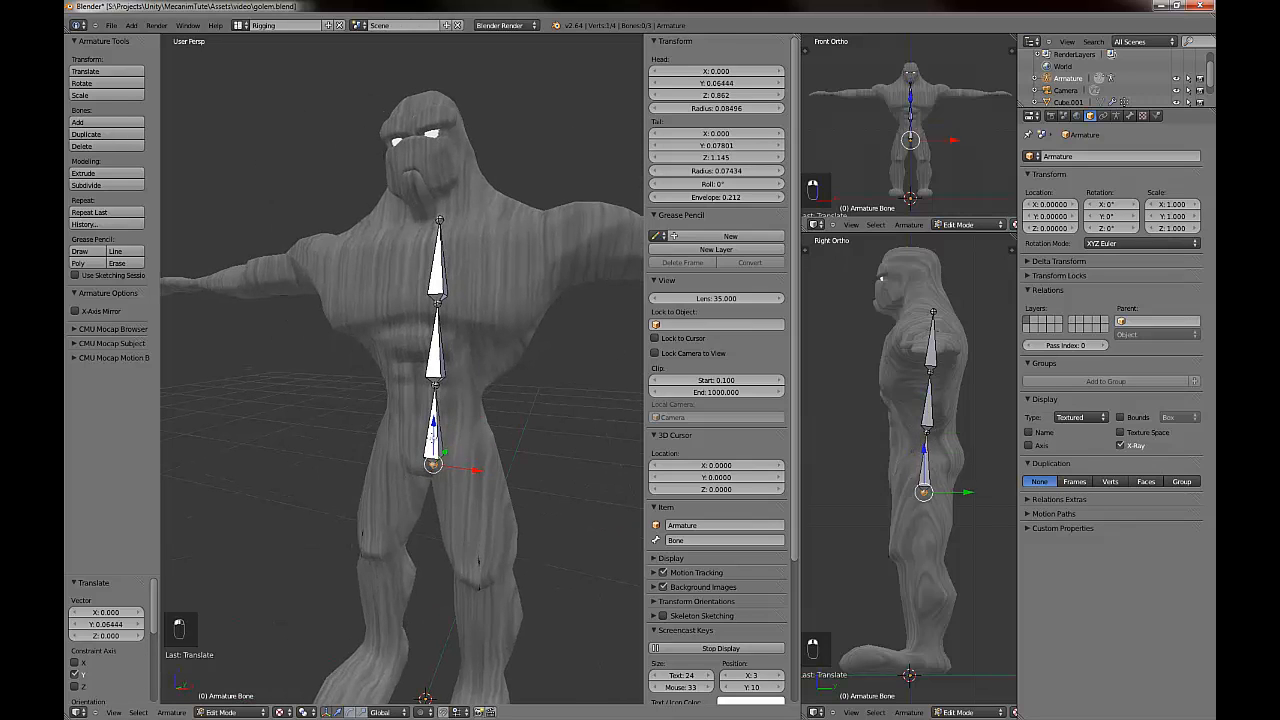
{"action": "right_click", "coordinate": [433, 430]}
{"action": "left_click", "coordinate": [1130, 115]}
{"action": "left_click", "coordinate": [1119, 153]}
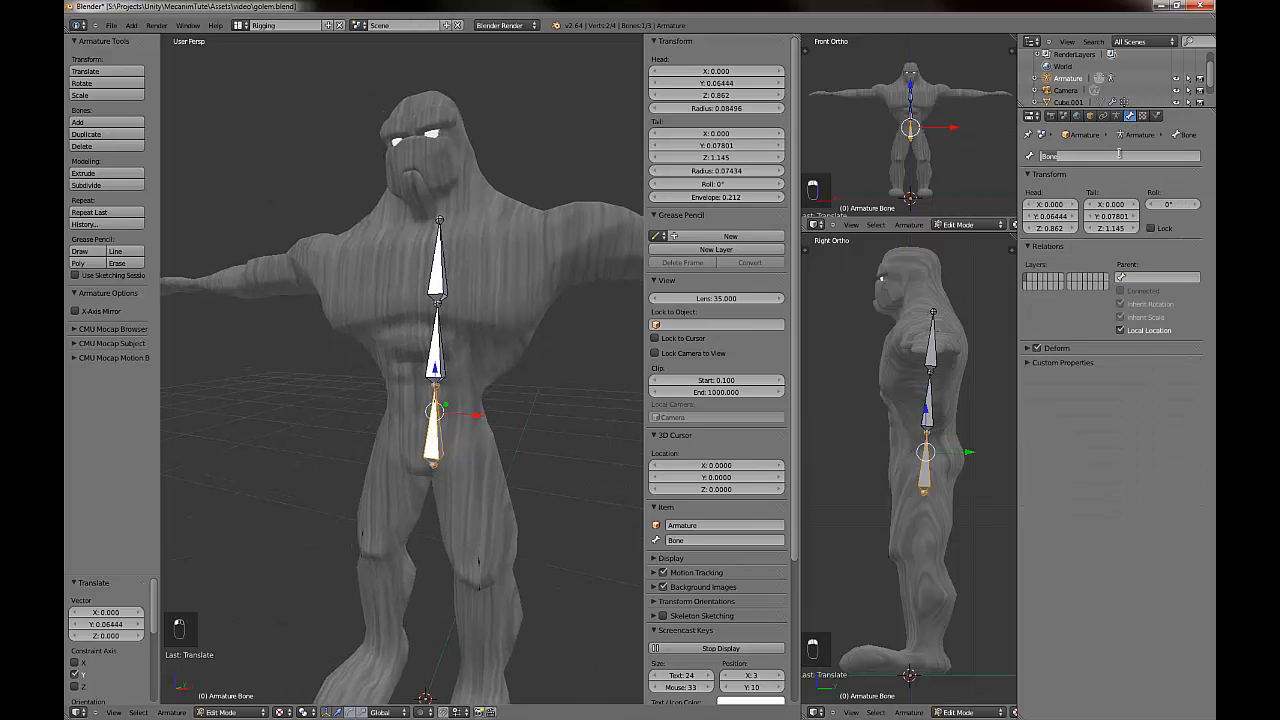
{"action": "type", "text": "hip"}
{"action": "key", "text": "Return"}
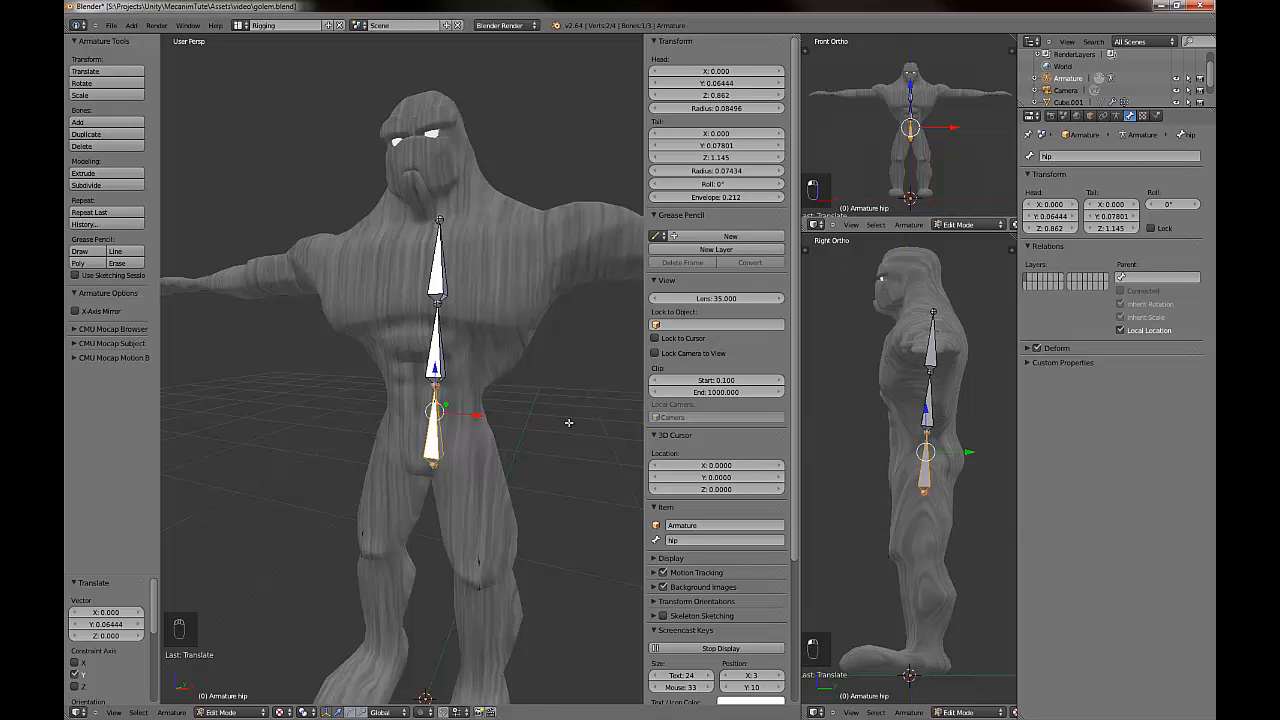
Rename the middle spine bone "stomach".
{"action": "right_click", "coordinate": [435, 355]}
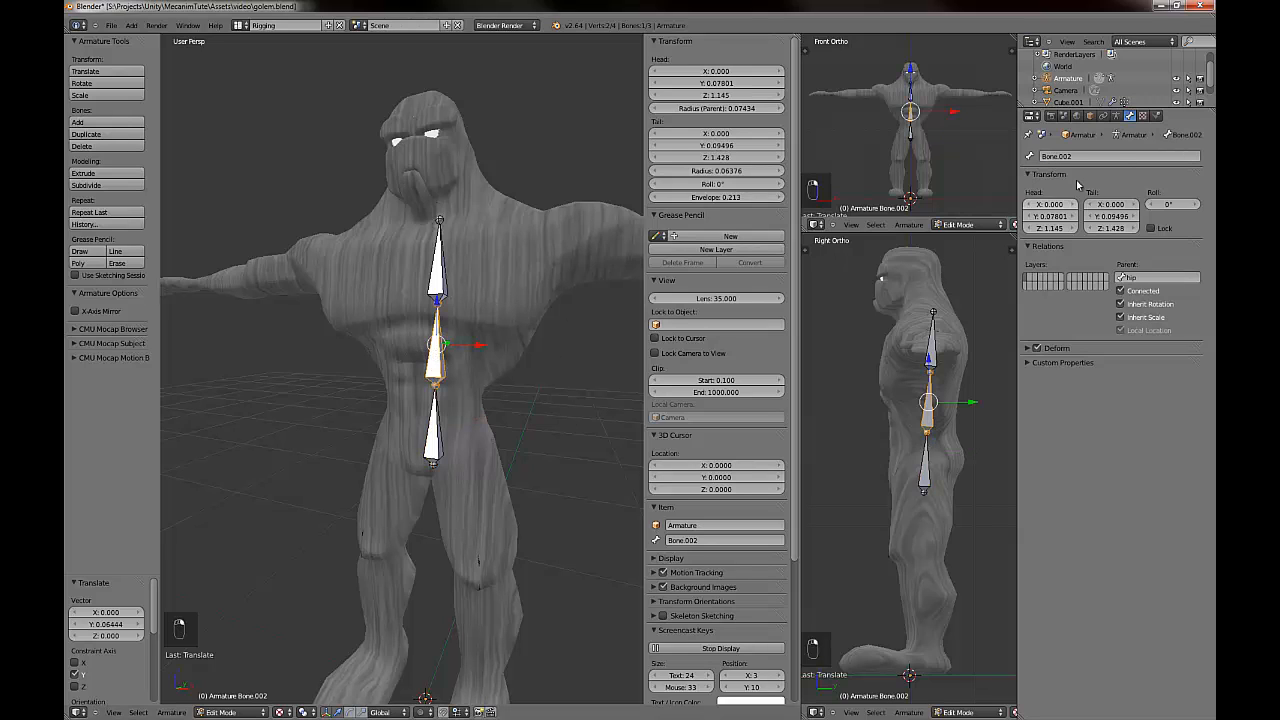
{"action": "left_click", "coordinate": [1113, 155]}
{"action": "key", "text": "BackSpace"}
{"action": "type", "text": "stomach"}
{"action": "key", "text": "Return"}
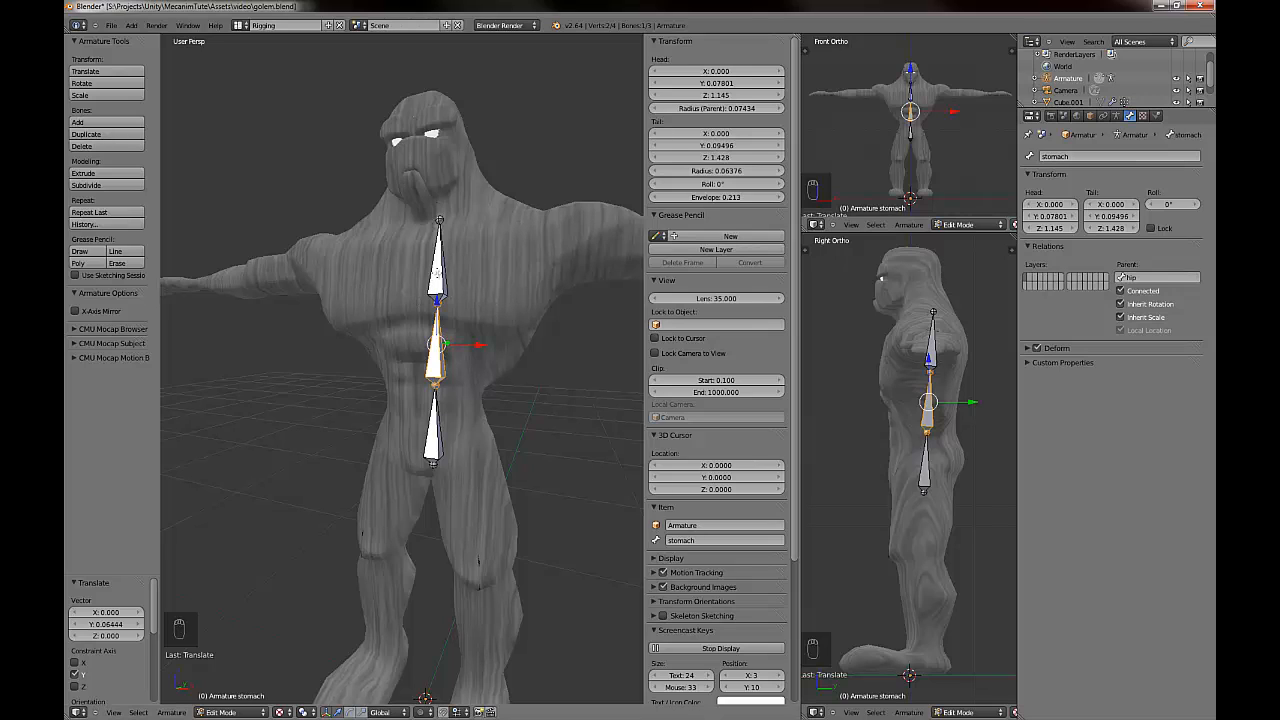
Rename the uppermost spine bone "chest".
{"action": "right_click", "coordinate": [437, 274]}
{"action": "left_click", "coordinate": [1091, 156]}
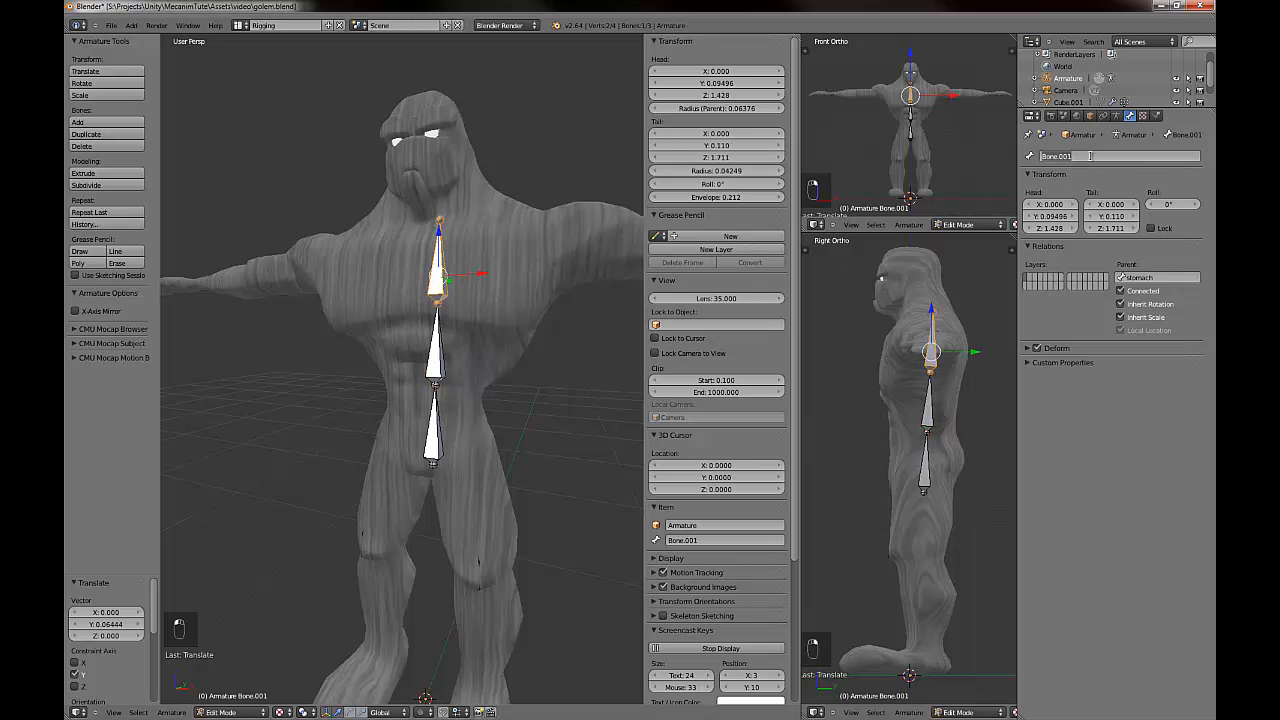
{"action": "type", "text": "chest"}
{"action": "key", "text": "Return"}
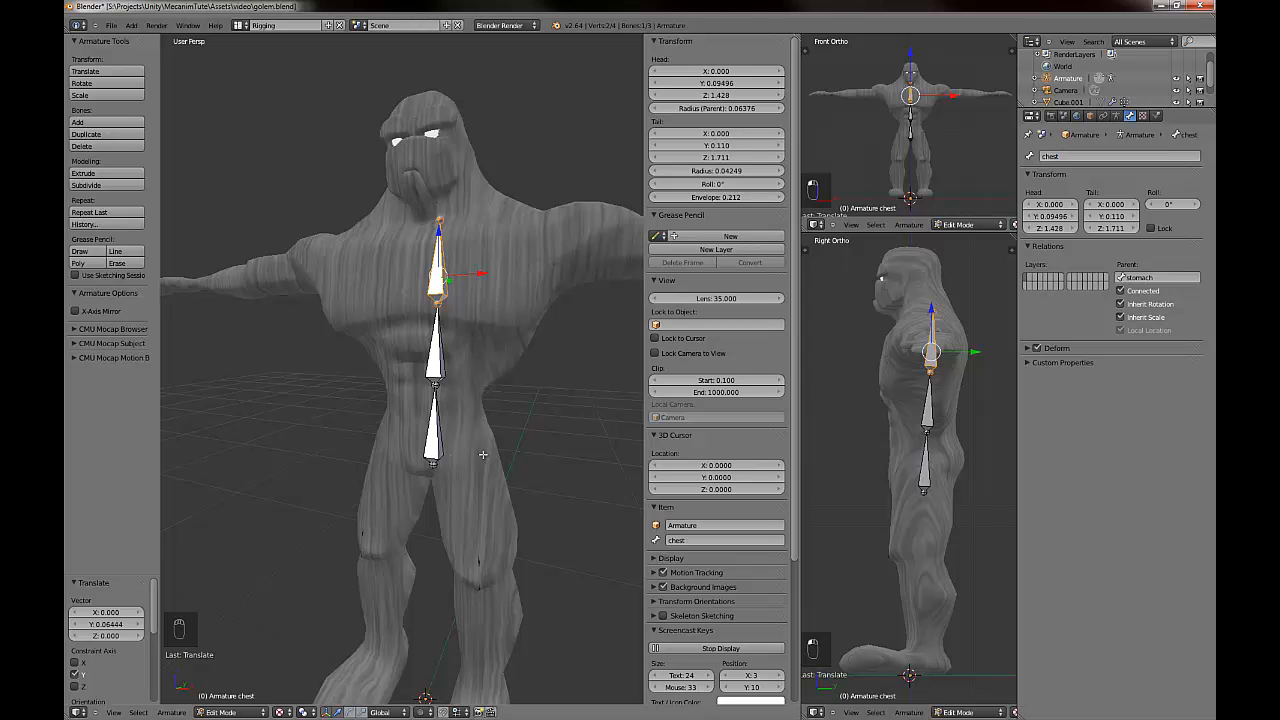
Extrude a new bone sideways from the hip bone's upper joint, with its tip at about X 0.194 and Z 1.122.
{"action": "middle_click_drag", "start_coordinate": [450, 487], "coordinate": [437, 530]}
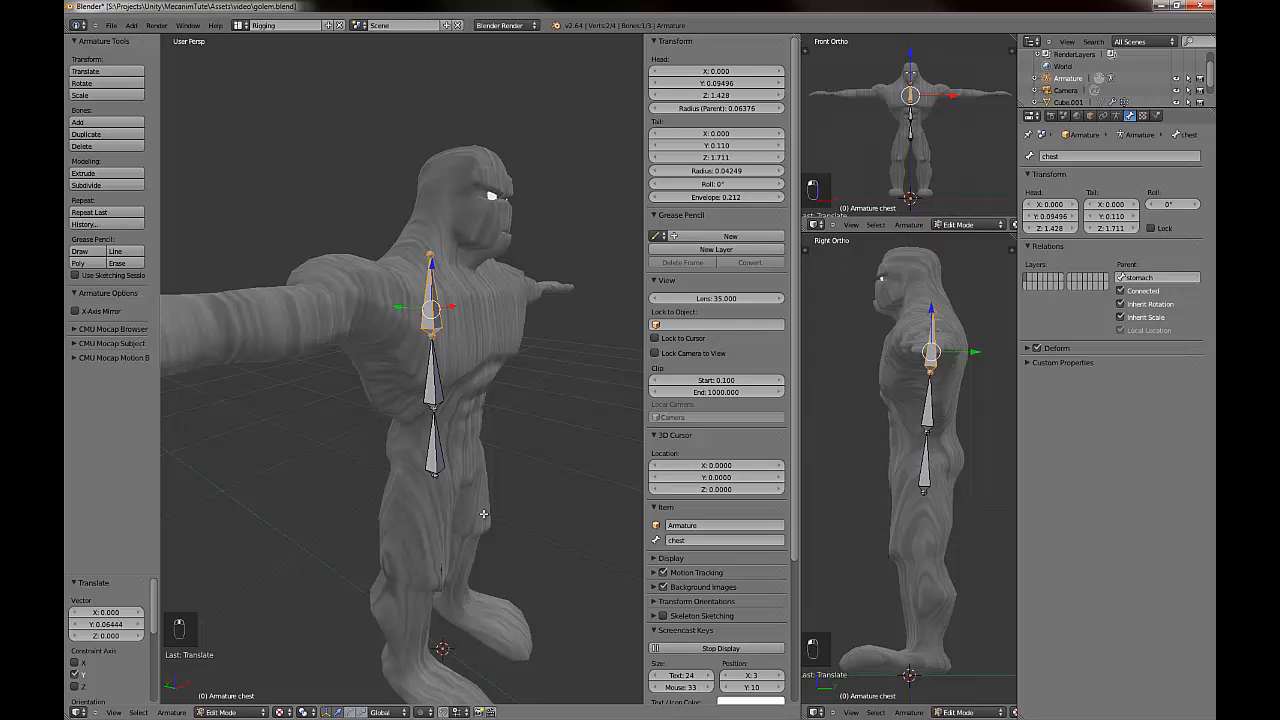
{"action": "middle_click_drag", "start_coordinate": [483, 514], "coordinate": [416, 504]}
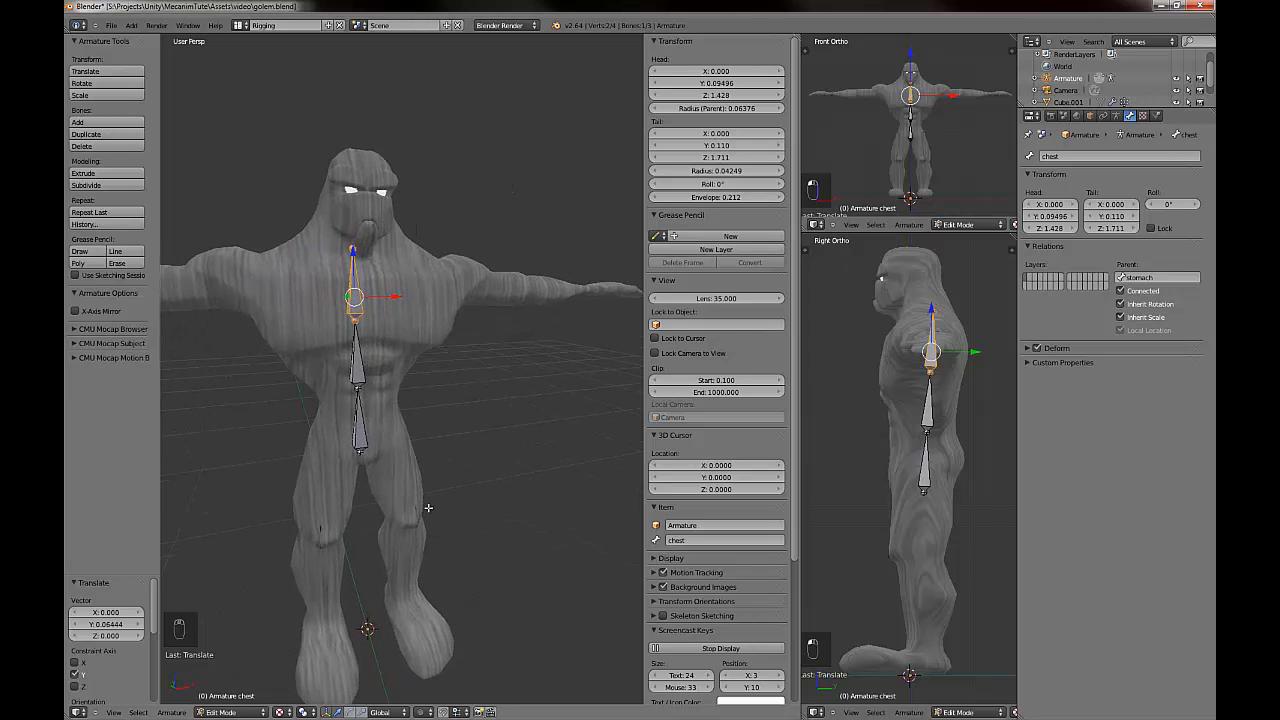
{"action": "middle_click_drag", "start_coordinate": [430, 523], "coordinate": [380, 444]}
{"action": "right_click", "coordinate": [360, 401]}
{"action": "scroll", "coordinate": [397, 490], "scroll_direction": "up", "scroll_amount": 3}
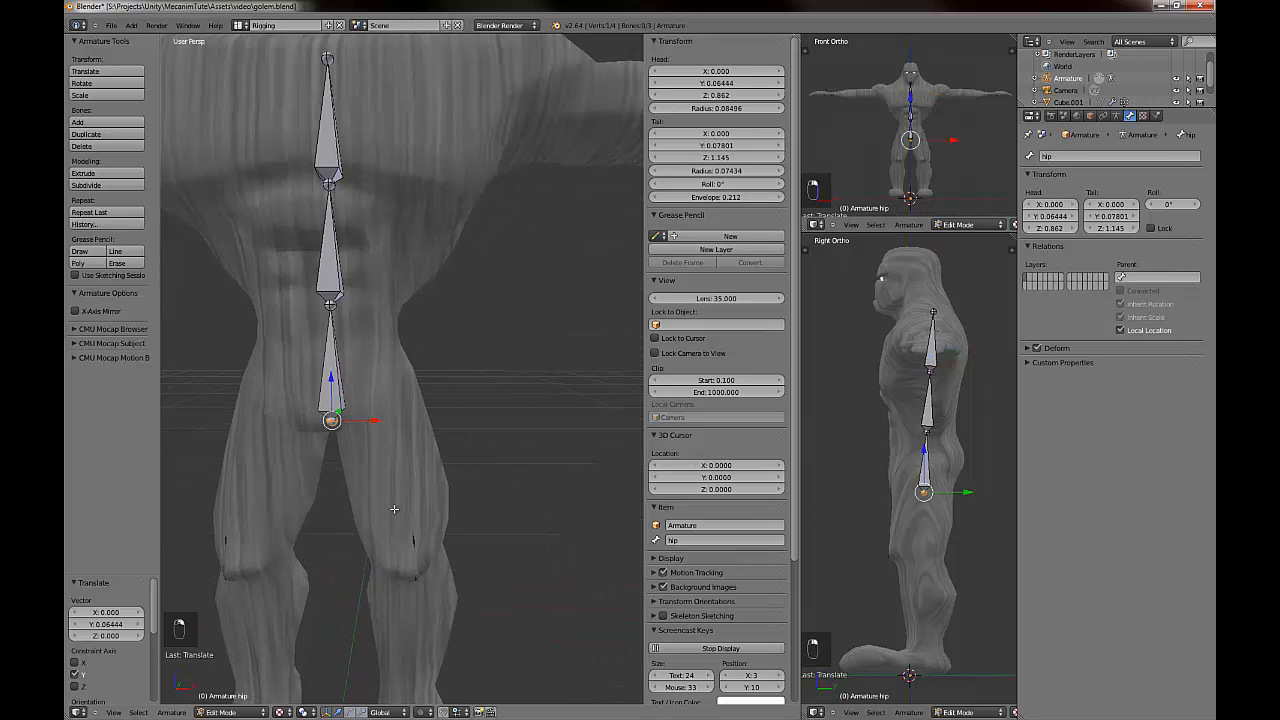
{"action": "middle_click_drag", "start_coordinate": [393, 510], "coordinate": [422, 541], "text": "shift"}
{"action": "scroll", "coordinate": [443, 605], "scroll_direction": "down", "scroll_amount": 2}
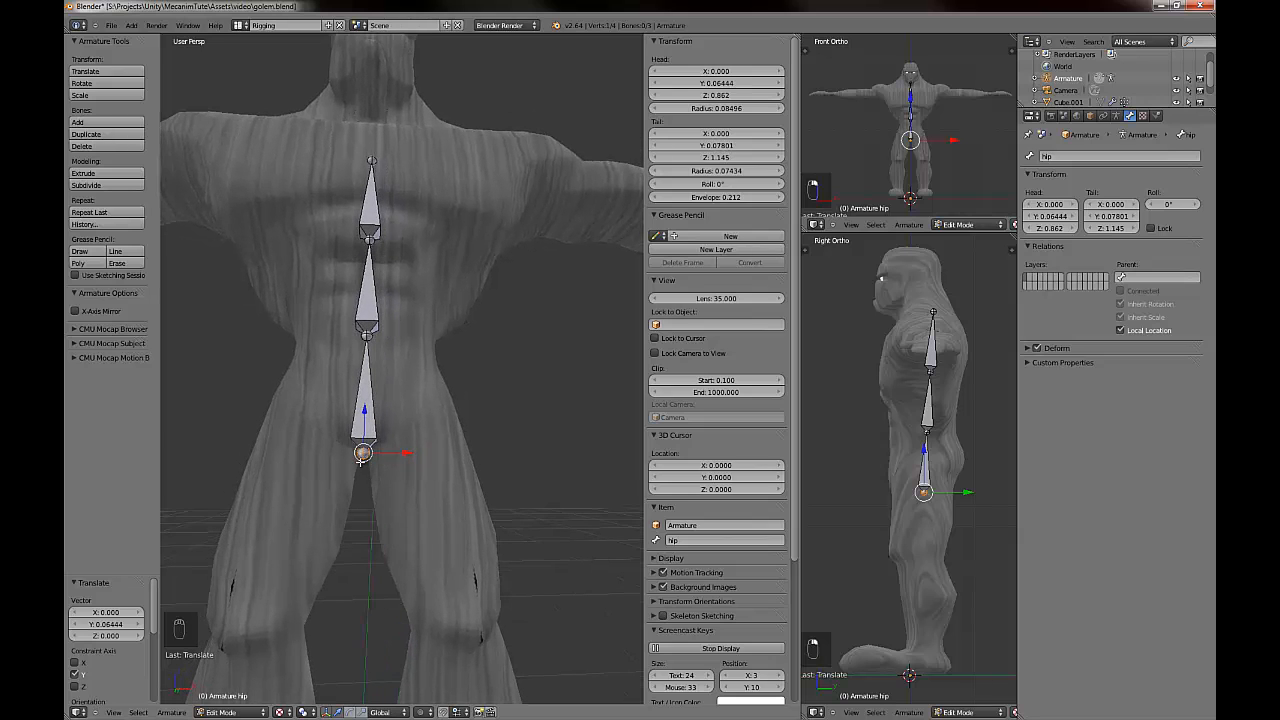
{"action": "scroll", "coordinate": [370, 341], "scroll_direction": "up", "scroll_amount": 2}
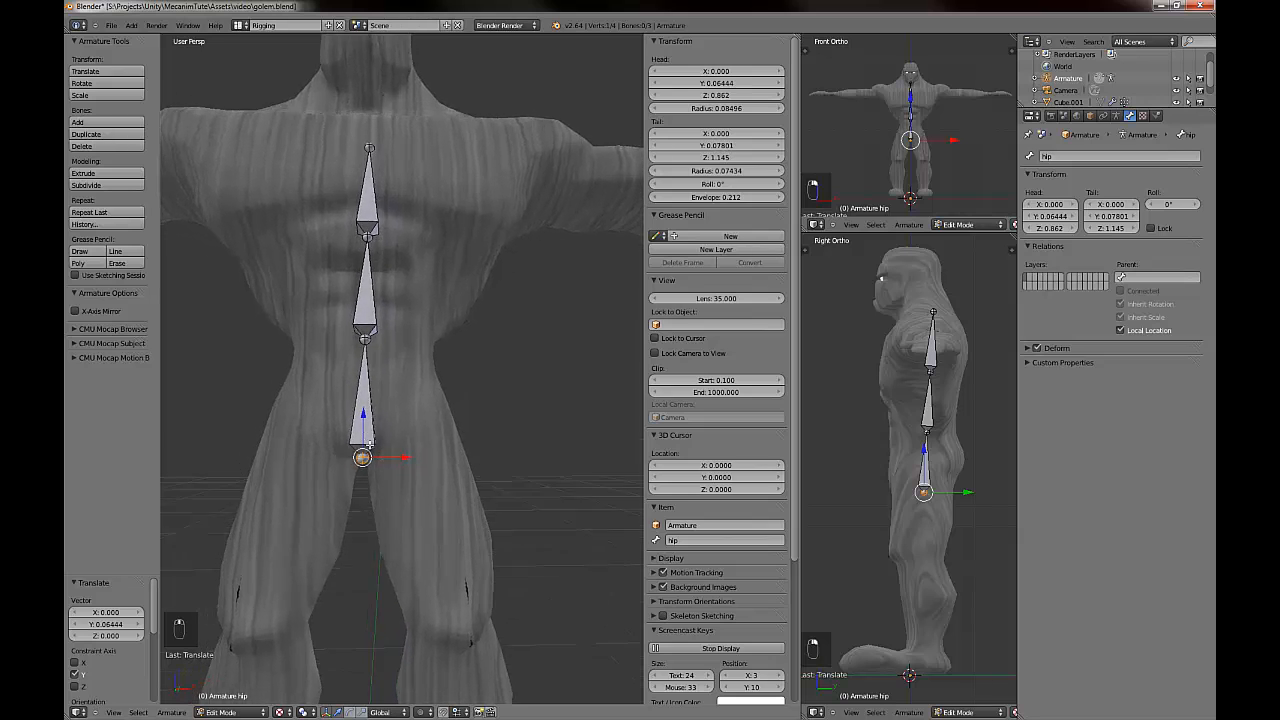
{"action": "right_click", "coordinate": [367, 352]}
{"action": "middle_click_drag", "start_coordinate": [436, 554], "coordinate": [412, 520], "text": "shift"}
{"action": "key", "text": "e"}
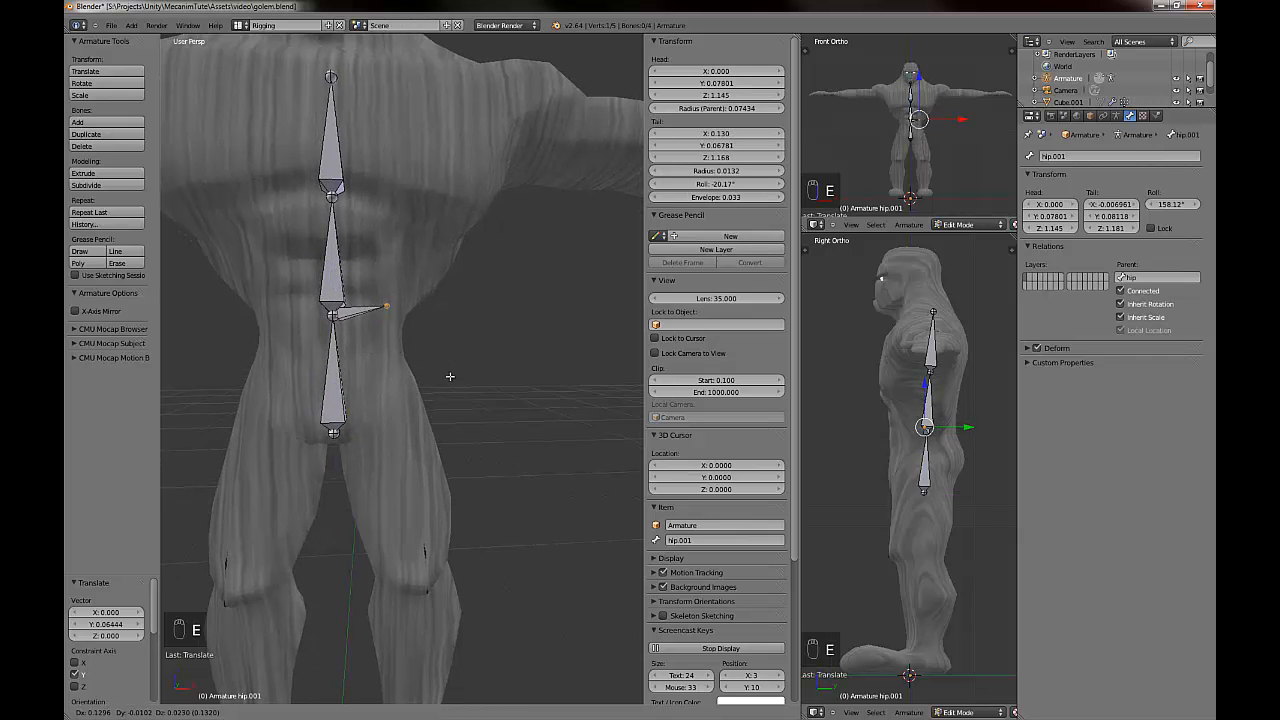
{"action": "left_click", "coordinate": [443, 368]}
Disconnect the new bone from its hip parent and move it to the golem's left thigh, head at about X 0.155, Z 0.910.
{"action": "right_click", "coordinate": [360, 314]}
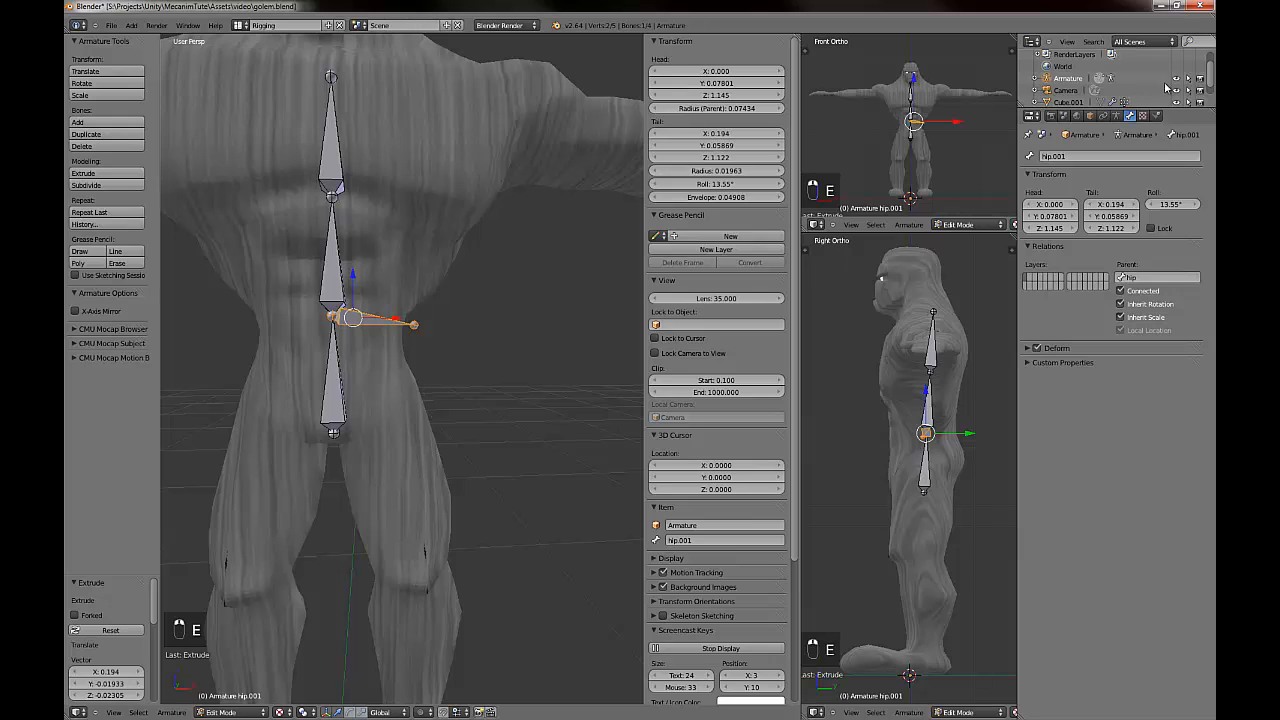
{"action": "left_click", "coordinate": [1121, 291]}
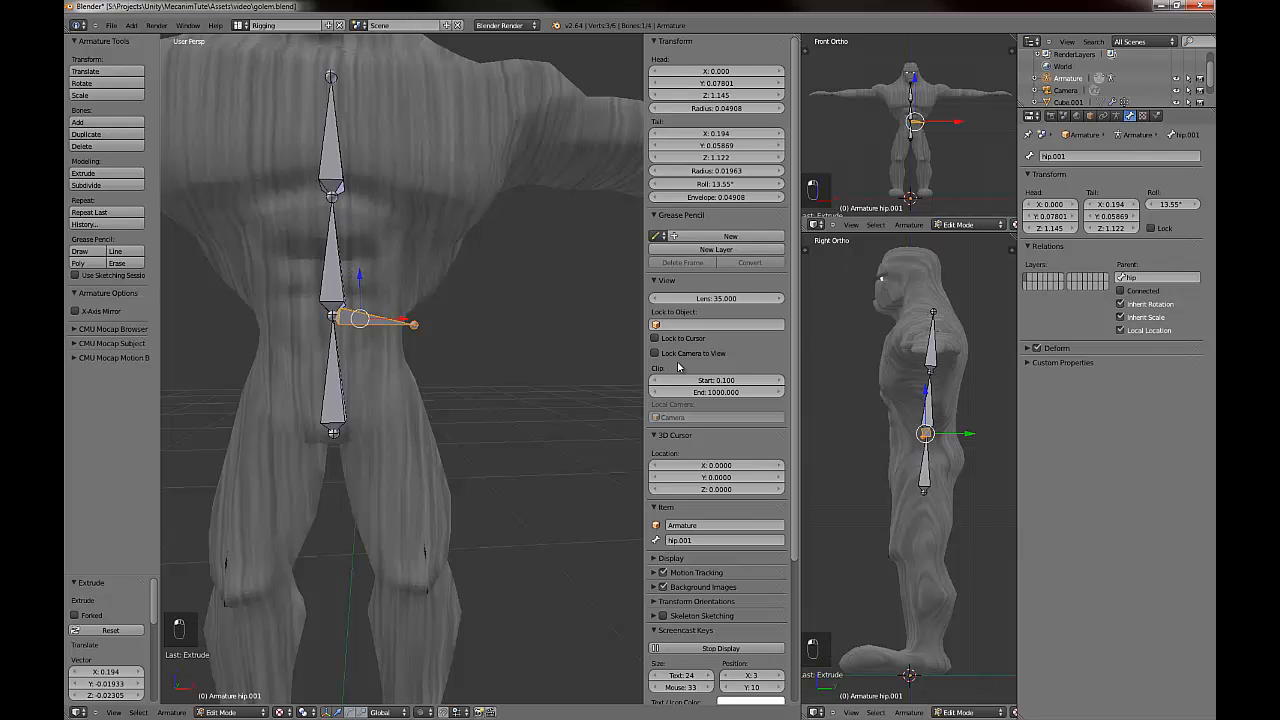
{"action": "left_click", "coordinate": [376, 350]}
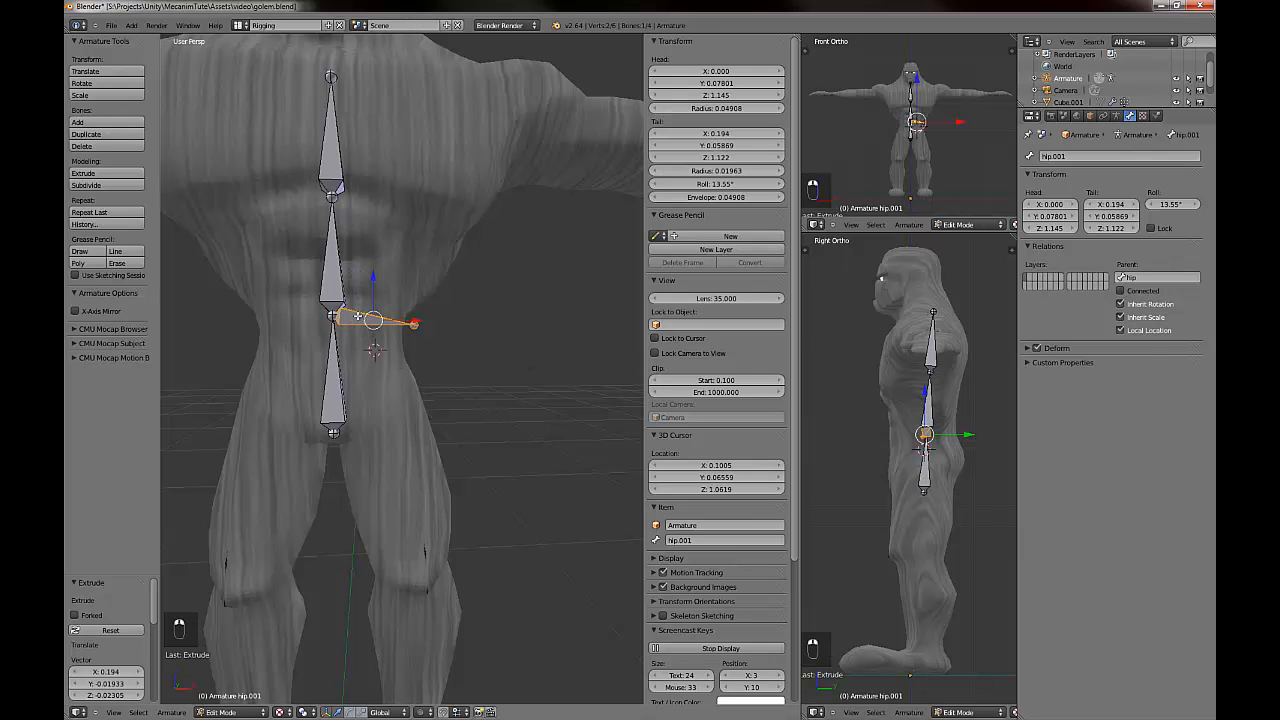
{"action": "key", "text": "g"}
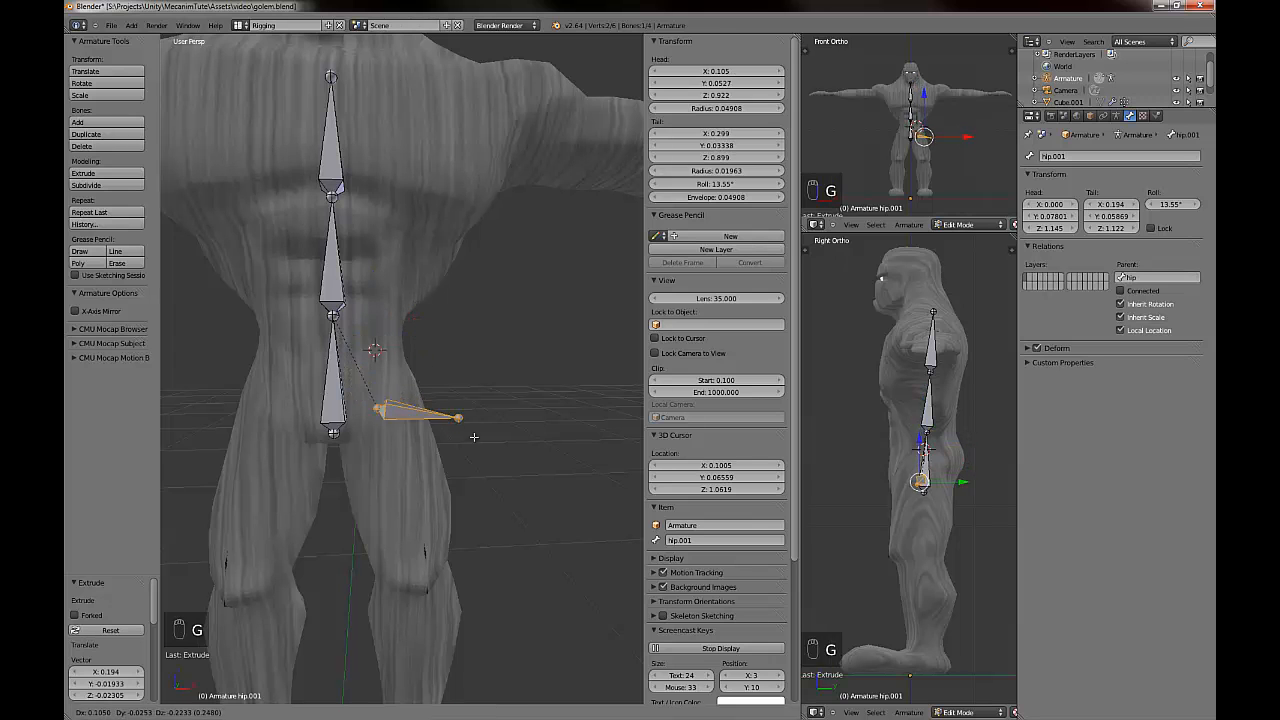
{"action": "left_click", "coordinate": [483, 449]}
Move the leg bone's tip down inside the thigh to just above the knee, at about X 0.171, Y 0.065, Z 0.591.
{"action": "middle_click_drag", "start_coordinate": [483, 449], "coordinate": [535, 365]}
{"action": "right_click", "coordinate": [470, 417]}
{"action": "key", "text": "g"}
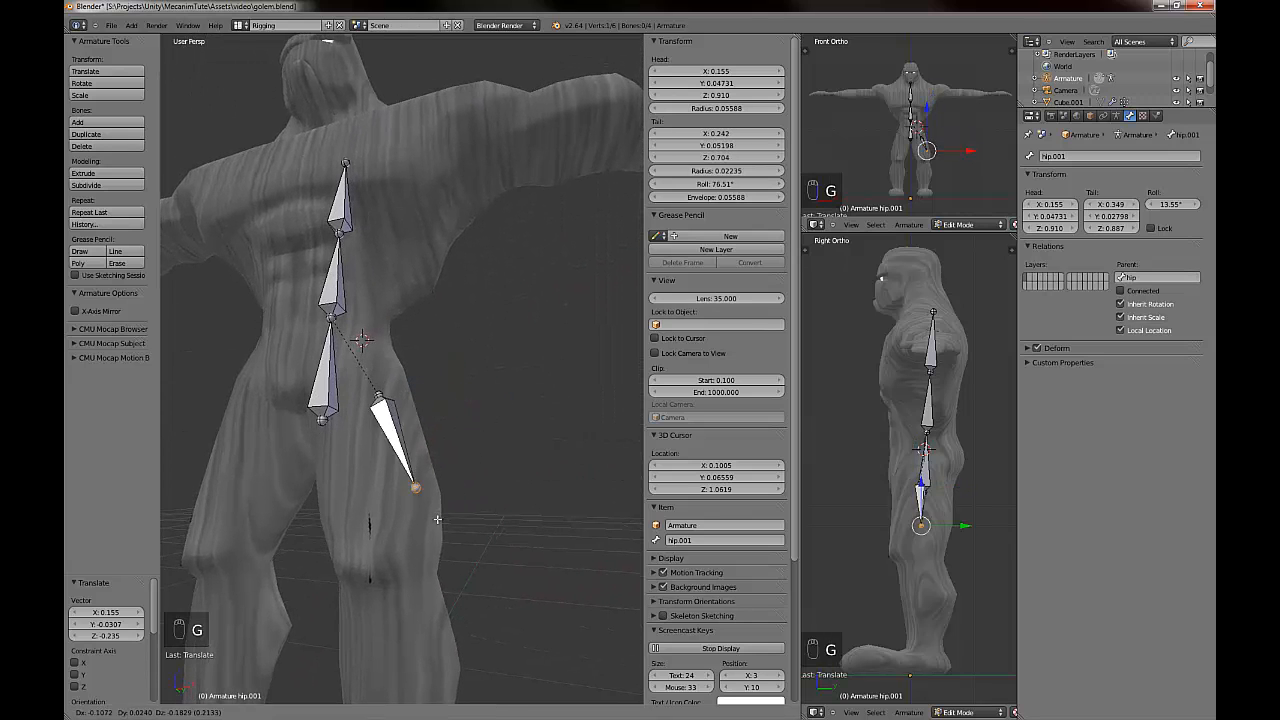
{"action": "left_click", "coordinate": [471, 505]}
{"action": "middle_click_drag", "start_coordinate": [471, 505], "coordinate": [505, 530]}
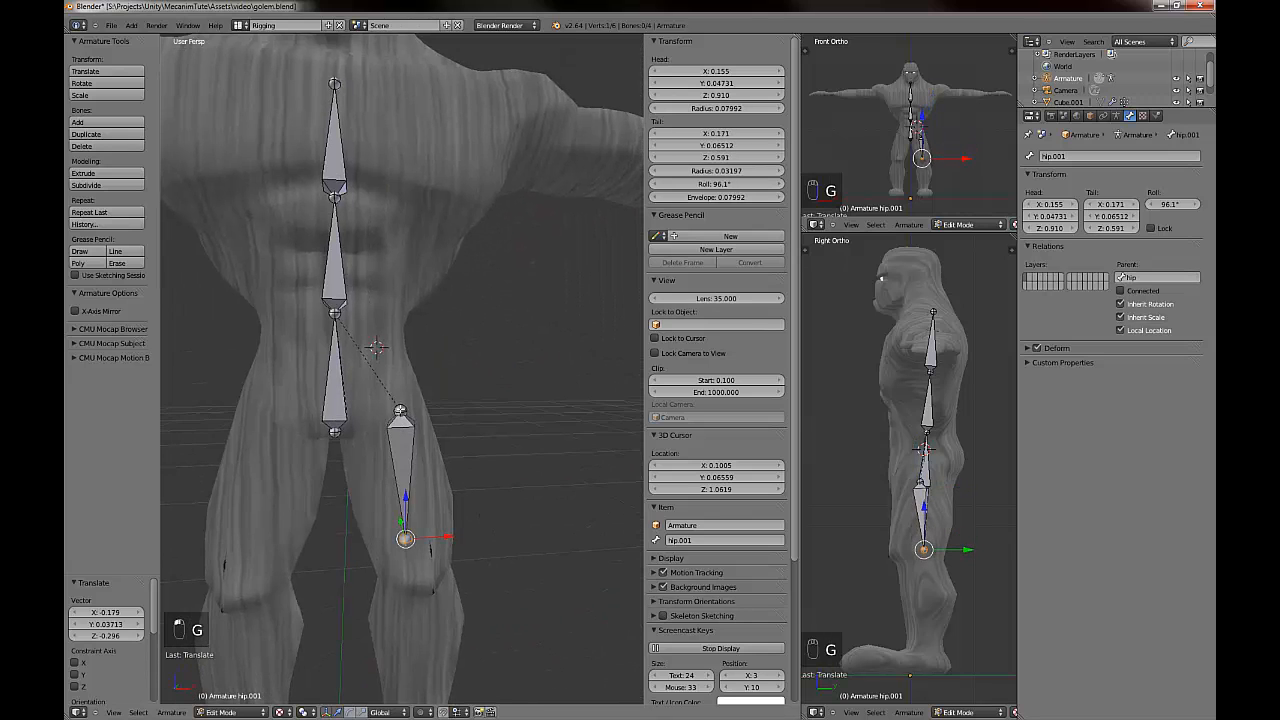
Extend the leg bone's tip down to the ankle, at about X 0.210, Y 0.078, Z 0.052, and select the whole bone.
{"action": "right_click", "coordinate": [461, 447]}
{"action": "middle_click_drag", "start_coordinate": [498, 448], "coordinate": [475, 468]}
{"action": "scroll", "coordinate": [420, 637], "scroll_direction": "down", "scroll_amount": 1}
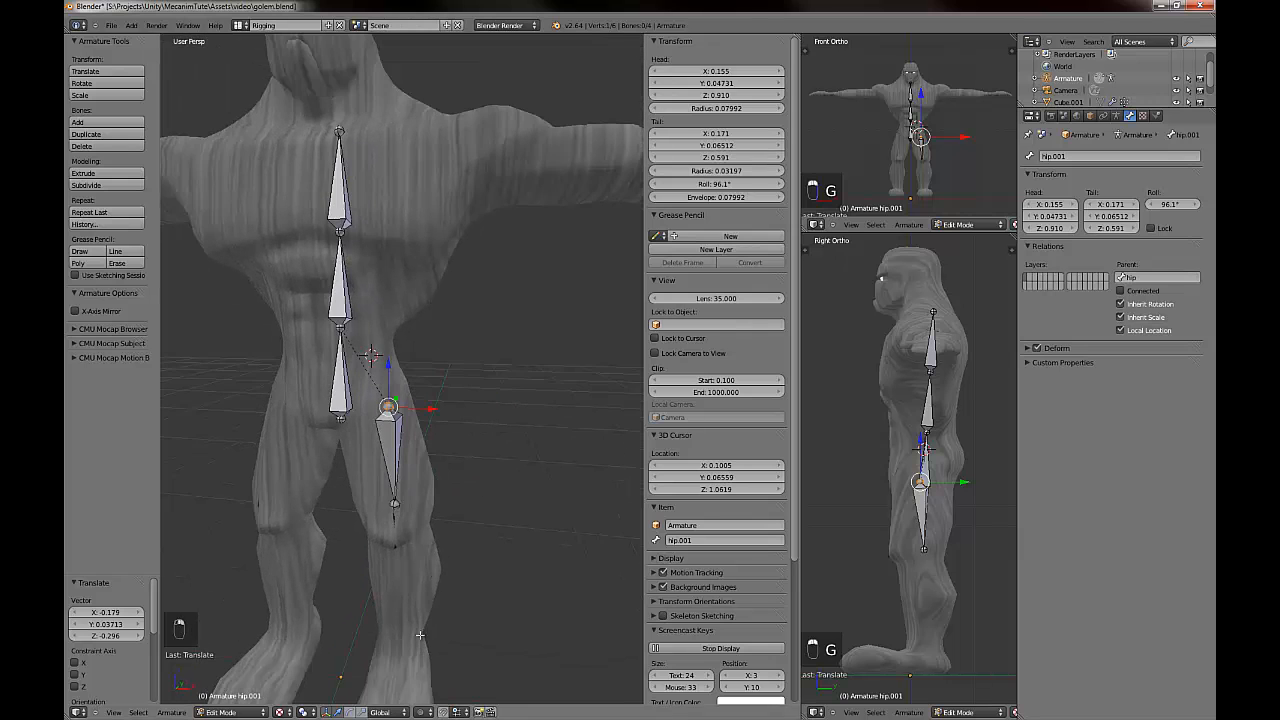
{"action": "middle_click_drag", "start_coordinate": [431, 606], "coordinate": [500, 374], "text": "shift"}
{"action": "right_click", "coordinate": [445, 286]}
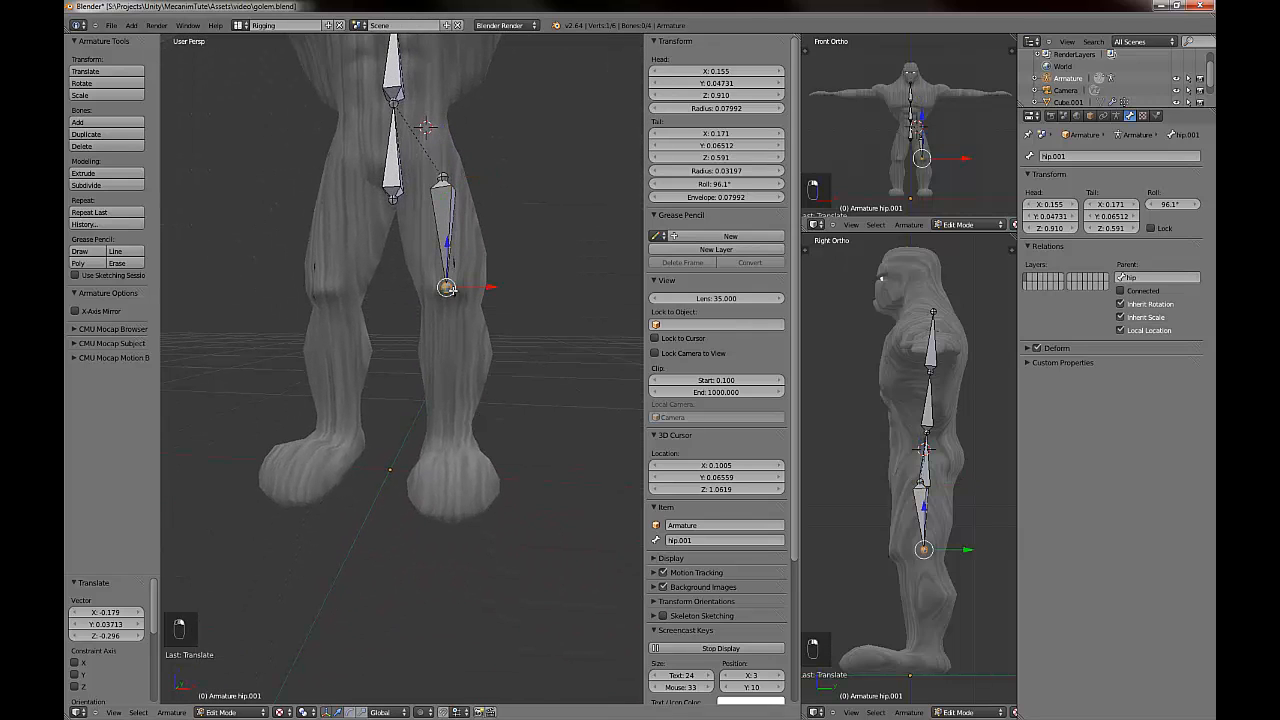
{"action": "key", "text": "g"}
{"action": "left_click", "coordinate": [455, 462]}
{"action": "middle_click_drag", "start_coordinate": [477, 466], "coordinate": [381, 445]}
{"action": "key", "text": "g"}
{"action": "left_click", "coordinate": [364, 444]}
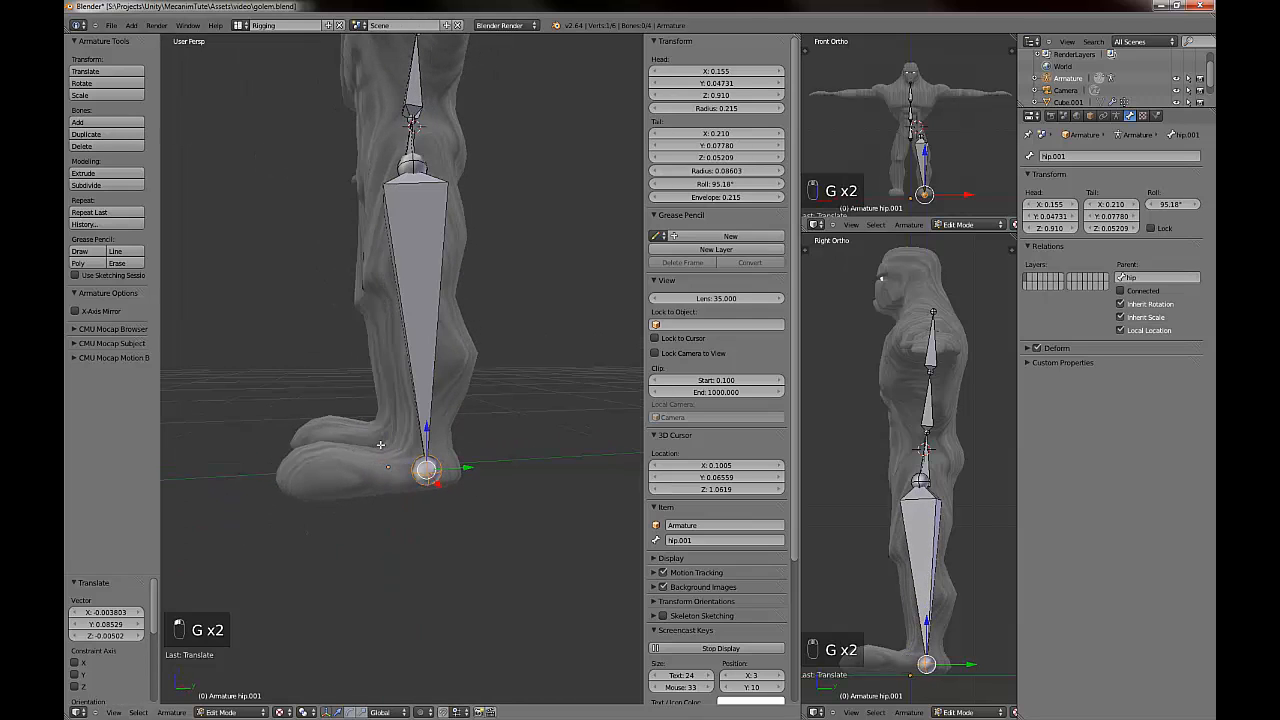
{"action": "right_click", "coordinate": [440, 284]}
{"action": "key", "text": "w"}
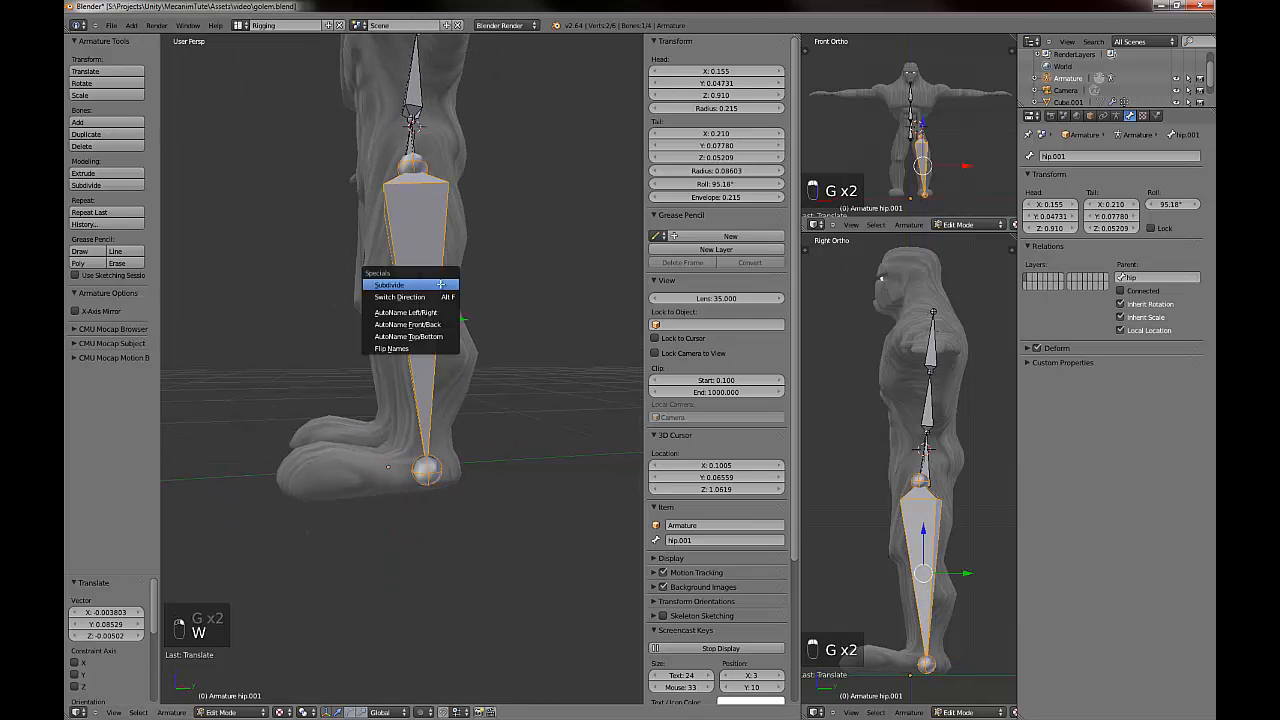
{"action": "left_click", "coordinate": [417, 290]}
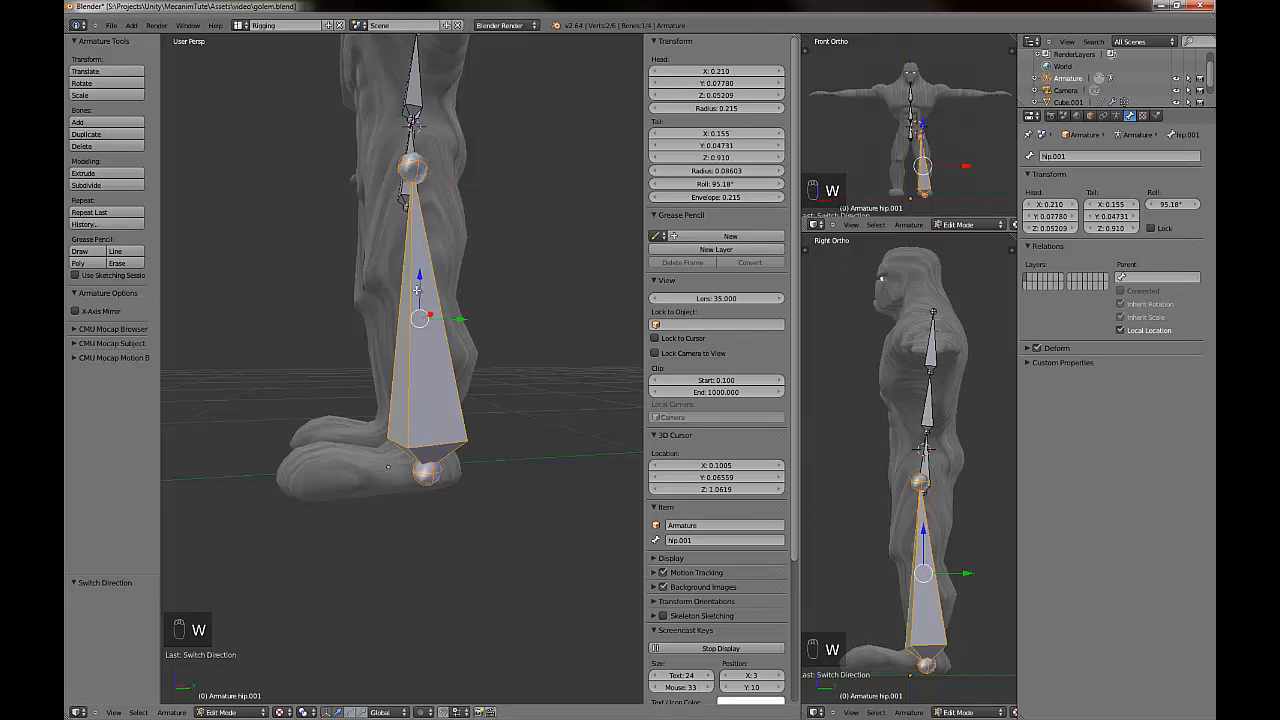
{"action": "key", "text": "ctrl+z"}
Subdivide the leg bone with one cut to form upper and lower leg bones.
{"action": "key", "text": "w"}
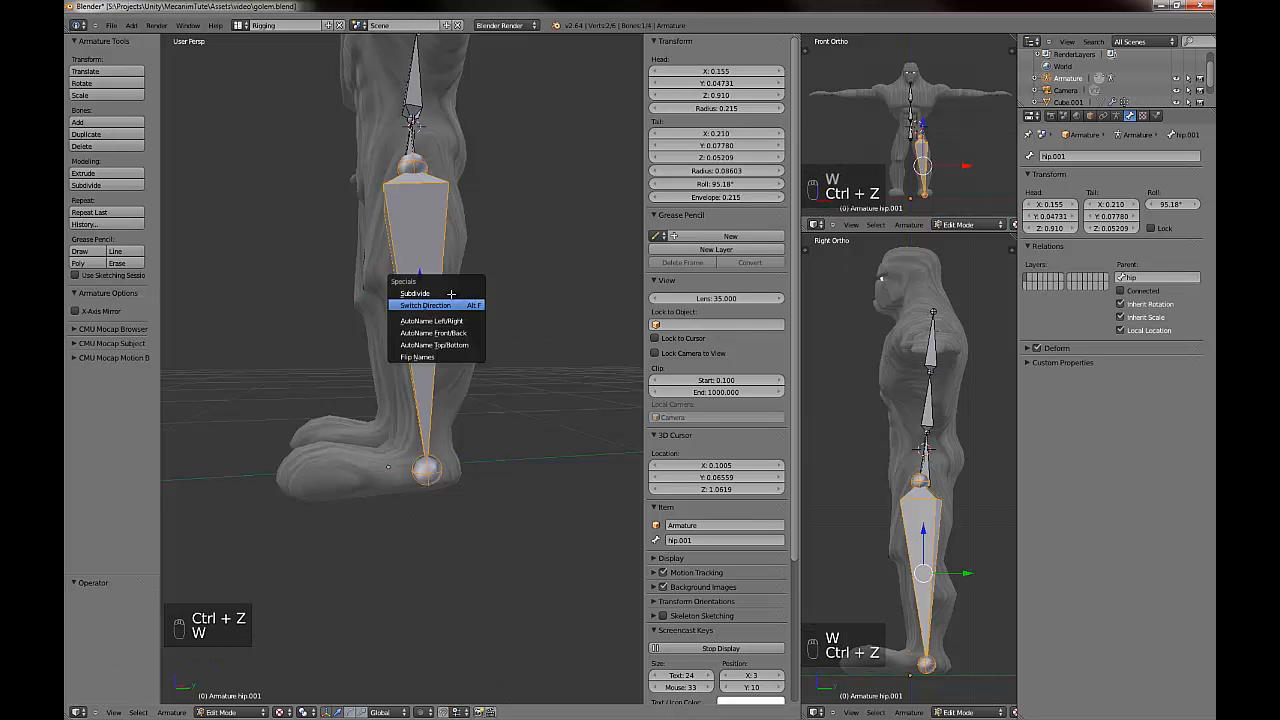
{"action": "left_click", "coordinate": [449, 296]}
{"action": "middle_click_drag", "start_coordinate": [300, 376], "coordinate": [345, 335]}
{"action": "middle_click_drag", "start_coordinate": [452, 430], "coordinate": [430, 400]}
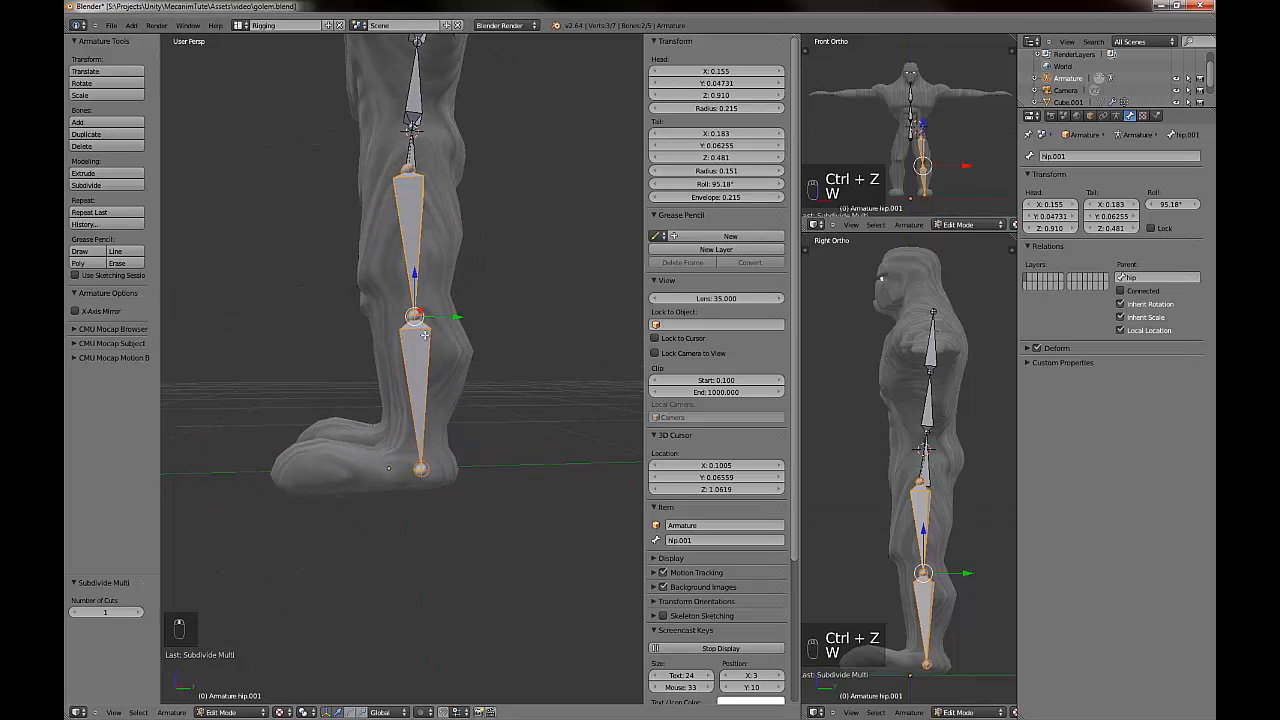
Move the knee joint between the two leg bones up and forward to about X 0.179, Y 0.025, Z 0.596.
{"action": "right_click", "coordinate": [414, 312]}
{"action": "key", "text": "g"}
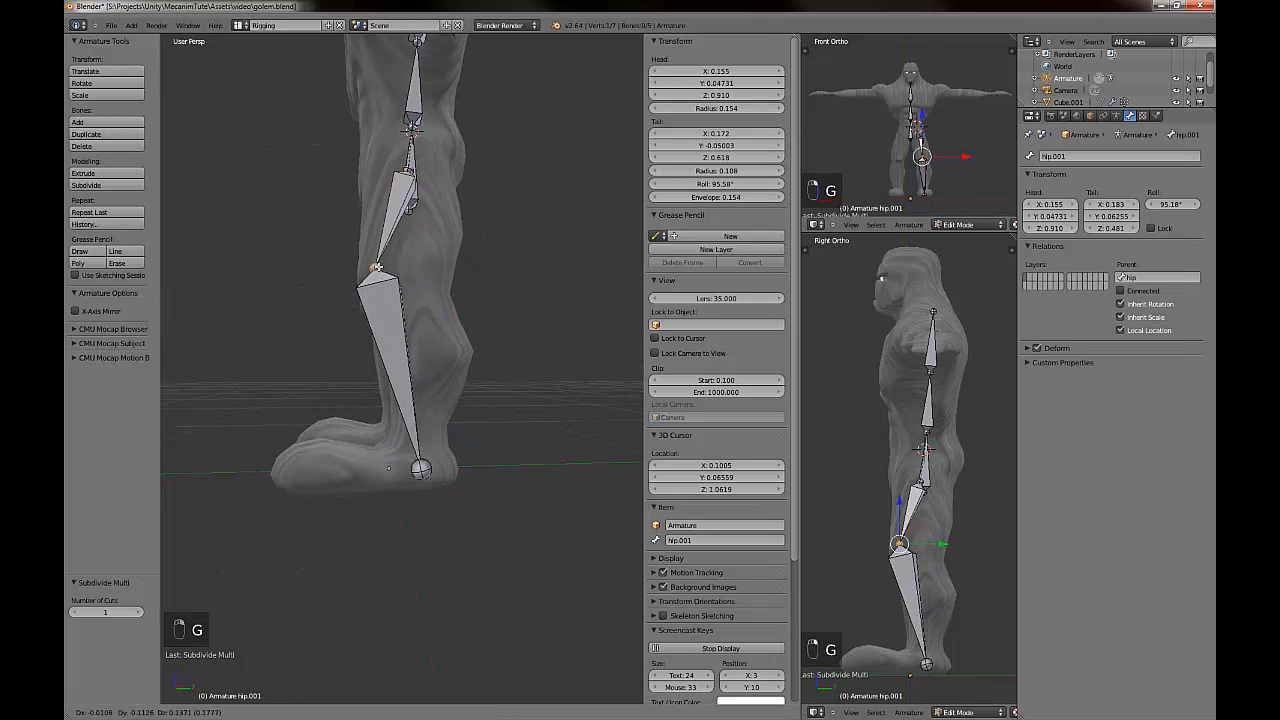
{"action": "left_click", "coordinate": [379, 266]}
{"action": "key", "text": "g"}
{"action": "left_click", "coordinate": [409, 282]}
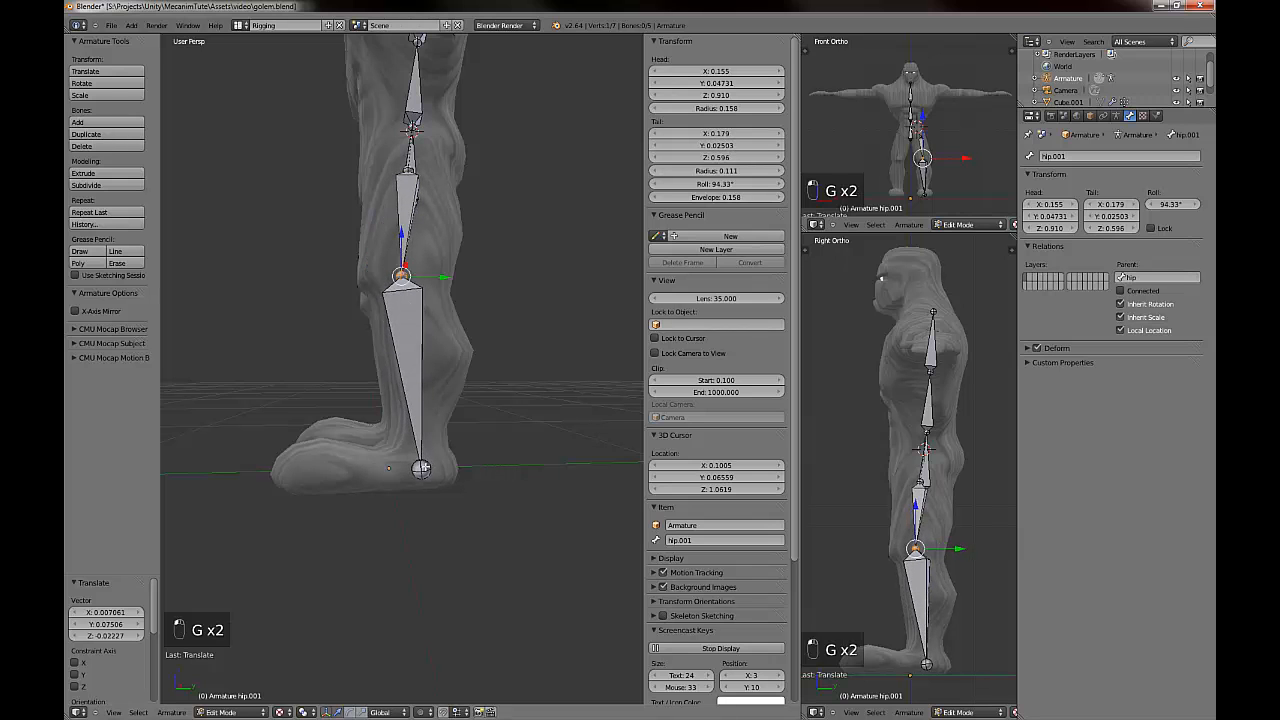
Reposition the lower leg bone's tip inside the left ankle, at about X 0.184, Y 0.095, Z 0.059.
{"action": "right_click", "coordinate": [425, 468]}
{"action": "key", "text": "g"}
{"action": "left_click", "coordinate": [443, 487]}
{"action": "mouse_move", "coordinate": [532, 538]}
{"action": "middle_mouse_down"}
{"action": "mouse_move", "coordinate": [671, 540]}
{"action": "mouse_move", "coordinate": [600, 560]}
{"action": "mouse_move", "coordinate": [526, 503]}
{"action": "mouse_move", "coordinate": [546, 543]}
{"action": "middle_mouse_up"}
{"action": "key", "text": "g"}
{"action": "left_click", "coordinate": [520, 497]}
Move the upper leg bone's head inward at the top of the thigh, to about X 0.116, Y 0.044, Z 0.907.
{"action": "right_click", "coordinate": [439, 185]}
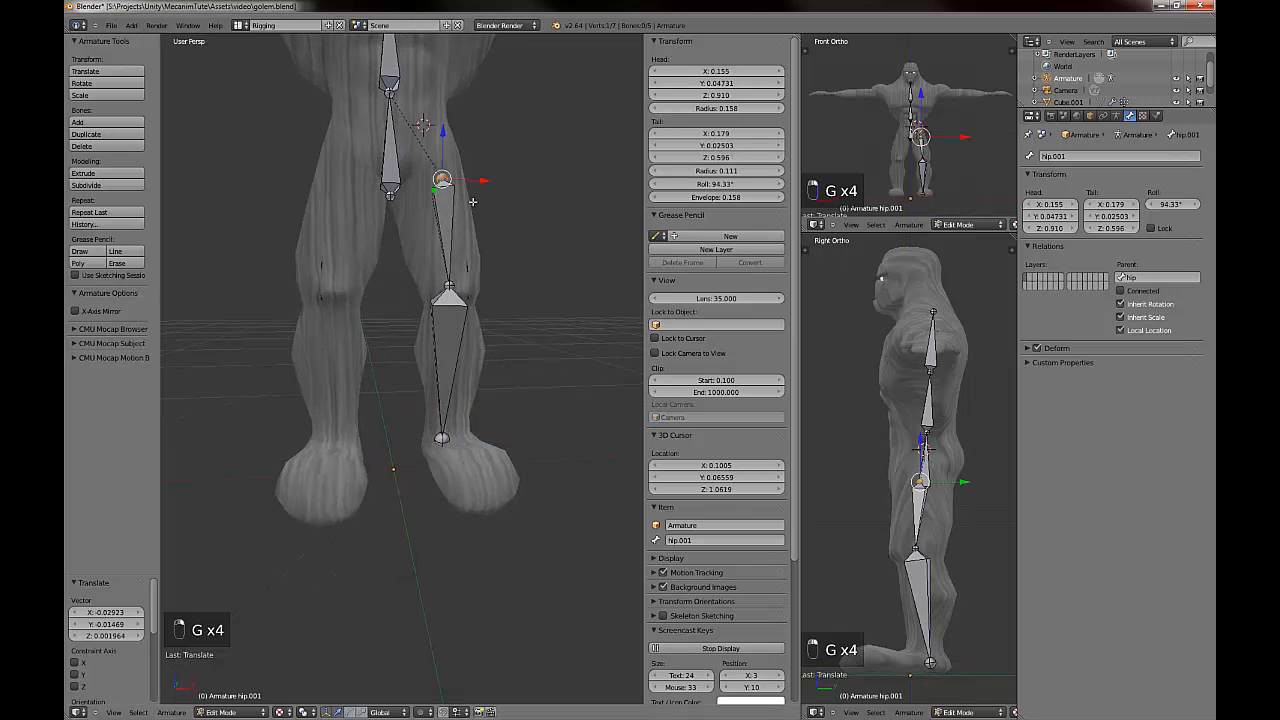
{"action": "middle_click_drag", "start_coordinate": [490, 280], "coordinate": [482, 378]}
{"action": "key", "text": "g"}
{"action": "left_click", "coordinate": [448, 382]}
{"action": "middle_click_drag", "start_coordinate": [444, 526], "coordinate": [444, 376], "text": "shift"}
{"action": "middle_click_drag", "start_coordinate": [478, 415], "coordinate": [493, 436]}
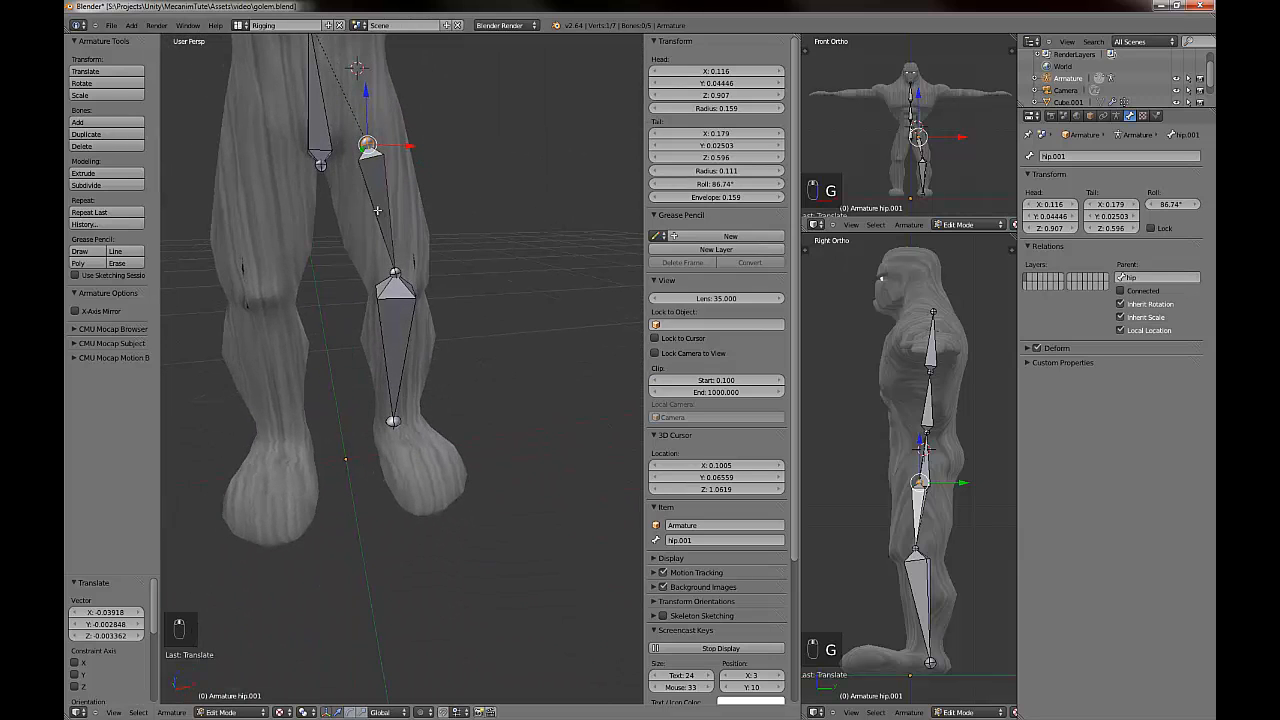
Rename the left upper leg bone as upperleg.l.
{"action": "right_click", "coordinate": [376, 204]}
{"action": "middle_click_drag", "start_coordinate": [452, 291], "coordinate": [485, 409], "text": "shift"}
{"action": "left_click", "coordinate": [1130, 157]}
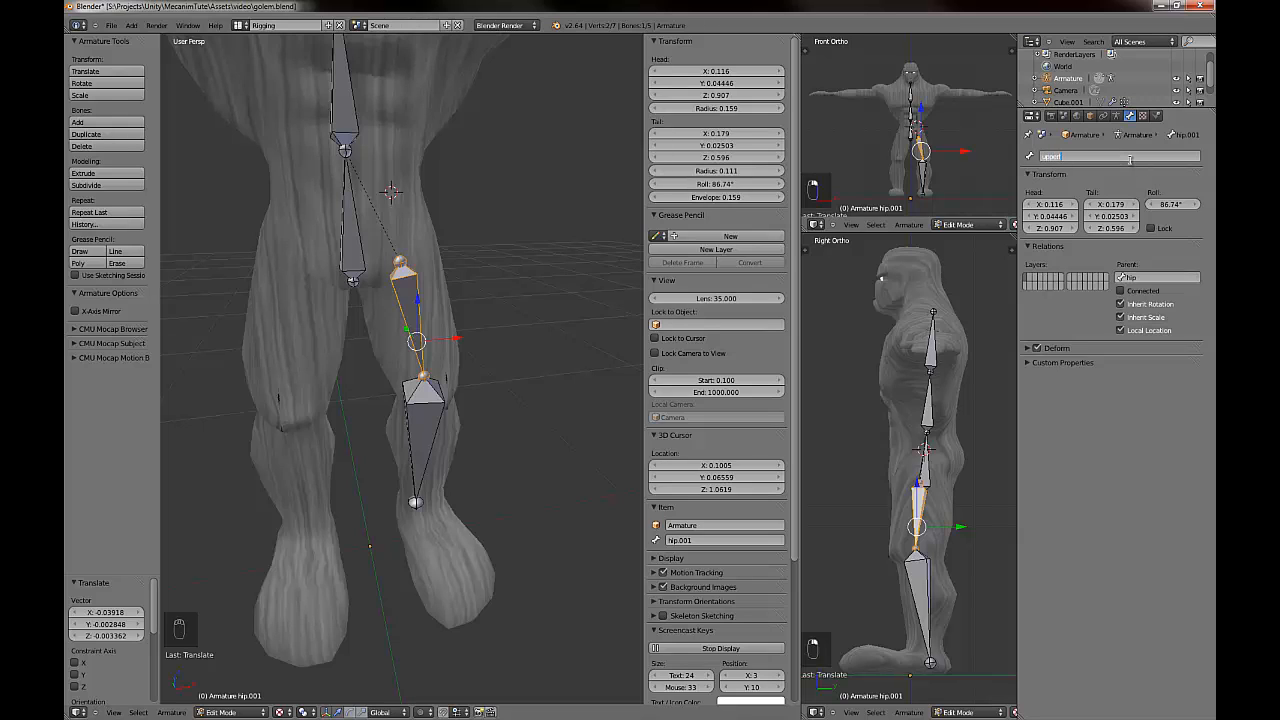
{"action": "type", "text": "upperleg.l"}
{"action": "key", "text": "Return"}
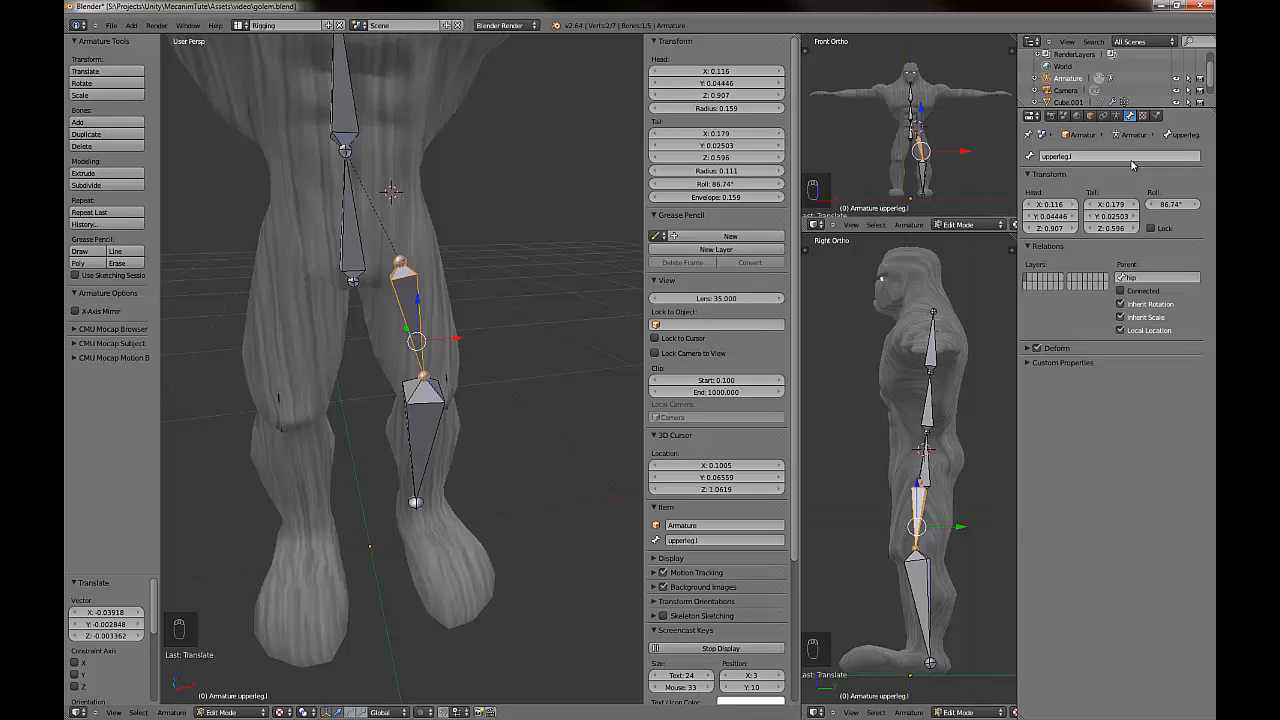
Rename the left lower leg bone as lowerleg.l.
{"action": "right_click", "coordinate": [429, 427]}
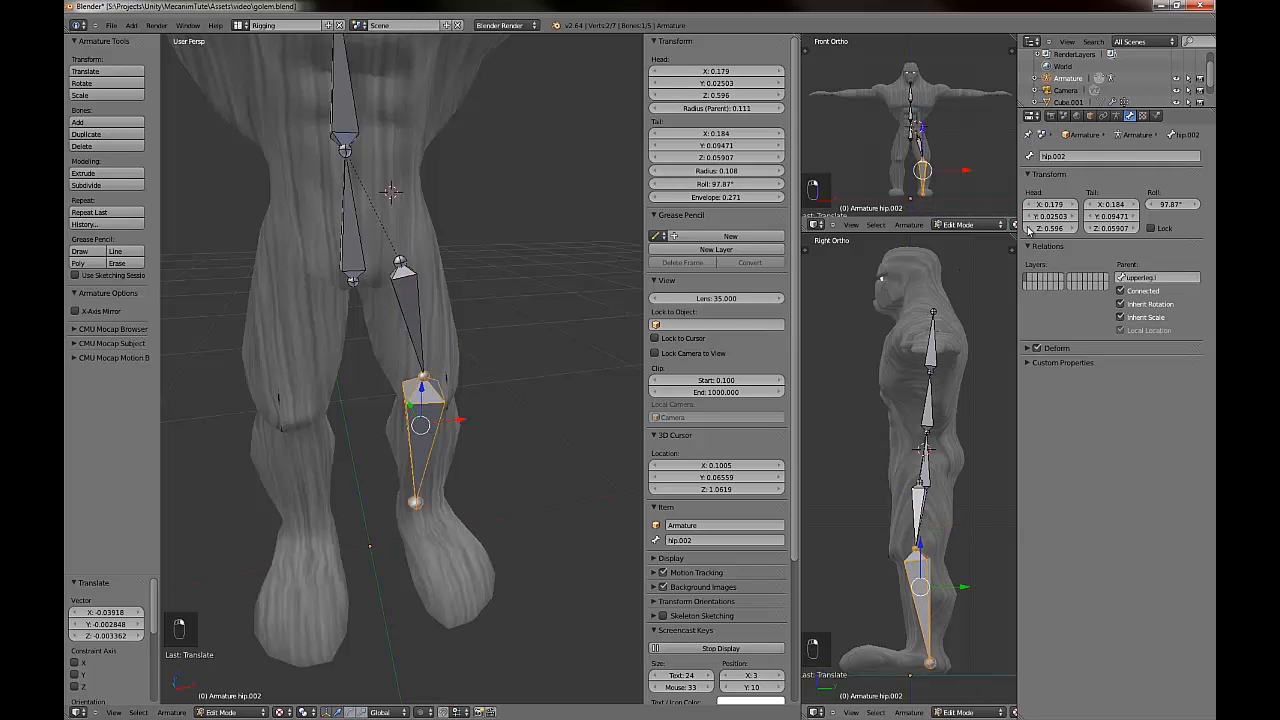
{"action": "left_click", "coordinate": [1080, 156]}
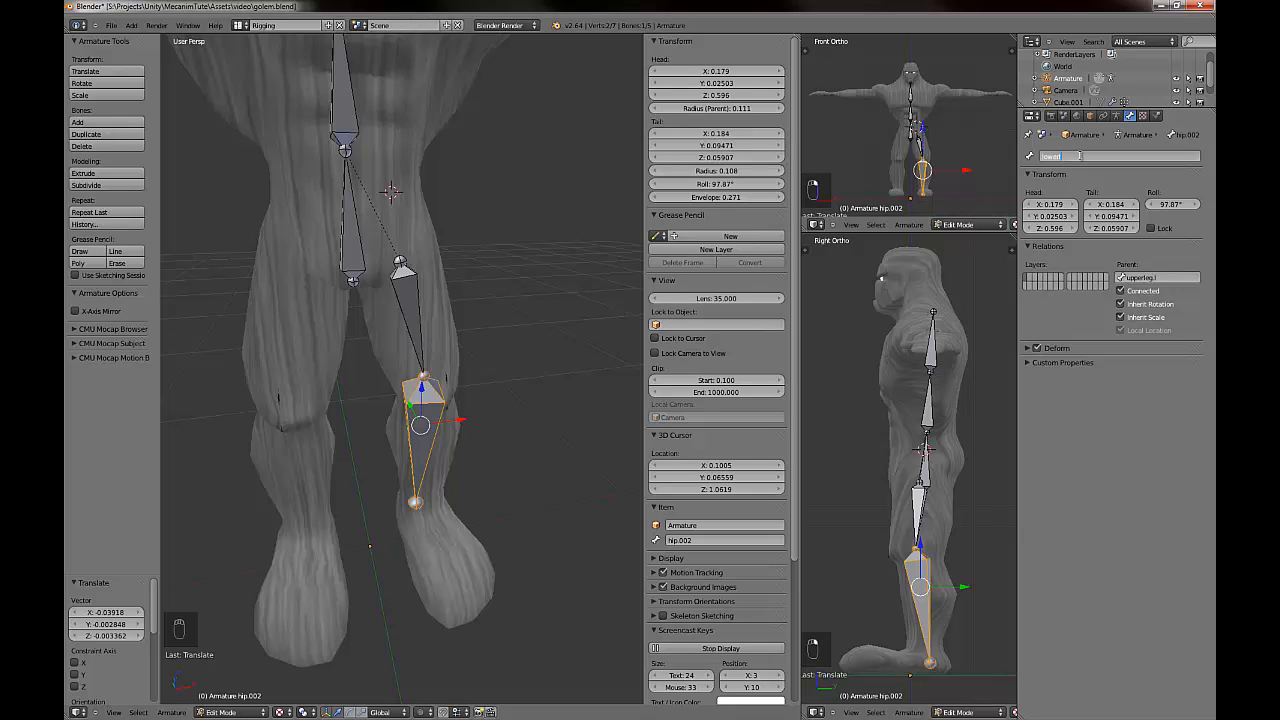
{"action": "type", "text": "lowerleg.l"}
{"action": "key", "text": "Return"}
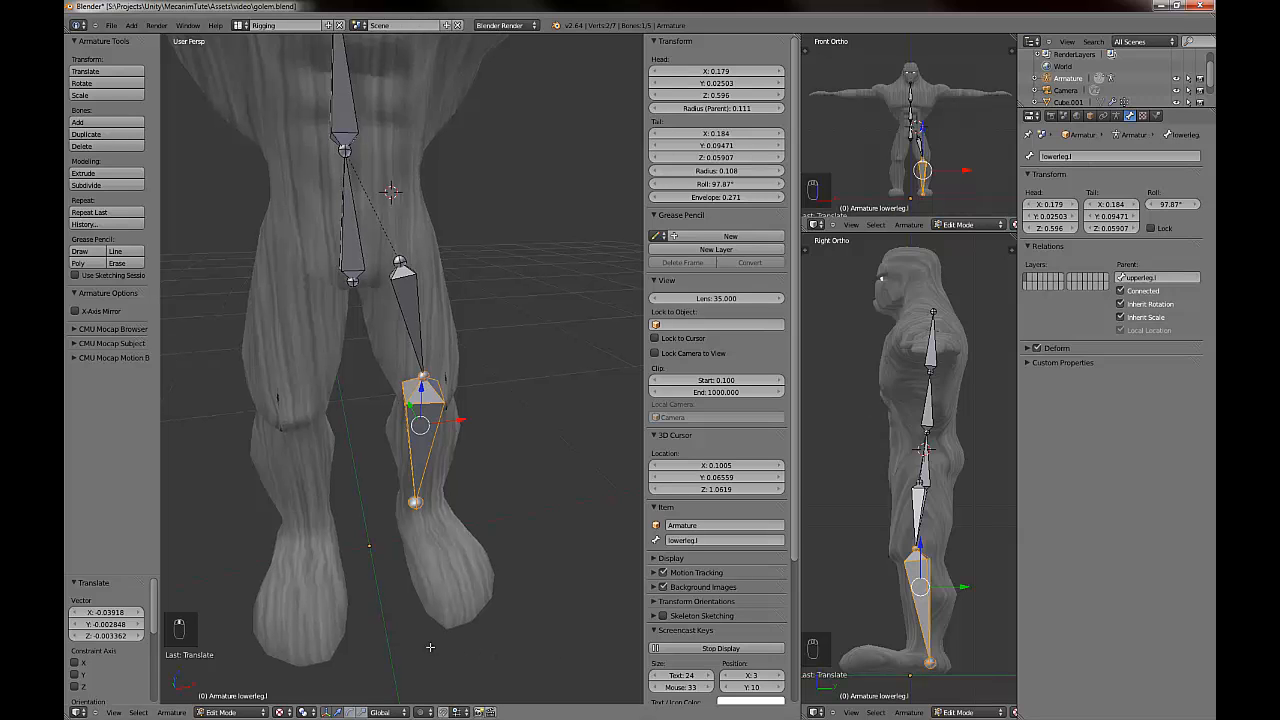
Extrude a foot bone from the ankle joint toward the toes, ending at about X 0.186, Y -0.261, Z -0.002.
{"action": "middle_click_drag", "start_coordinate": [423, 646], "coordinate": [441, 488]}
{"action": "right_click", "coordinate": [449, 424]}
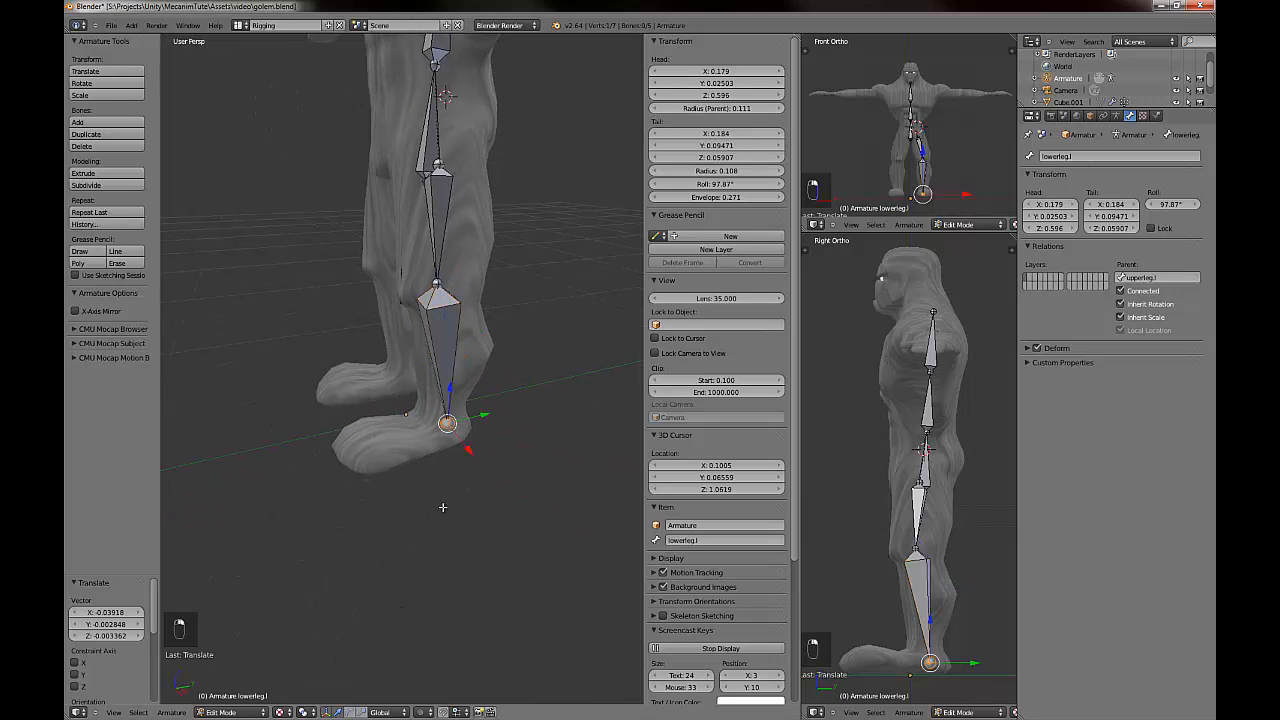
{"action": "scroll", "coordinate": [456, 498], "scroll_direction": "up", "scroll_amount": 6}
{"action": "middle_click_drag", "start_coordinate": [416, 506], "coordinate": [449, 534]}
{"action": "key", "text": "e"}
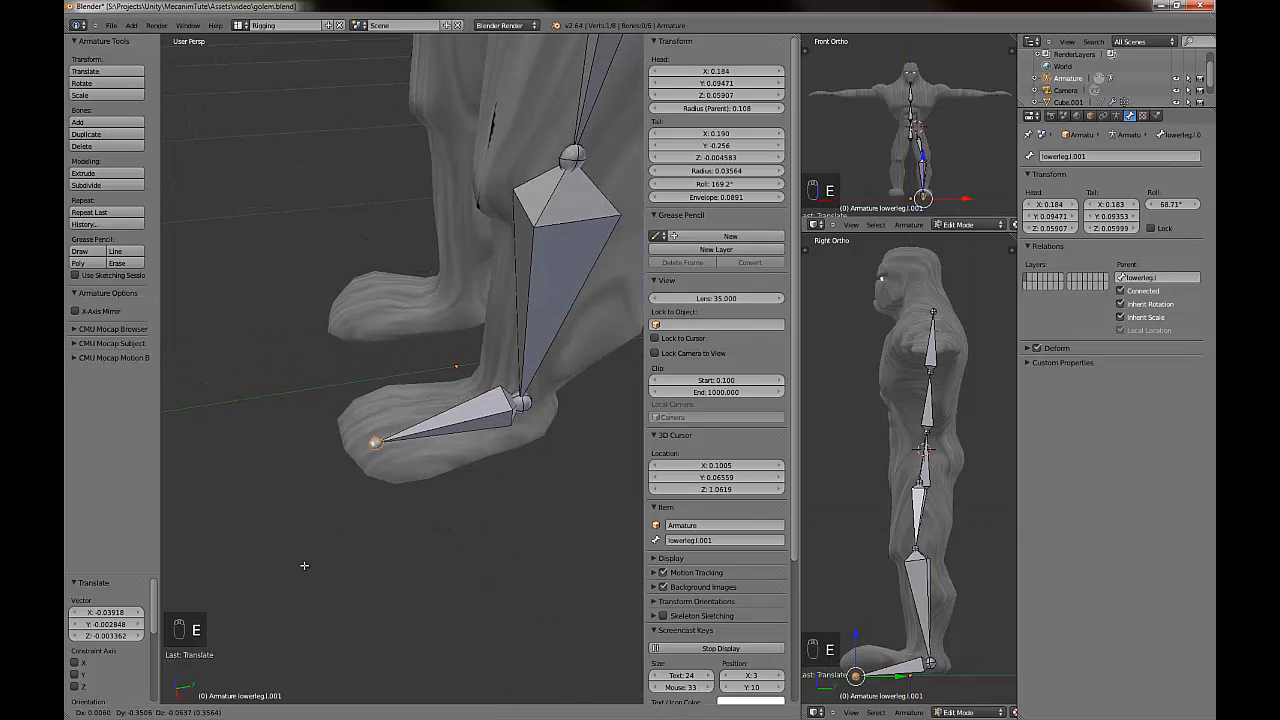
{"action": "left_click", "coordinate": [303, 568]}
Subdivide the foot bone with one cut to form separate foot and toe bones.
{"action": "right_click", "coordinate": [455, 427]}
{"action": "key", "text": "w"}
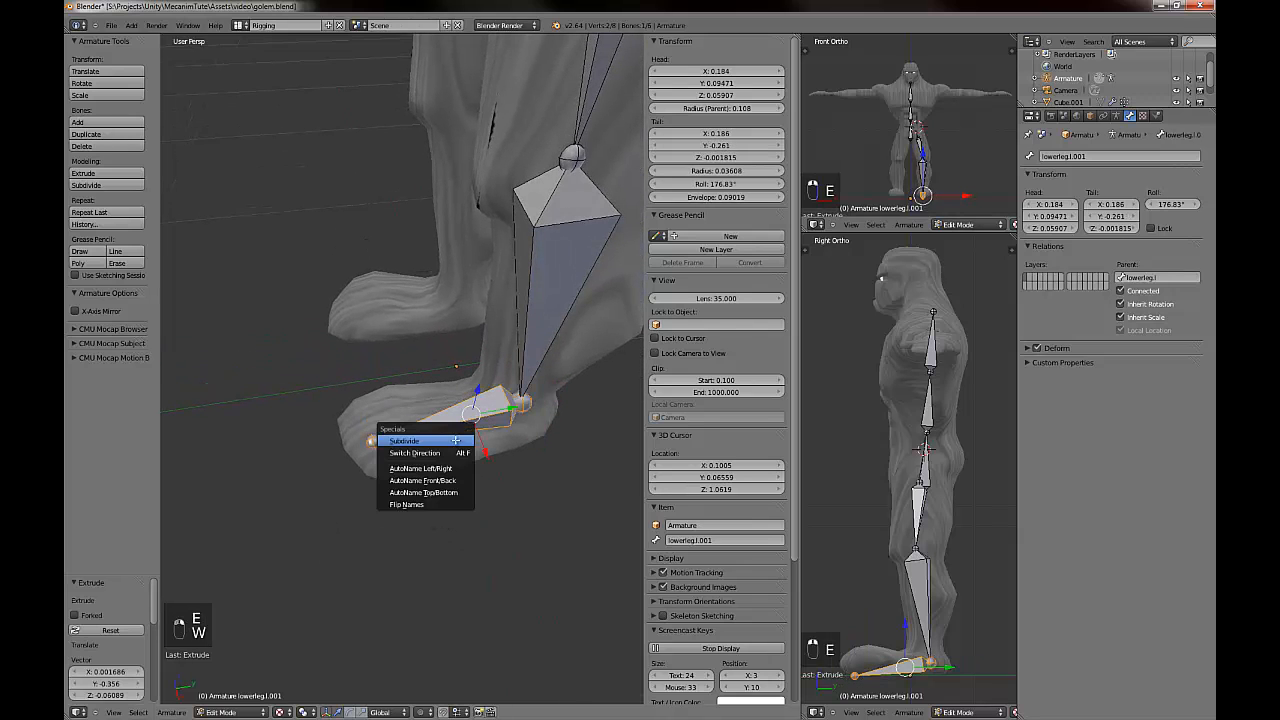
{"action": "left_click", "coordinate": [454, 440]}
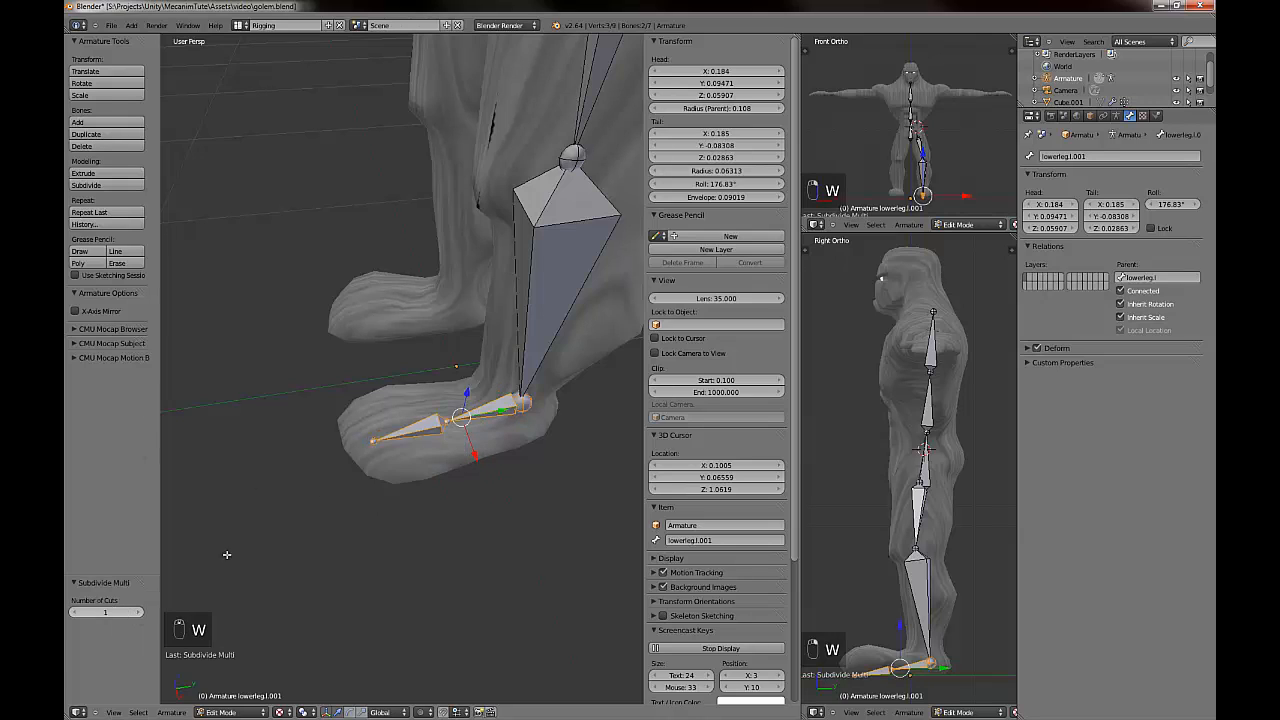
{"action": "left_click", "coordinate": [401, 472]}
Rename the rear foot bone, attached to the ankle, as foot.l.
{"action": "right_click", "coordinate": [422, 425]}
{"action": "right_click", "coordinate": [479, 408]}
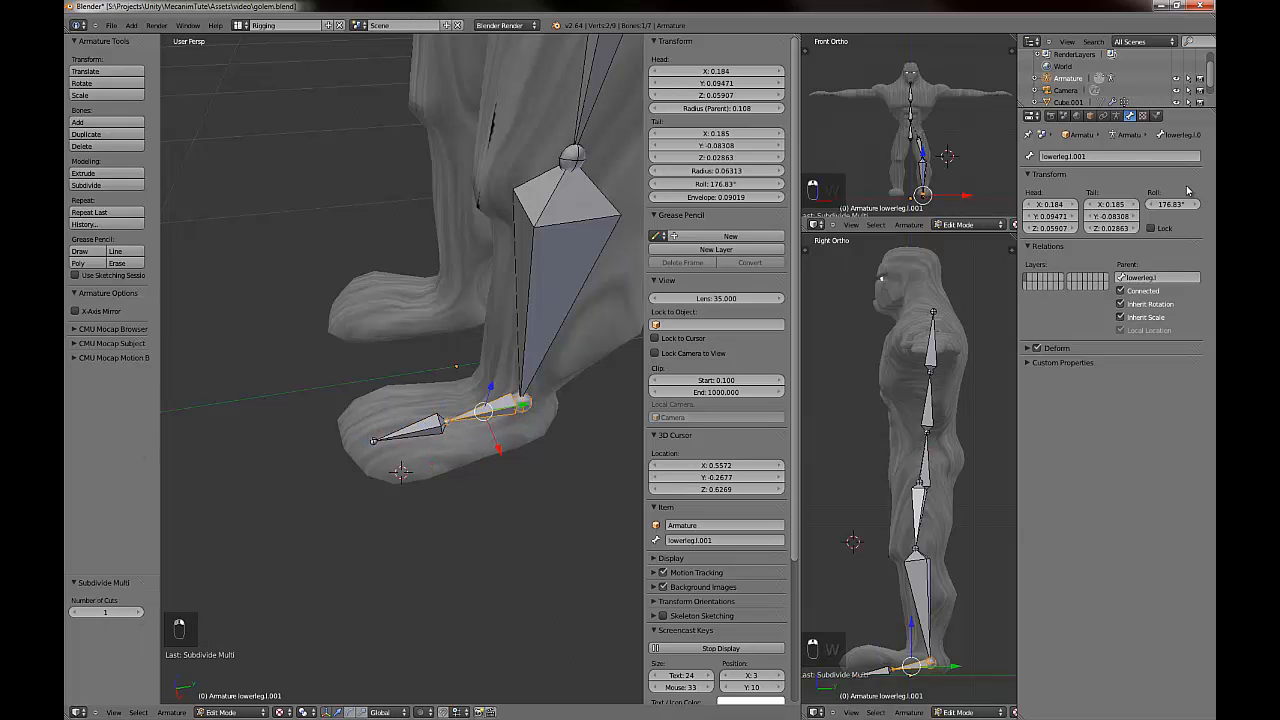
{"action": "left_click", "coordinate": [1104, 156]}
{"action": "type", "text": "foot.l"}
{"action": "key", "text": "Return"}
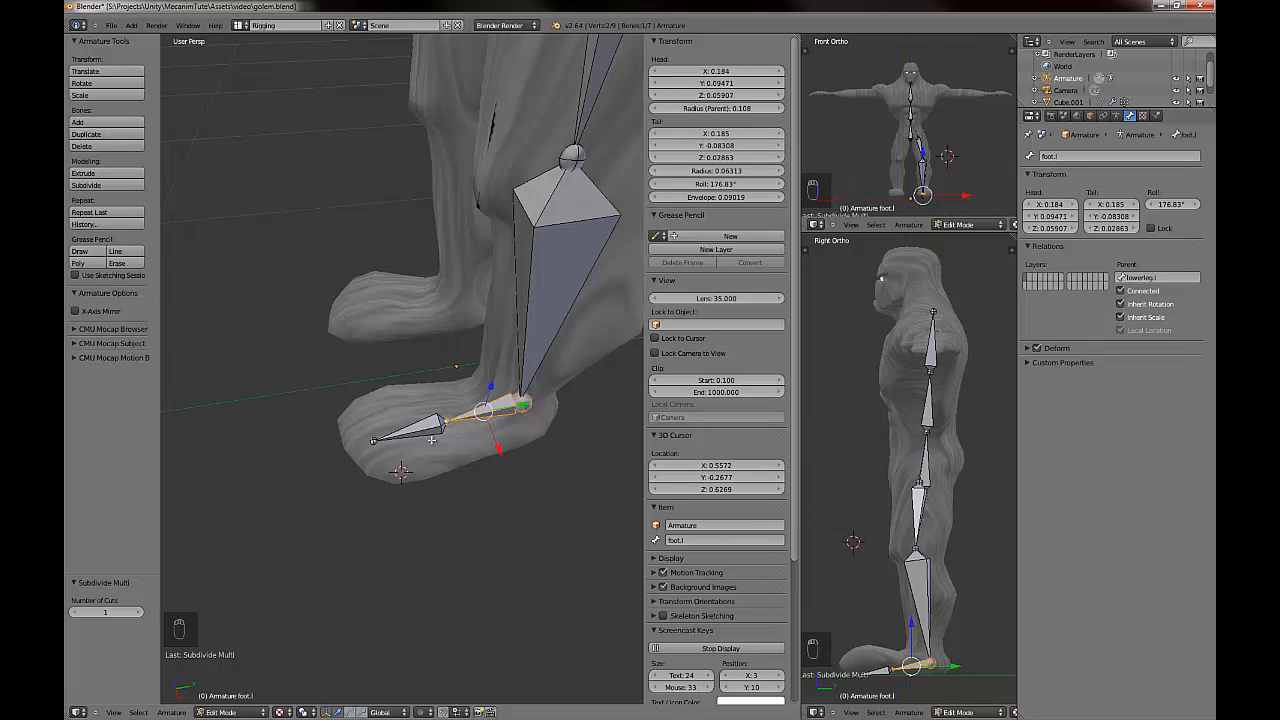
Rename the front bone of the left foot as toe.l.
{"action": "right_click", "coordinate": [430, 437]}
{"action": "left_click", "coordinate": [1100, 157]}
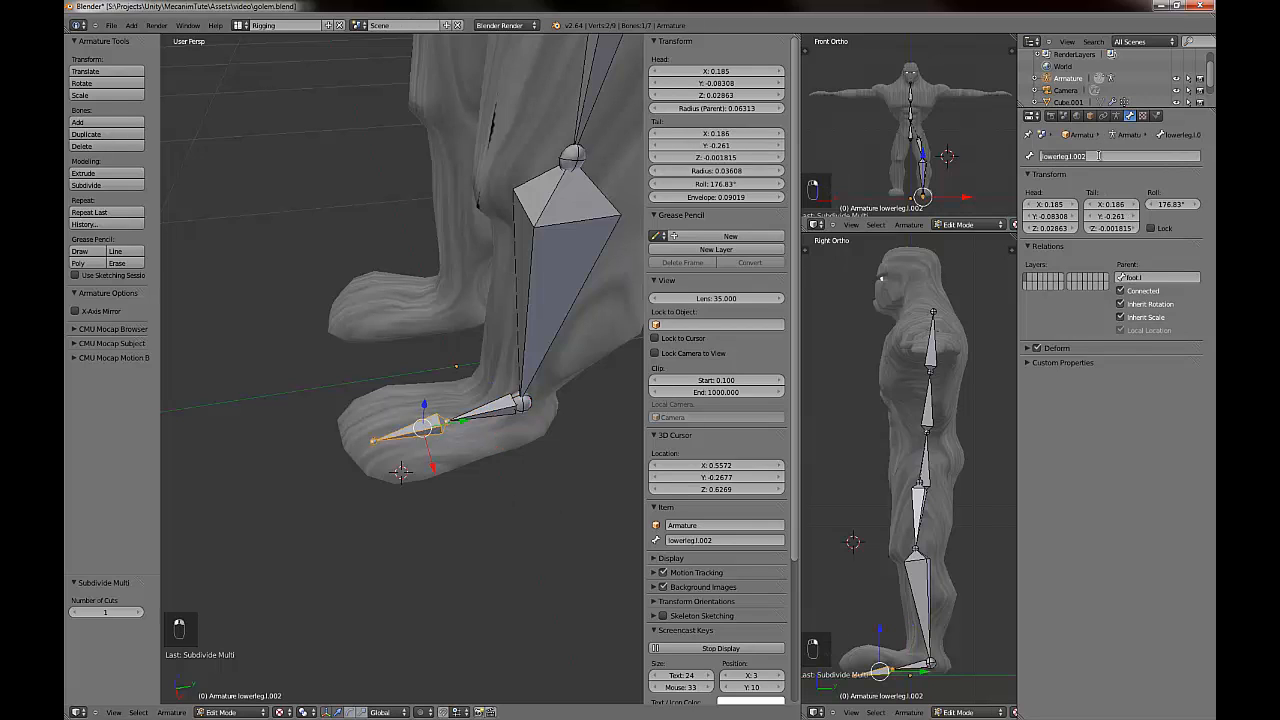
{"action": "type", "text": "toe."}
{"action": "key", "text": "Return"}
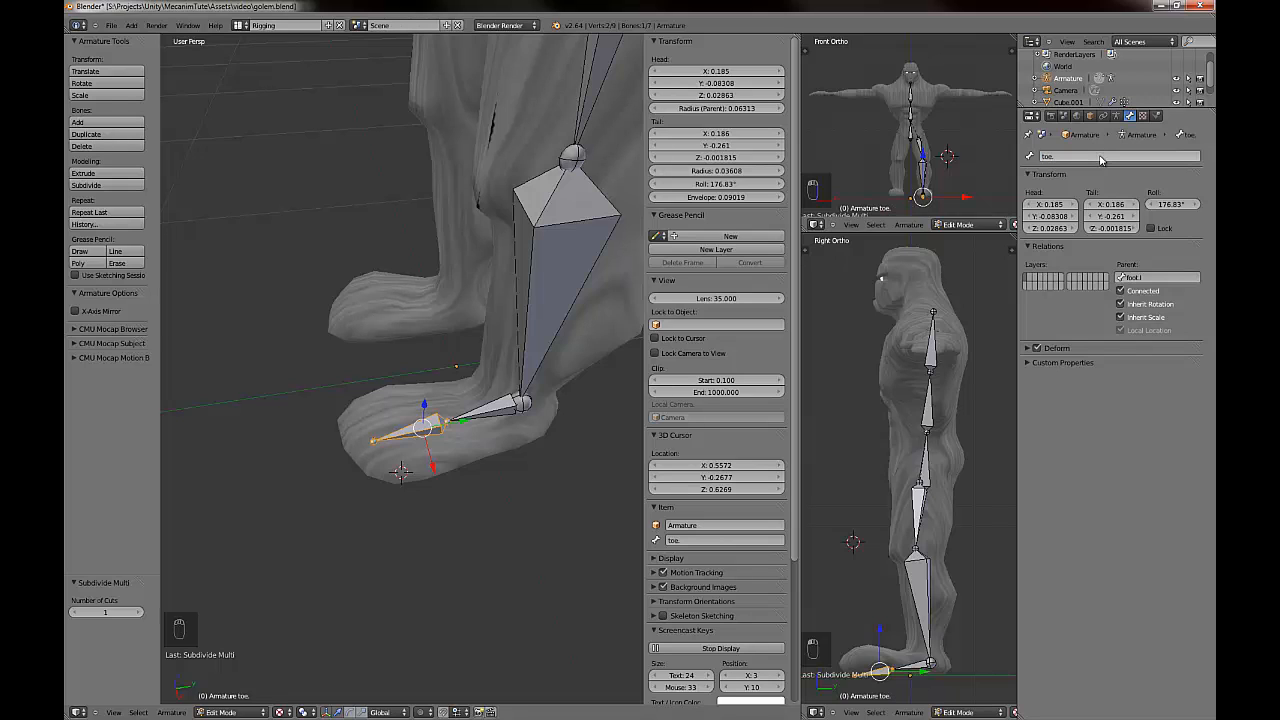
{"action": "left_click", "coordinate": [1100, 157]}
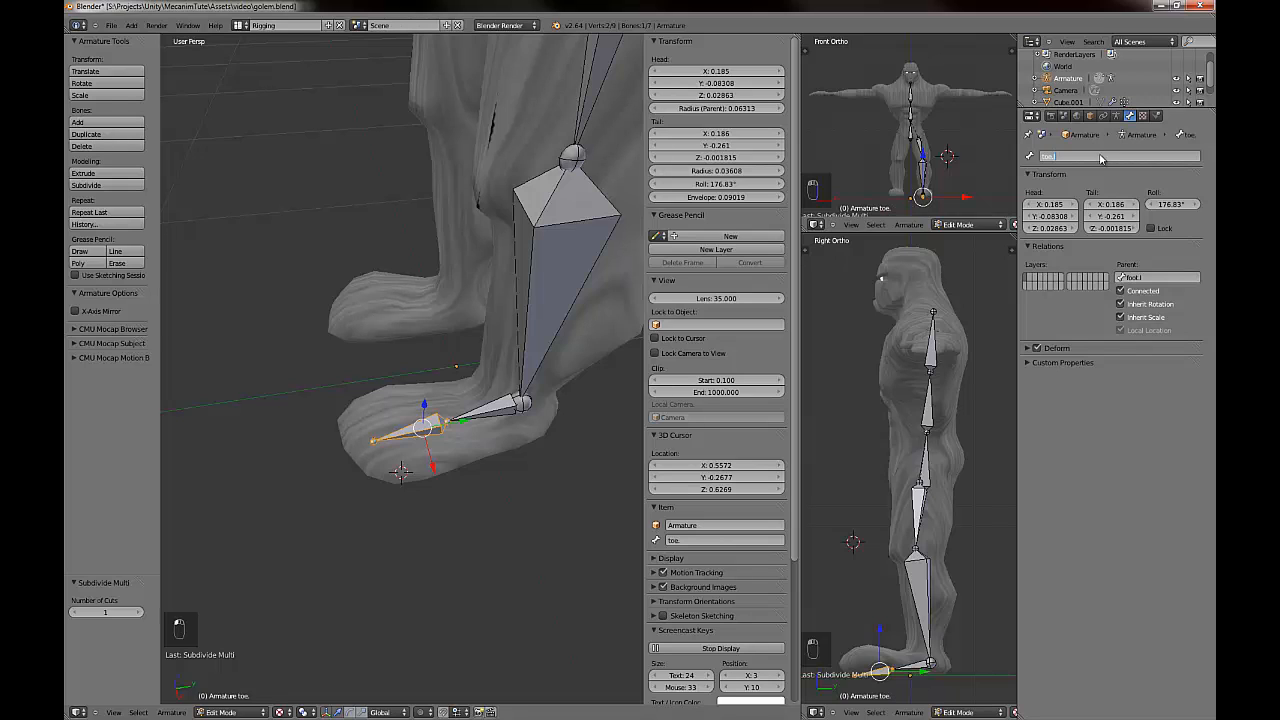
{"action": "type", "text": "l"}
{"action": "key", "text": "Return"}
Lower the joint between the stomach and chest bones to about Z 1.371 and the chest bone's tip to about Z 1.638.
{"action": "middle_click_drag", "start_coordinate": [311, 460], "coordinate": [368, 534]}
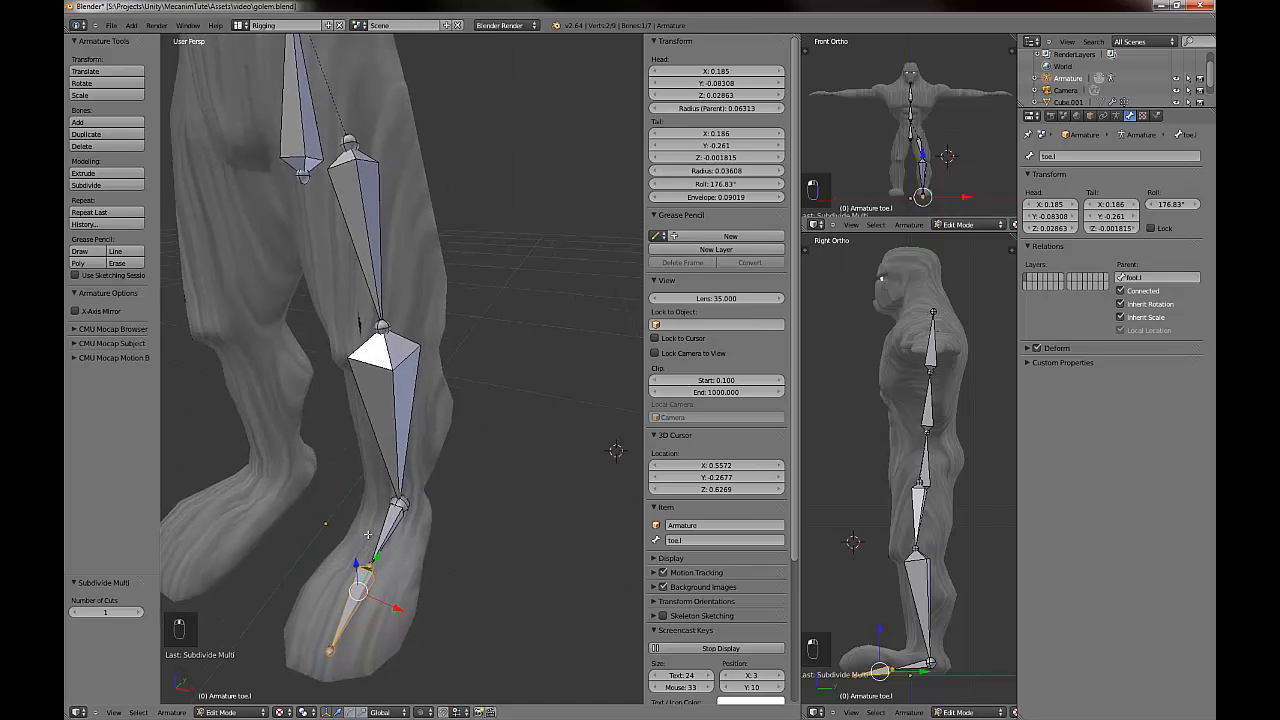
{"action": "scroll", "coordinate": [368, 534], "scroll_direction": "down", "scroll_amount": 6}
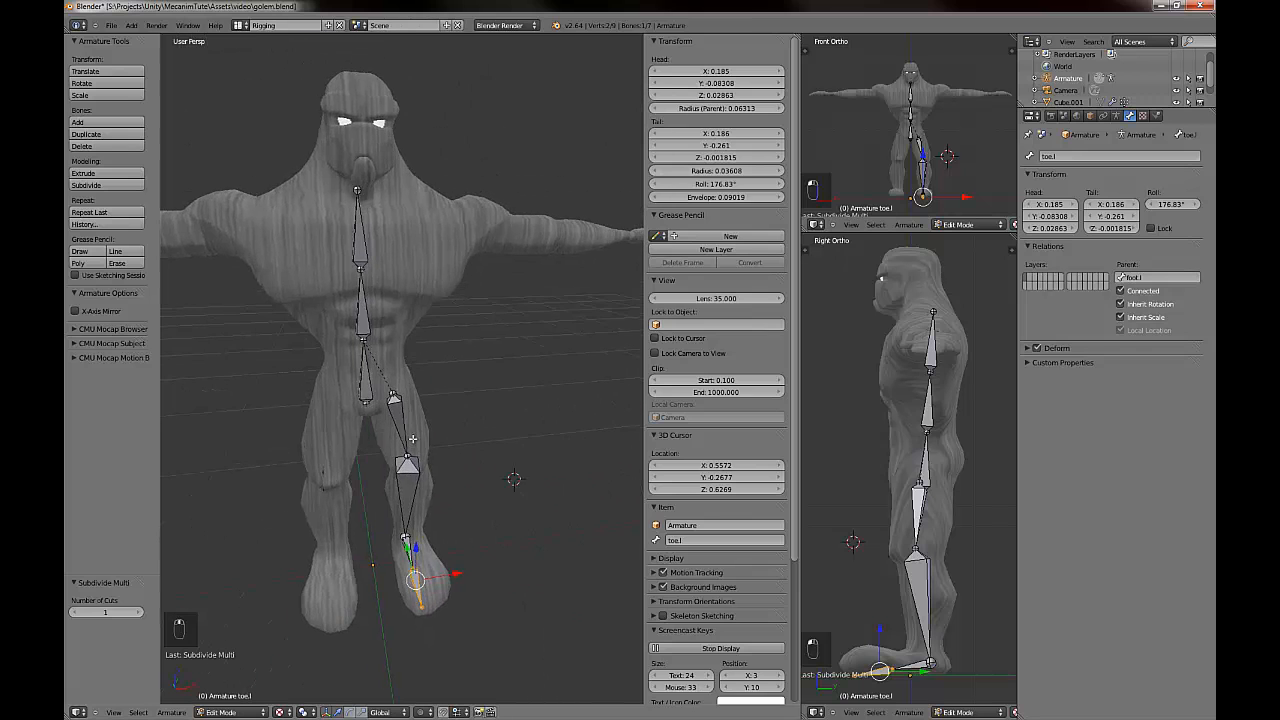
{"action": "middle_click_drag", "start_coordinate": [412, 438], "coordinate": [350, 435]}
{"action": "scroll", "coordinate": [428, 486], "scroll_direction": "up", "scroll_amount": 3}
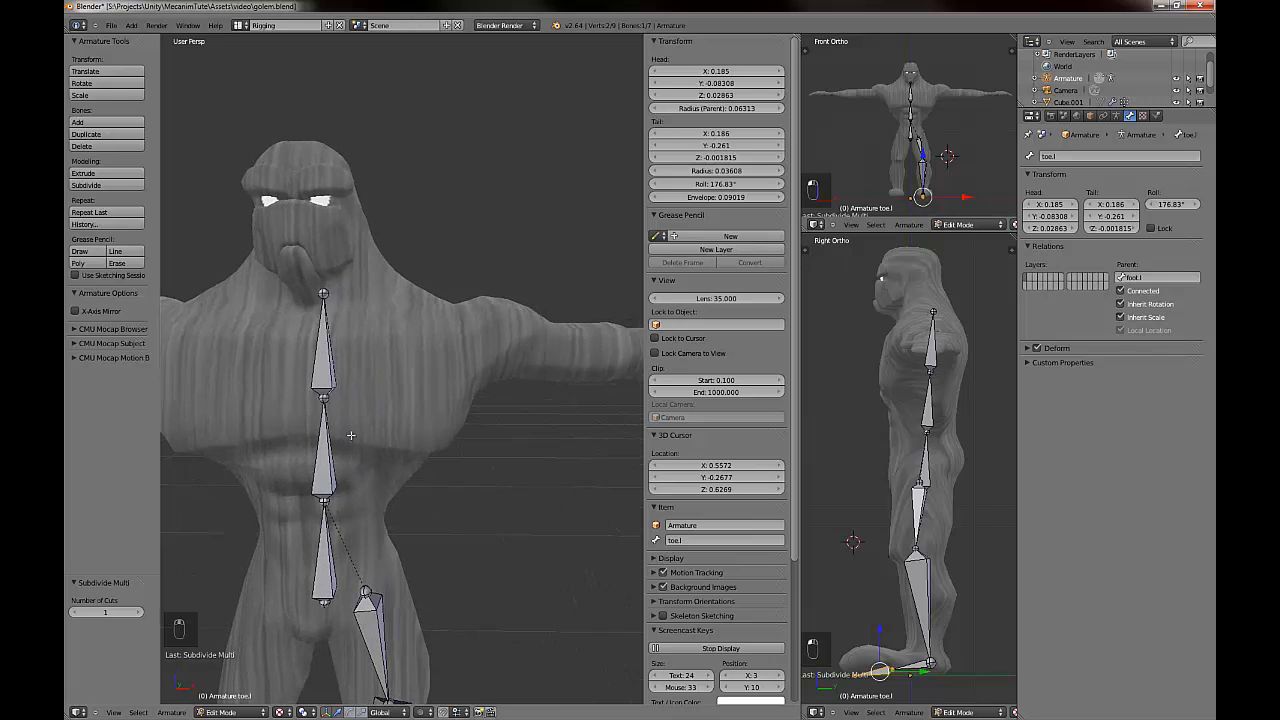
{"action": "key", "text": "KP_1"}
{"action": "key", "text": "KP_5"}
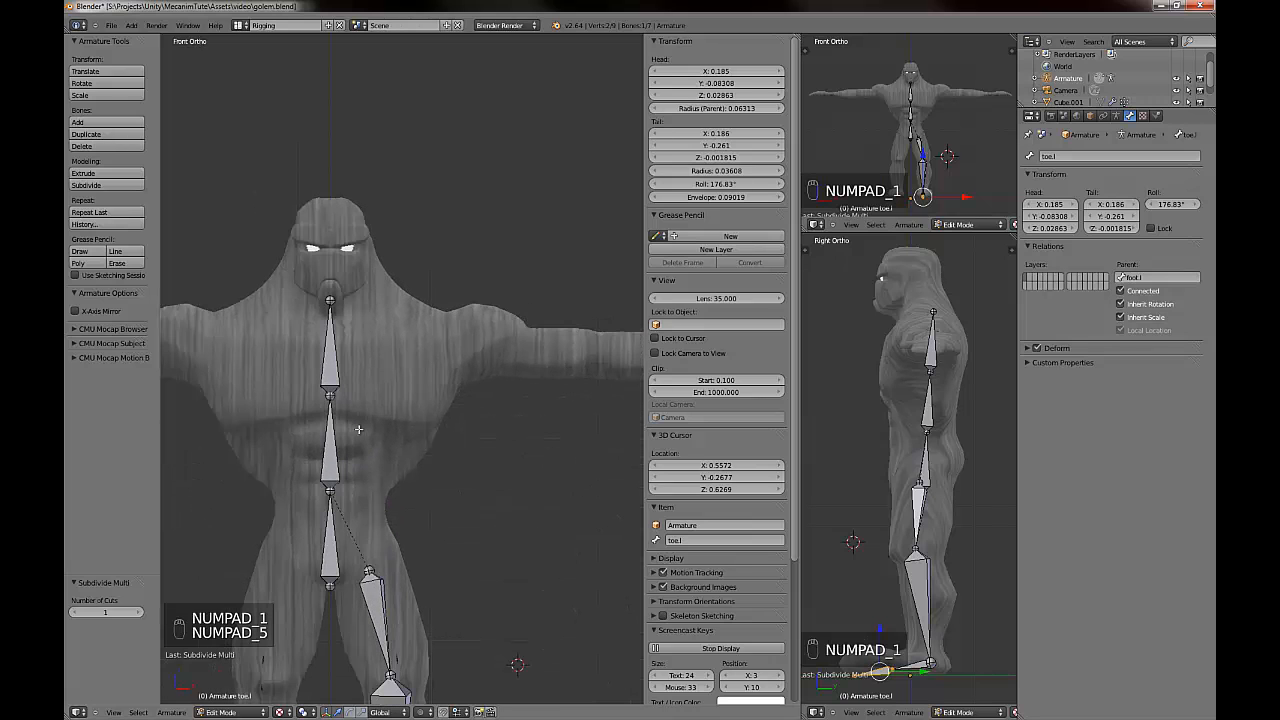
{"action": "right_click", "coordinate": [329, 397]}
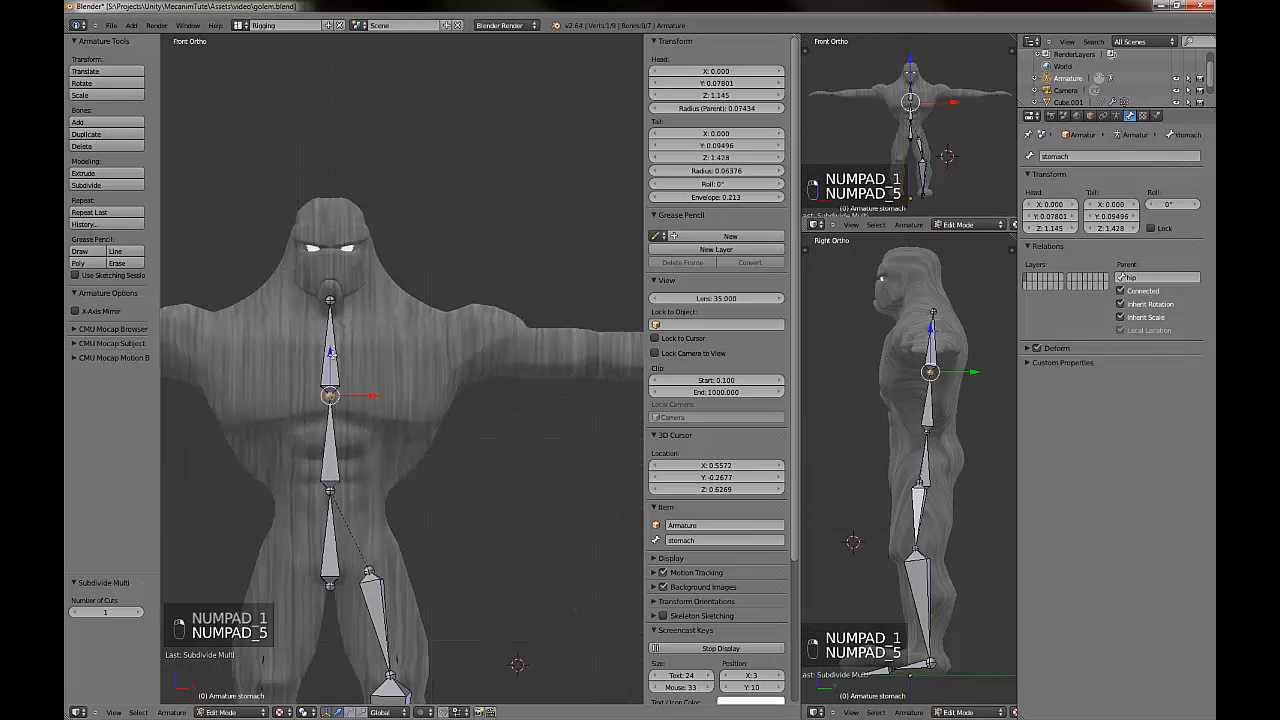
{"action": "left_click_drag", "start_coordinate": [332, 354], "coordinate": [332, 373]}
{"action": "right_click", "coordinate": [332, 292]}
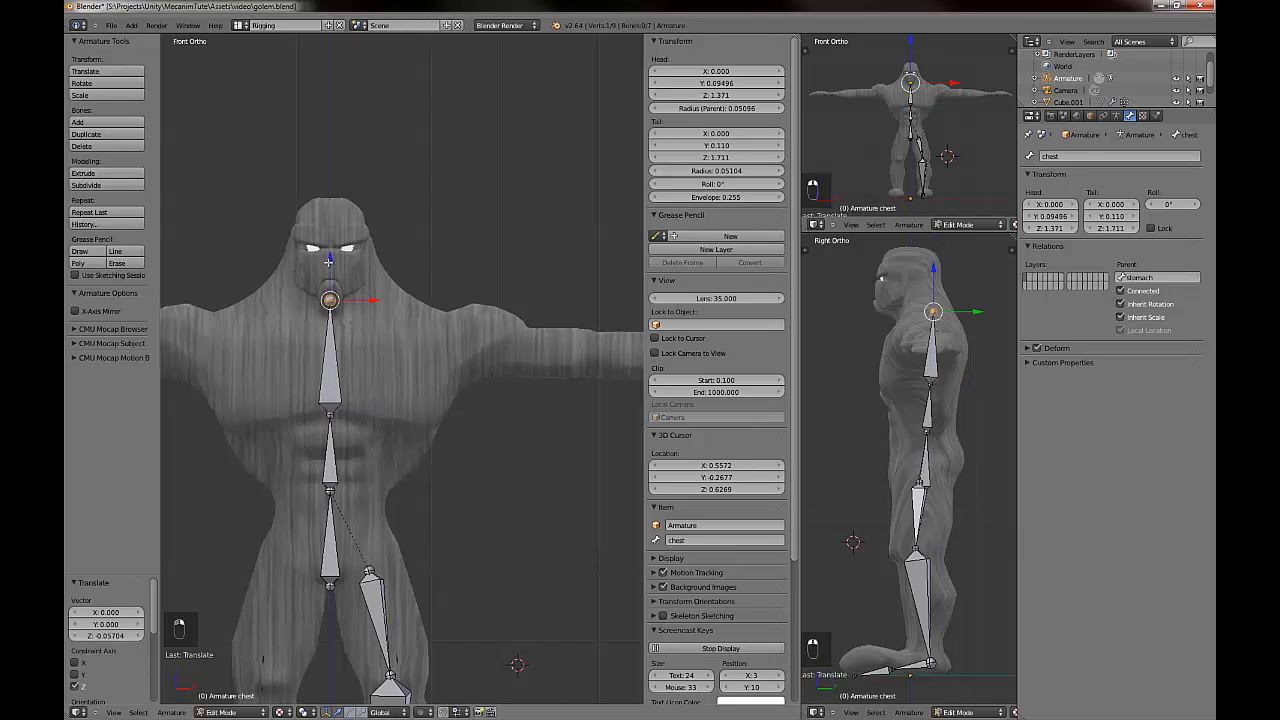
{"action": "left_click_drag", "start_coordinate": [329, 260], "coordinate": [336, 316]}
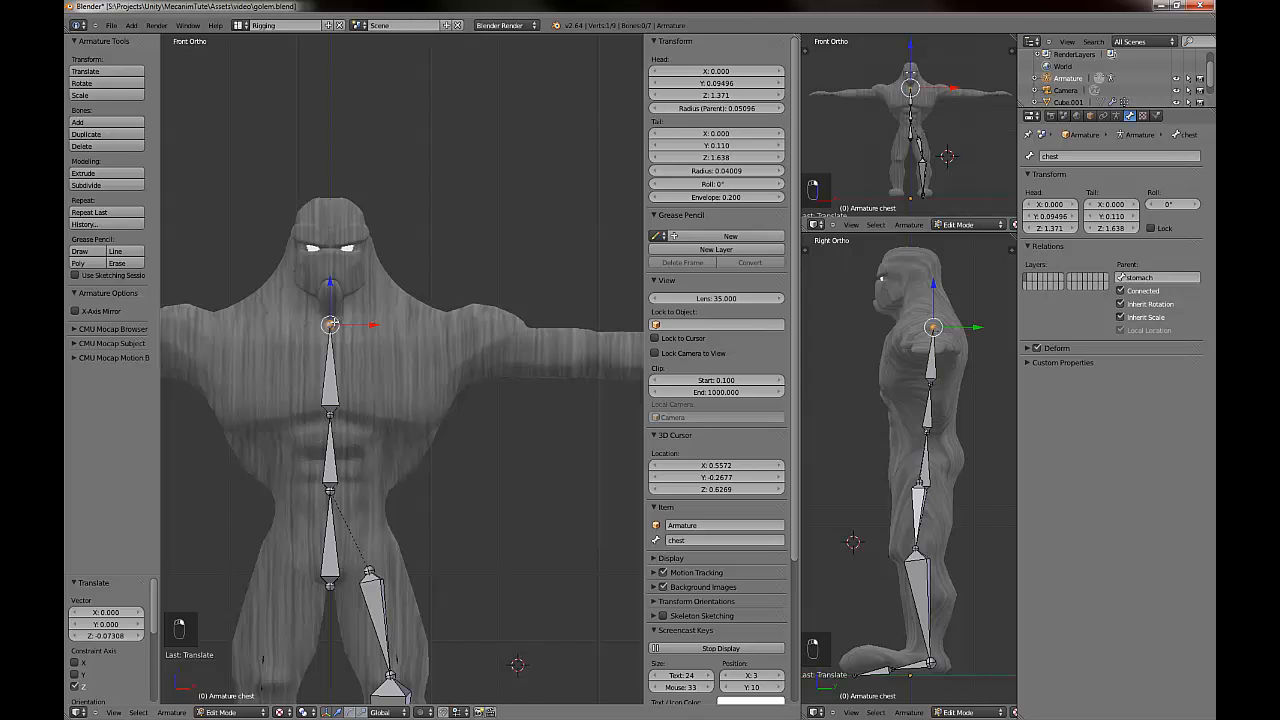
Extrude a bone from the chest bone's tip into the golem's left shoulder, ending at about X 0.460, Y 0.081, Z 1.623.
{"action": "key", "text": "e"}
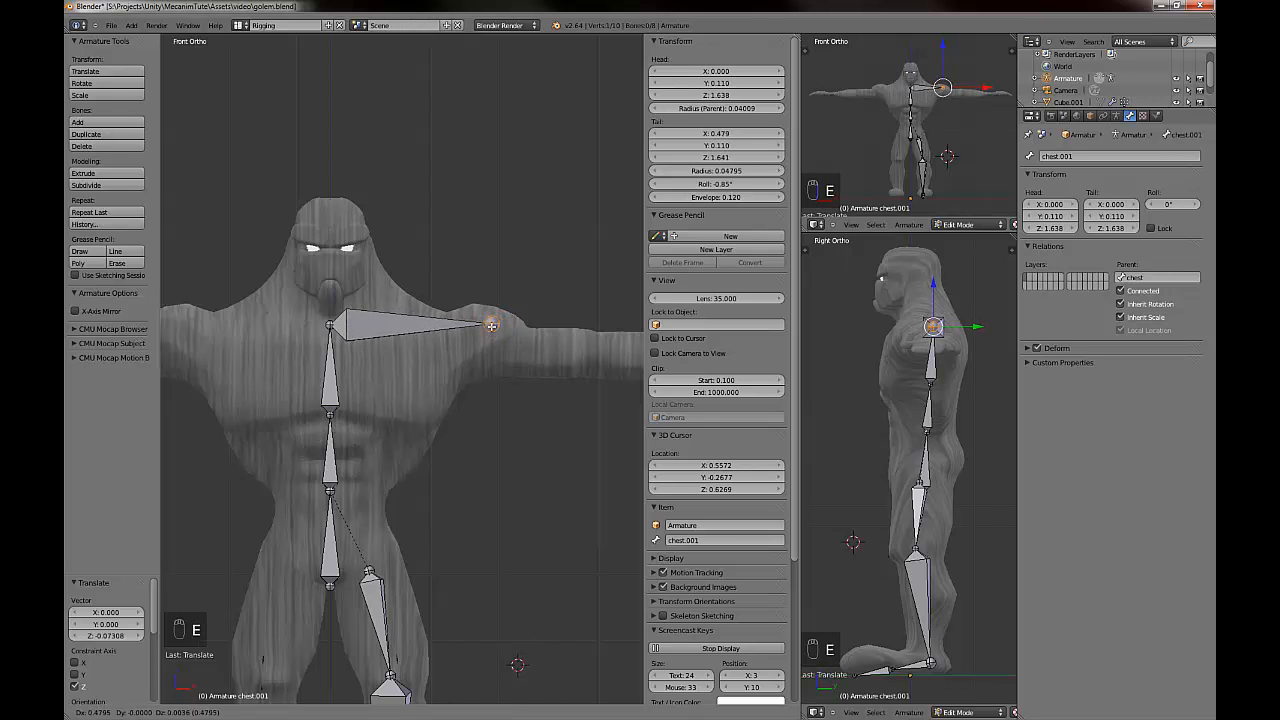
{"action": "left_click", "coordinate": [487, 327]}
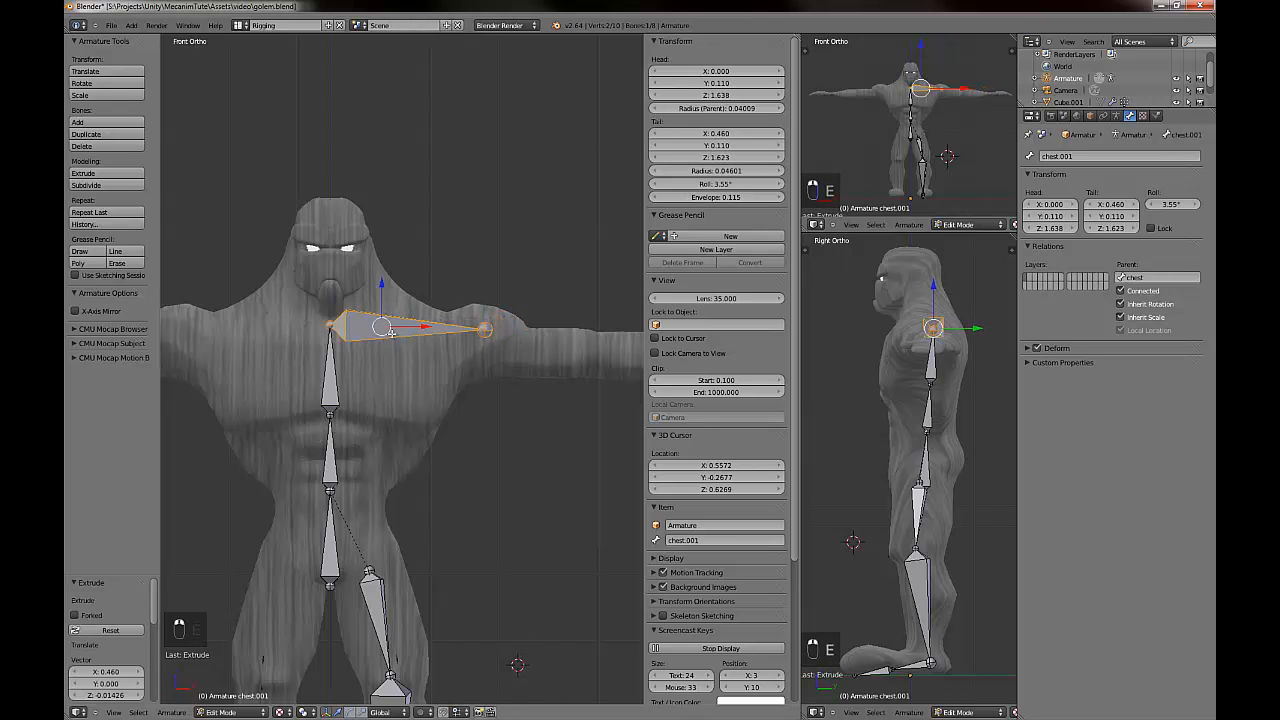
{"action": "middle_click_drag", "start_coordinate": [430, 440], "coordinate": [467, 409]}
{"action": "right_click", "coordinate": [330, 325]}
{"action": "right_click", "coordinate": [477, 375]}
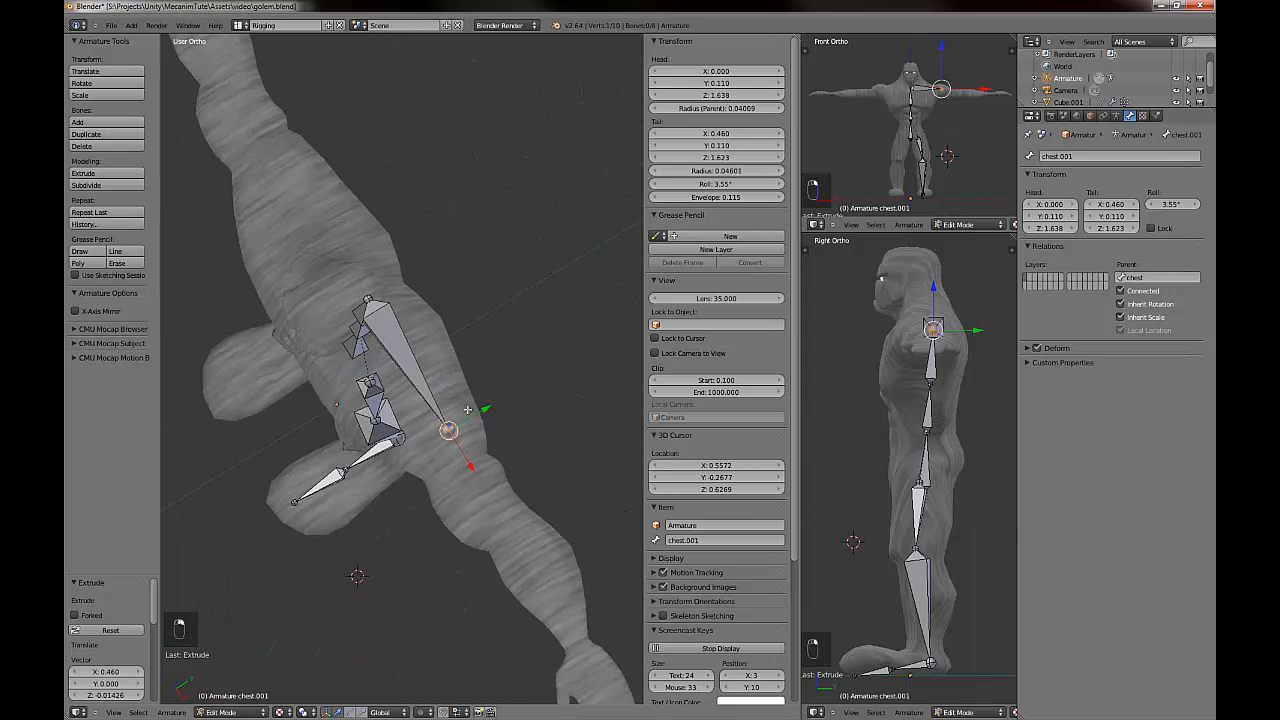
{"action": "left_click_drag", "start_coordinate": [489, 410], "coordinate": [480, 415]}
{"action": "middle_click_drag", "start_coordinate": [480, 415], "coordinate": [441, 345]}
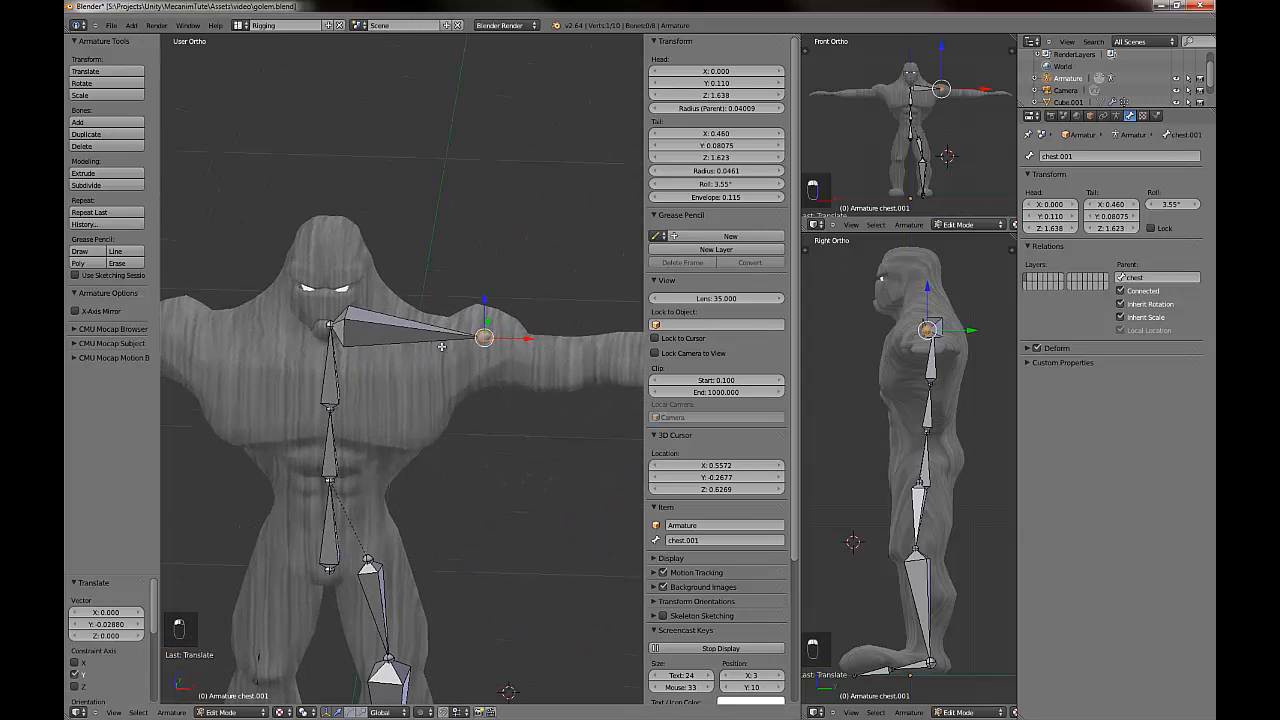
Rename the new bone between the chest and left shoulder as shoulder.l.
{"action": "right_click", "coordinate": [424, 331]}
{"action": "left_click", "coordinate": [1092, 156]}
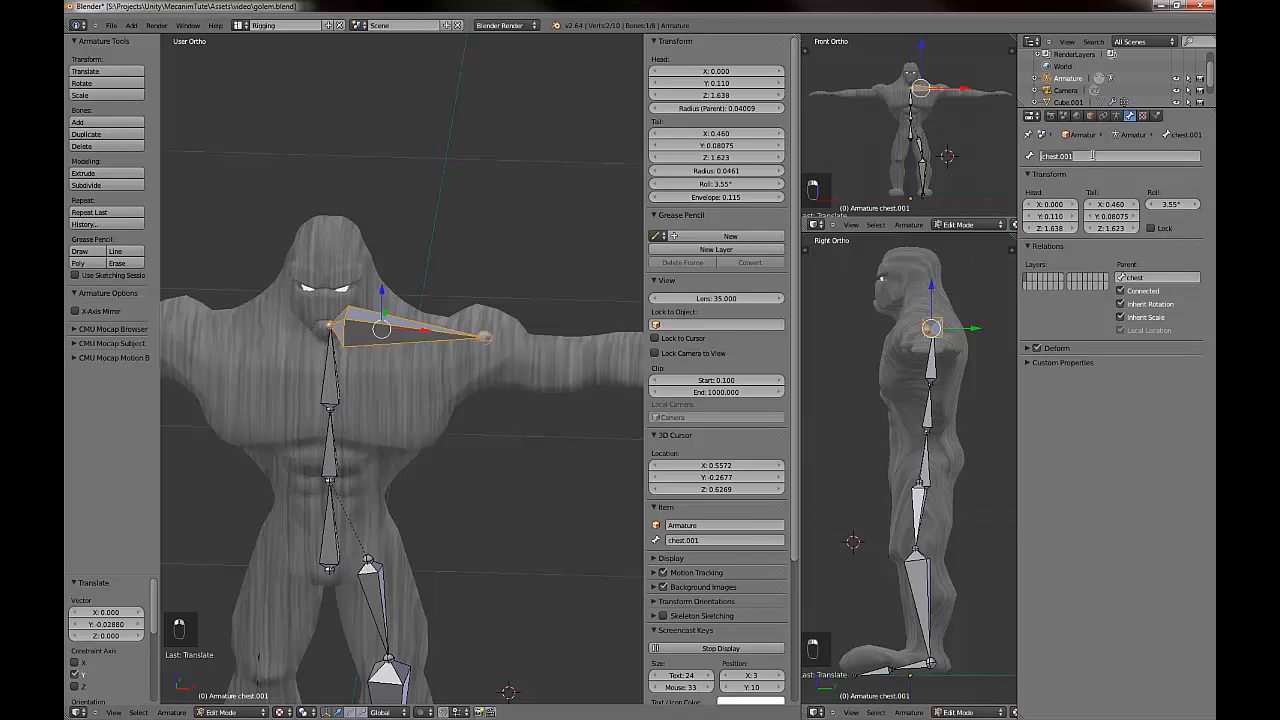
{"action": "type", "text": "shoulder.l"}
{"action": "key", "text": "Return"}
In front view, lower the shoulder bone's tip to the centre of the arm, at about X 0.462, Z 1.568.
{"action": "middle_click_drag", "start_coordinate": [500, 443], "coordinate": [342, 504]}
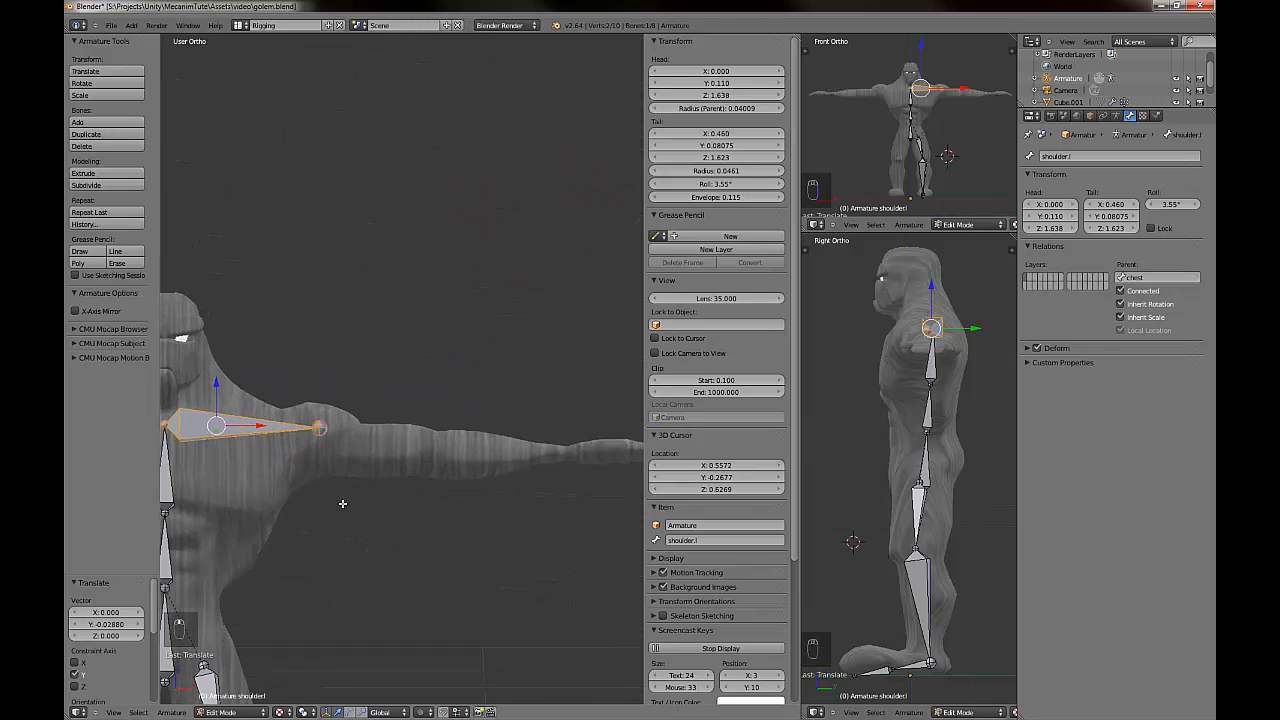
{"action": "right_click", "coordinate": [320, 426]}
{"action": "key", "text": "KP_1"}
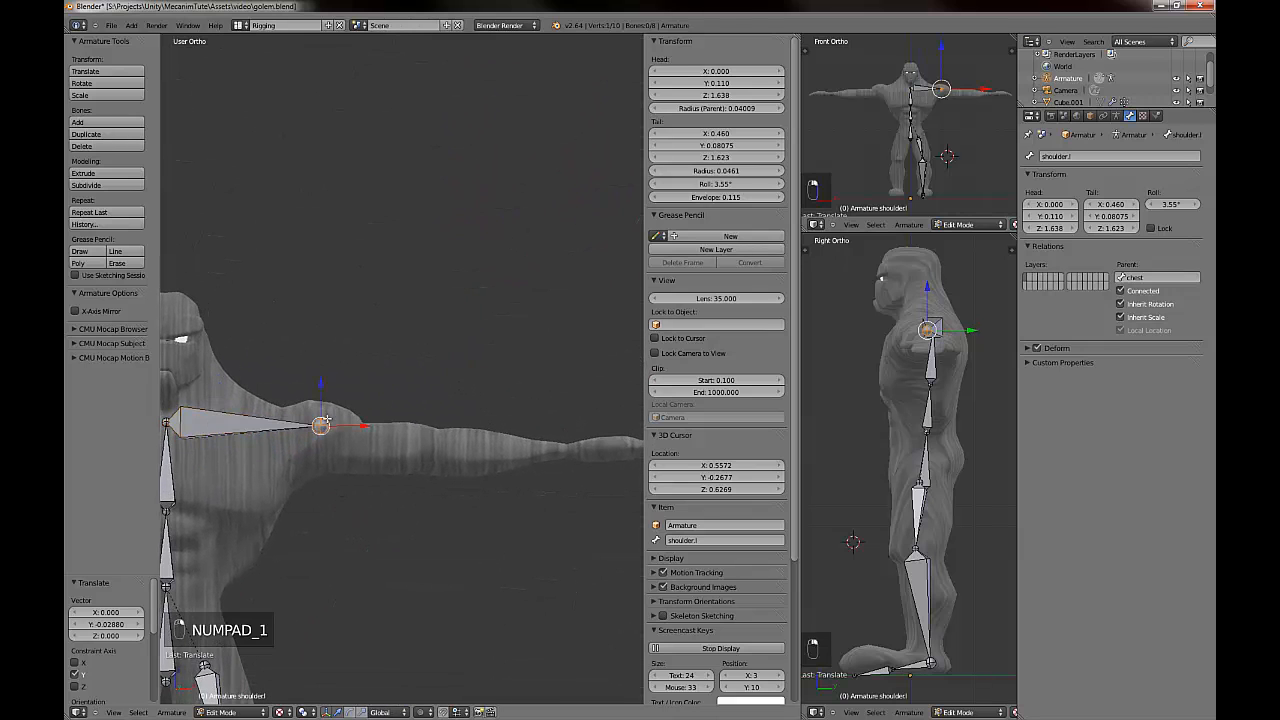
{"action": "key", "text": "KP_3"}
{"action": "key", "text": "KP_1"}
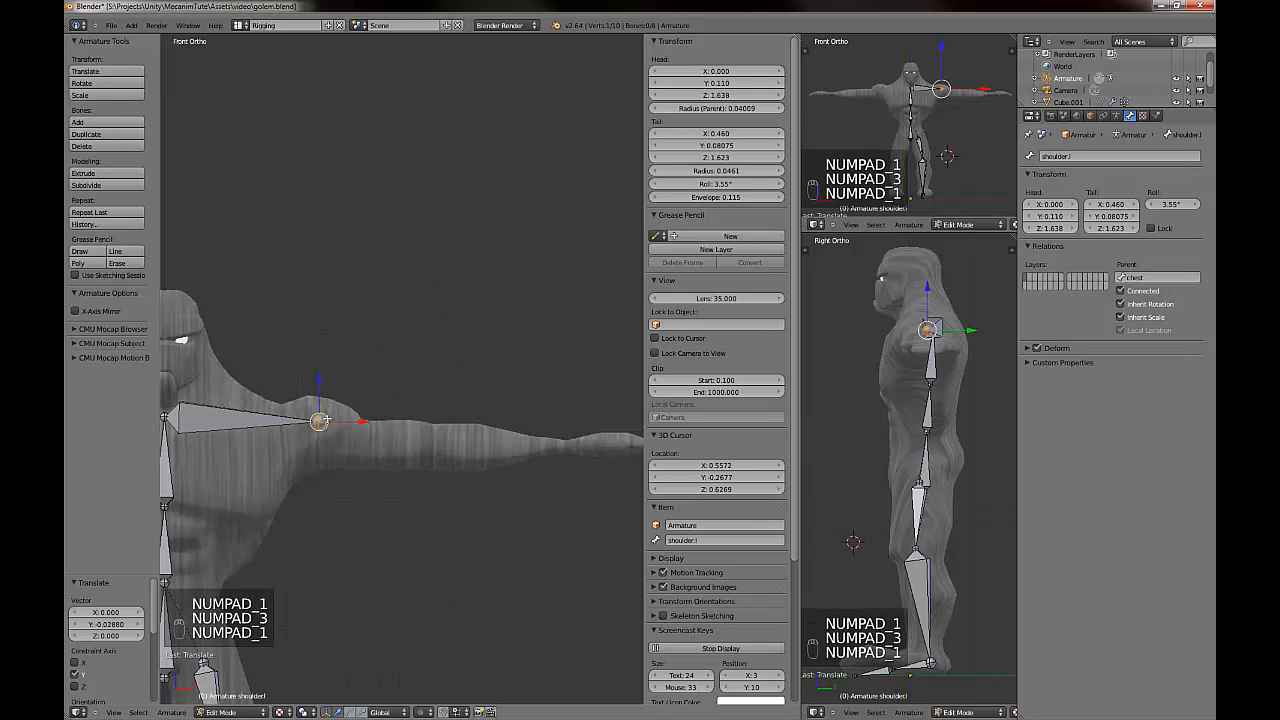
{"action": "key", "text": "g"}
{"action": "left_click", "coordinate": [322, 434]}
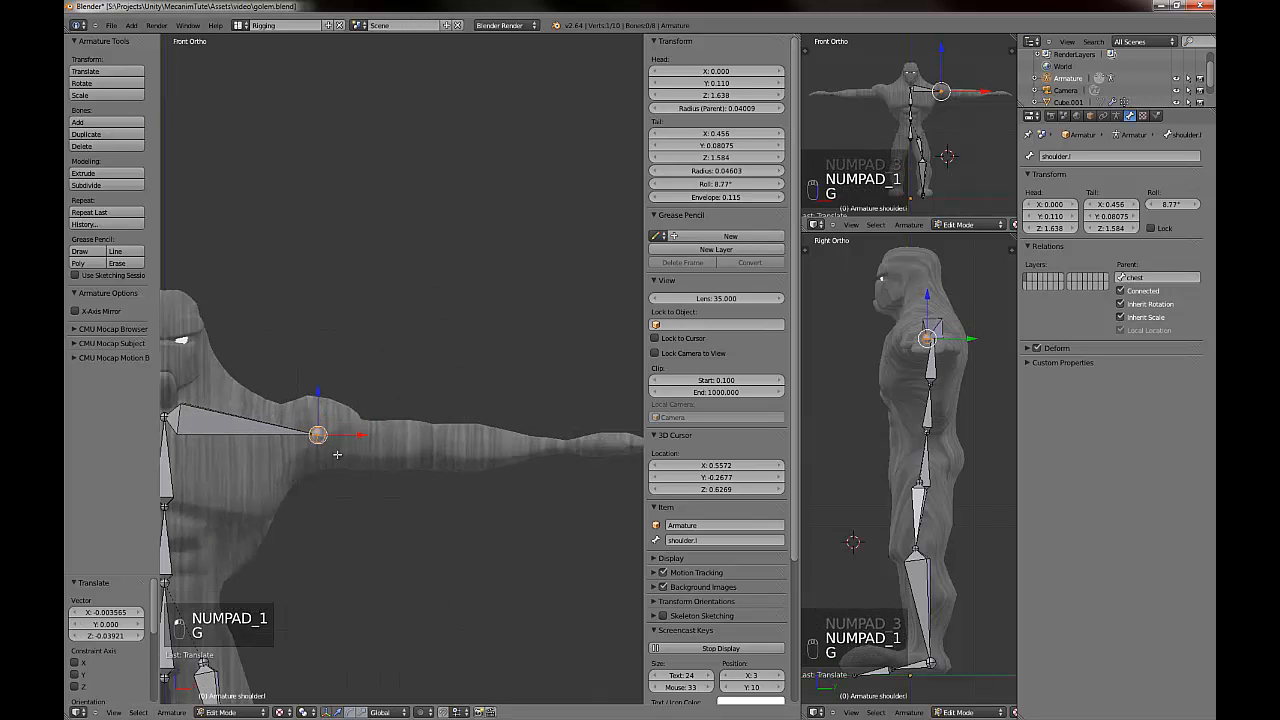
{"action": "key", "text": "g"}
{"action": "left_click", "coordinate": [338, 460]}
Extrude an arm bone from the shoulder bone's tip along the left arm to the wrist, at about X 1.187, Z 1.547.
{"action": "middle_click_drag", "start_coordinate": [398, 526], "coordinate": [328, 526], "text": "shift"}
{"action": "key", "text": "e"}
{"action": "left_click", "coordinate": [584, 532]}
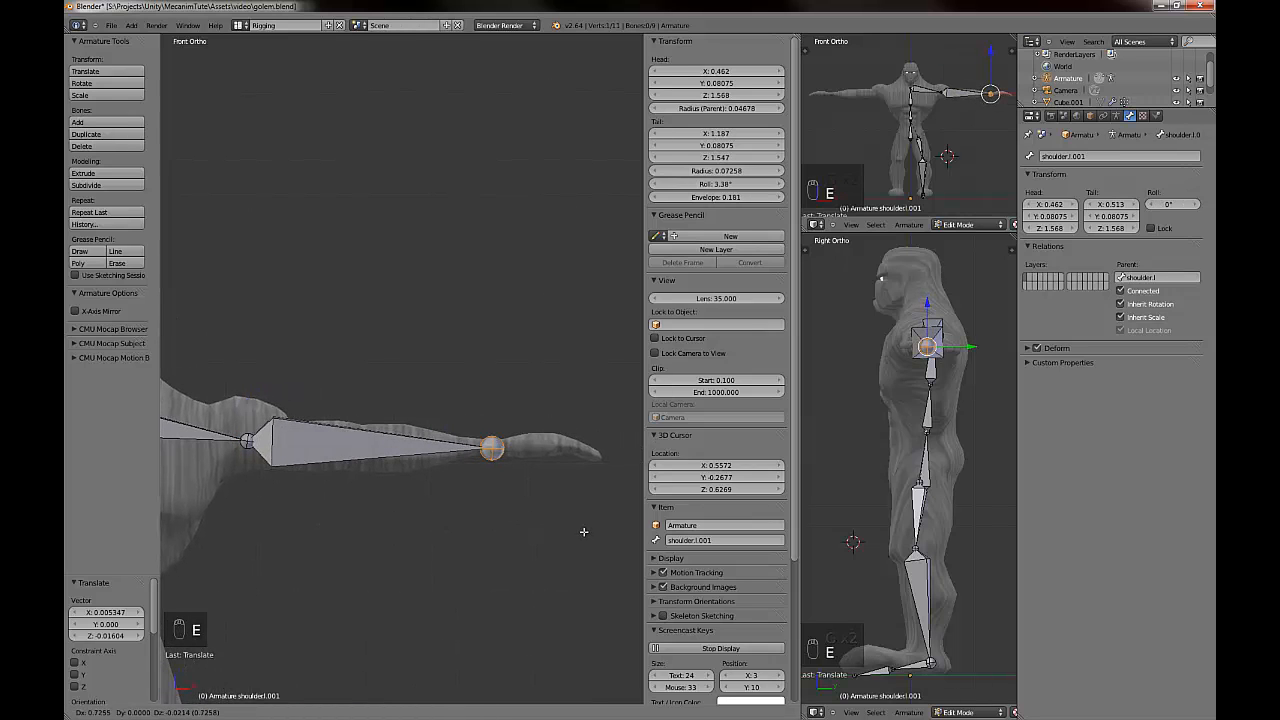
Subdivide the left arm bone once and move the new elbow joint to about X 0.813, Y 0.119, Z 1.566.
{"action": "right_click", "coordinate": [328, 448]}
{"action": "key", "text": "w"}
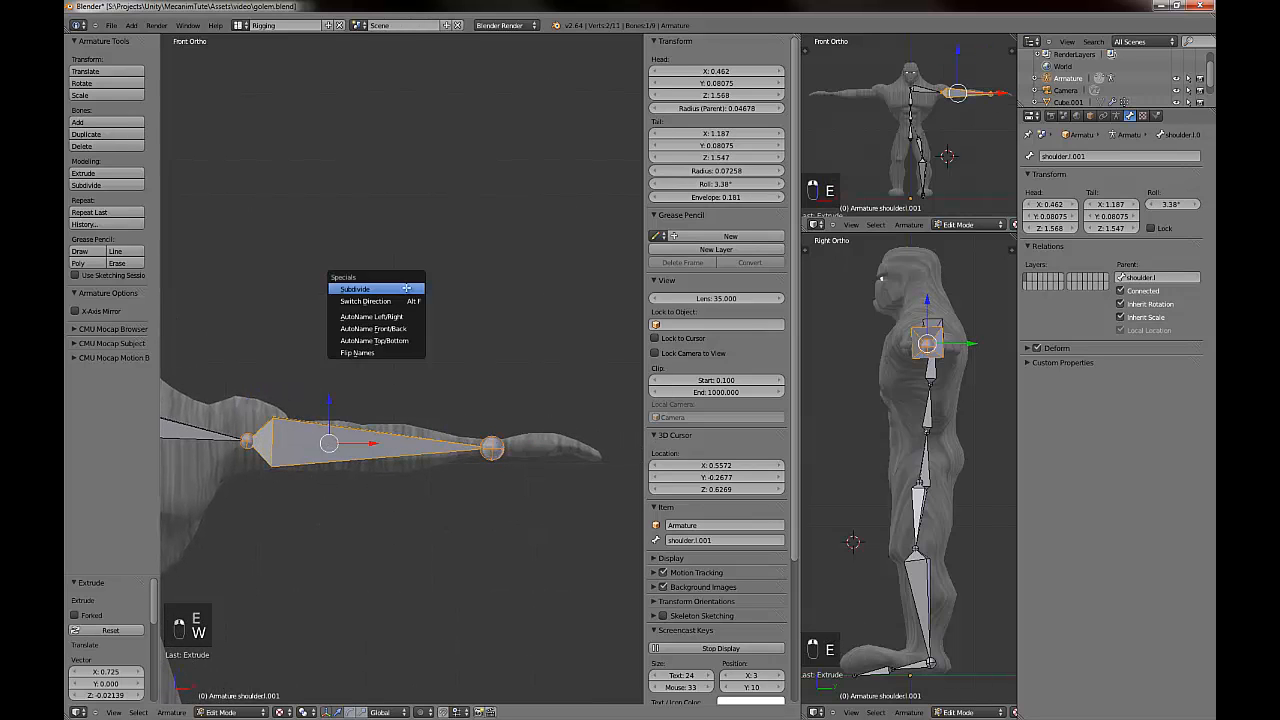
{"action": "left_click", "coordinate": [405, 290]}
{"action": "middle_click_drag", "start_coordinate": [396, 462], "coordinate": [328, 558]}
{"action": "right_click", "coordinate": [394, 320]}
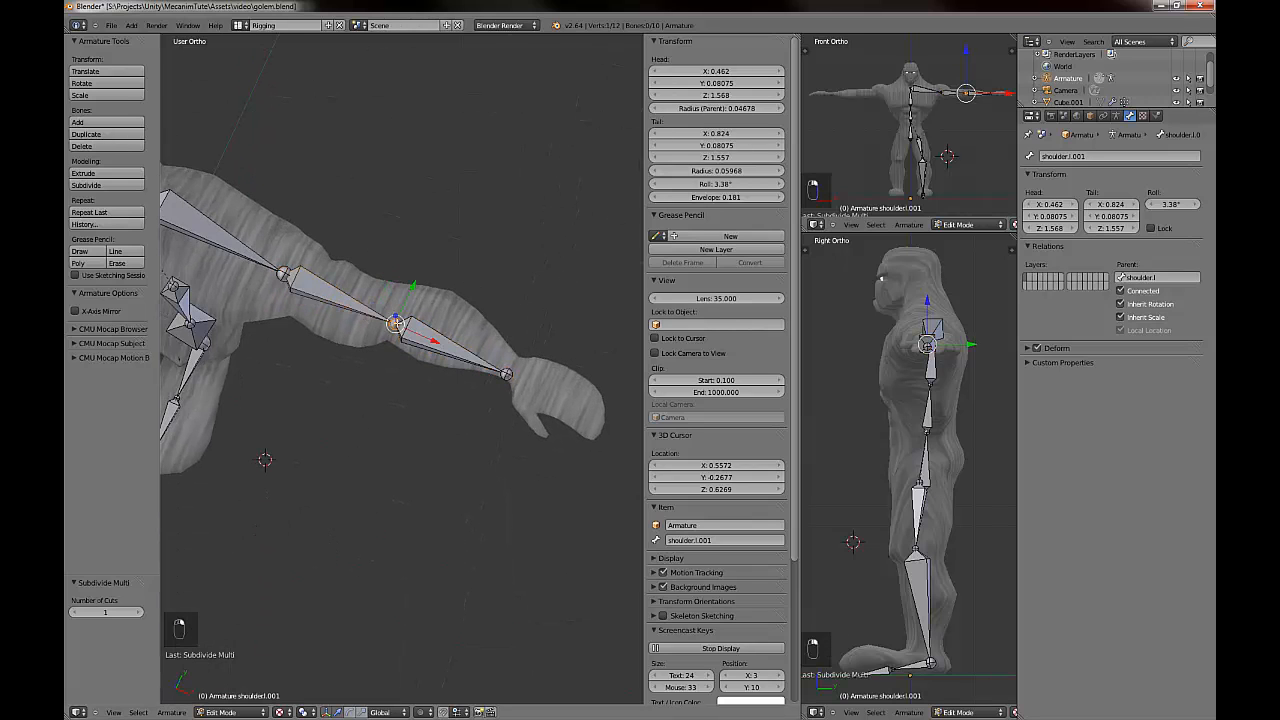
{"action": "key", "text": "g"}
{"action": "left_click", "coordinate": [467, 327]}
Move the wrist joint to the centre of the wrist, at about X 1.199, Y 0.115, Z 1.553.
{"action": "right_click", "coordinate": [508, 373]}
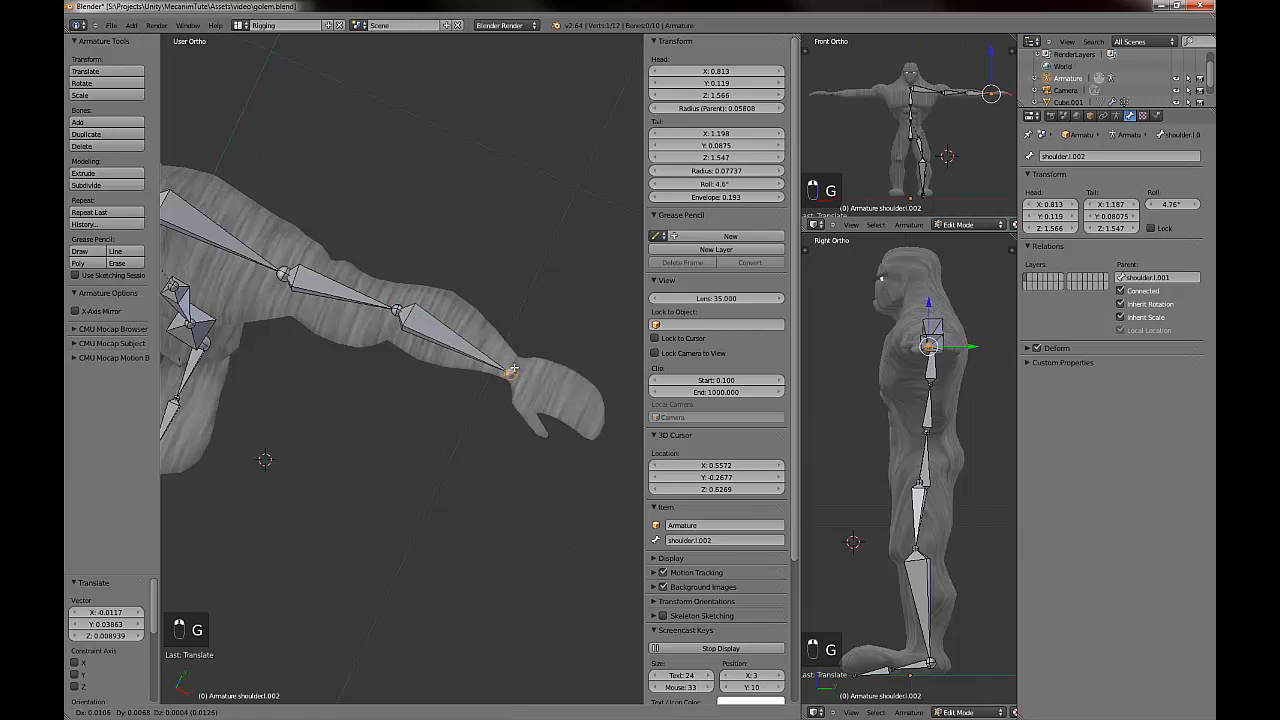
{"action": "middle_click_drag", "start_coordinate": [531, 440], "coordinate": [288, 498]}
{"action": "middle_click_drag", "start_coordinate": [346, 376], "coordinate": [548, 398]}
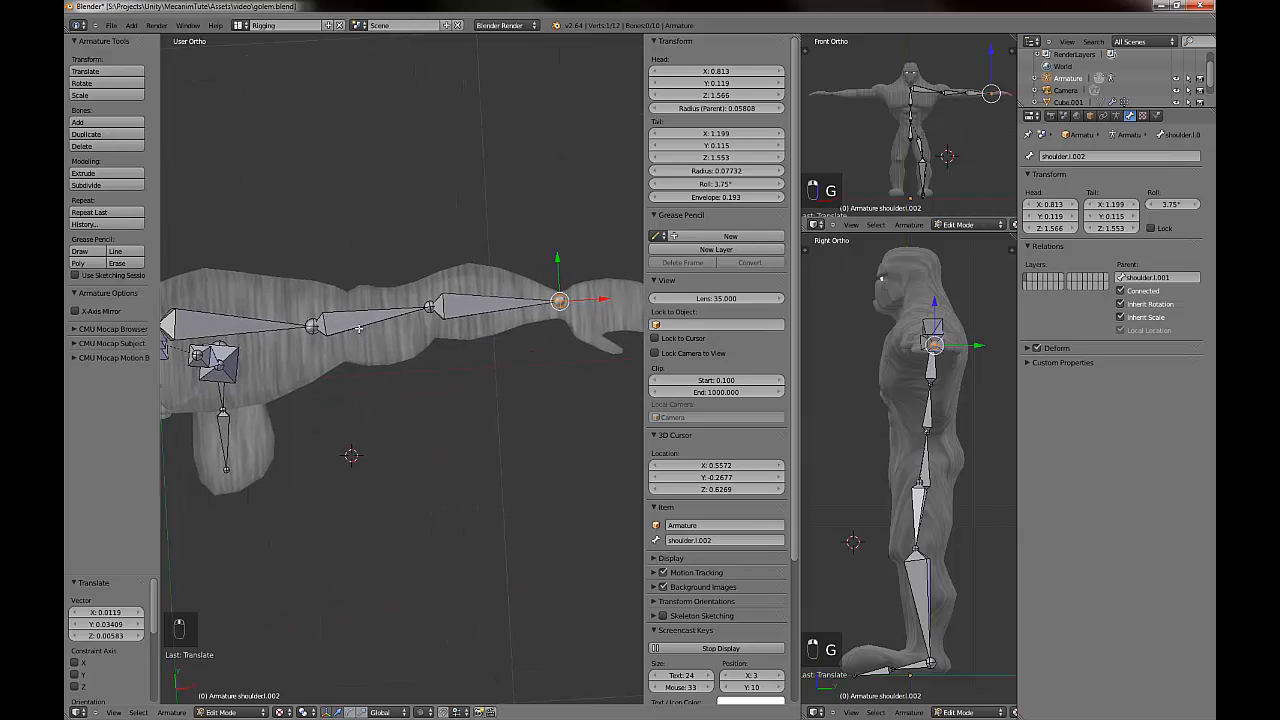
Rename the bone between the left shoulder and elbow as upperarm.l.
{"action": "right_click", "coordinate": [358, 327]}
{"action": "middle_click_drag", "start_coordinate": [358, 327], "coordinate": [564, 350]}
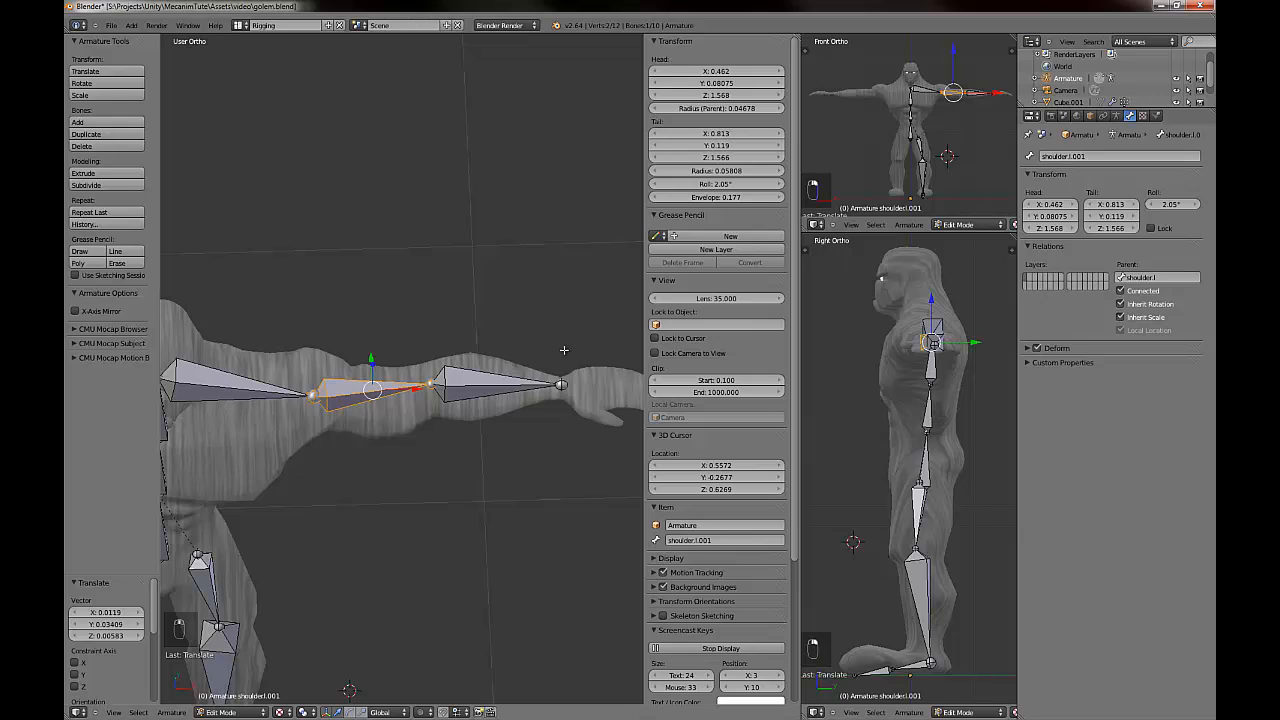
{"action": "left_click", "coordinate": [1118, 156]}
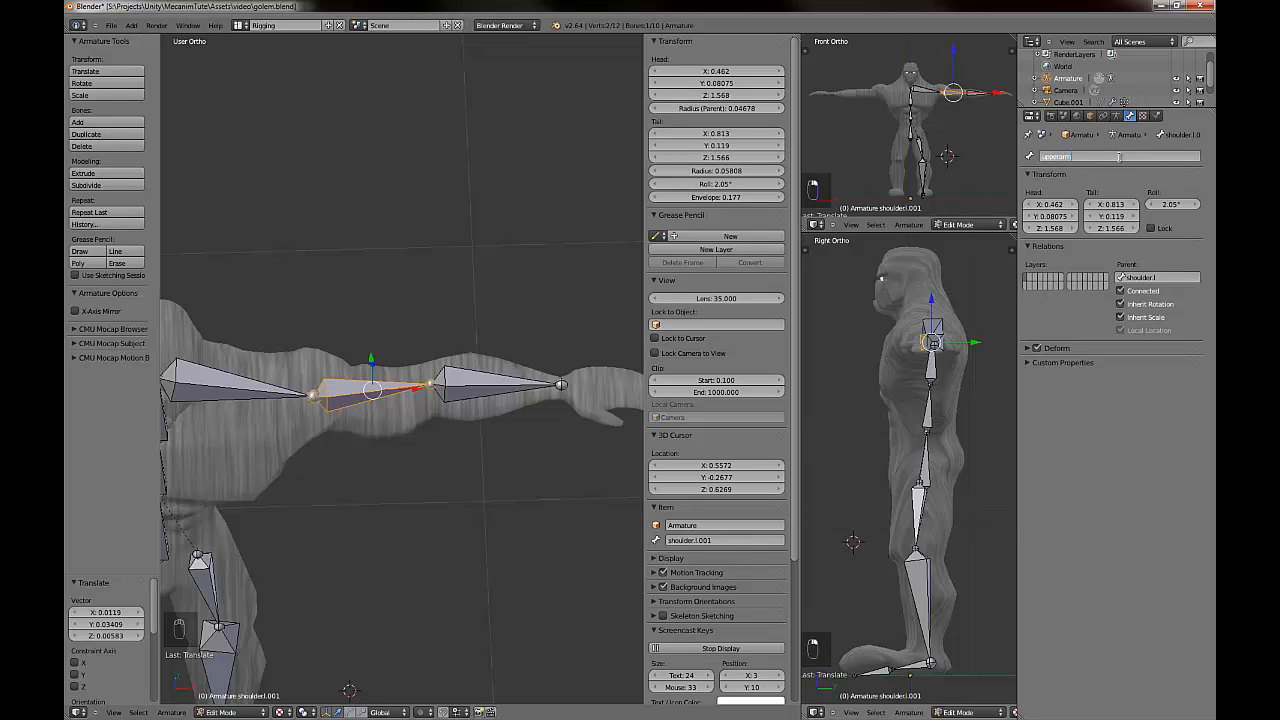
{"action": "type", "text": "upperarm.l"}
{"action": "key", "text": "Return"}
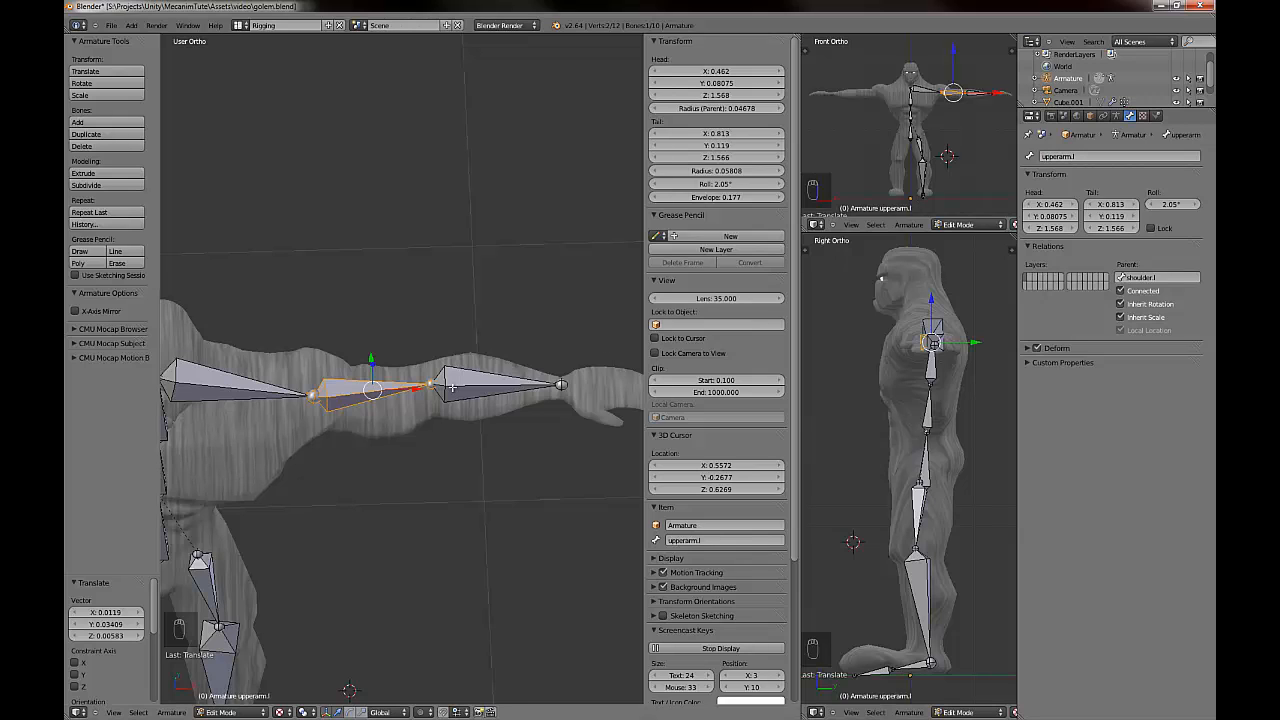
Rename the bone between the left elbow and wrist as lowerarm.l.
{"action": "right_click", "coordinate": [458, 388]}
{"action": "left_click", "coordinate": [1098, 156]}
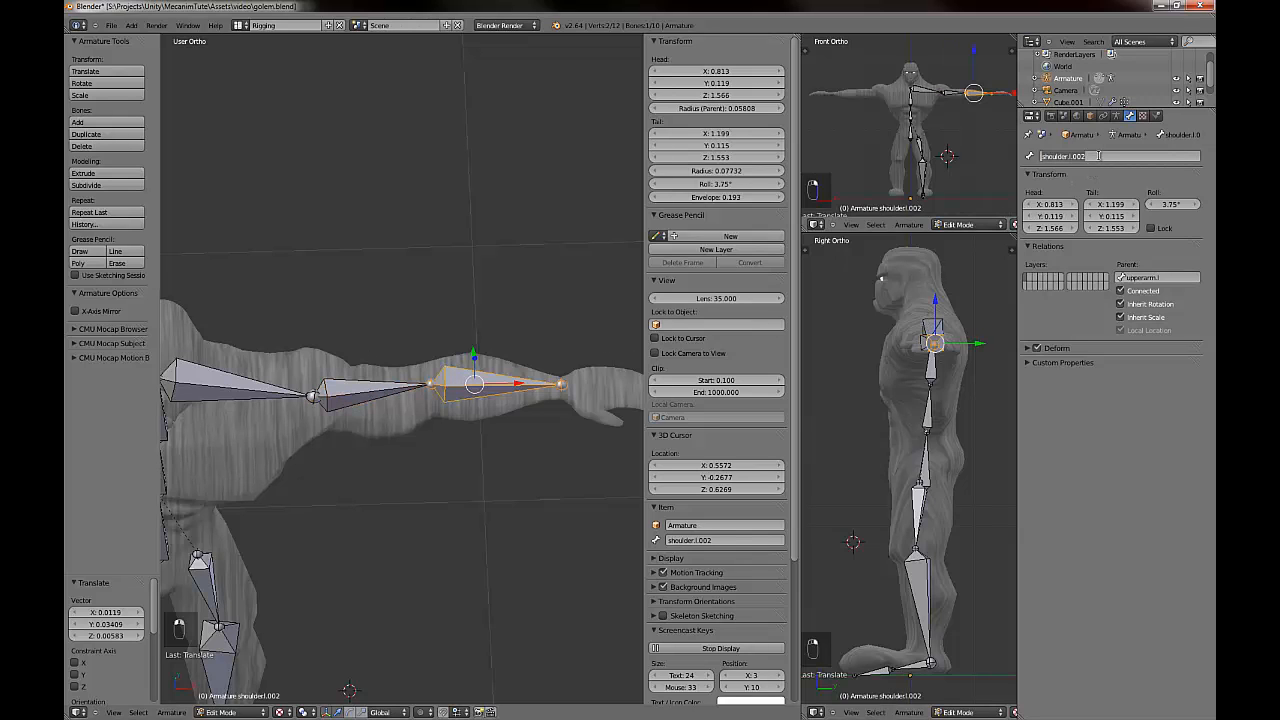
{"action": "type", "text": "lowerarm.l"}
{"action": "key", "text": "Return"}
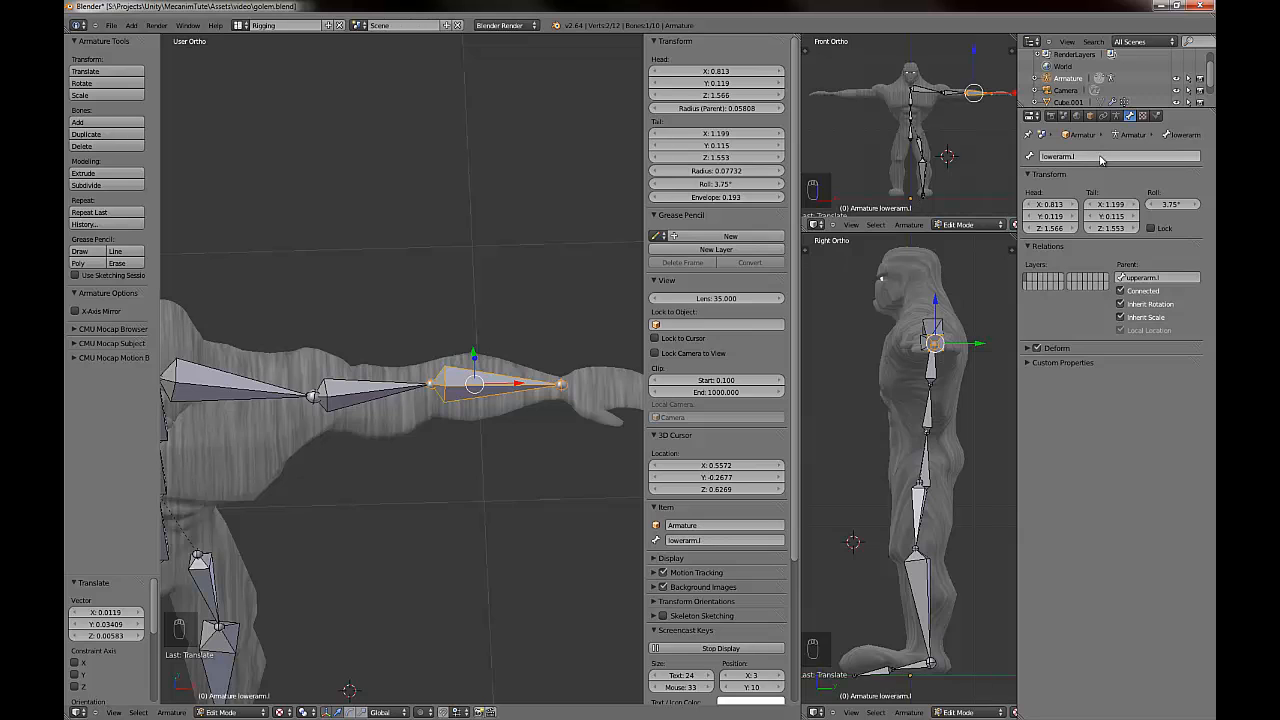
Extrude a hand bone from the wrist joint to the fingertips, ending at about X 1.477, Y 0.064, Z 1.547.
{"action": "middle_click_drag", "start_coordinate": [324, 520], "coordinate": [385, 470]}
{"action": "middle_click_drag", "start_coordinate": [385, 450], "coordinate": [66, 530], "text": "shift"}
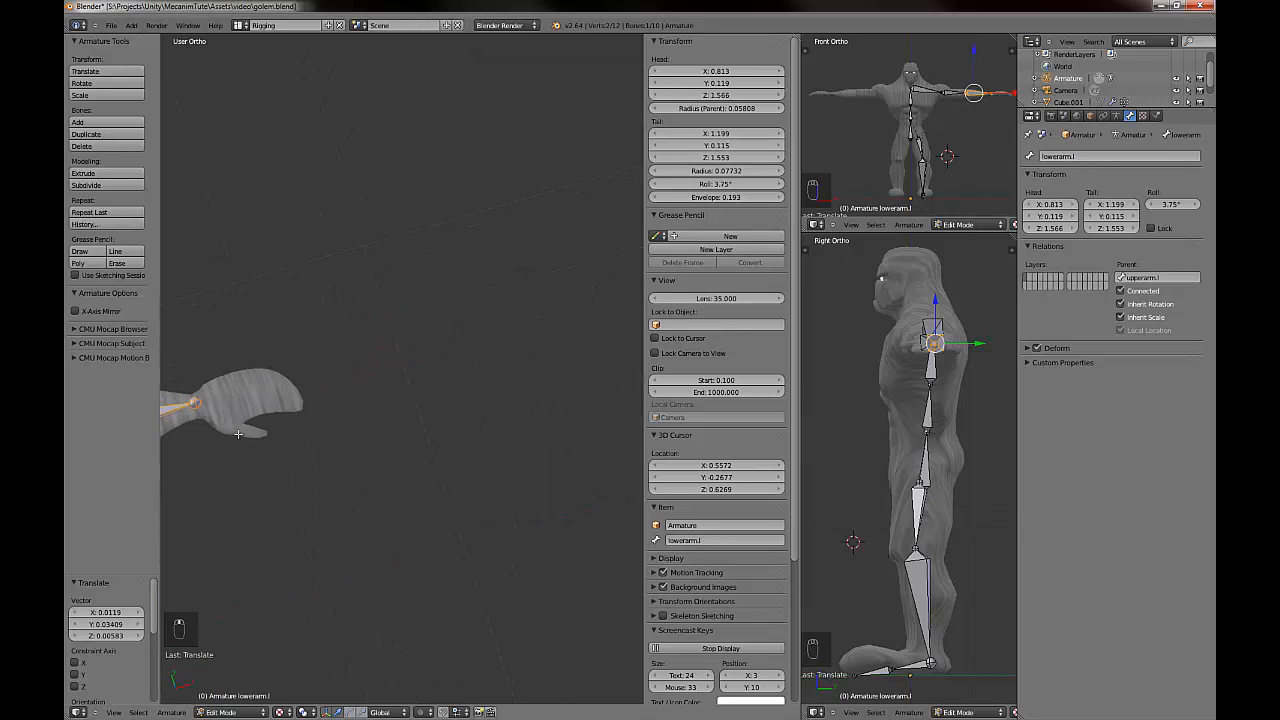
{"action": "middle_click_drag", "start_coordinate": [284, 411], "coordinate": [473, 381], "text": "shift"}
{"action": "scroll", "coordinate": [445, 452], "scroll_direction": "up", "scroll_amount": 2}
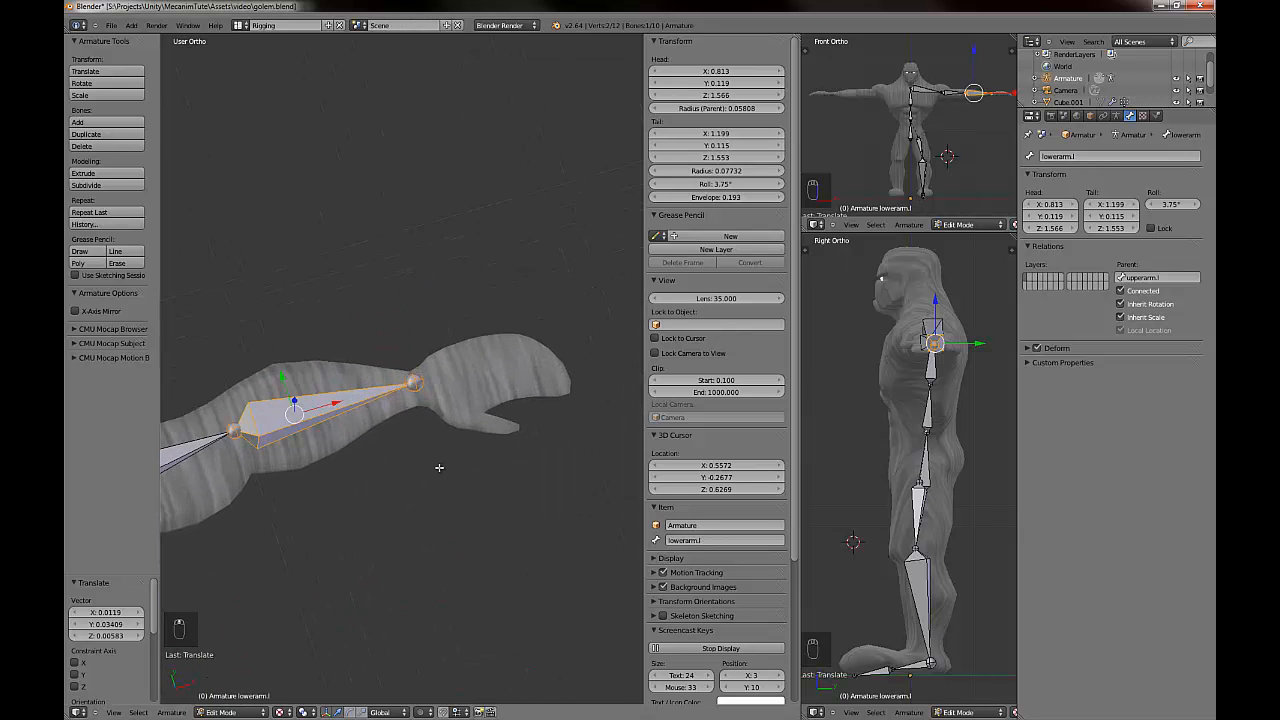
{"action": "middle_click_drag", "start_coordinate": [437, 466], "coordinate": [475, 449]}
{"action": "right_click", "coordinate": [442, 420]}
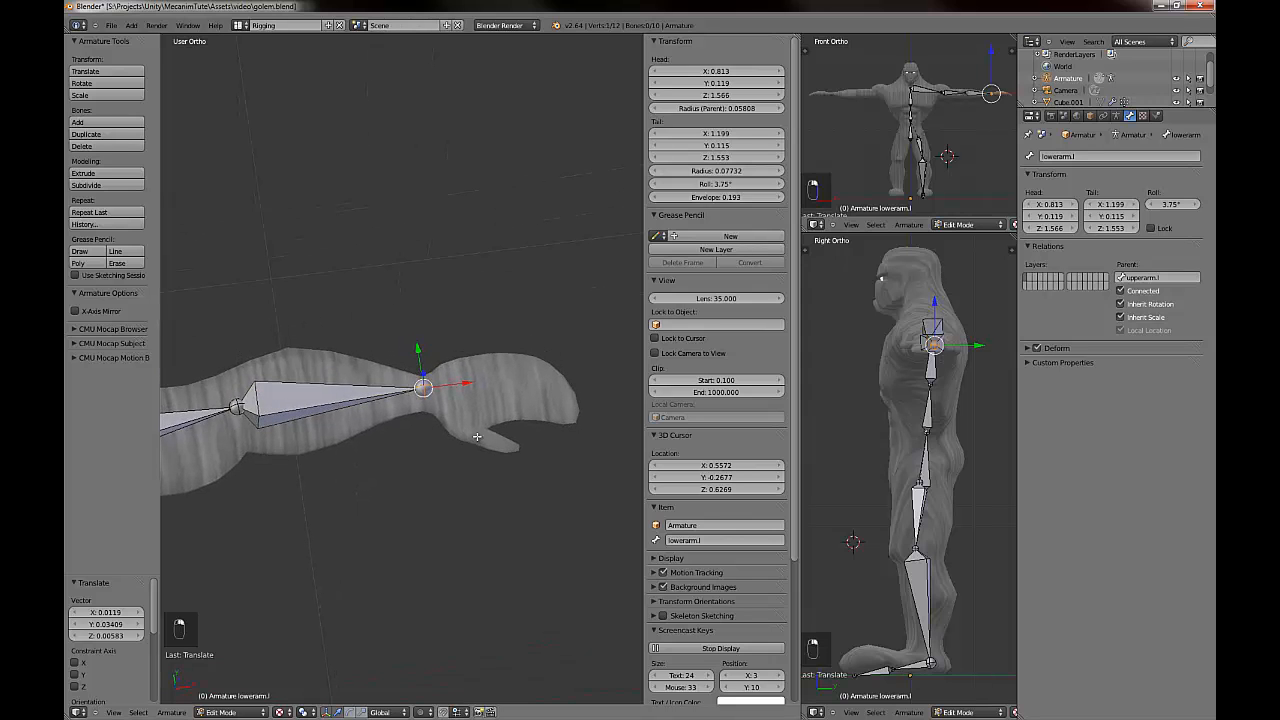
{"action": "key", "text": "e"}
{"action": "left_click", "coordinate": [616, 442]}
Subdivide the left hand bone once and select the joint in its middle.
{"action": "middle_click_drag", "start_coordinate": [500, 510], "coordinate": [473, 561]}
{"action": "right_click", "coordinate": [479, 435]}
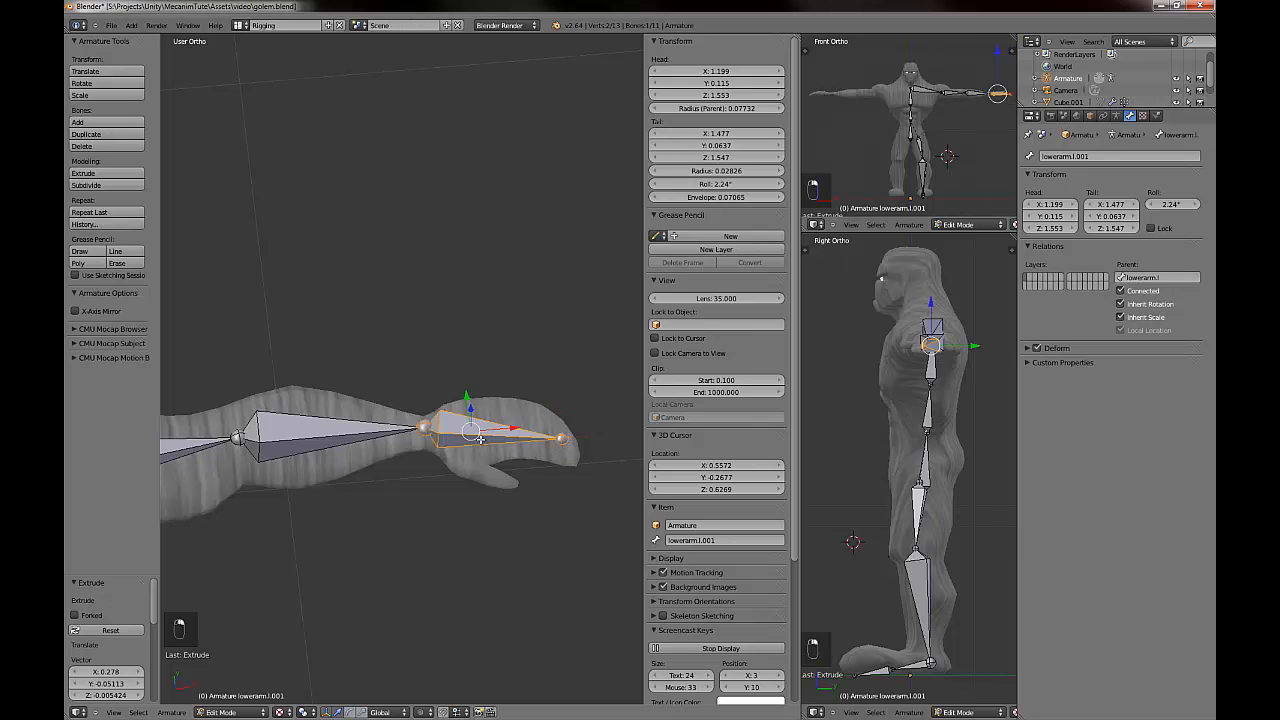
{"action": "key", "text": "w"}
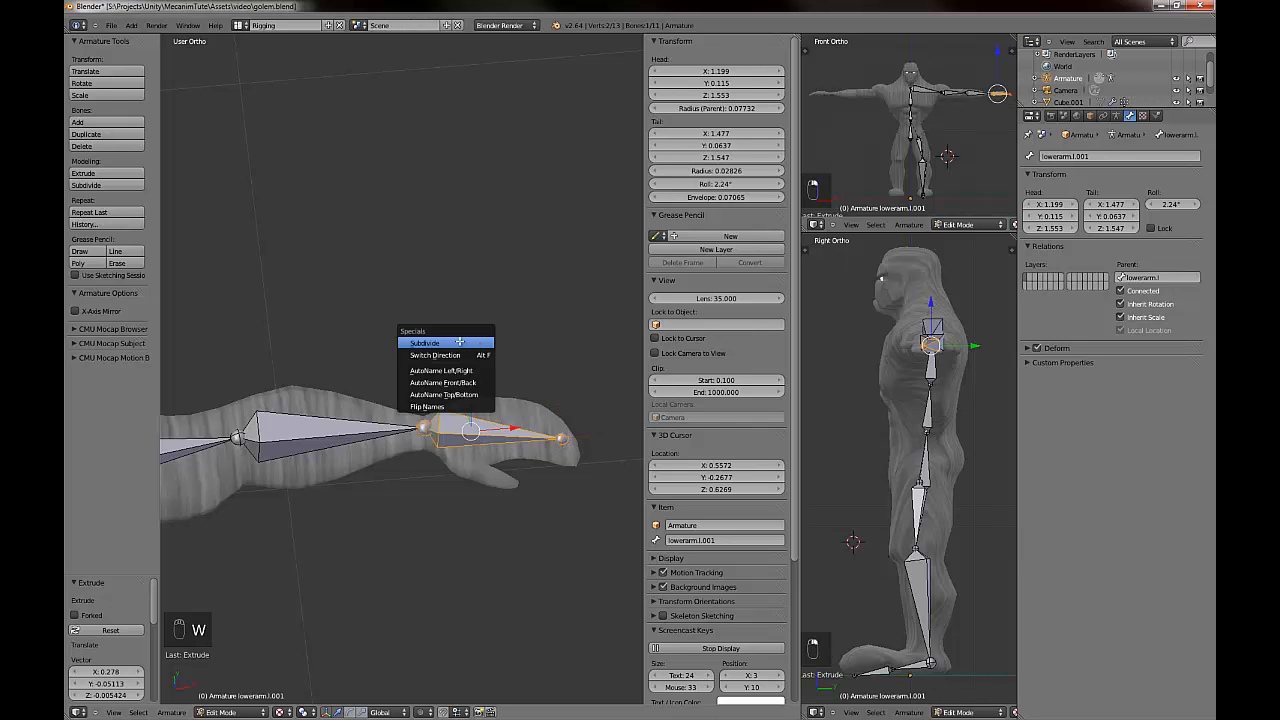
{"action": "left_click", "coordinate": [440, 356]}
{"action": "middle_click_drag", "start_coordinate": [517, 514], "coordinate": [508, 548]}
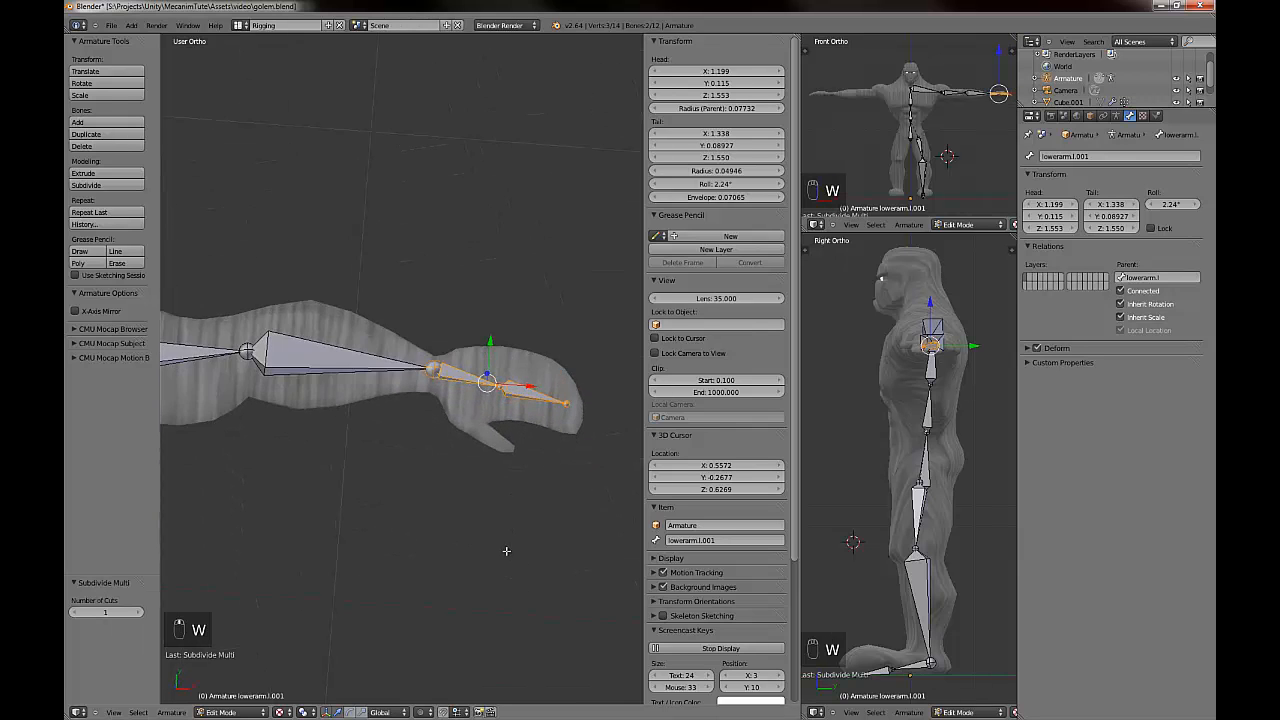
{"action": "right_click", "coordinate": [504, 386]}
{"action": "middle_click_drag", "start_coordinate": [510, 435], "coordinate": [433, 464]}
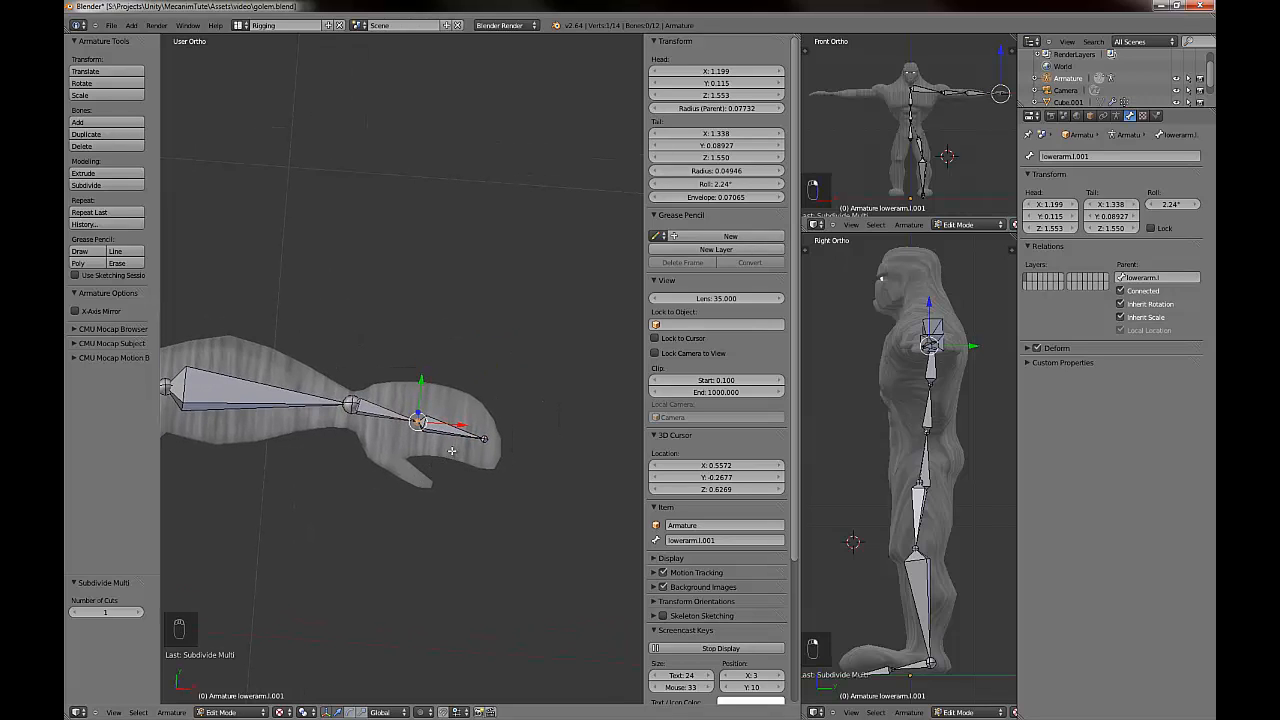
{"action": "middle_click_drag", "start_coordinate": [423, 460], "coordinate": [441, 440]}
{"action": "key", "text": "f"}
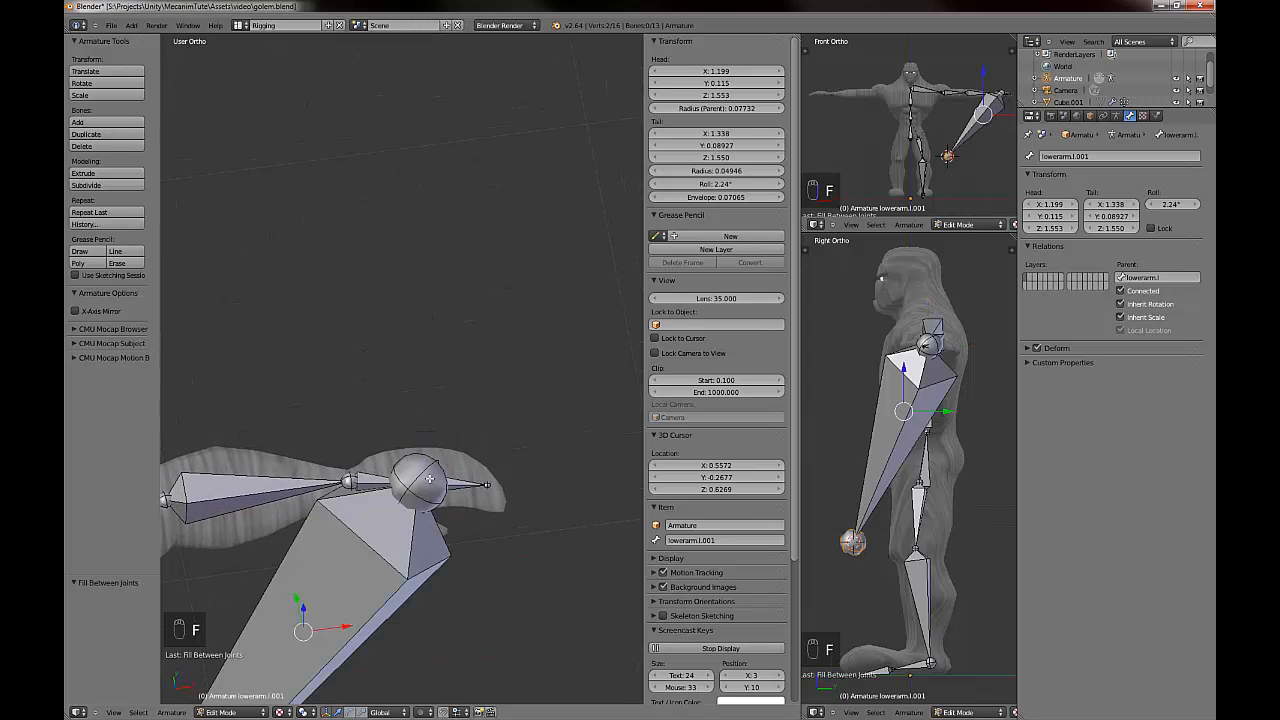
{"action": "middle_click_drag", "start_coordinate": [454, 586], "coordinate": [406, 586]}
{"action": "key", "text": "ctrl+z"}
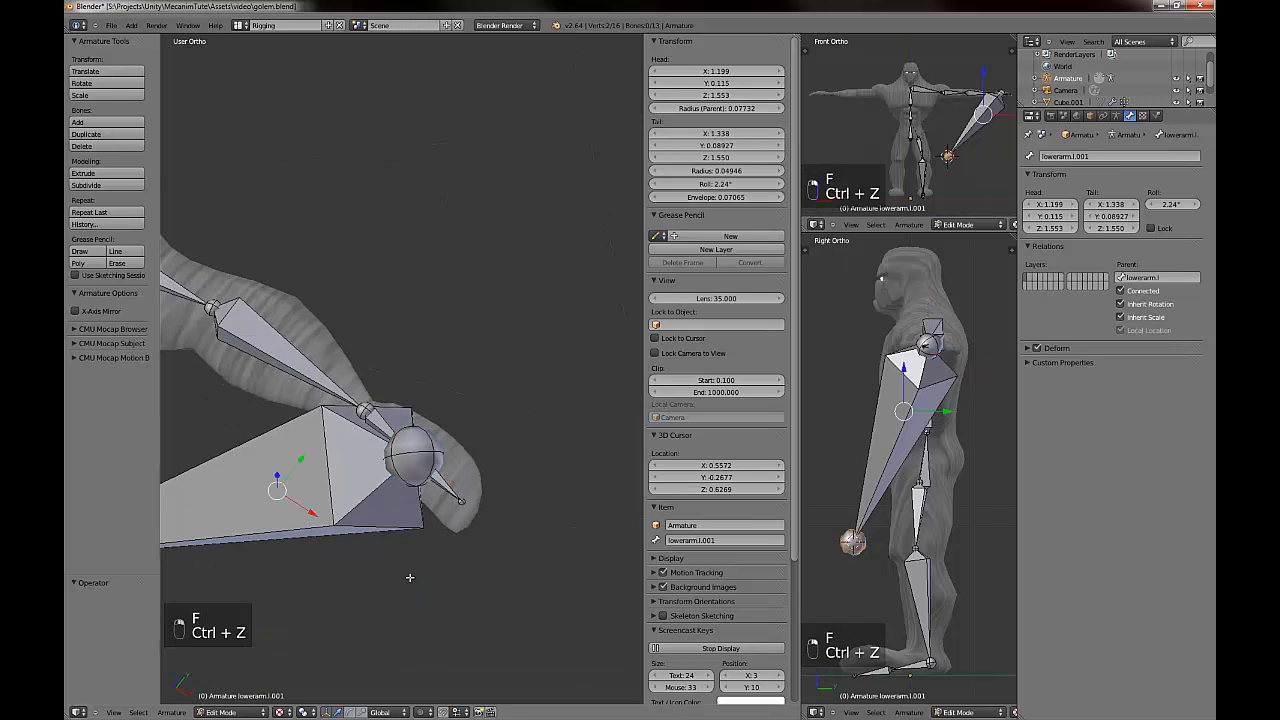
{"action": "key", "text": "ctrl+z"}
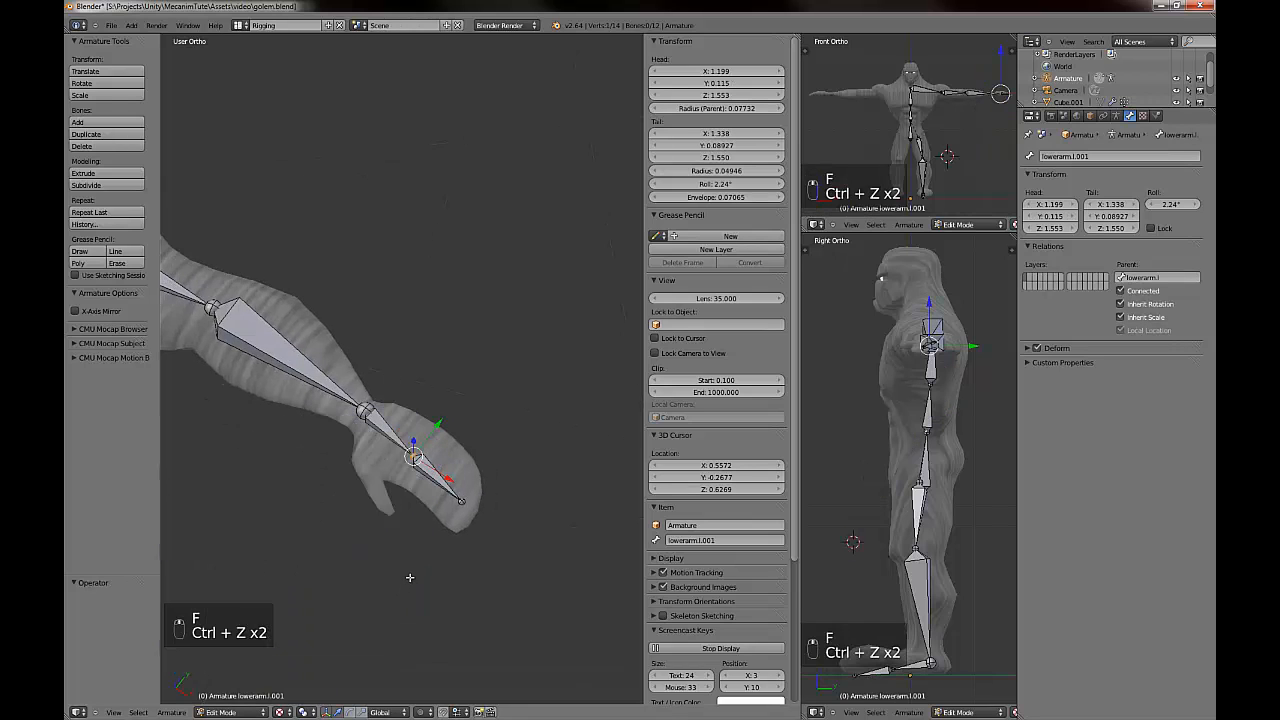
Move the hand's middle joint to about X 1.355, Y 0.106, Z 1.552, and shift the fingertip joint closer to the end of the fingers.
{"action": "key", "text": "g"}
{"action": "left_click", "coordinate": [401, 493]}
{"action": "right_click", "coordinate": [462, 500]}
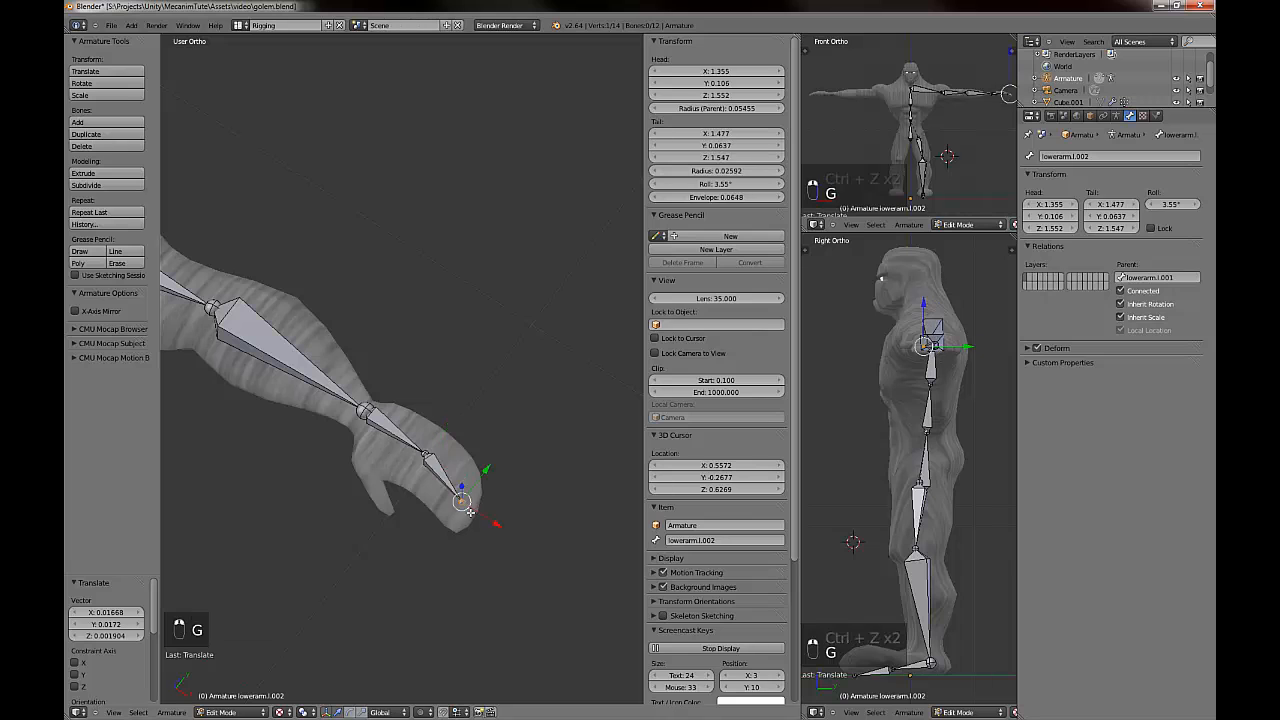
{"action": "key", "text": "g"}
{"action": "left_click", "coordinate": [487, 524]}
Extrude a thumb bone from the wrist to about X 1.344, Y -0.042, Z 1.556, and disconnect it from its parent bone.
{"action": "middle_click_drag", "start_coordinate": [421, 552], "coordinate": [420, 523]}
{"action": "right_click", "coordinate": [349, 476]}
{"action": "key", "text": "e"}
{"action": "left_click", "coordinate": [499, 562]}
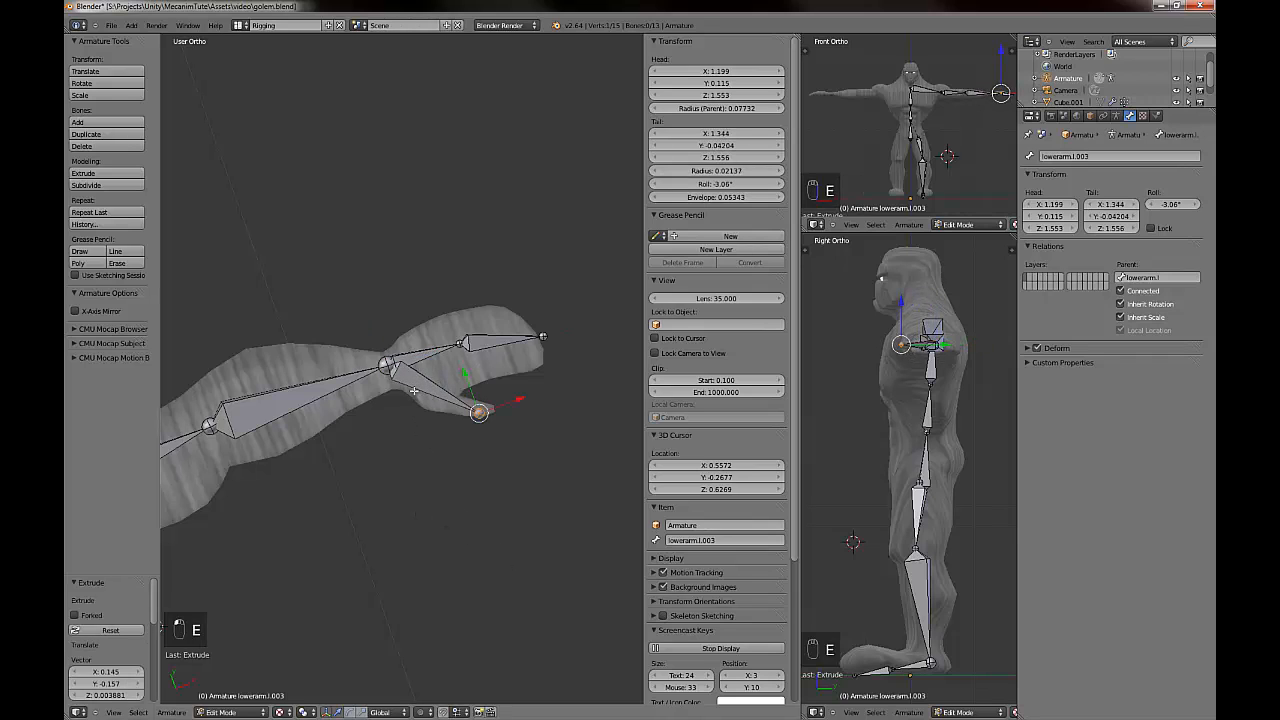
{"action": "right_click", "coordinate": [414, 391]}
{"action": "left_click", "coordinate": [1125, 292]}
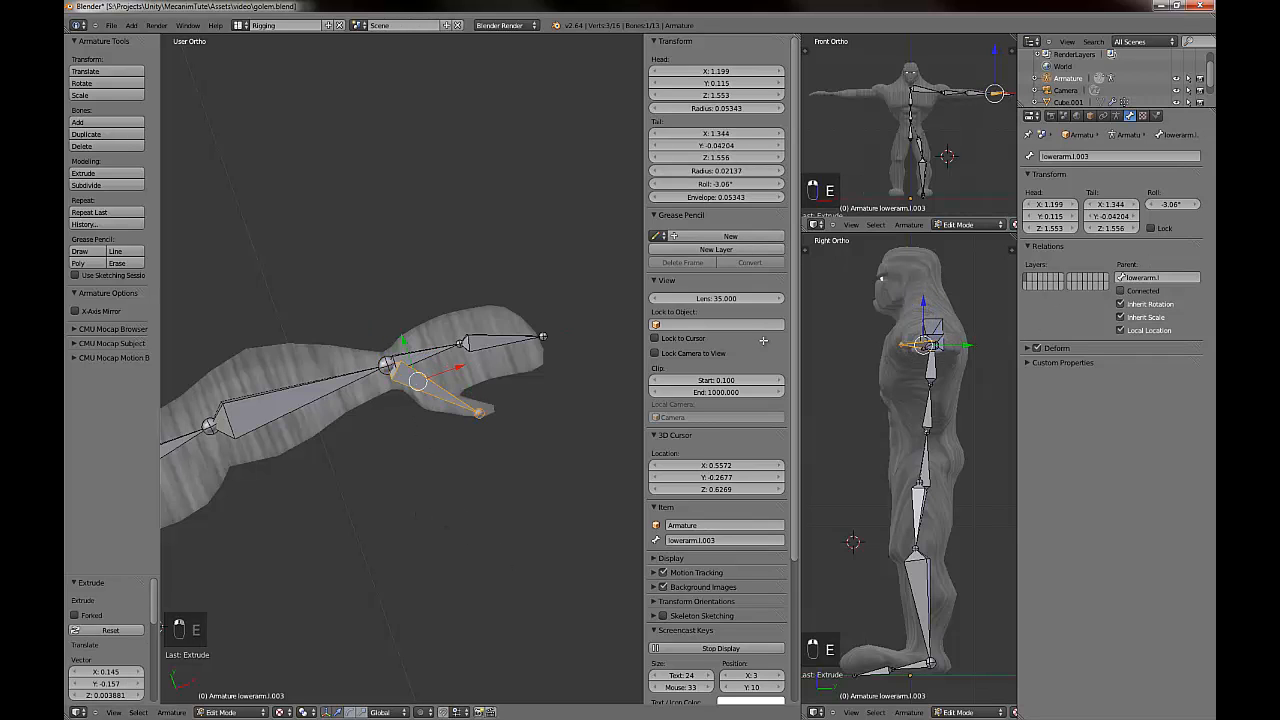
{"action": "left_click", "coordinate": [419, 385]}
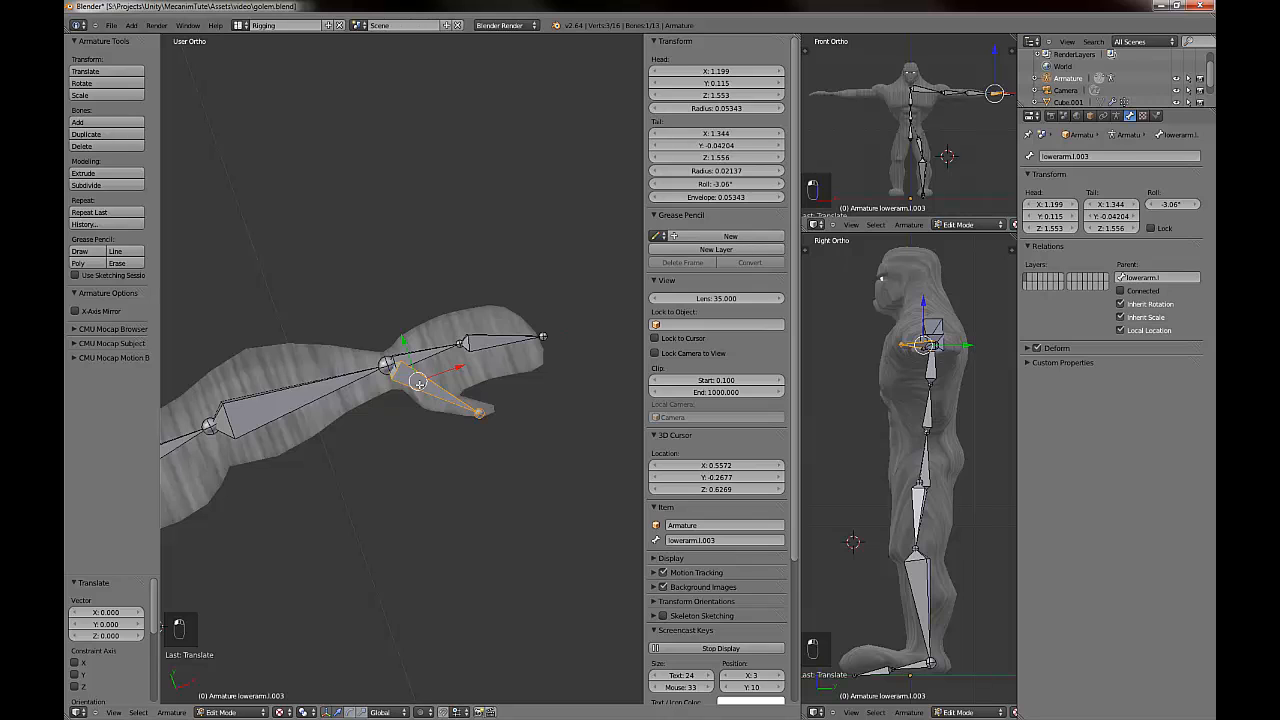
{"action": "key", "text": "g"}
{"action": "right_click", "coordinate": [450, 417]}
{"action": "left_click", "coordinate": [429, 389]}
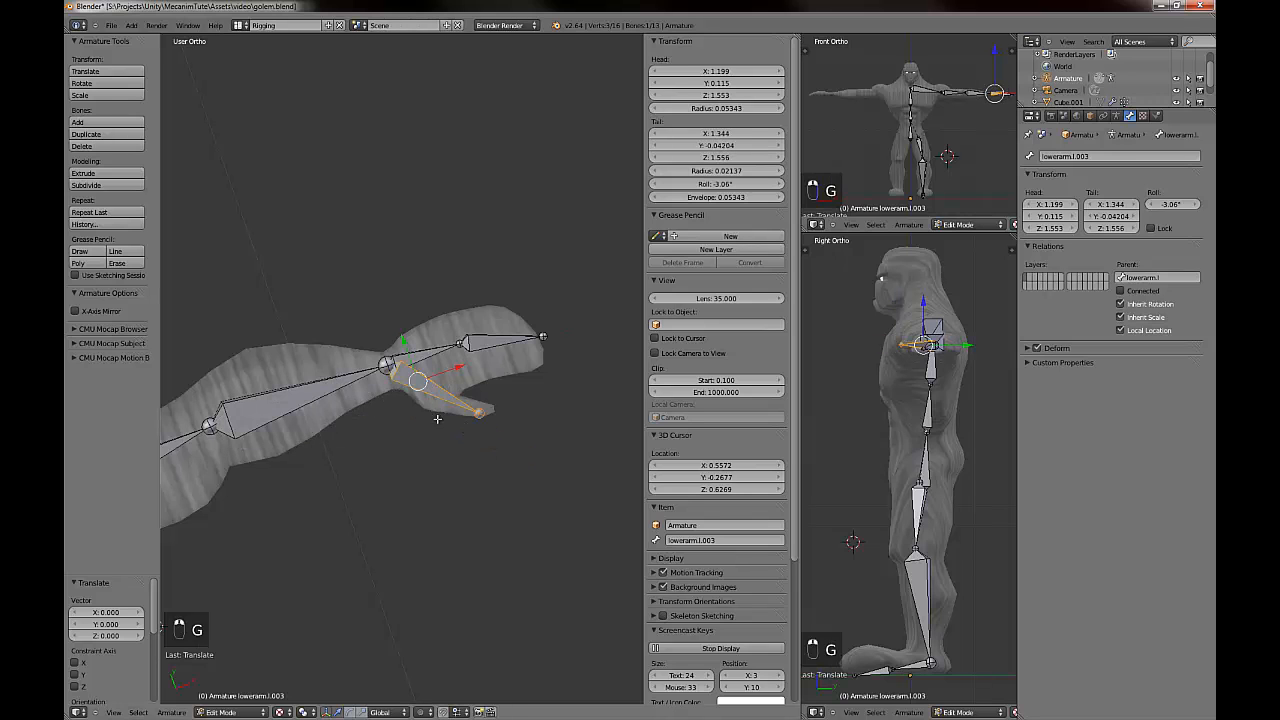
{"action": "key", "text": "g"}
{"action": "right_click", "coordinate": [470, 433]}
Move the thumb bone off the wrist towards the thumb, placing its base at about X 1.256, Y 0.061, Z 1.517.
{"action": "middle_click_drag", "start_coordinate": [447, 575], "coordinate": [451, 503]}
{"action": "scroll", "coordinate": [451, 503], "scroll_direction": "up", "scroll_amount": 3}
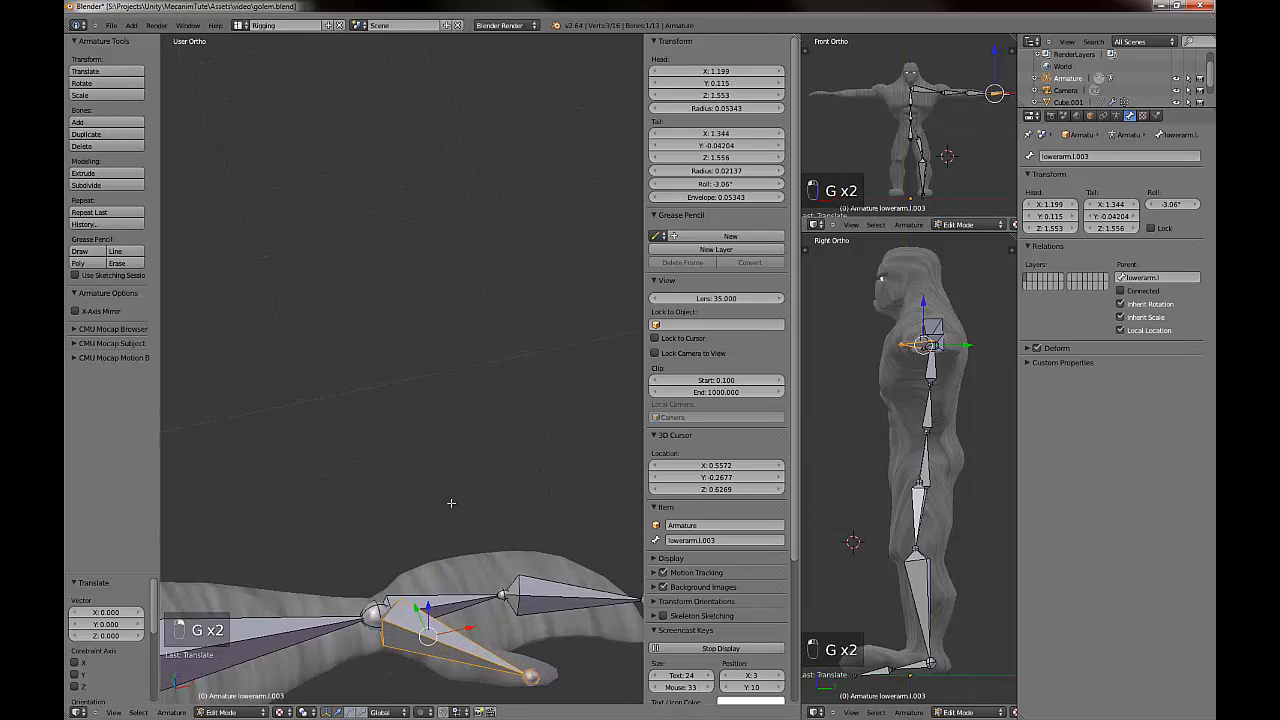
{"action": "middle_click_drag", "start_coordinate": [394, 649], "coordinate": [373, 463], "text": "shift"}
{"action": "left_click", "coordinate": [310, 440]}
{"action": "right_click", "coordinate": [310, 440]}
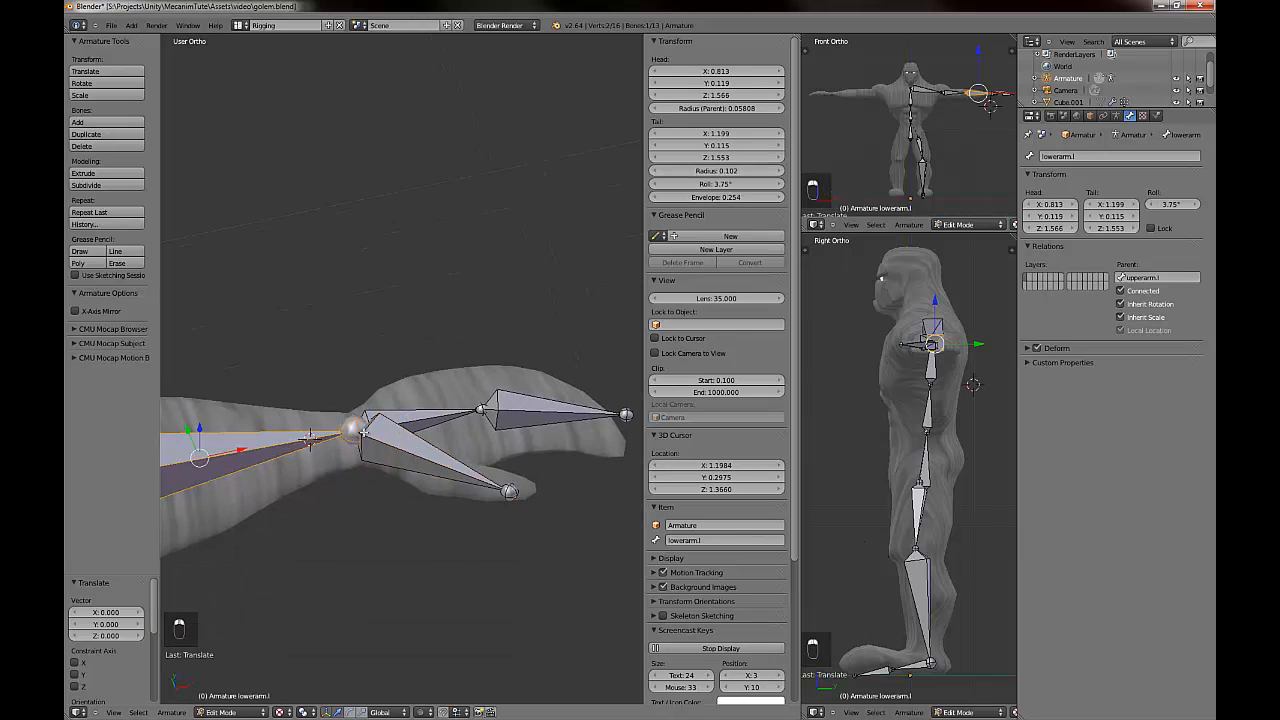
{"action": "right_click", "coordinate": [396, 430]}
{"action": "right_click", "coordinate": [430, 461]}
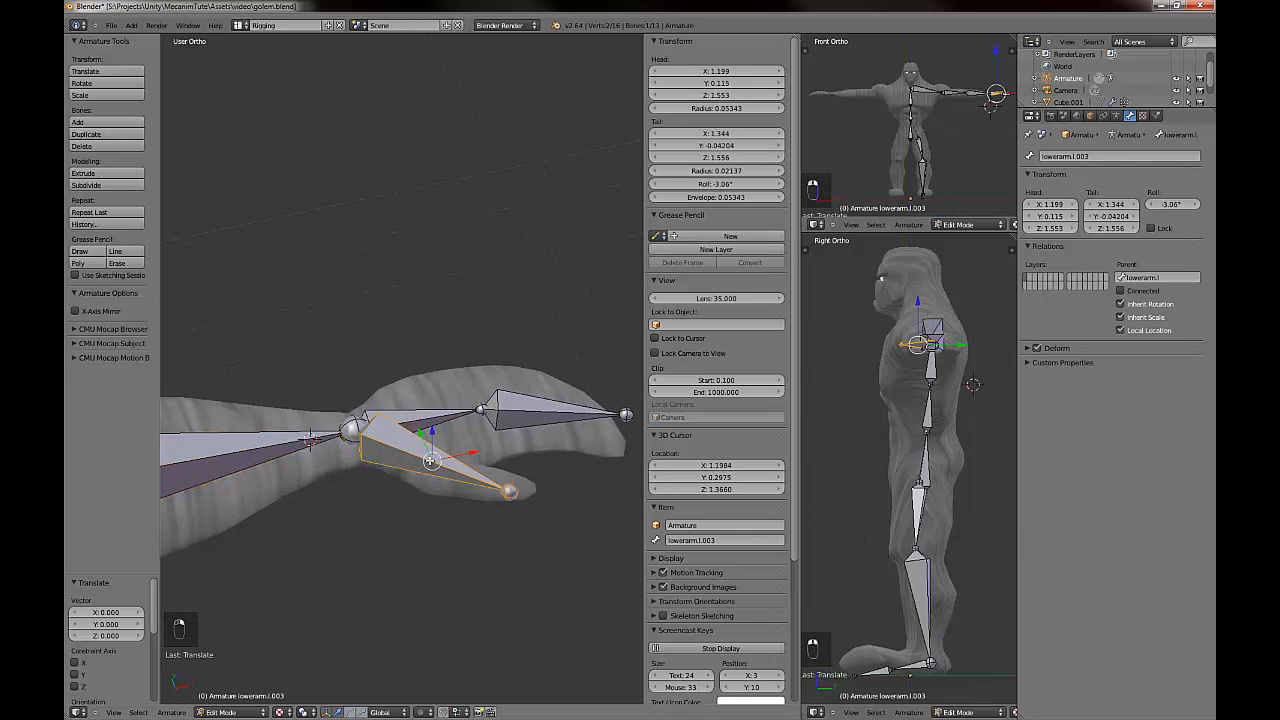
{"action": "key", "text": "g"}
{"action": "left_click", "coordinate": [488, 505]}
In top view, move the whole thumb bone so its base sits at about X 1.260, Y 0.020, inside the base of the thumb.
{"action": "middle_click_drag", "start_coordinate": [449, 571], "coordinate": [494, 596]}
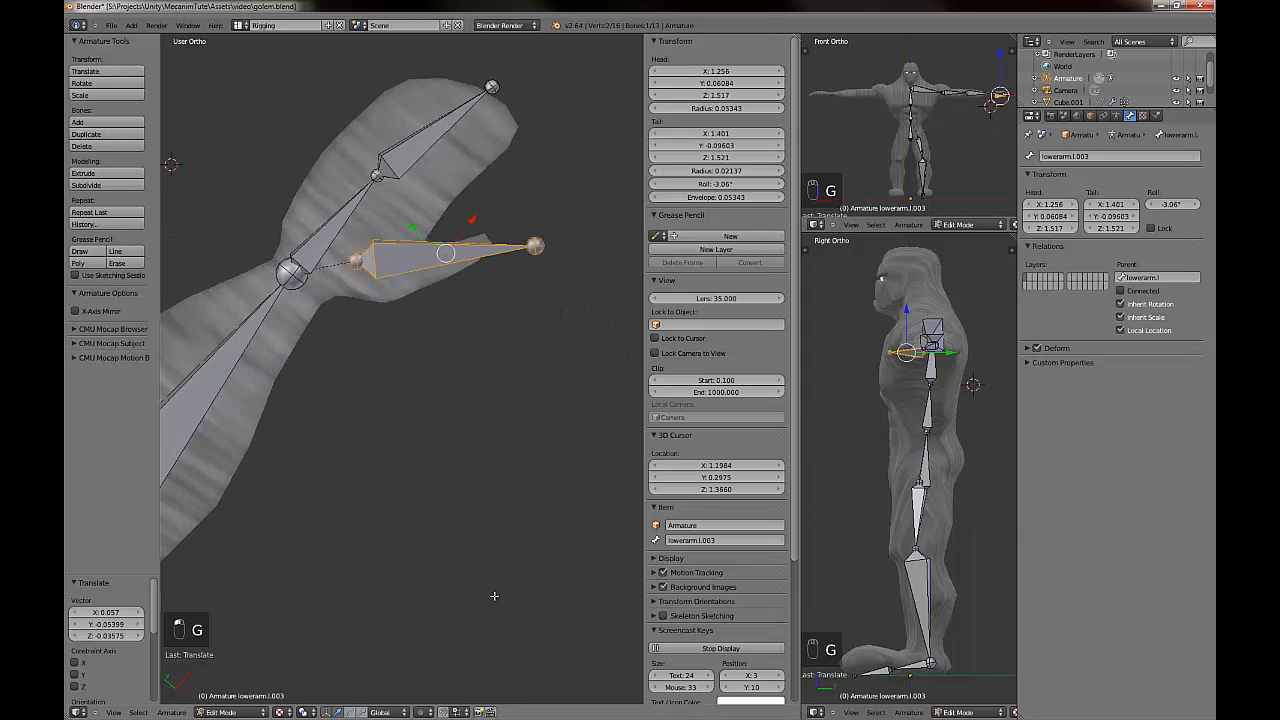
{"action": "key", "text": "KP_1"}
{"action": "key", "text": "KP_7"}
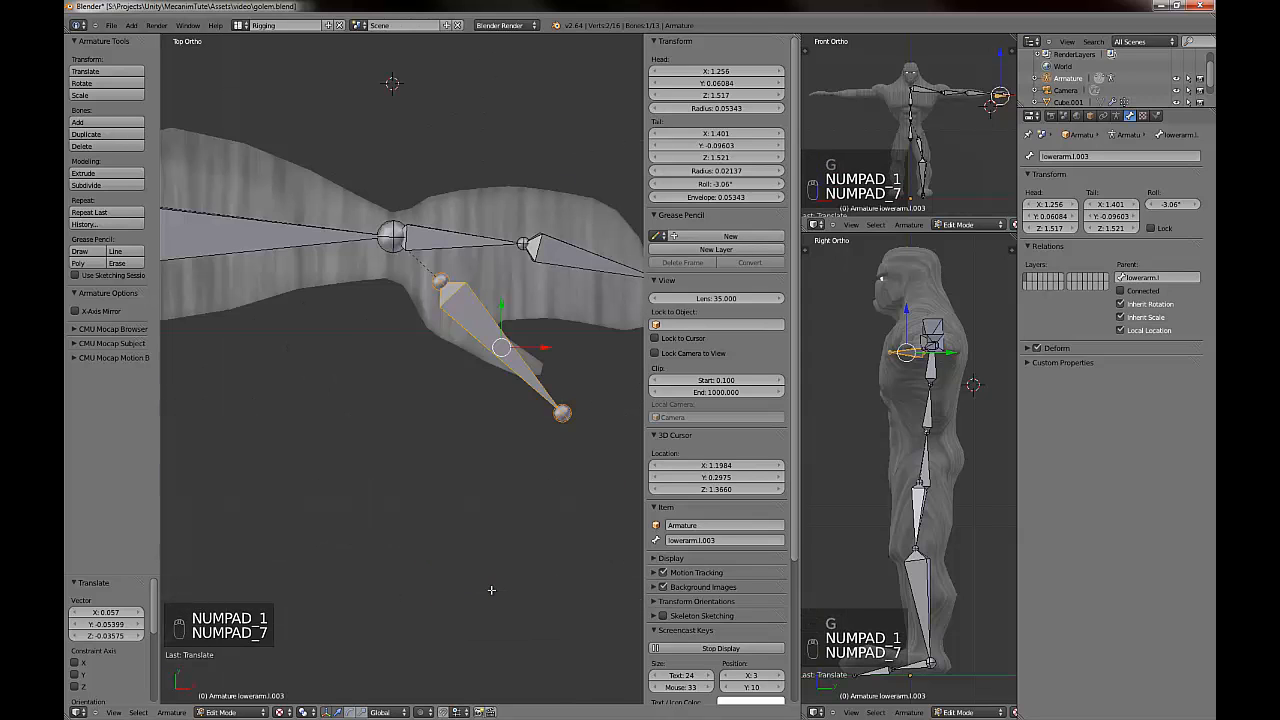
{"action": "middle_click_drag", "start_coordinate": [524, 432], "coordinate": [455, 488], "text": "shift"}
{"action": "key", "text": "g"}
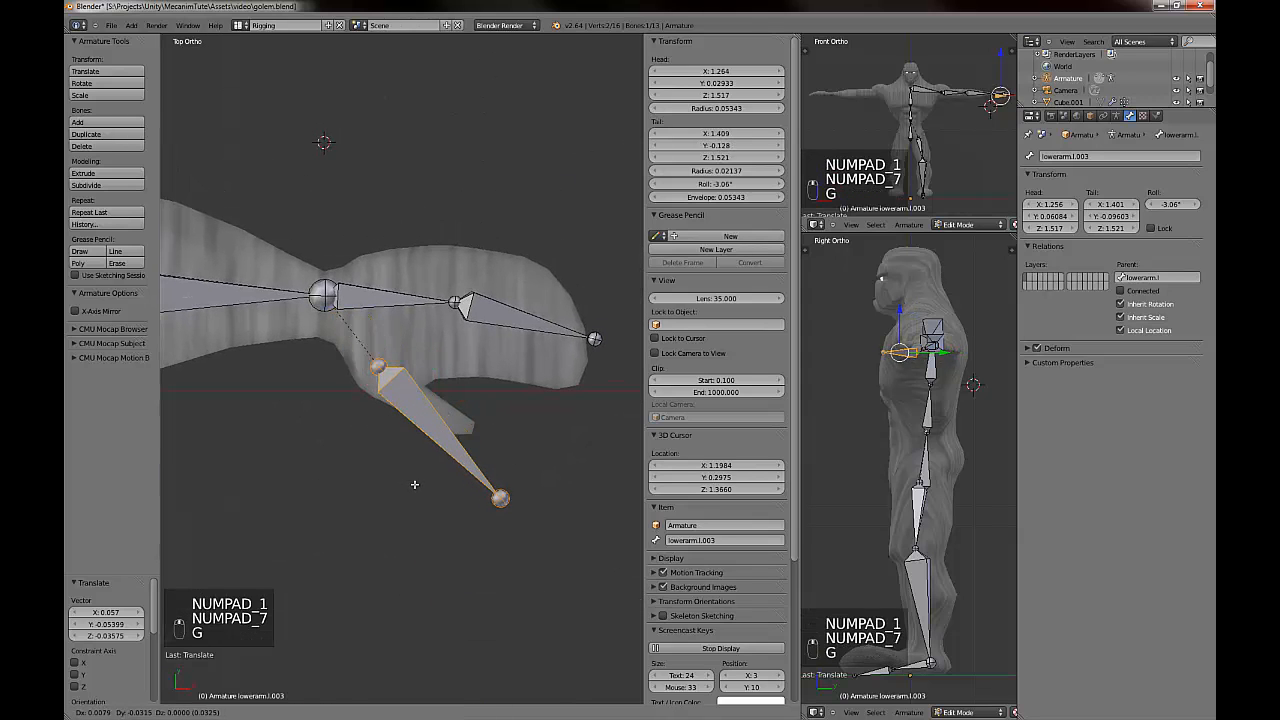
{"action": "left_click", "coordinate": [421, 502]}
Move the thumb bone's tip to about X 1.370, Y -0.044 at the thumb's end, and its base to about X 1.265, Y 0.021.
{"action": "right_click", "coordinate": [496, 506]}
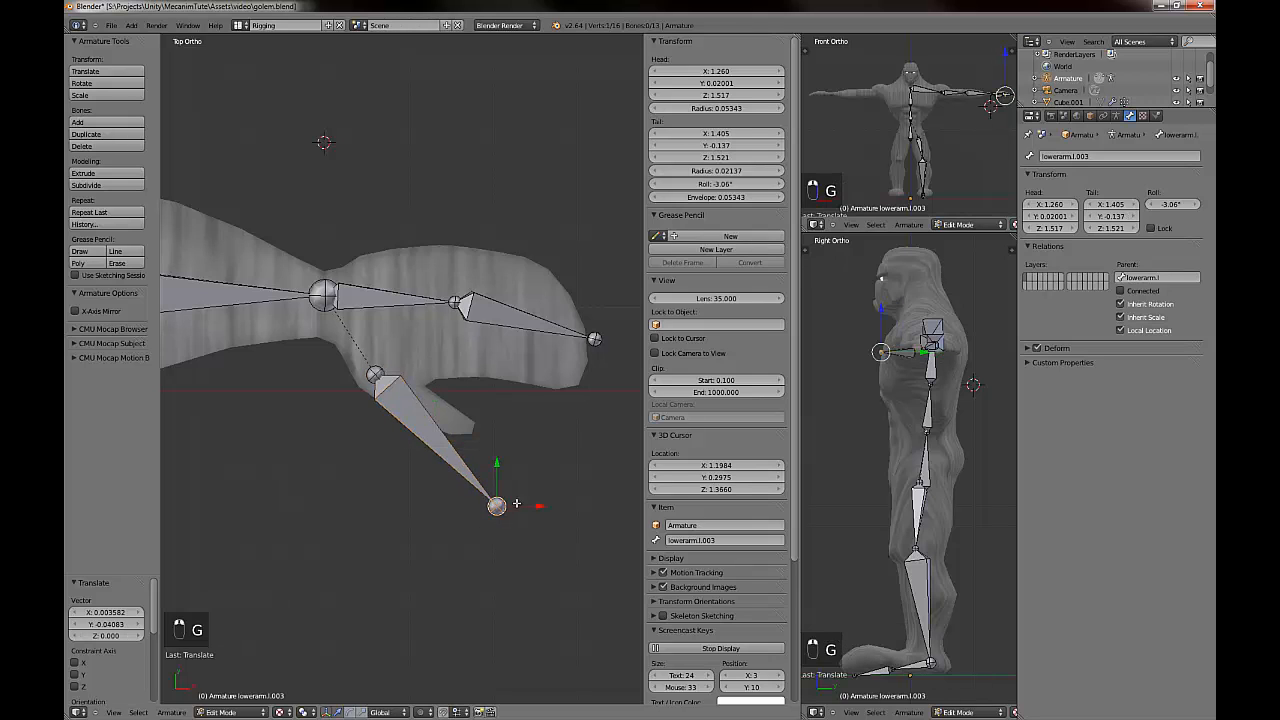
{"action": "key", "text": "g"}
{"action": "left_click", "coordinate": [514, 421]}
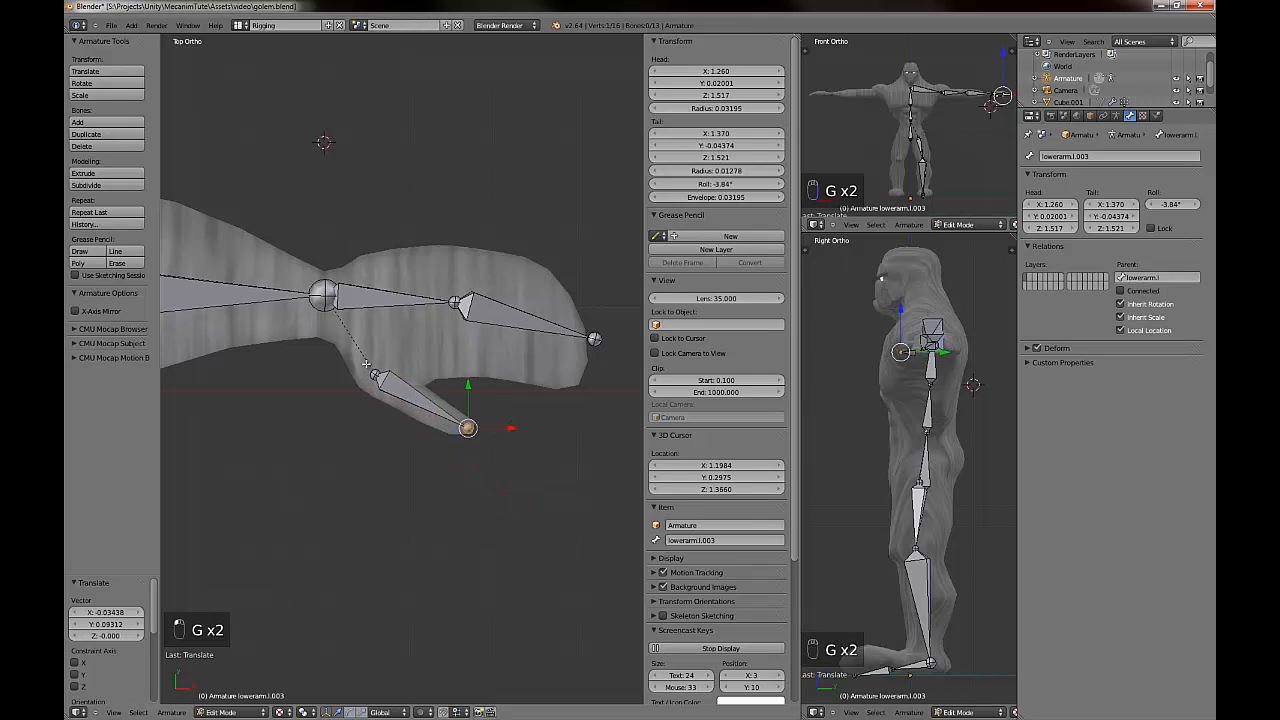
{"action": "right_click", "coordinate": [372, 378]}
{"action": "key", "text": "g"}
{"action": "left_click", "coordinate": [379, 373]}
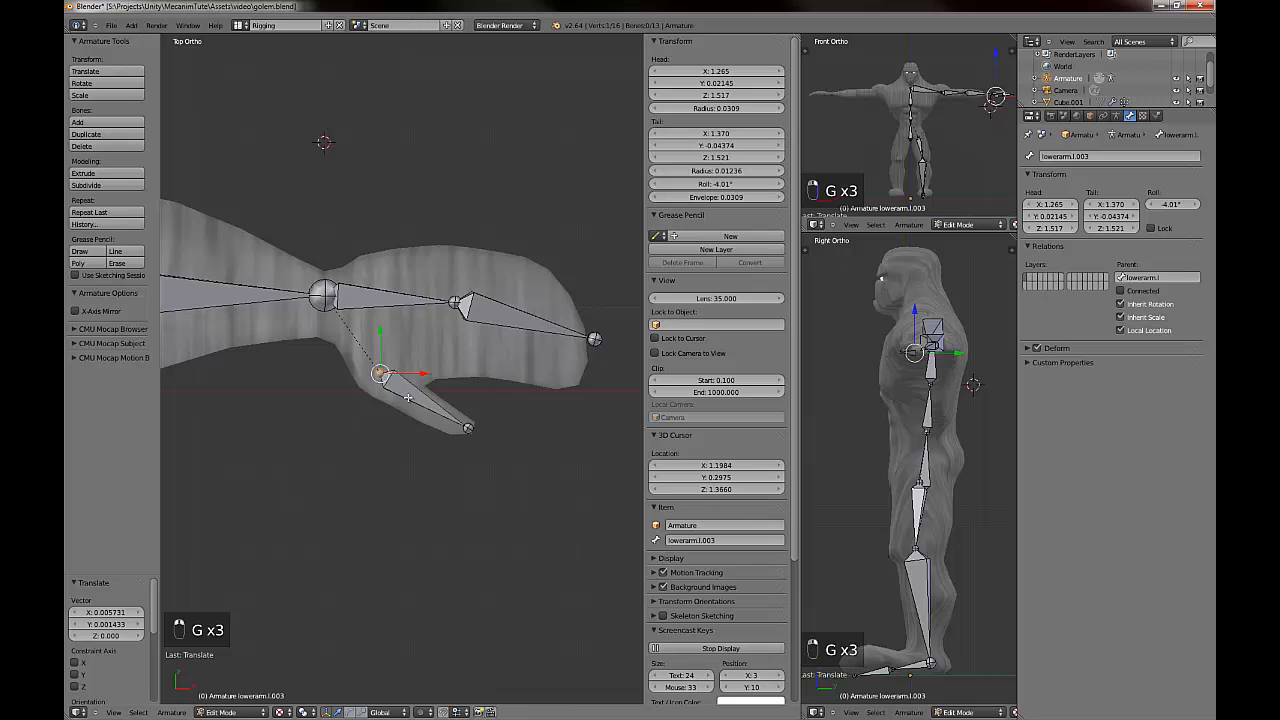
Rename the bone inside the left thumb as thumb.l.
{"action": "right_click", "coordinate": [408, 397]}
{"action": "scroll", "coordinate": [667, 428], "scroll_direction": "down", "scroll_amount": 2}
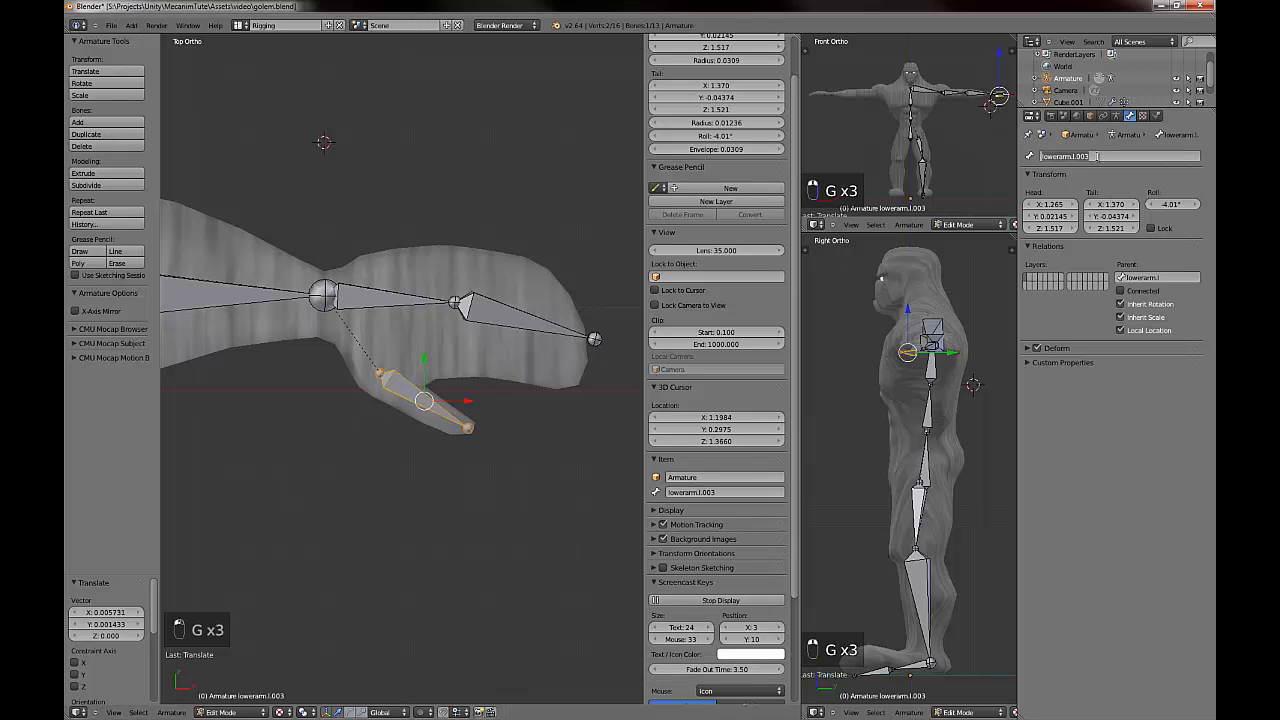
{"action": "type", "text": "thumb.l"}
{"action": "key", "text": "Return"}
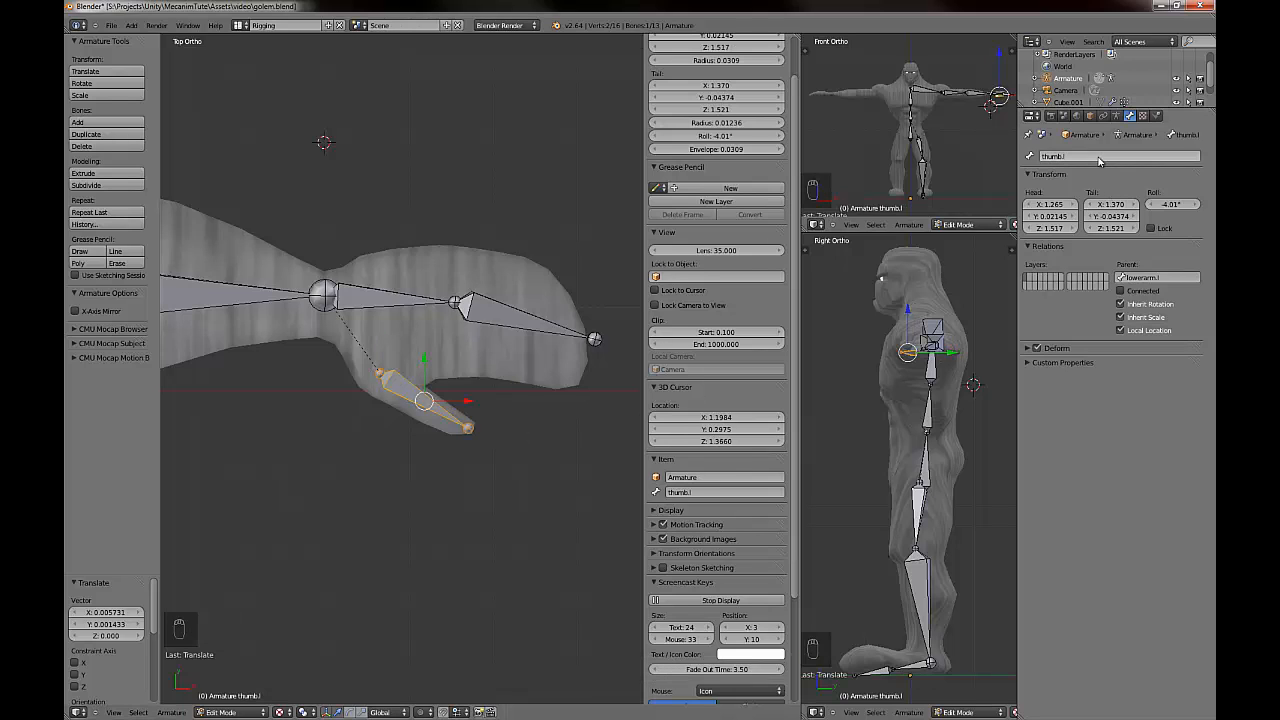
Rename the bone running from the left wrist through the palm as hand.l.
{"action": "key", "text": "bracketleft"}
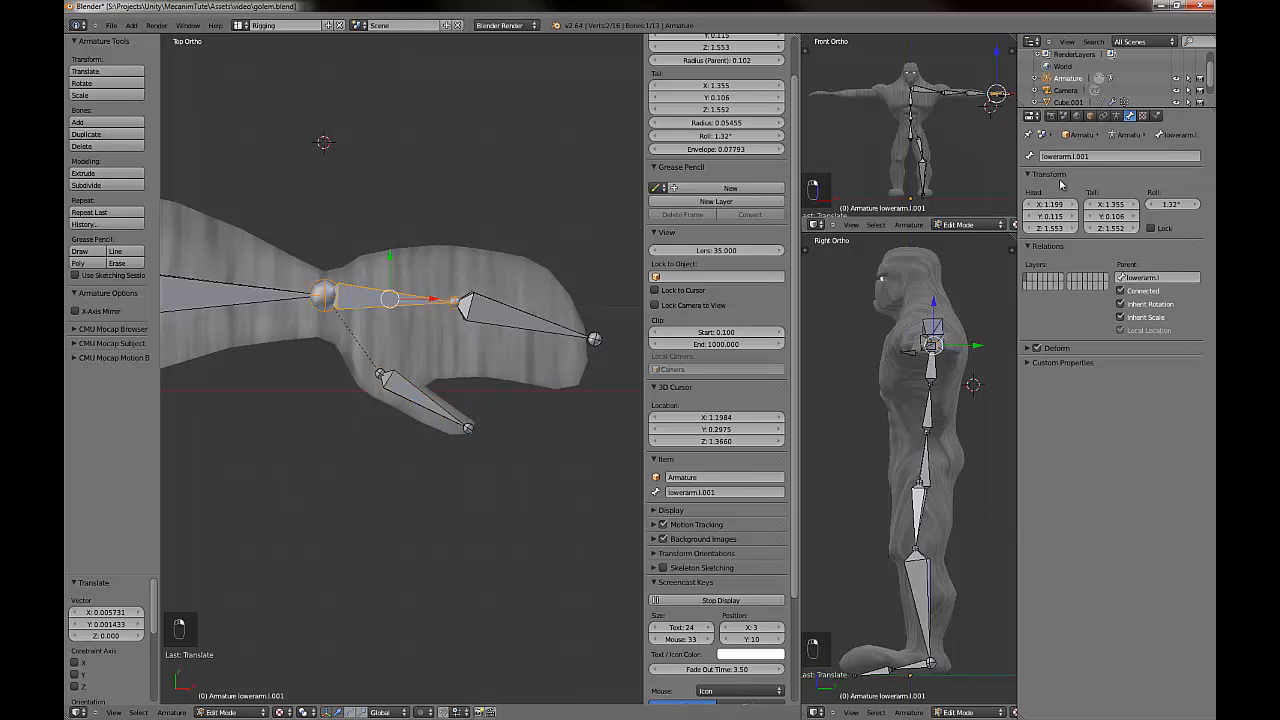
{"action": "left_click", "coordinate": [1091, 157]}
{"action": "key", "text": "BackSpace"}
{"action": "type", "text": "hand.l"}
{"action": "key", "text": "Return"}
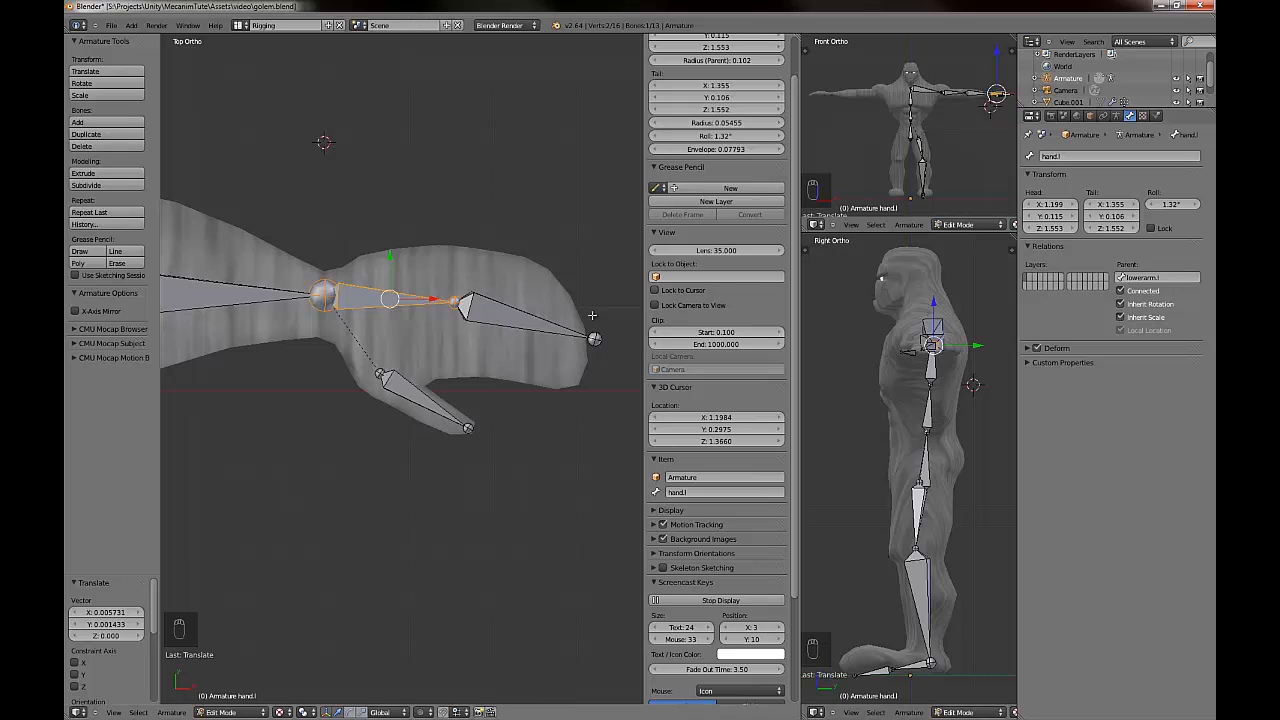
Rename the bone at the end of the left hand, beyond hand.l, as fingers.l.
{"action": "left_click", "coordinate": [505, 317]}
{"action": "right_click", "coordinate": [505, 317]}
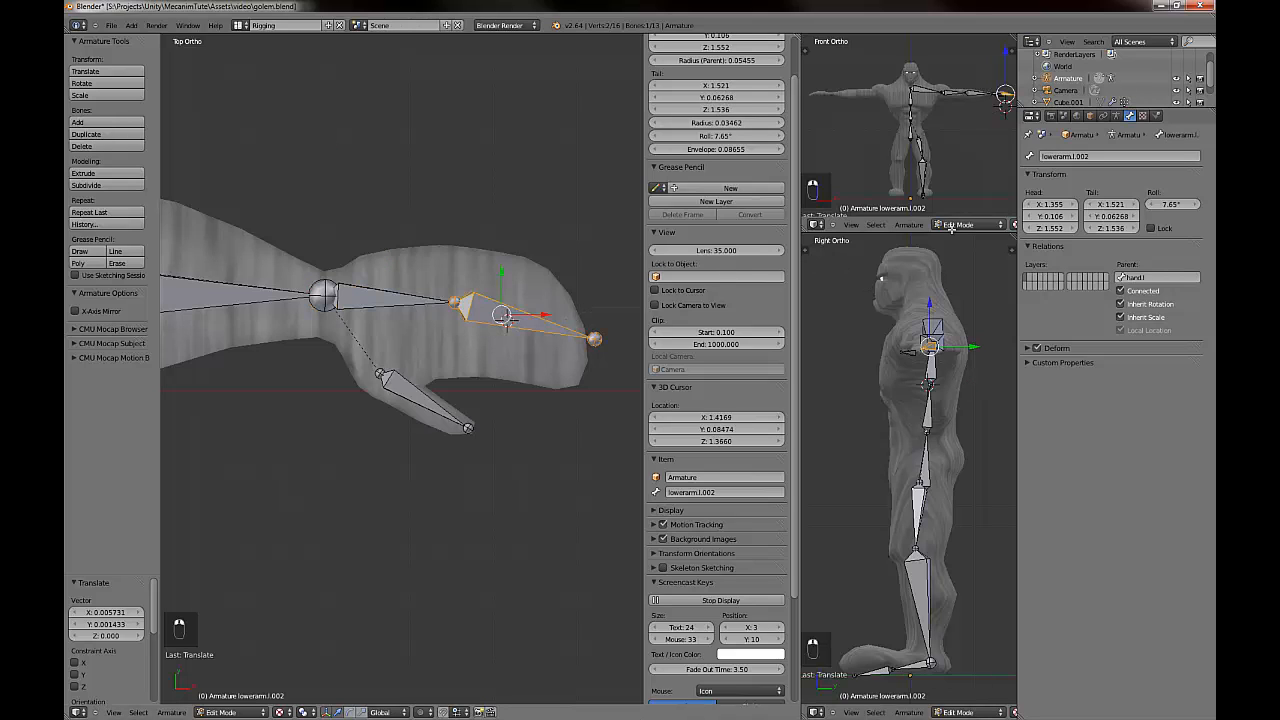
{"action": "left_click", "coordinate": [1106, 155]}
{"action": "key", "text": "BackSpace"}
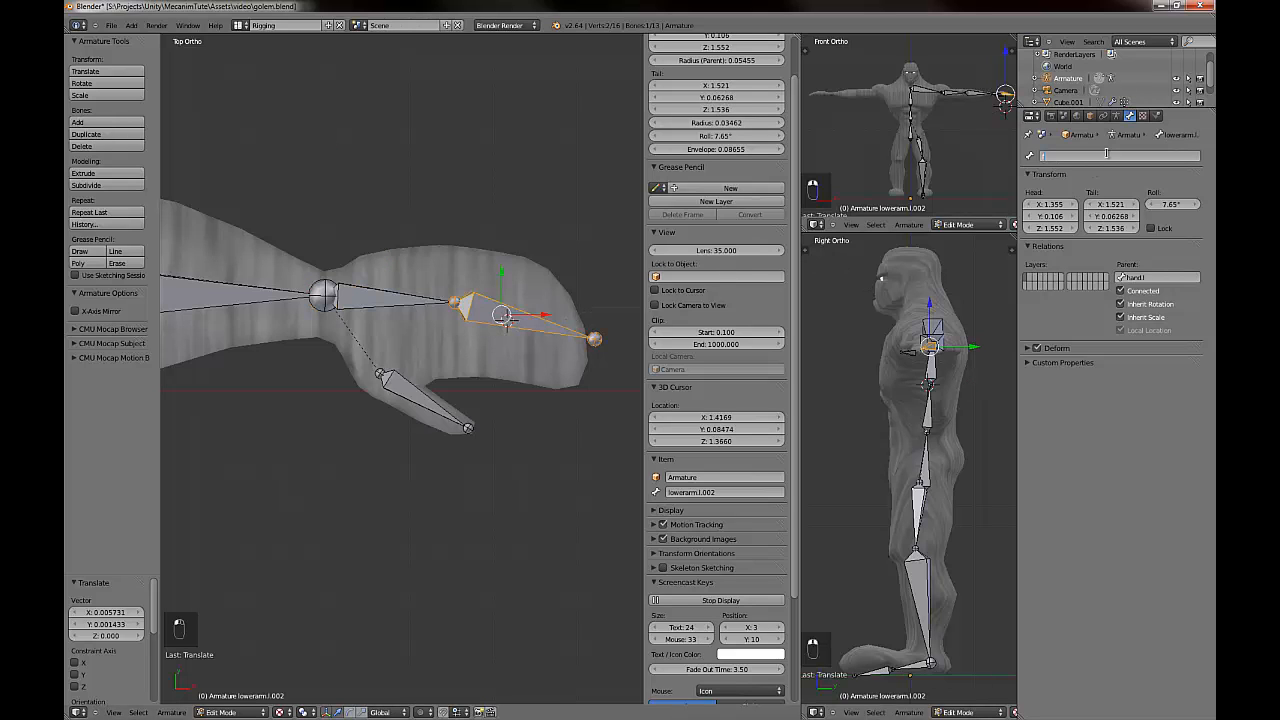
{"action": "type", "text": "fingers.l"}
{"action": "key", "text": "Return"}
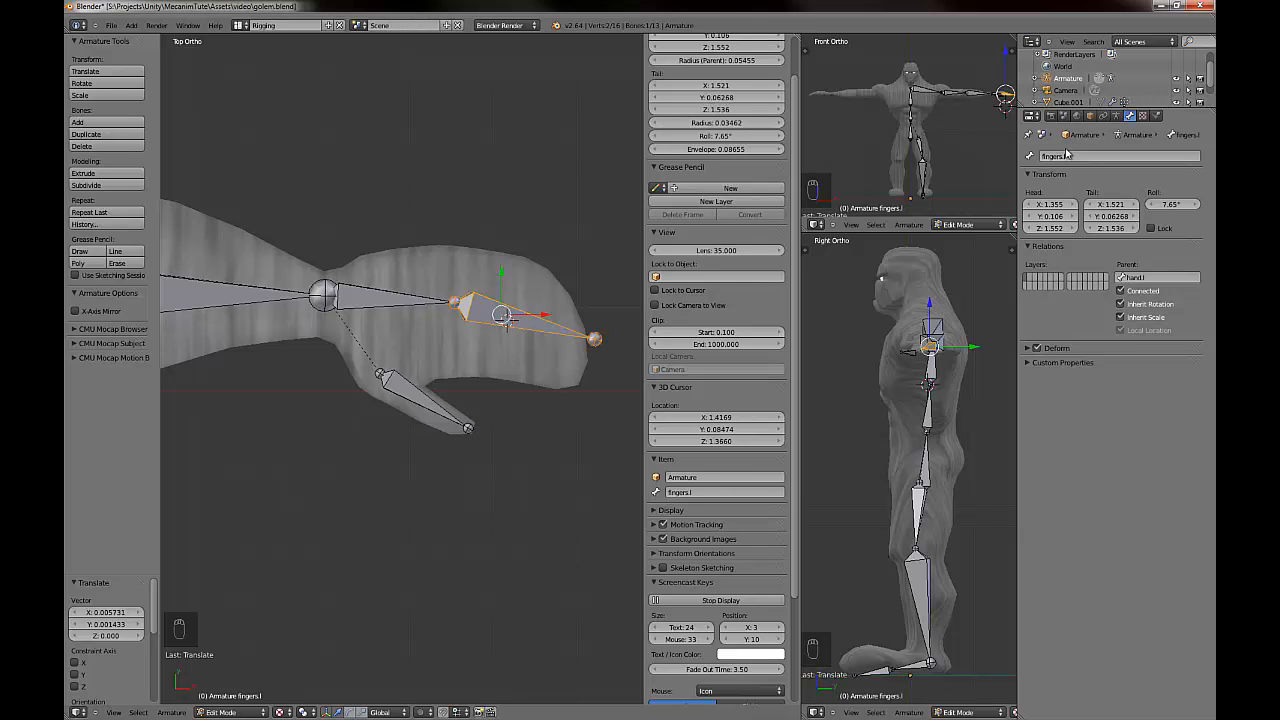
Deselect all bones, return the 3D cursor to the world origin and use it as the pivot point.
{"action": "scroll", "coordinate": [486, 529], "scroll_direction": "down", "scroll_amount": 6}
{"action": "middle_click_drag", "start_coordinate": [406, 511], "coordinate": [352, 504]}
{"action": "scroll", "coordinate": [394, 497], "scroll_direction": "down", "scroll_amount": 2}
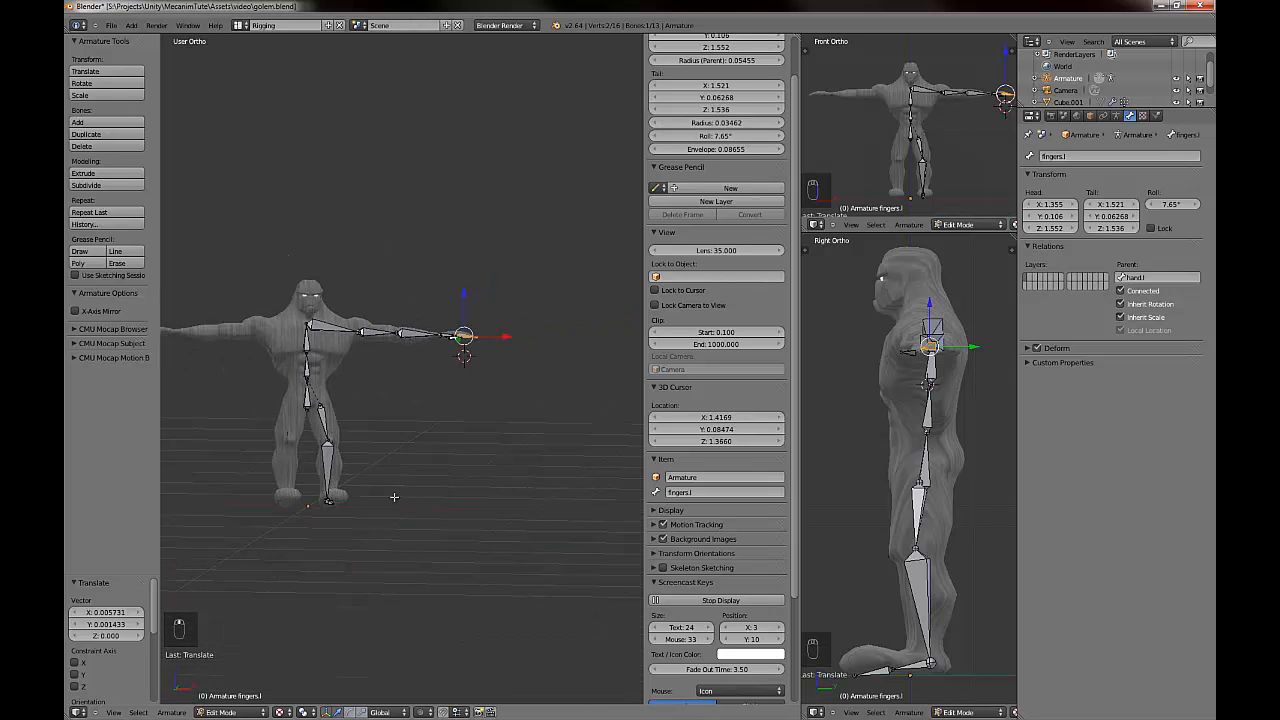
{"action": "key", "text": "a"}
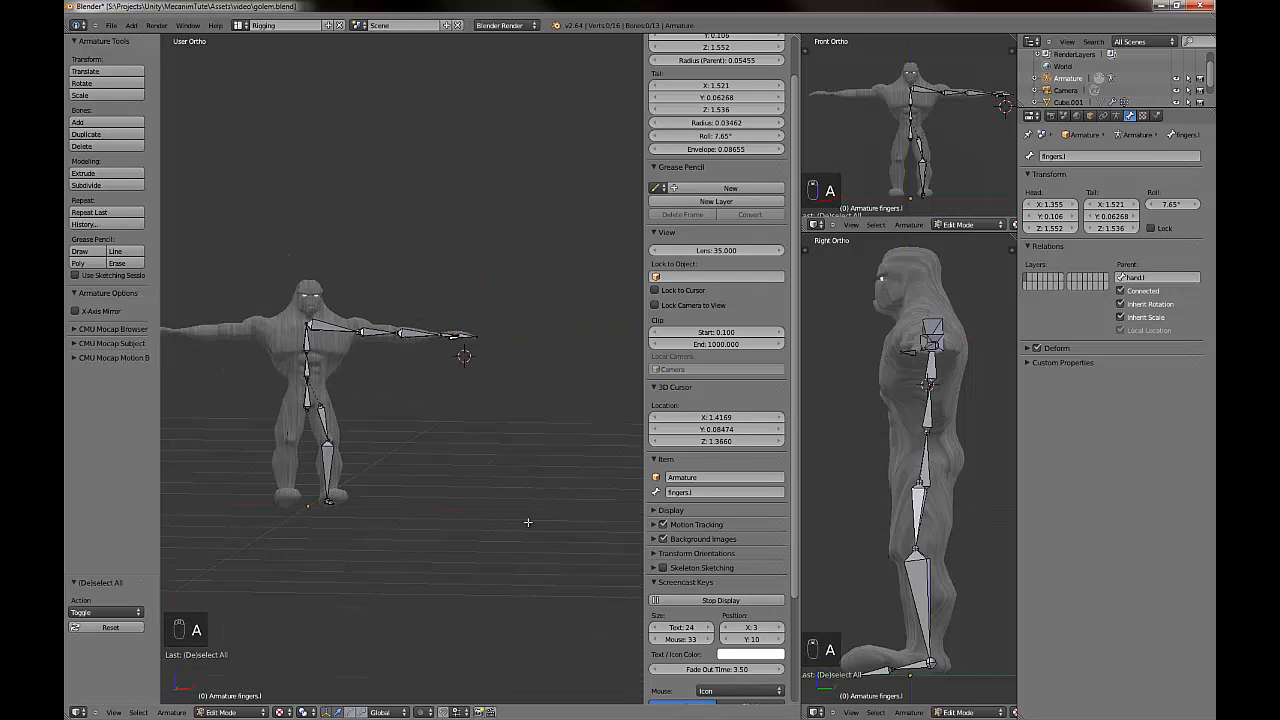
{"action": "middle_click_drag", "start_coordinate": [453, 546], "coordinate": [452, 550]}
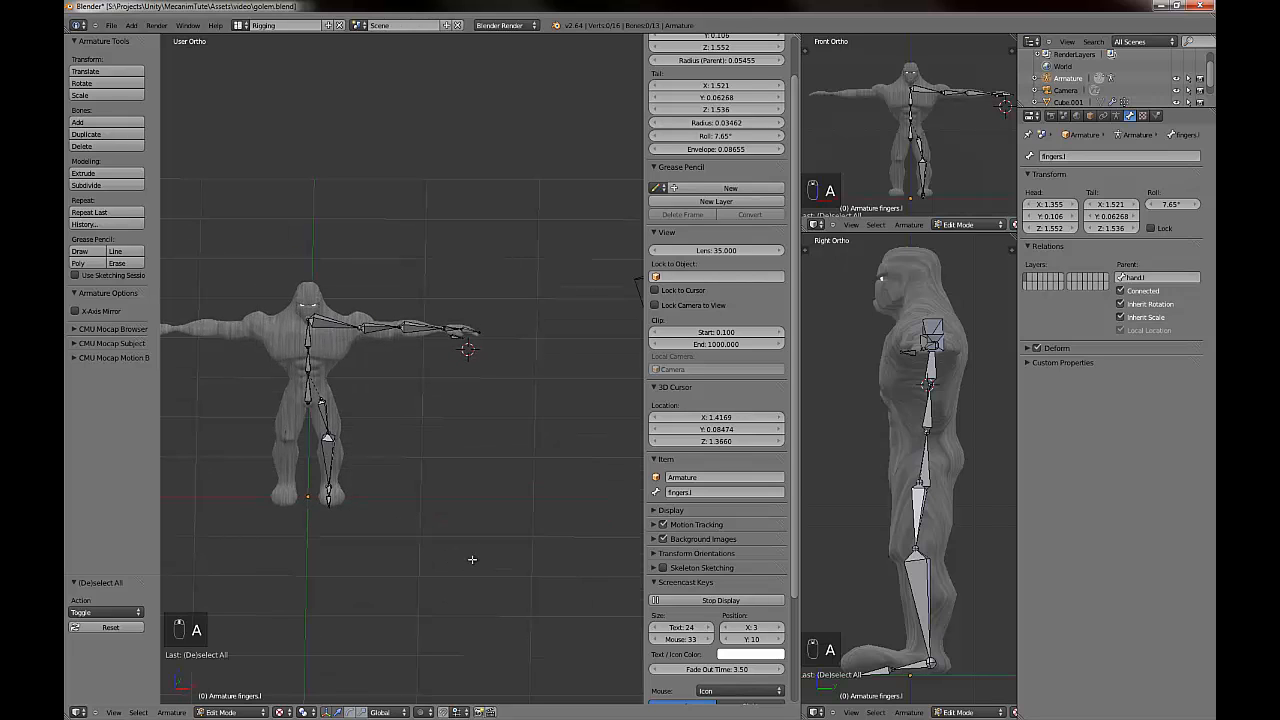
{"action": "key", "text": "shift+c"}
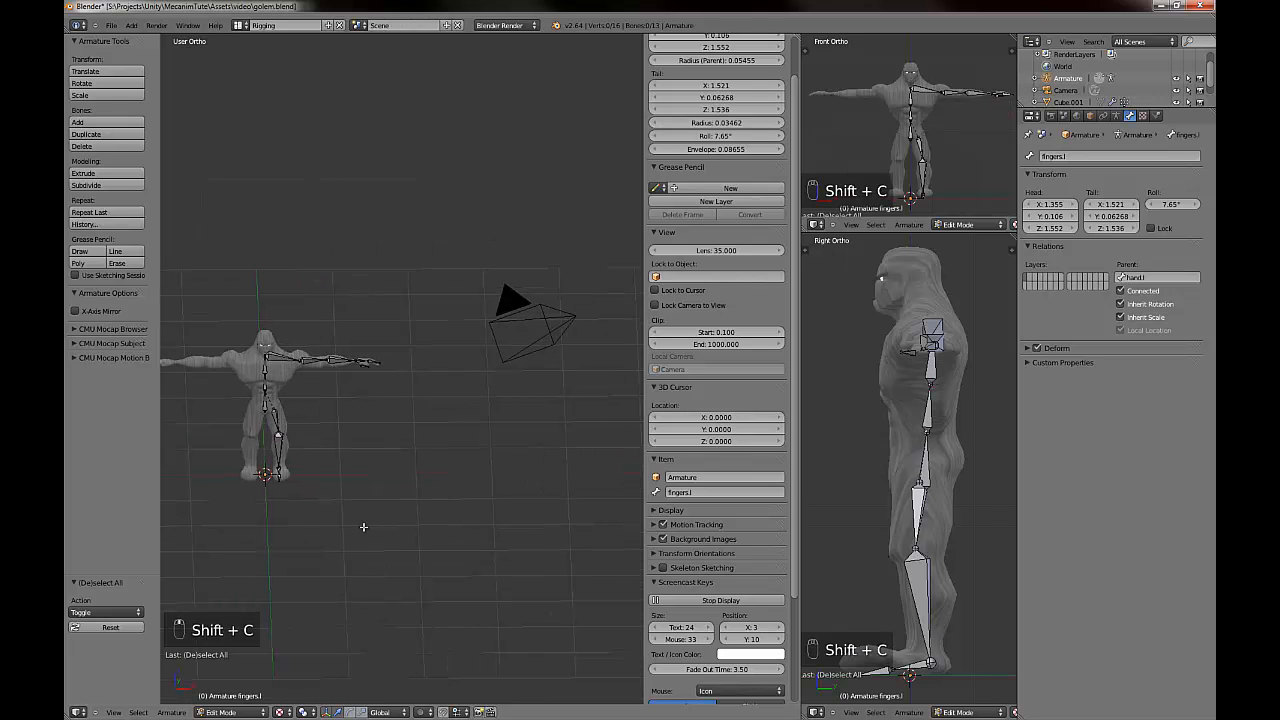
{"action": "left_click", "coordinate": [306, 711]}
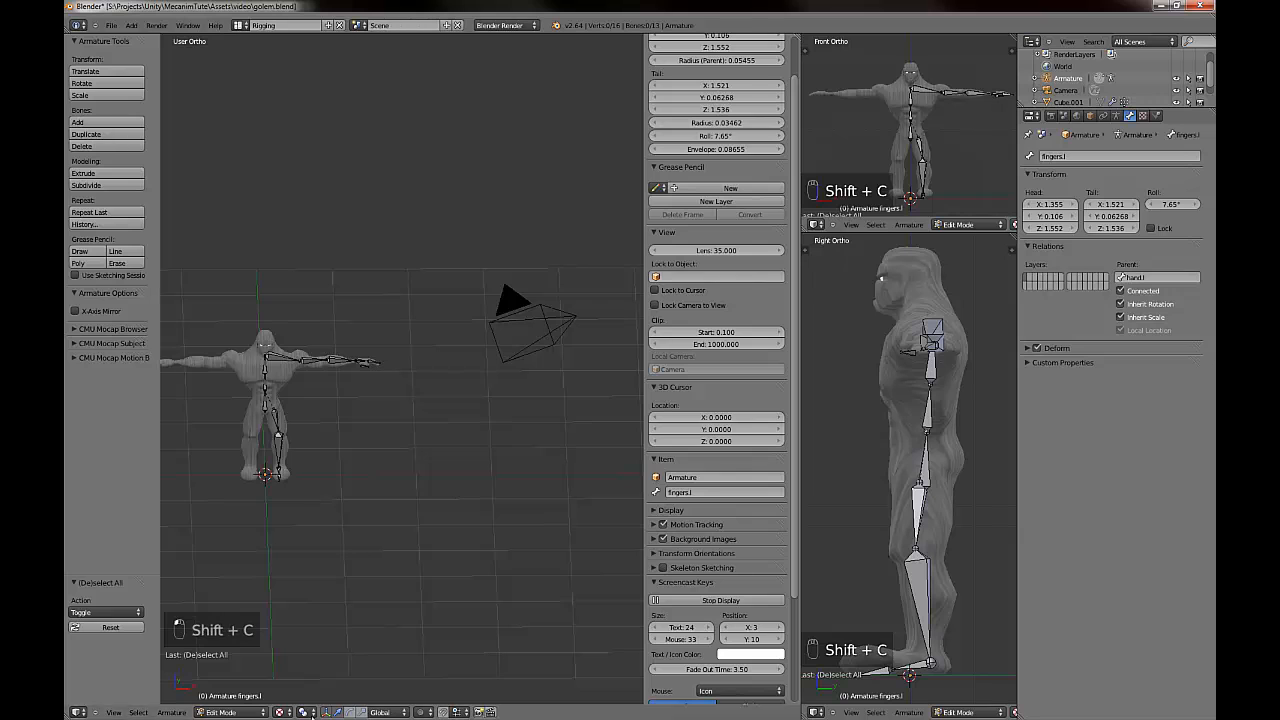
{"action": "left_click", "coordinate": [304, 713]}
{"action": "left_click", "coordinate": [324, 688]}
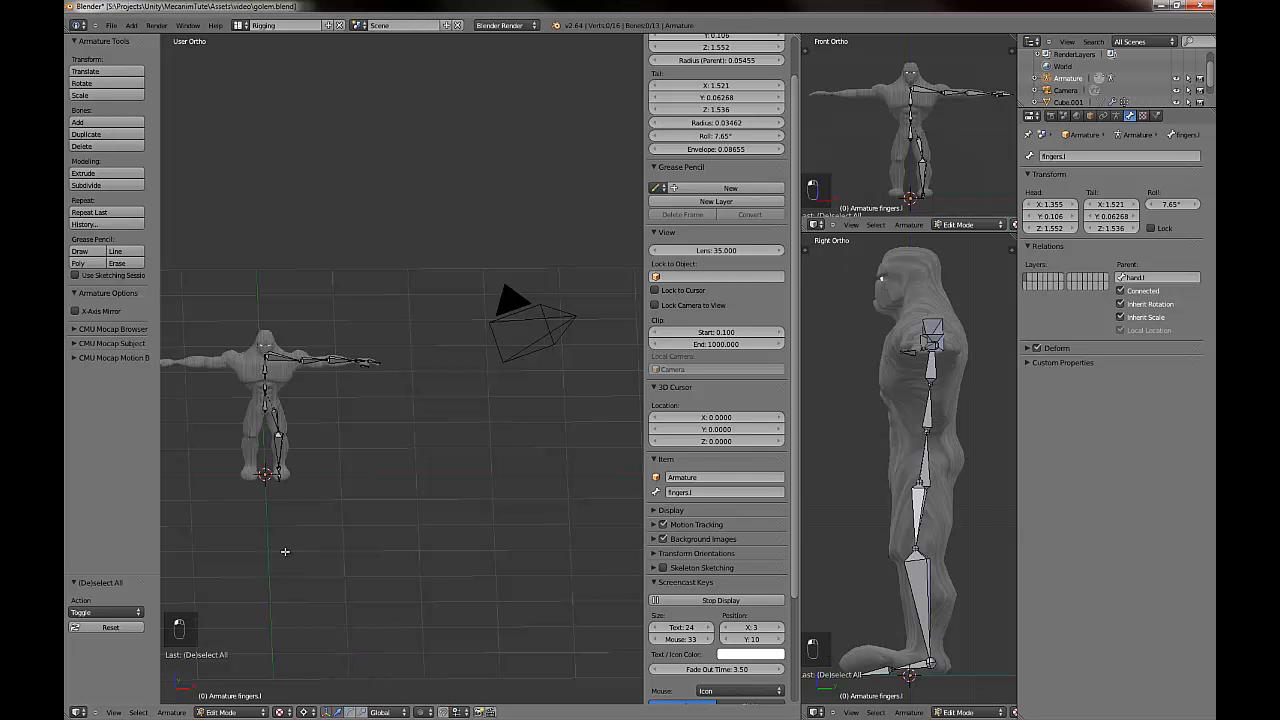
Box-select all left leg, arm and hand bones and add the left shoulder bone to the selection.
{"action": "middle_click_drag", "start_coordinate": [284, 552], "coordinate": [457, 558], "text": "shift"}
{"action": "scroll", "coordinate": [396, 530], "scroll_direction": "up", "scroll_amount": 2}
{"action": "key", "text": "b"}
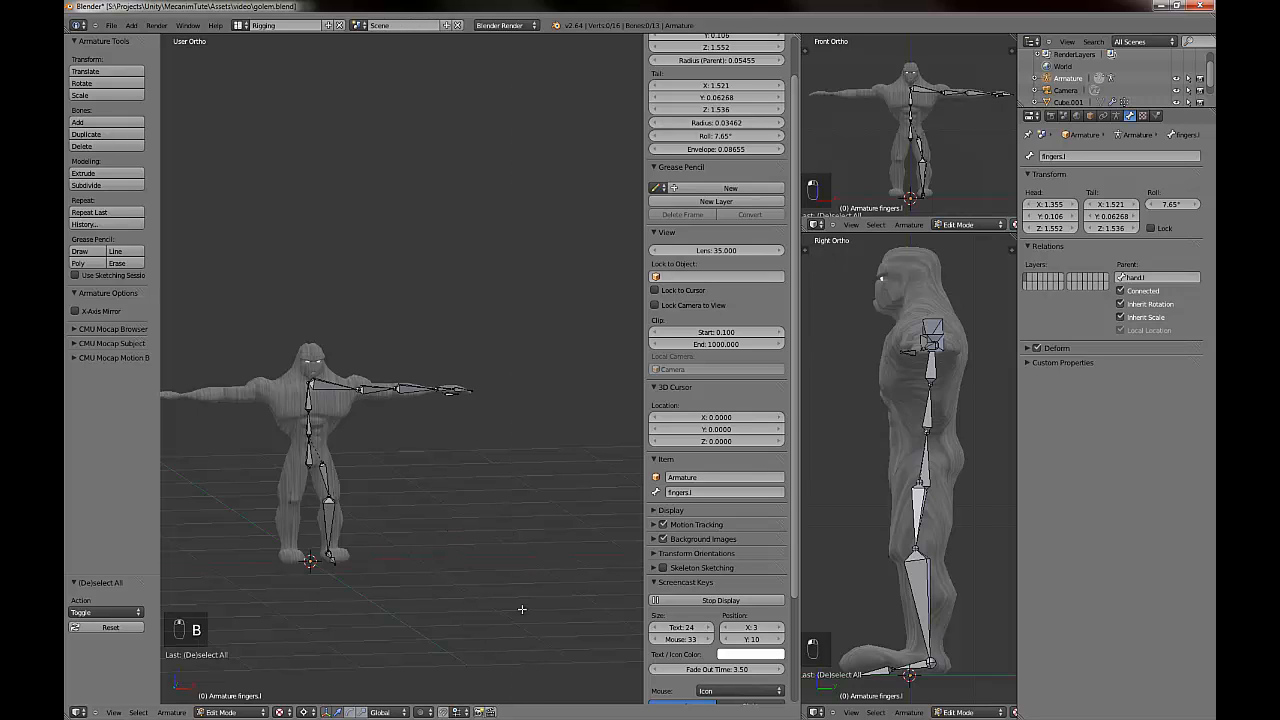
{"action": "left_click_drag", "start_coordinate": [520, 606], "coordinate": [318, 298]}
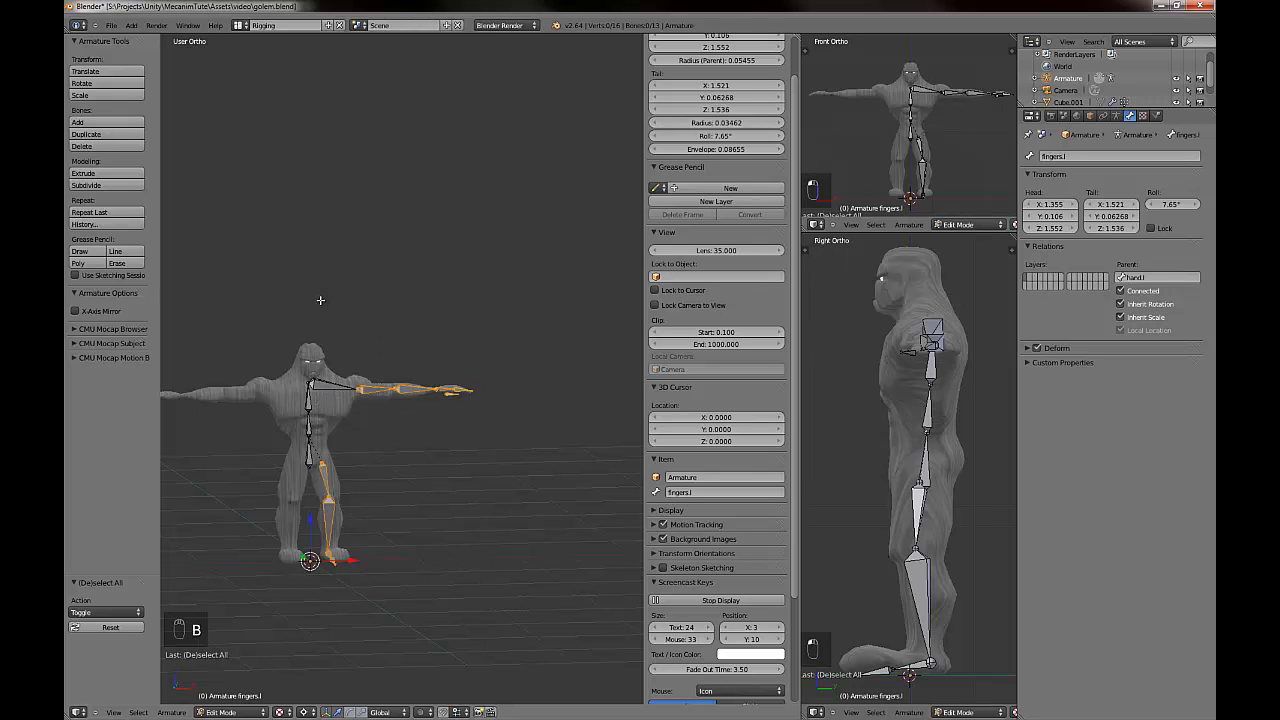
{"action": "right_click", "coordinate": [333, 382], "text": "shift"}
{"action": "middle_click_drag", "start_coordinate": [406, 500], "coordinate": [372, 517]}
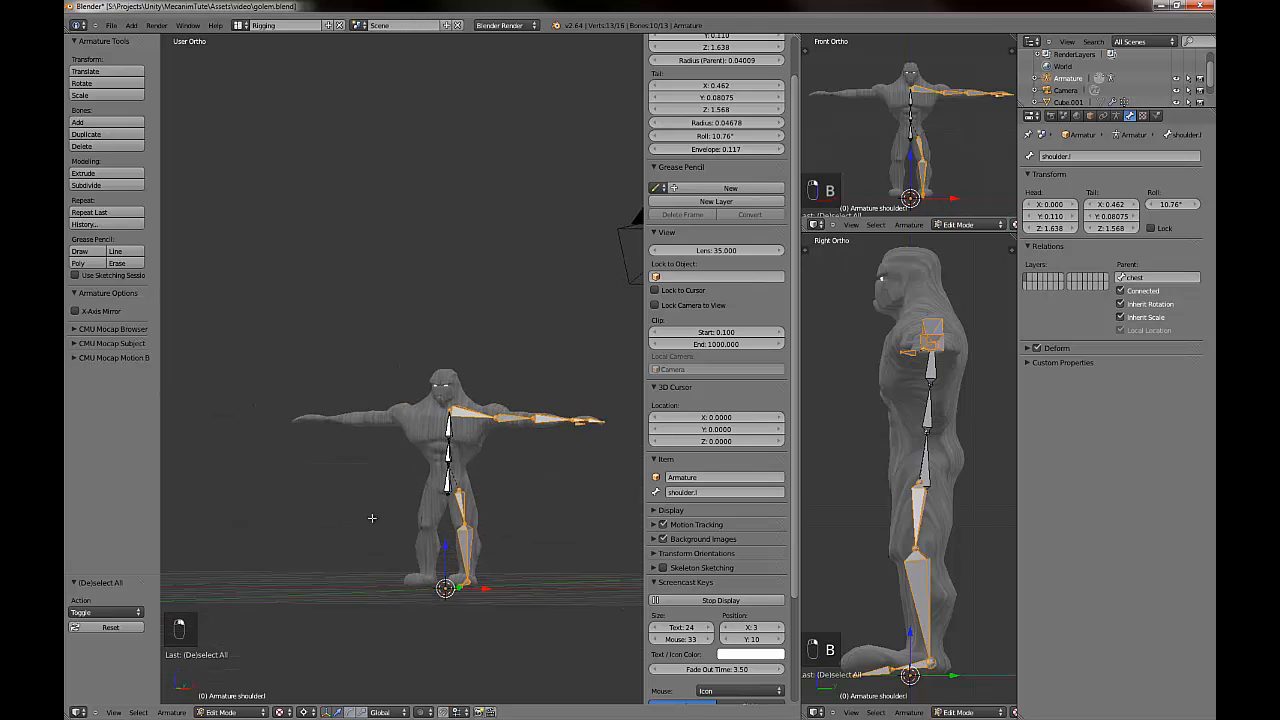
{"action": "scroll", "coordinate": [436, 544], "scroll_direction": "up", "scroll_amount": 3}
{"action": "key", "text": "KP_1"}
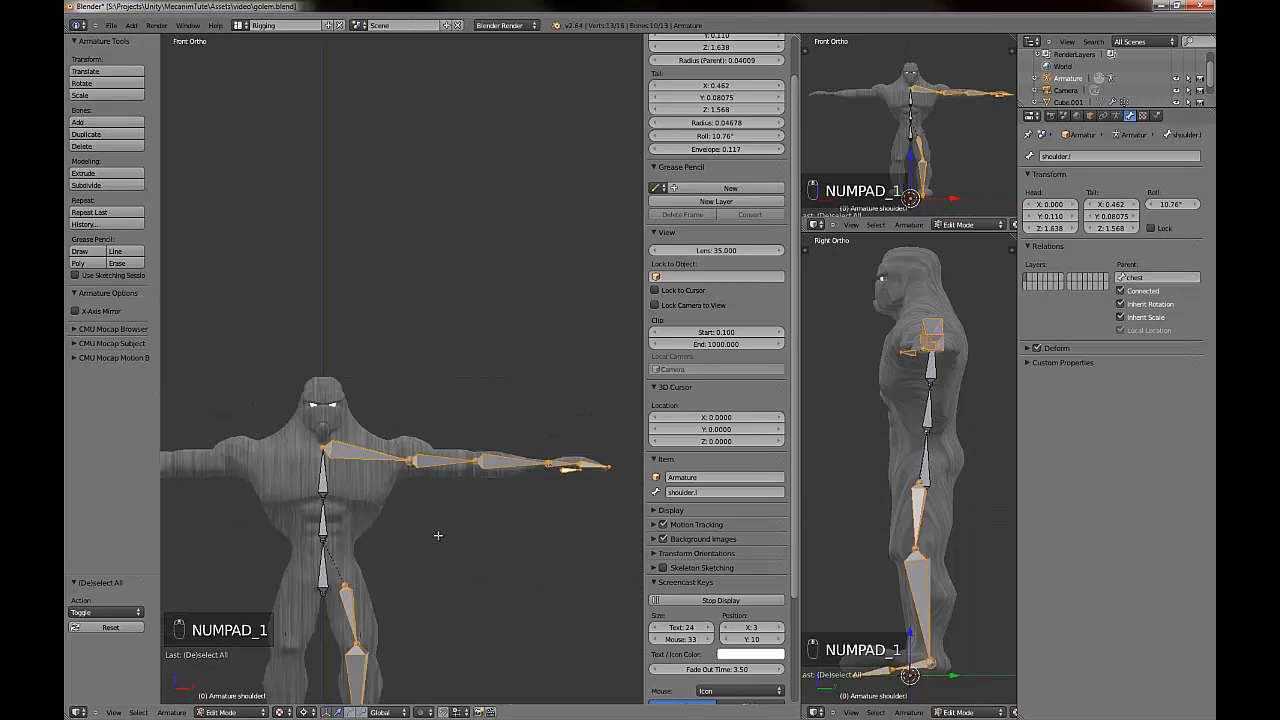
{"action": "scroll", "coordinate": [451, 434], "scroll_direction": "down", "scroll_amount": 3}
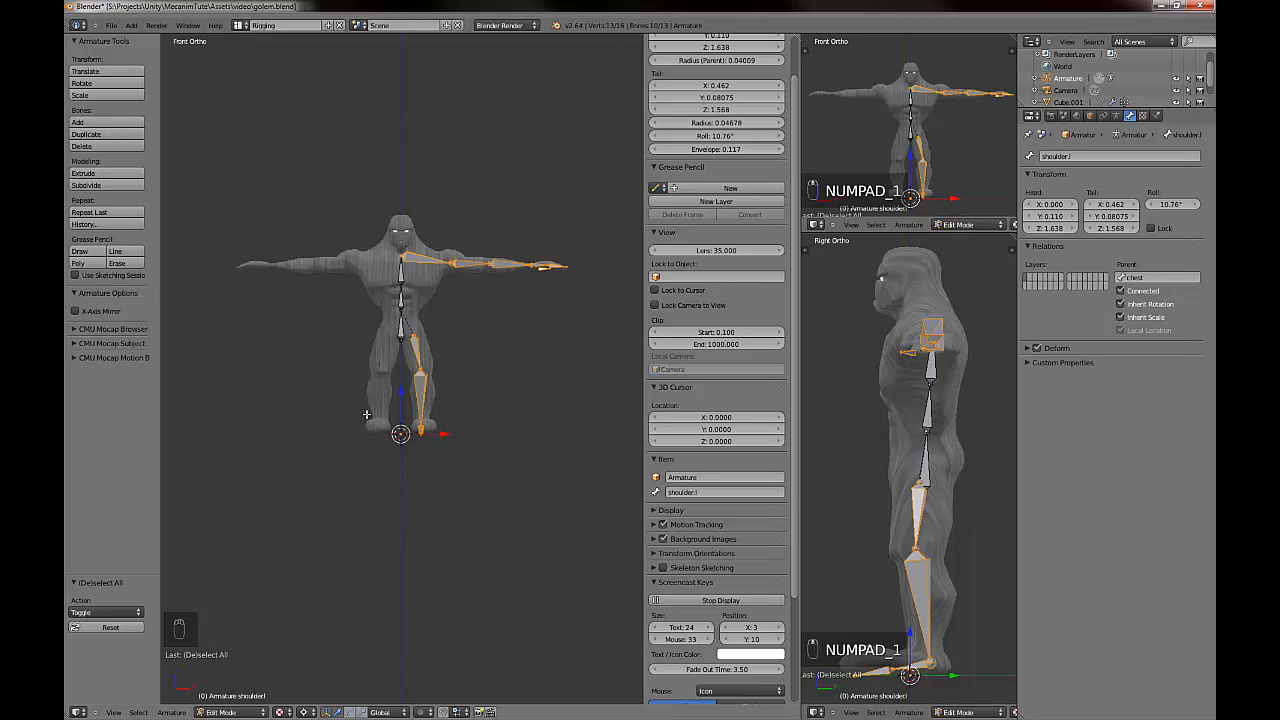
{"action": "key", "text": "x"}
{"action": "key", "text": "ctrl+j"}
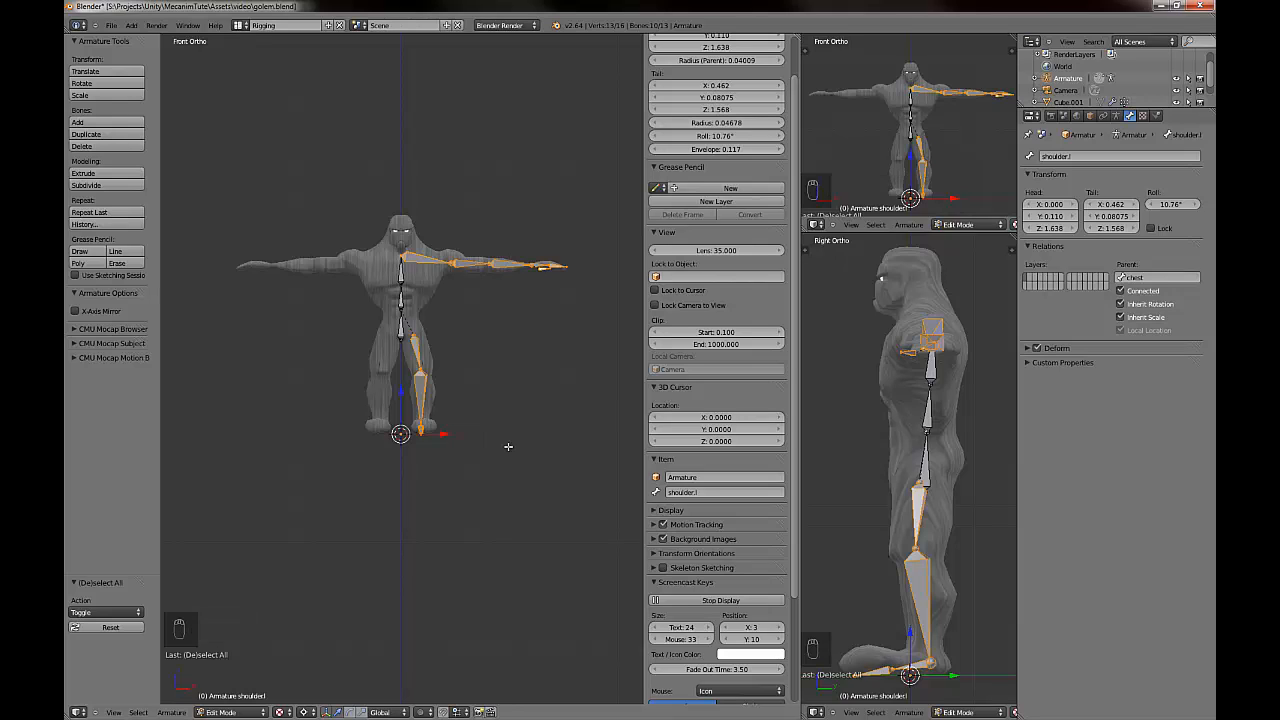
Duplicate the selected left-side bones in place and mirror the copies along global X onto the golem's right side.
{"action": "key", "text": "shift+d"}
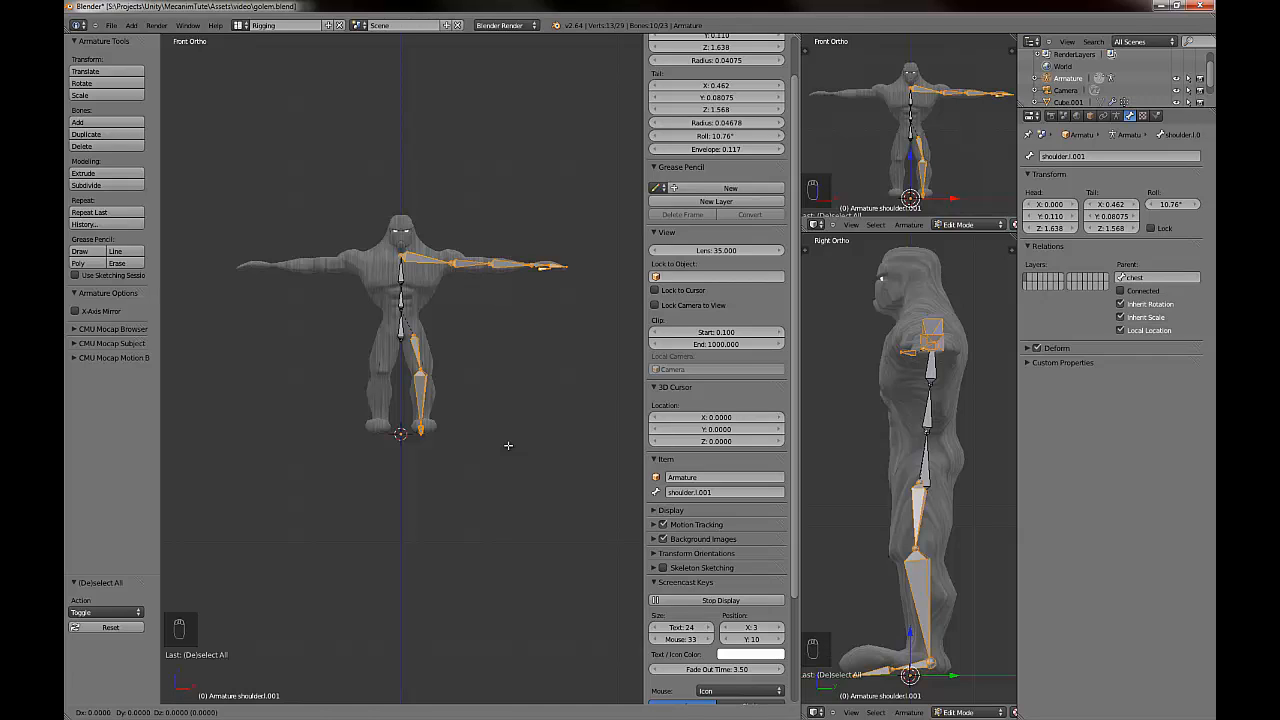
{"action": "left_click", "coordinate": [508, 445]}
{"action": "key", "text": "space"}
{"action": "type", "text": "Mirror"}
{"action": "key", "text": "Return"}
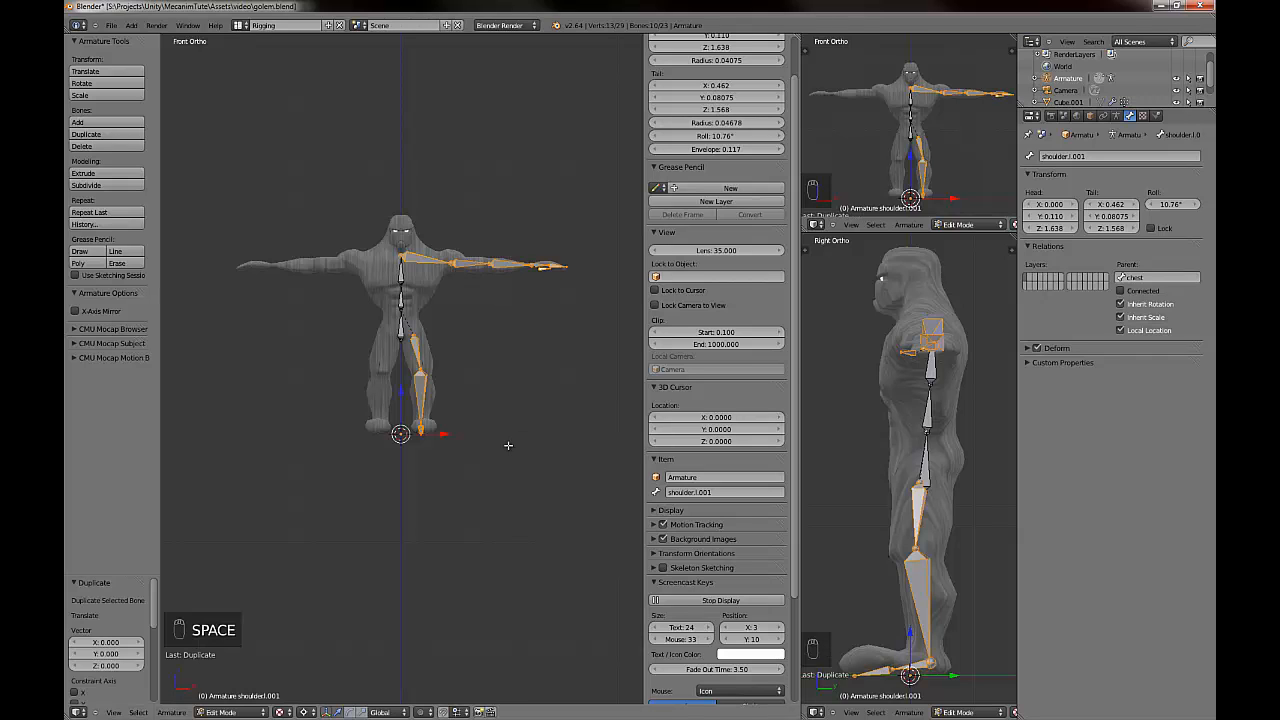
{"action": "key", "text": "x"}
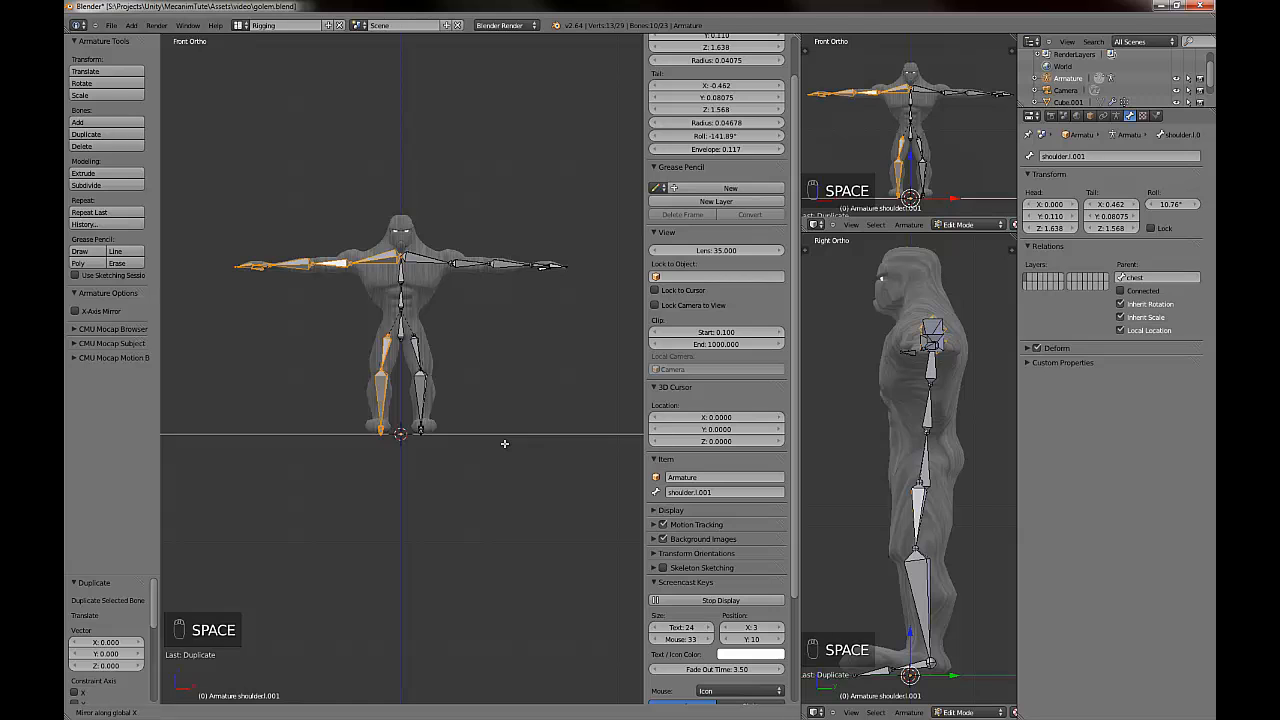
{"action": "left_click", "coordinate": [452, 428]}
{"action": "middle_click_drag", "start_coordinate": [388, 461], "coordinate": [418, 486]}
{"action": "key", "text": "KP_Decimal"}
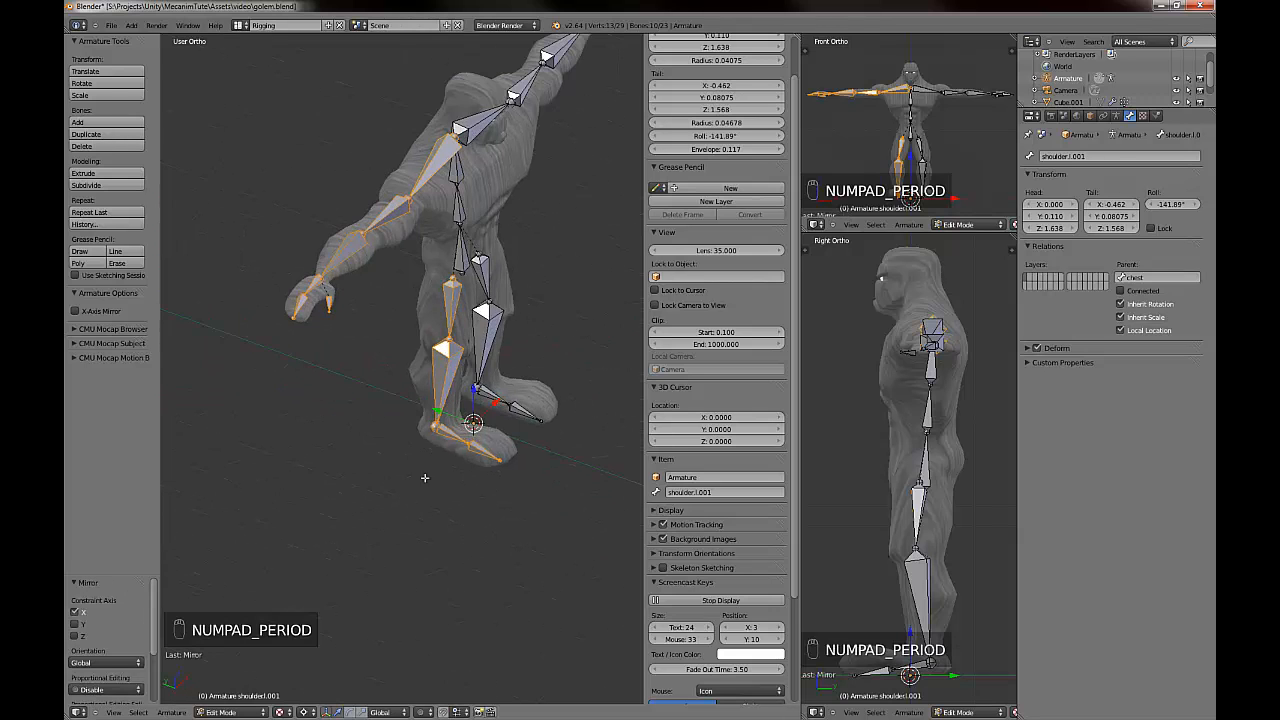
{"action": "scroll", "coordinate": [335, 455], "scroll_direction": "down", "scroll_amount": 3}
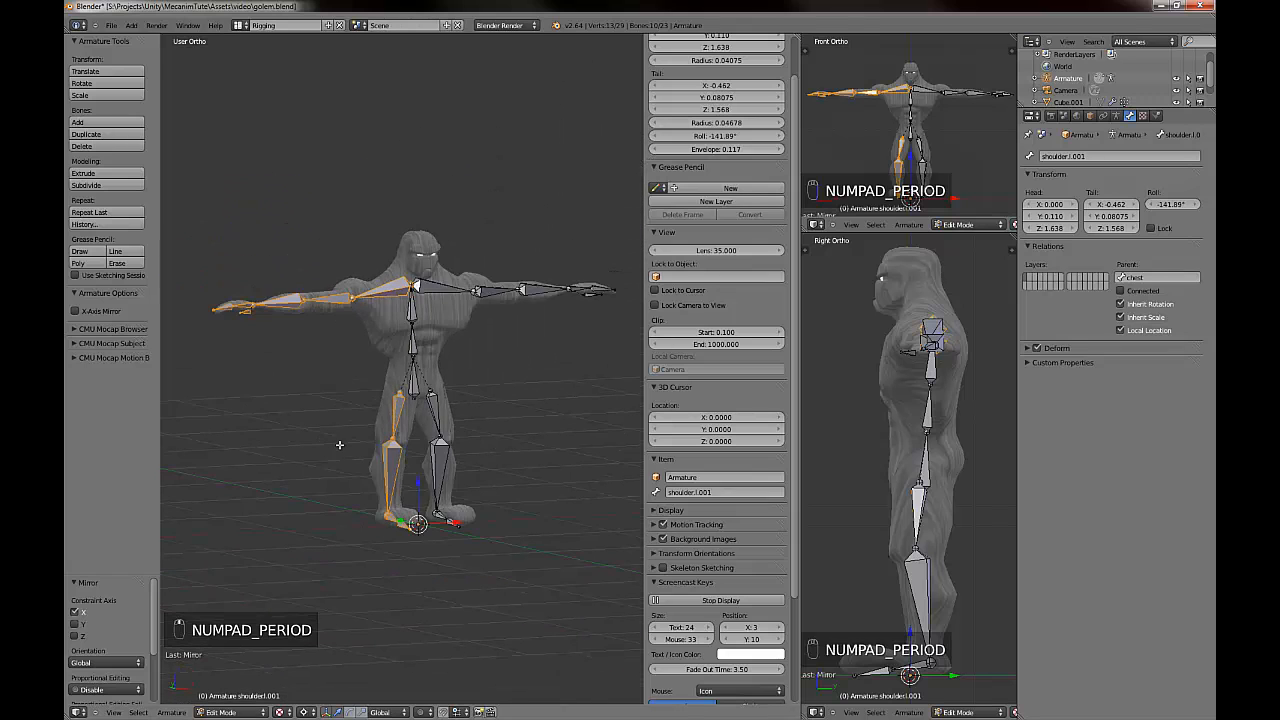
Extrude a new bone from the top joint of the chest bone, leaving its tip at the joint.
{"action": "right_click", "coordinate": [410, 295]}
{"action": "middle_click_drag", "start_coordinate": [410, 289], "coordinate": [441, 378]}
{"action": "right_click", "coordinate": [422, 276]}
{"action": "scroll", "coordinate": [430, 291], "scroll_direction": "up", "scroll_amount": 3}
{"action": "key", "text": "e"}
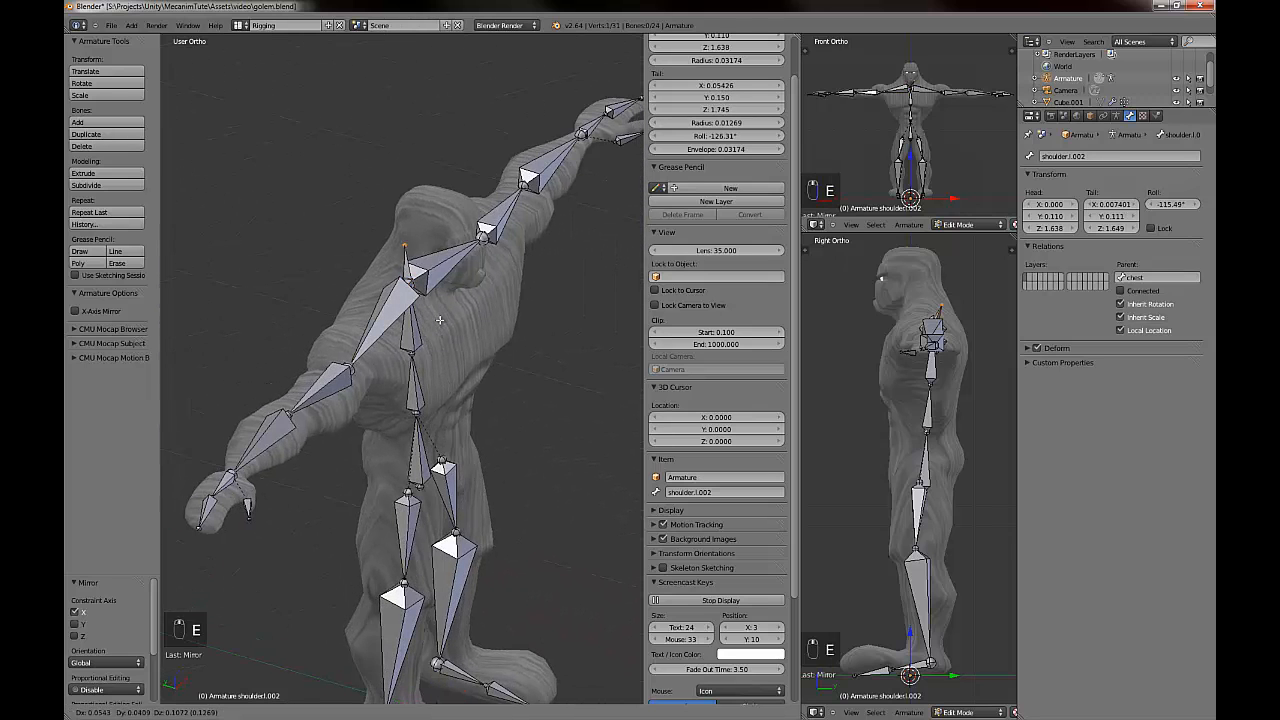
{"action": "right_click", "coordinate": [432, 292]}
{"action": "middle_click_drag", "start_coordinate": [452, 324], "coordinate": [416, 316]}
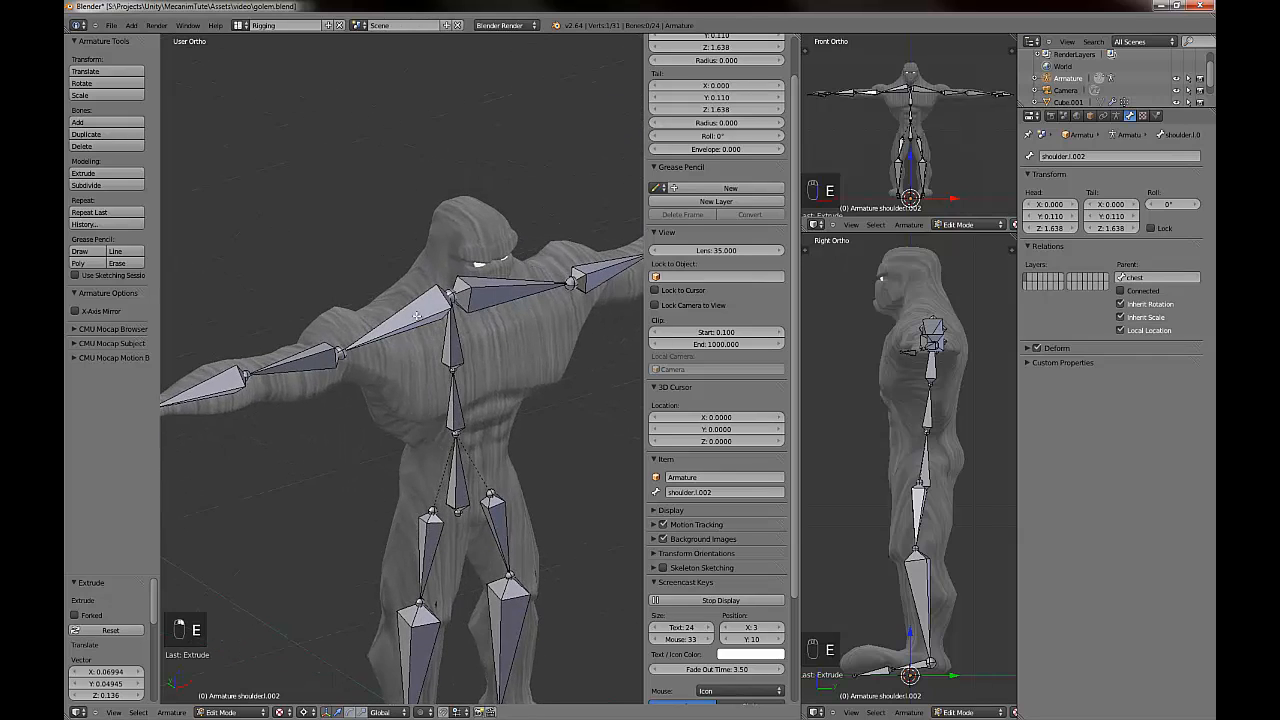
Switch the pivot point from the 3D cursor back to the selection and raise the new bone's tip to about Z 1.812.
{"action": "left_click", "coordinate": [304, 712]}
{"action": "left_click", "coordinate": [334, 662]}
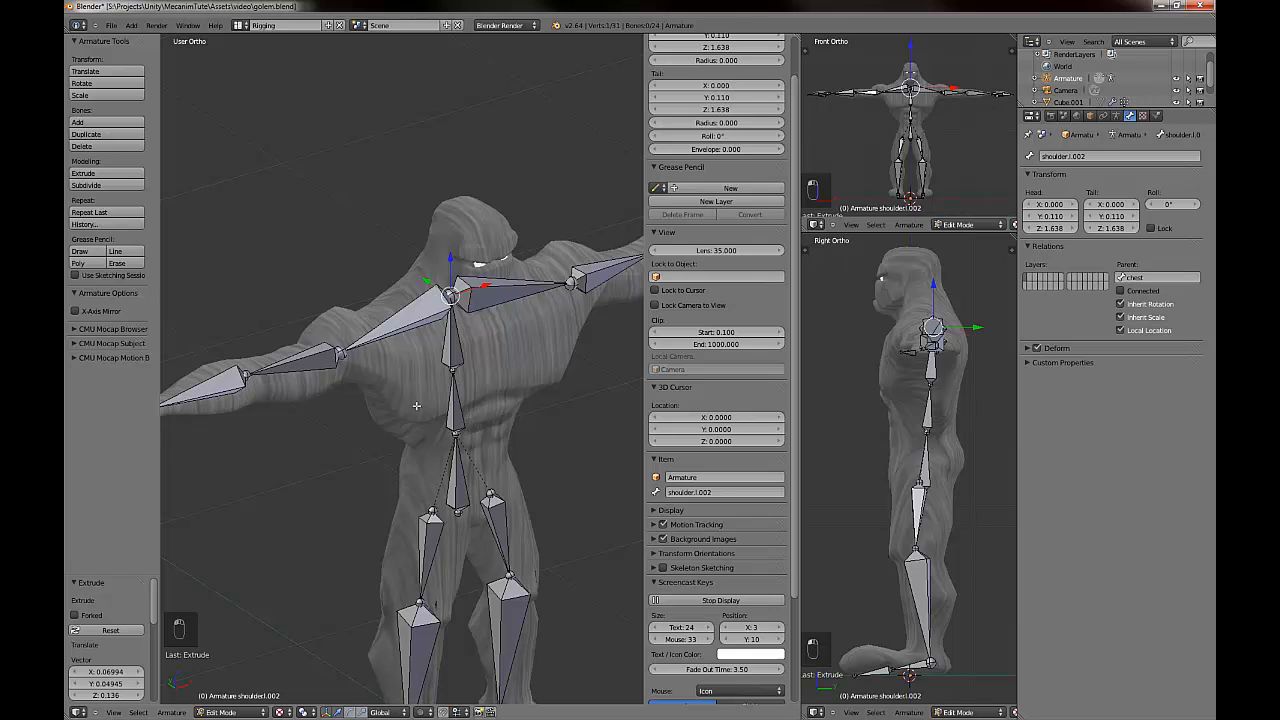
{"action": "key", "text": "g"}
{"action": "right_click", "coordinate": [446, 302]}
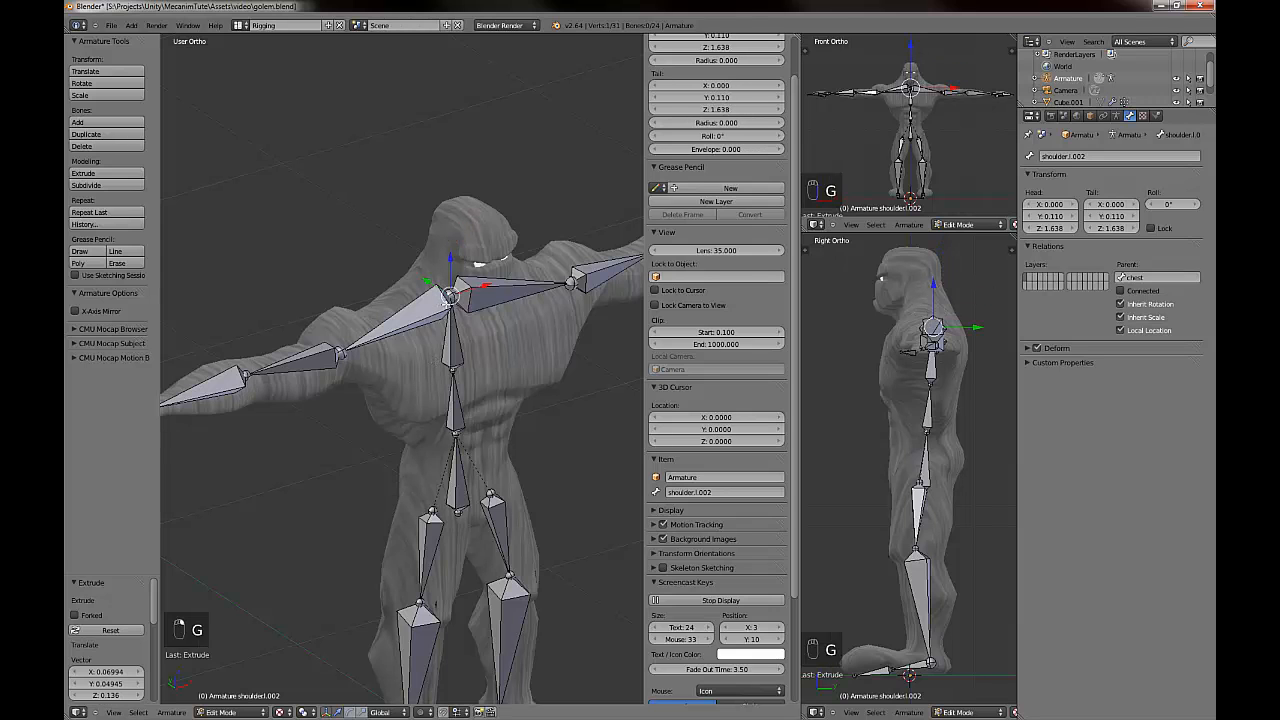
{"action": "left_click_drag", "start_coordinate": [448, 261], "coordinate": [449, 214]}
In right side view, move the neck bone's tip forward to about Y -0.005, Z 1.802 at the base of the head.
{"action": "middle_click_drag", "start_coordinate": [302, 332], "coordinate": [482, 353]}
{"action": "middle_click_drag", "start_coordinate": [365, 367], "coordinate": [367, 292]}
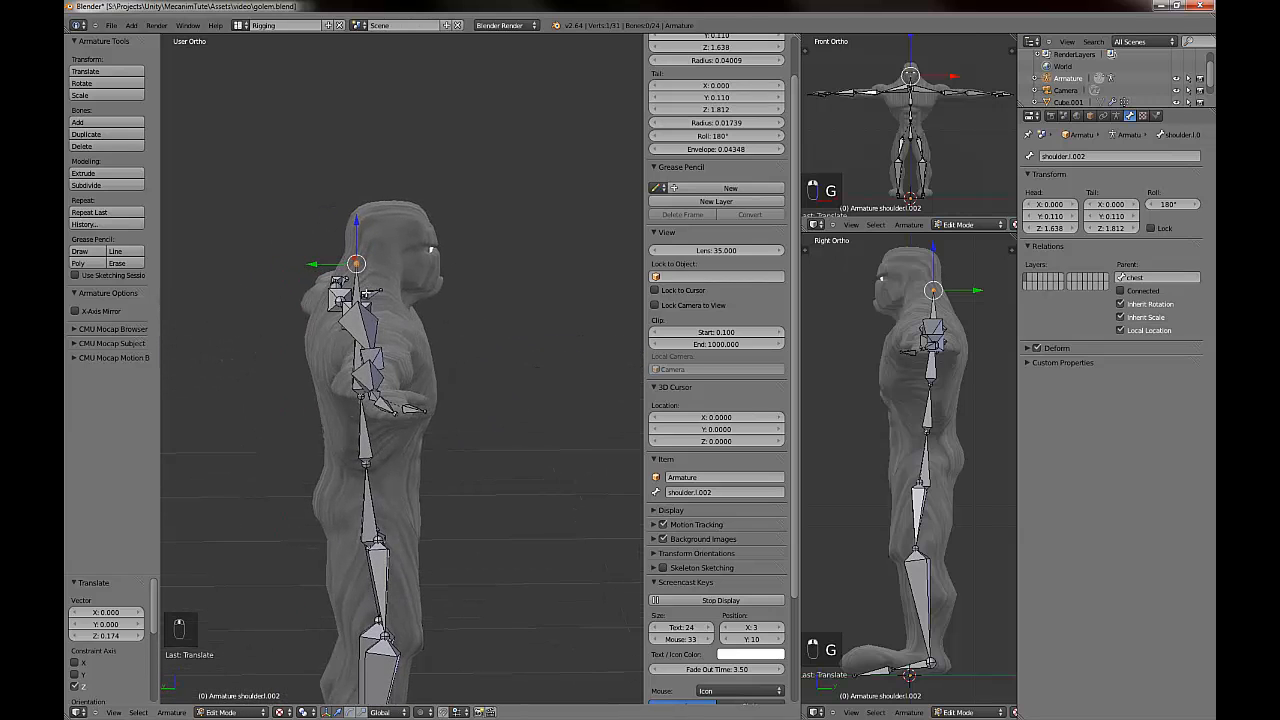
{"action": "key", "text": "KP_1"}
{"action": "key", "text": "KP_3"}
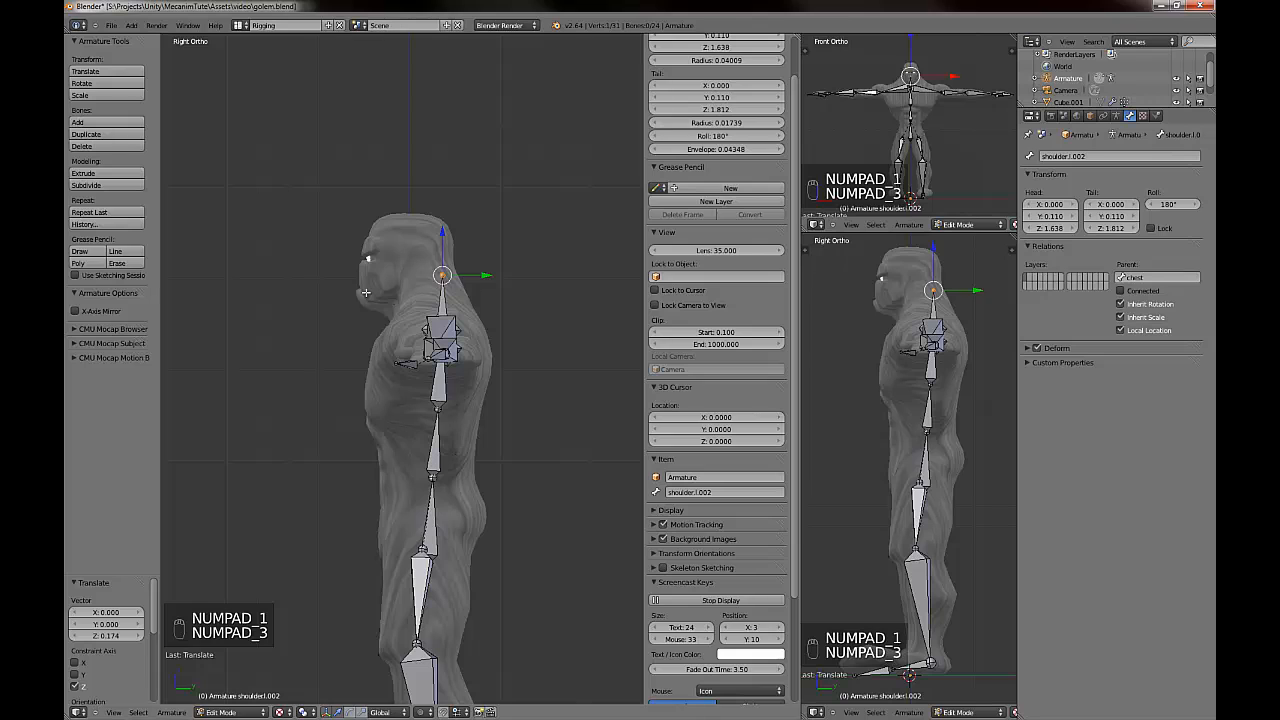
{"action": "key", "text": "g"}
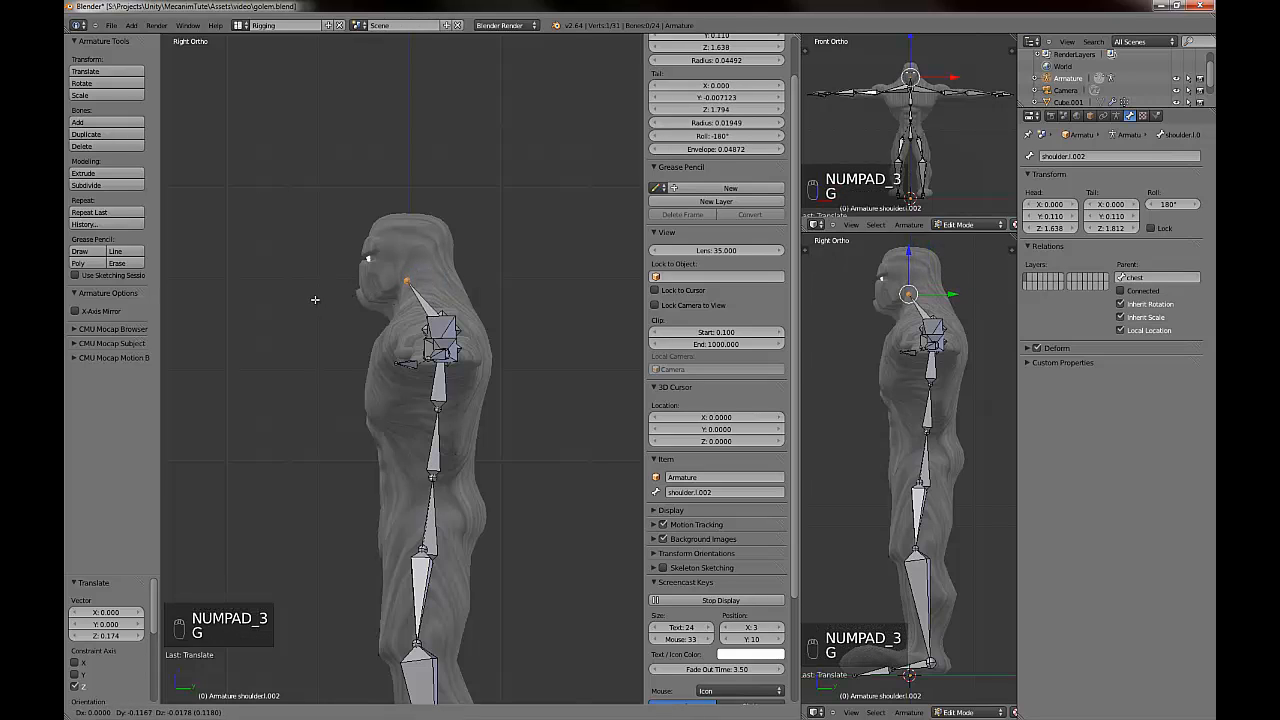
{"action": "left_click", "coordinate": [315, 297]}
Extrude a head bone straight up from the neck bone's tip, ending above the head at about Z 2.090.
{"action": "key", "text": "e"}
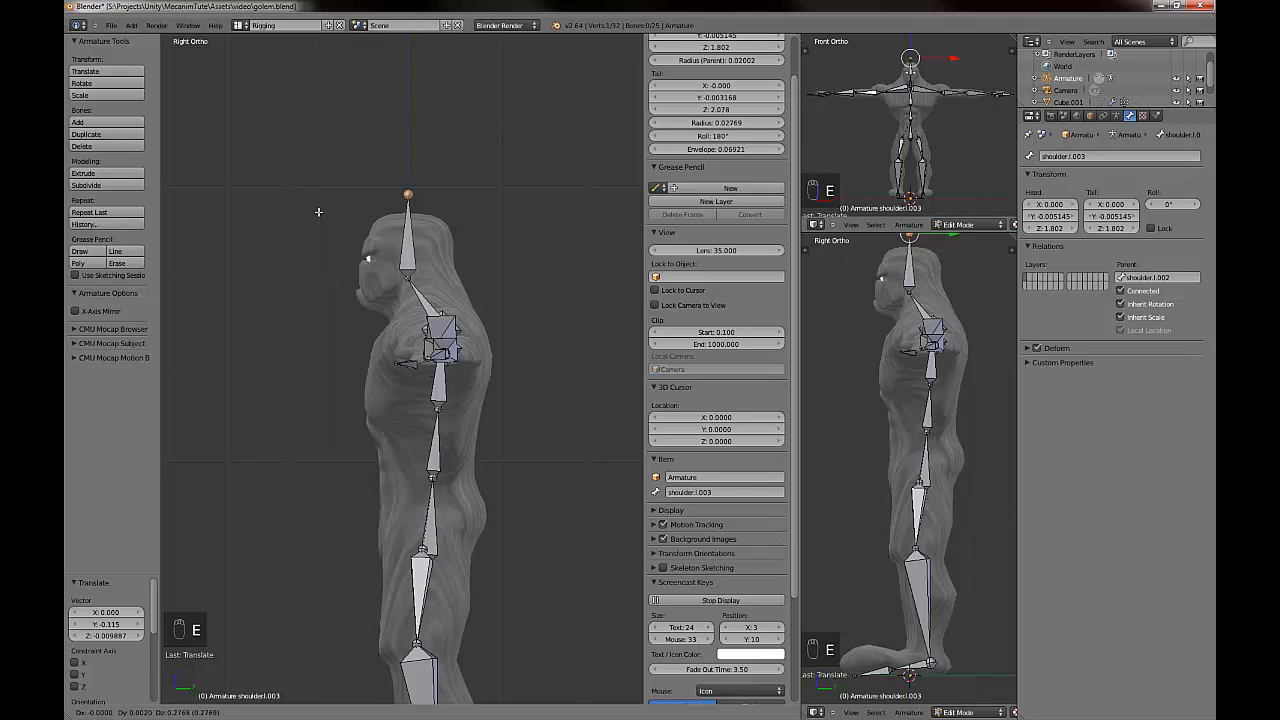
{"action": "left_click", "coordinate": [318, 208]}
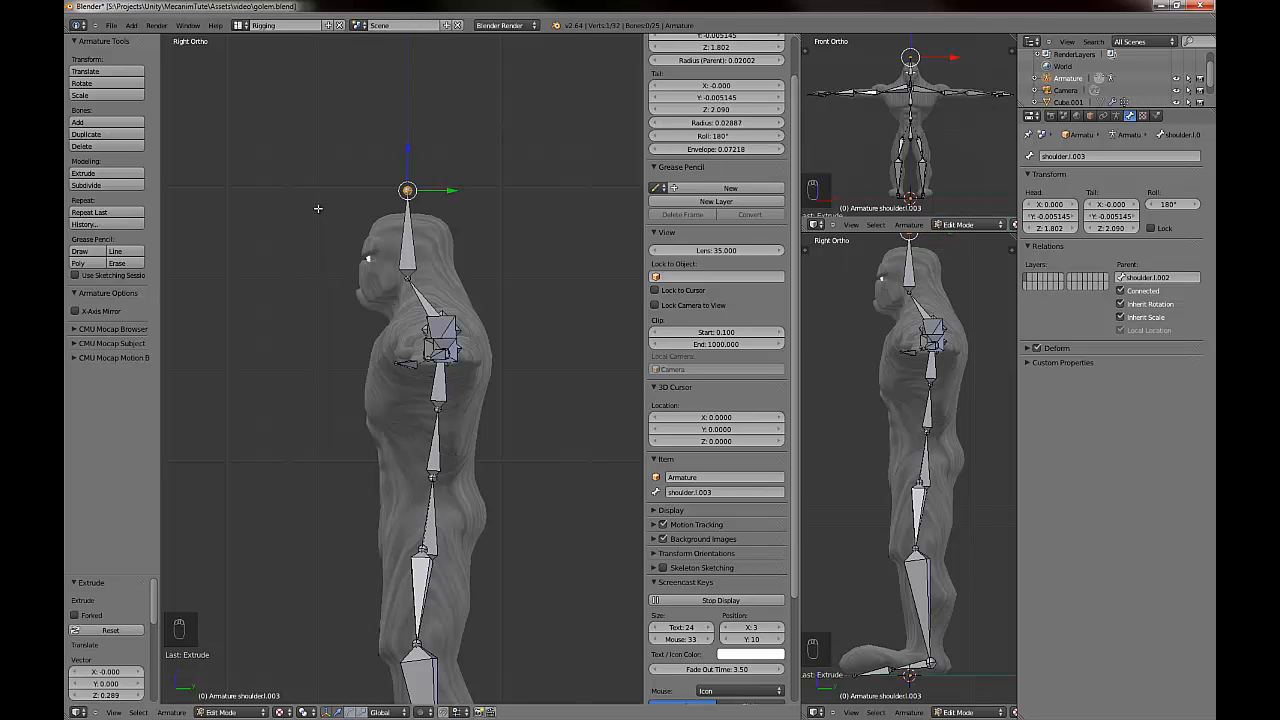
{"action": "middle_click_drag", "start_coordinate": [283, 267], "coordinate": [329, 376]}
{"action": "scroll", "coordinate": [330, 385], "scroll_direction": "down", "scroll_amount": 3}
{"action": "middle_click_drag", "start_coordinate": [312, 558], "coordinate": [375, 413]}
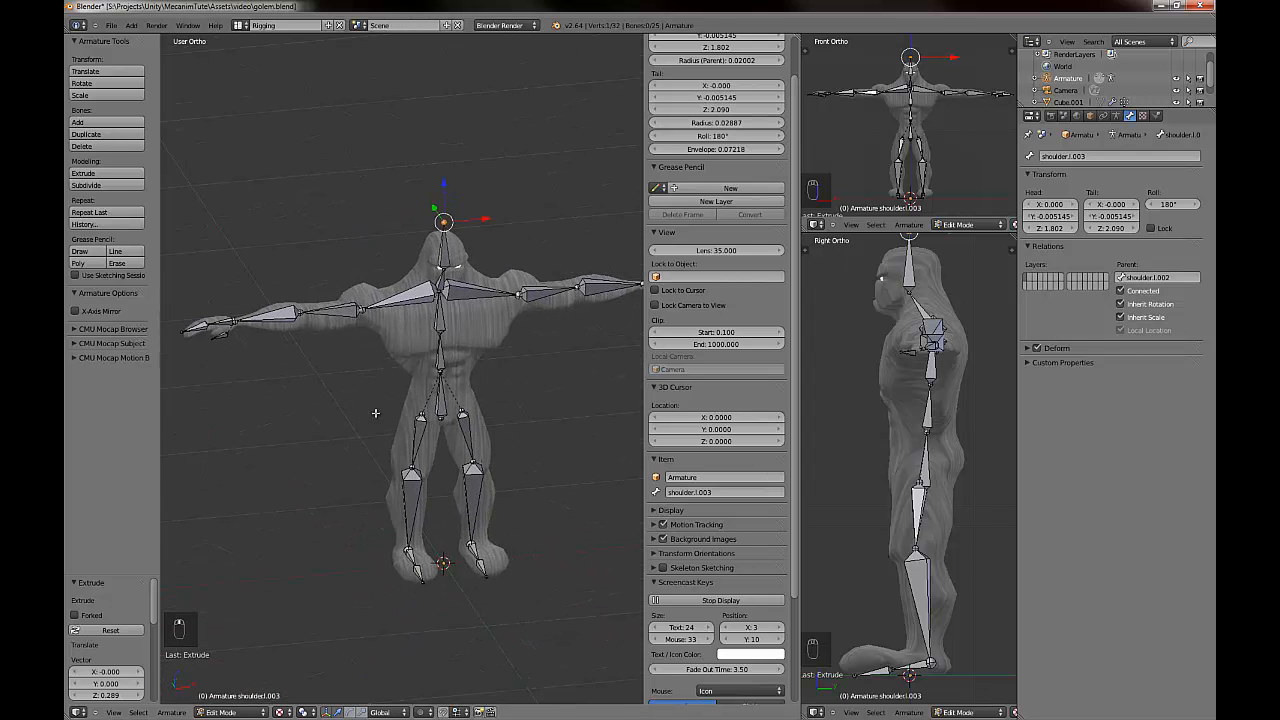
Rename the mirrored shoulder bone on the golem's right side as shoulder.r.
{"action": "right_click", "coordinate": [405, 303]}
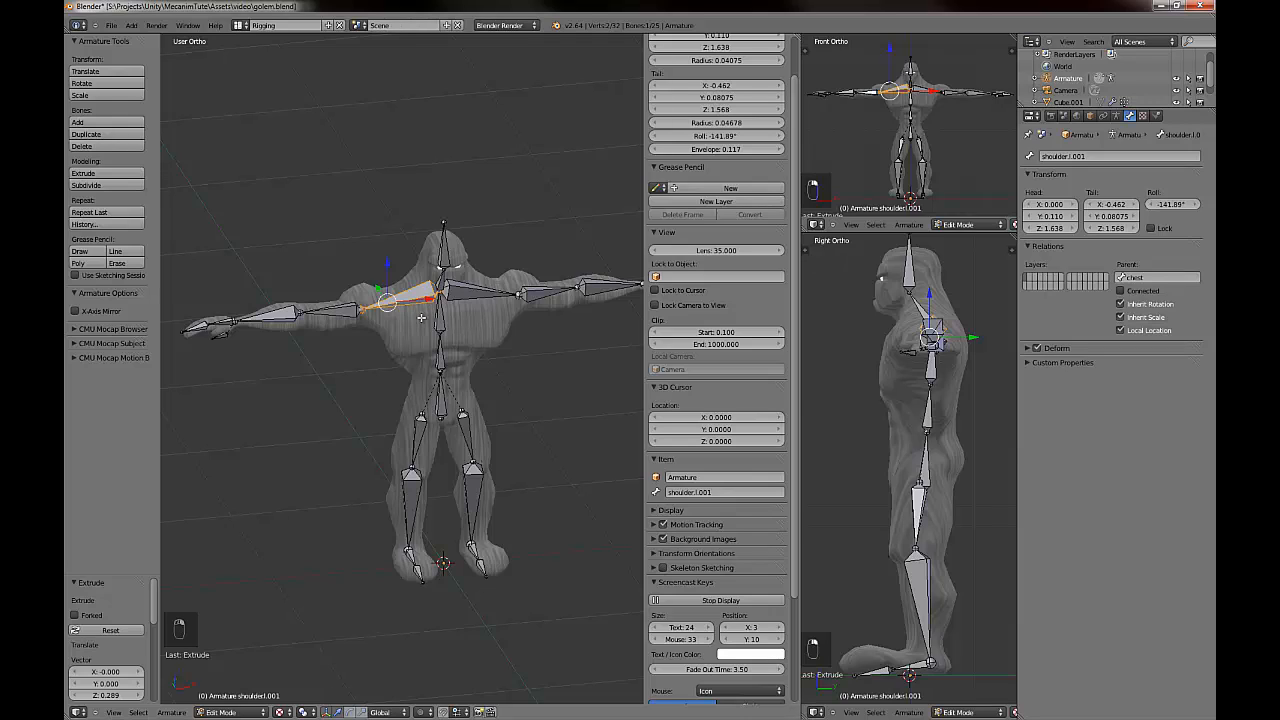
{"action": "left_click", "coordinate": [1110, 155]}
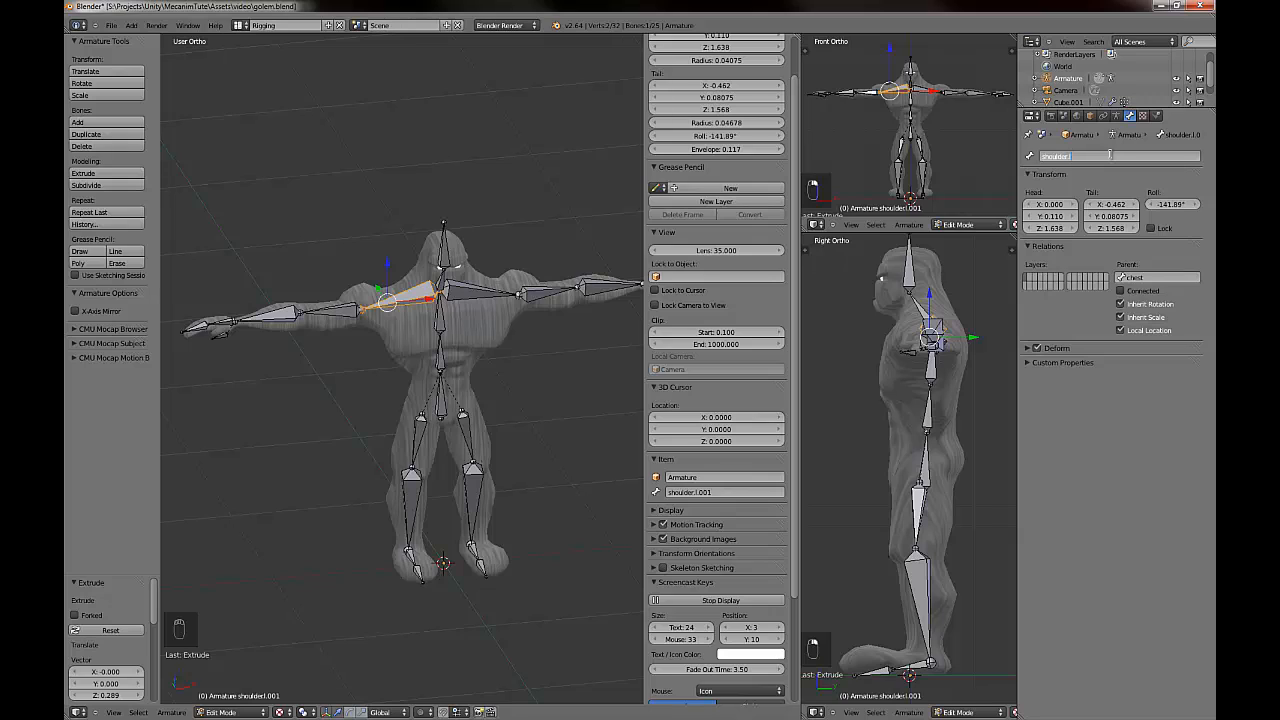
{"action": "type", "text": "shoulder.r"}
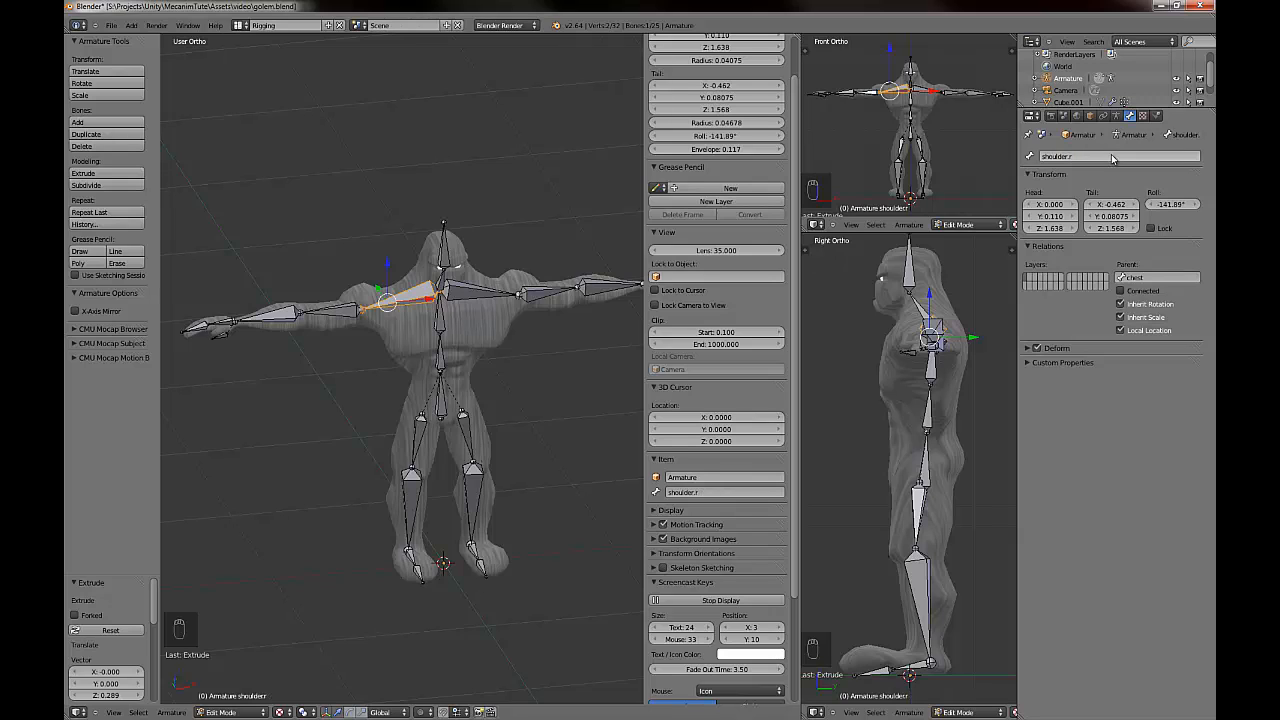
Rename the golem's right upper arm bone as upperarm.r and the right forearm bone as lowerarm.r.
{"action": "key", "text": "Return"}
{"action": "right_click", "coordinate": [342, 308]}
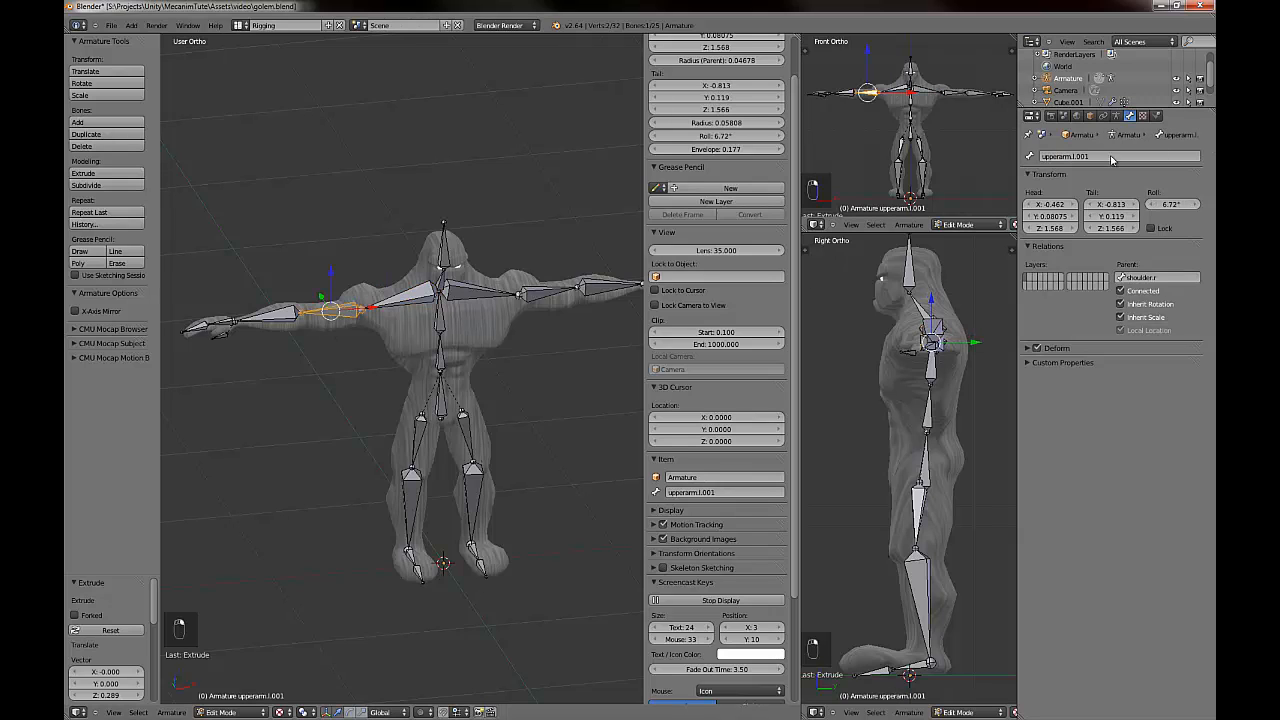
{"action": "left_click", "coordinate": [1107, 158]}
{"action": "type", "text": "upperarm.r"}
{"action": "key", "text": "Return"}
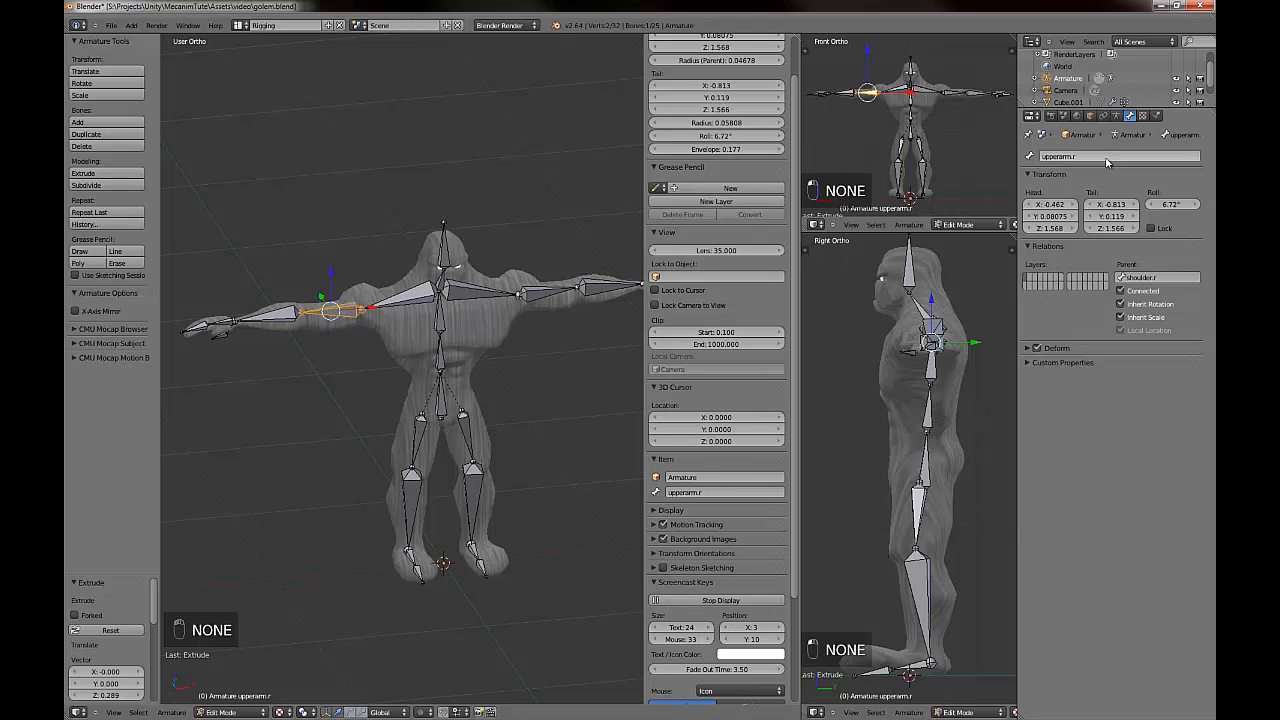
{"action": "right_click", "coordinate": [275, 317]}
{"action": "left_click", "coordinate": [1115, 158]}
{"action": "type", "text": "lowerarm.r"}
{"action": "key", "text": "Return"}
Rename the golem's right hand bone as hand.r and its finger bone as fingers.r.
{"action": "right_click", "coordinate": [200, 325]}
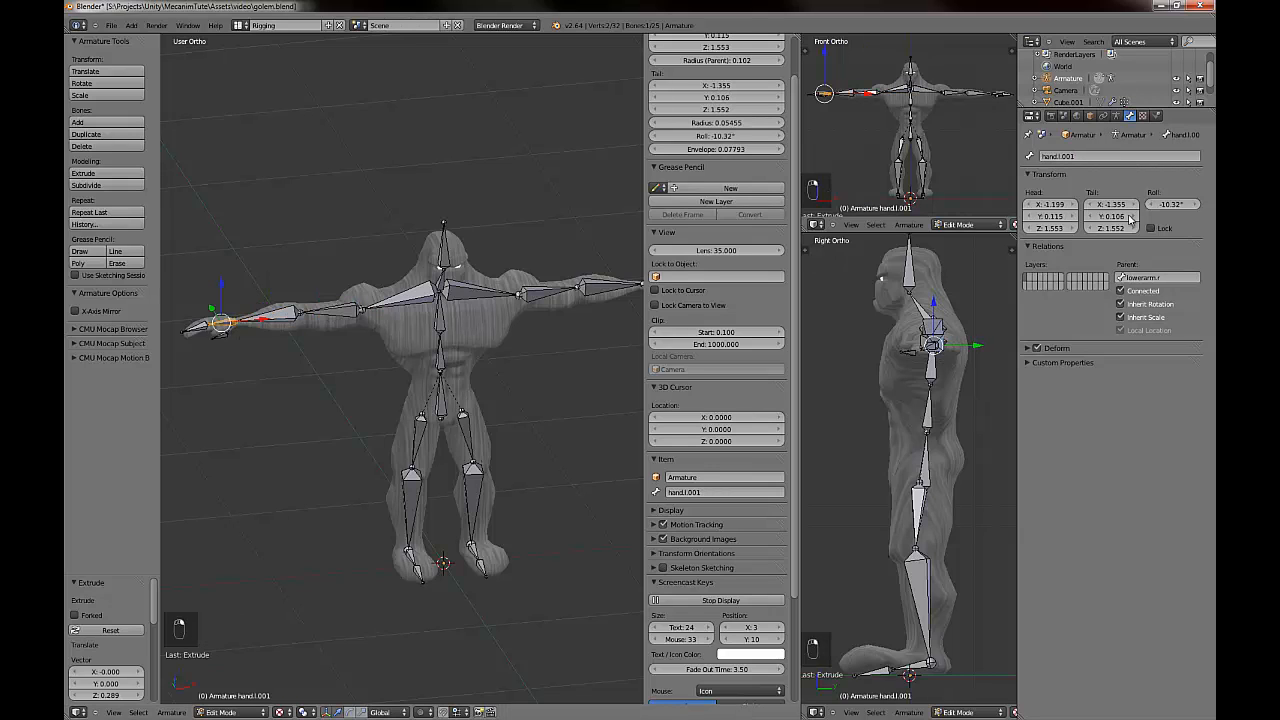
{"action": "right_click", "coordinate": [185, 328]}
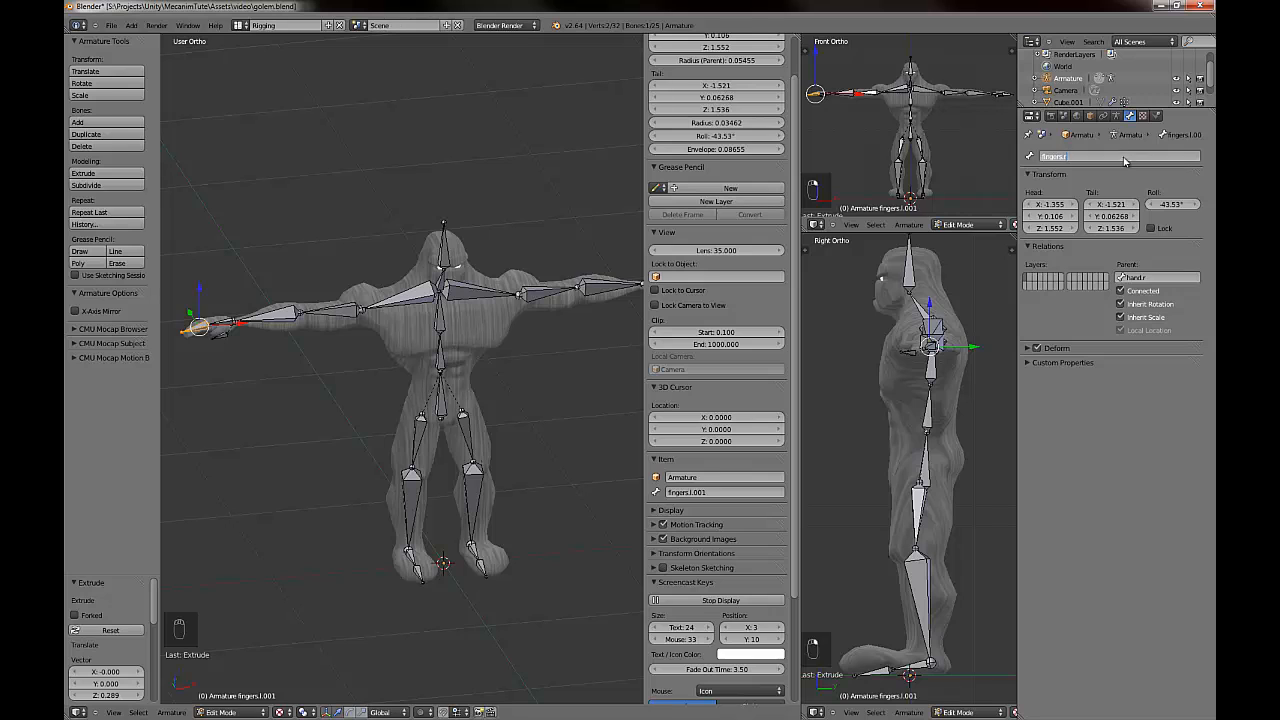
{"action": "double_click", "coordinate": [1090, 158]}
{"action": "key", "text": "BackSpace"}
{"action": "key", "text": "BackSpace"}
{"action": "key", "text": "BackSpace"}
{"action": "key", "text": "BackSpace"}
{"action": "key", "text": "BackSpace"}
{"action": "type", "text": "r"}
{"action": "key", "text": "Return"}
Rename the golem's right thigh bone as upperleg.r and the right shin bone as lowerleg.r.
{"action": "middle_click_drag", "start_coordinate": [530, 370], "coordinate": [440, 405]}
{"action": "right_click", "coordinate": [361, 405]}
{"action": "left_click", "coordinate": [1094, 155]}
{"action": "left_click_drag", "start_coordinate": [1070, 157], "coordinate": [1150, 161]}
{"action": "type", "text": "r"}
{"action": "key", "text": "Return"}
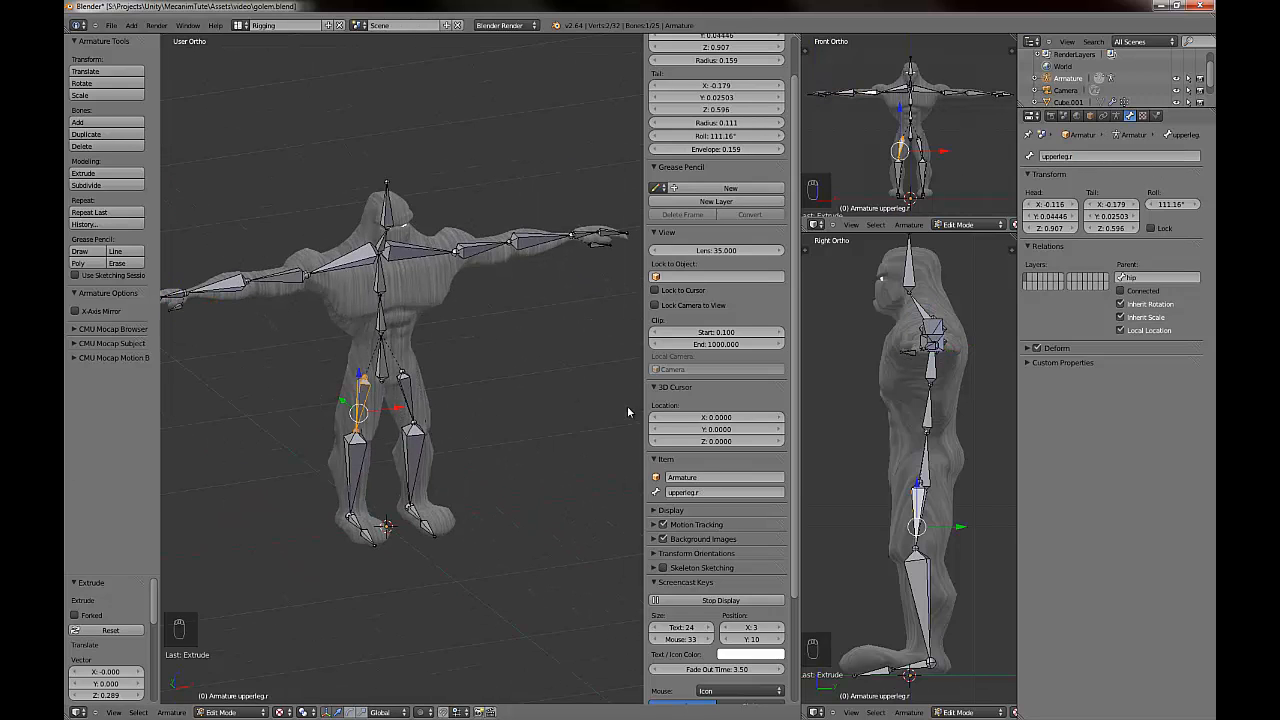
{"action": "right_click", "coordinate": [355, 470]}
{"action": "left_click", "coordinate": [1085, 158]}
{"action": "type", "text": "r"}
{"action": "mouse_move", "coordinate": [1070, 158]}
{"action": "left_mouse_down"}
{"action": "mouse_move", "coordinate": [1106, 165]}
{"action": "mouse_move", "coordinate": [1092, 160]}
{"action": "left_mouse_up"}
Rename the golem's right foot bone as foot.r and the right toe bone as toe.r.
{"action": "right_click", "coordinate": [357, 525]}
{"action": "left_click", "coordinate": [1085, 158]}
{"action": "type", "text": "r"}
{"action": "key", "text": "Return"}
{"action": "right_click", "coordinate": [367, 538]}
{"action": "left_click", "coordinate": [1085, 157]}
{"action": "type", "text": "r"}
{"action": "key", "text": "Return"}
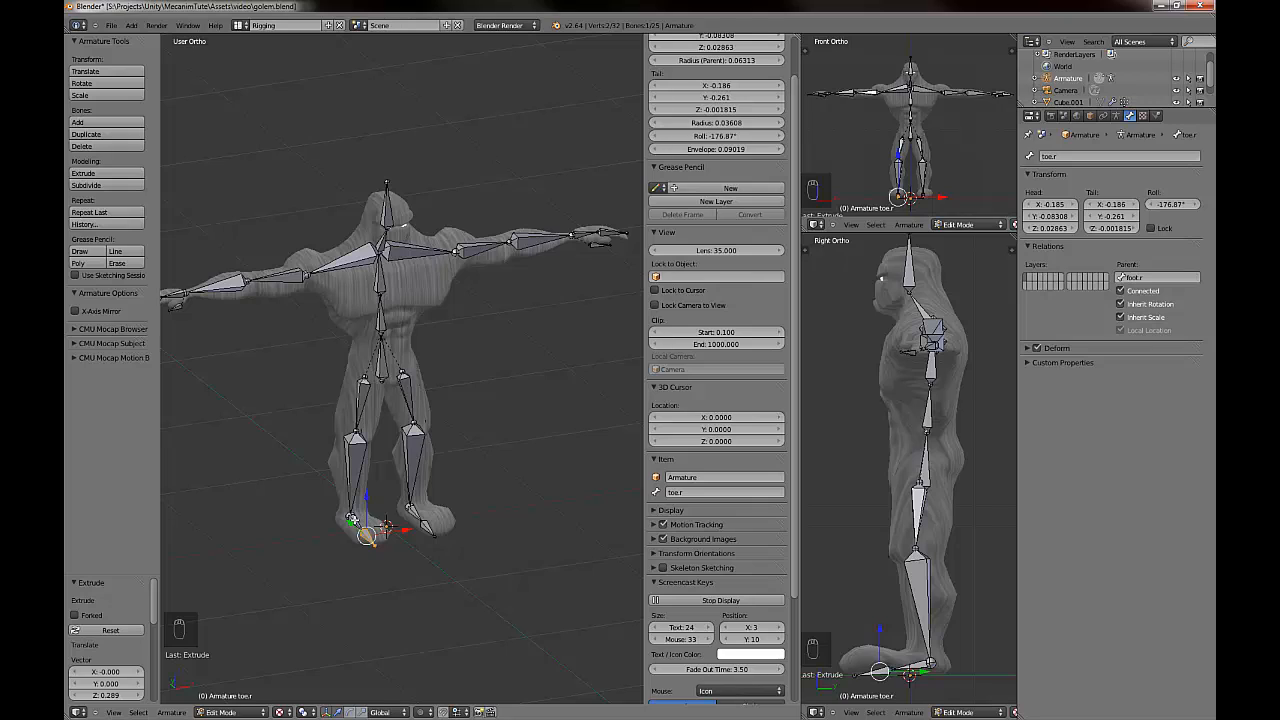
Check the names of the right foot, leg, upper arm and shoulder bones one by one.
{"action": "right_click", "coordinate": [354, 522]}
{"action": "right_click", "coordinate": [353, 440]}
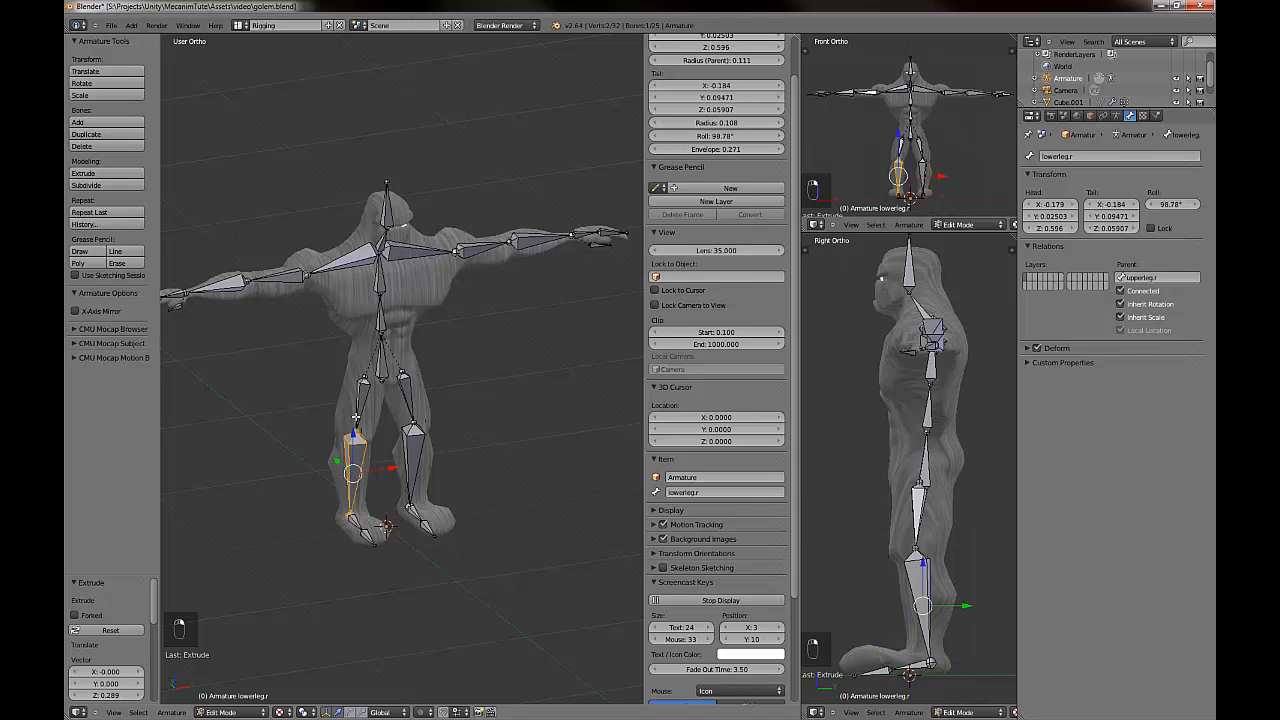
{"action": "right_click", "coordinate": [365, 396]}
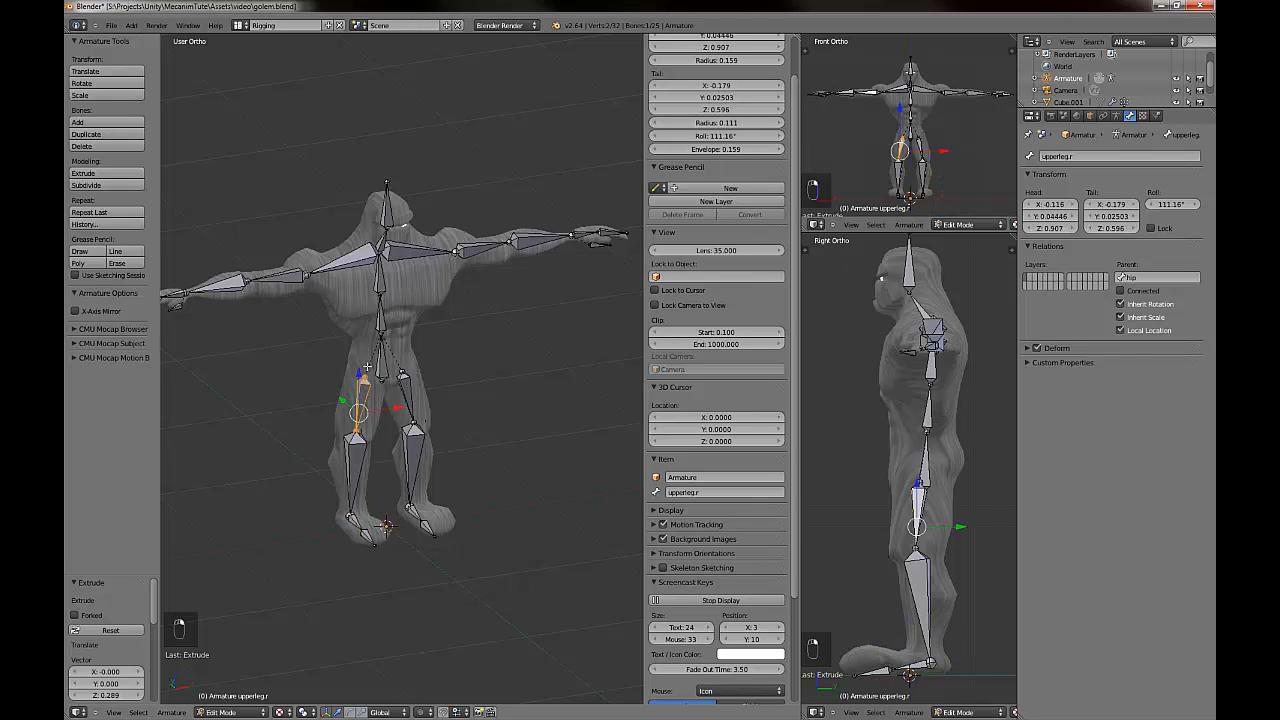
{"action": "right_click", "coordinate": [285, 281]}
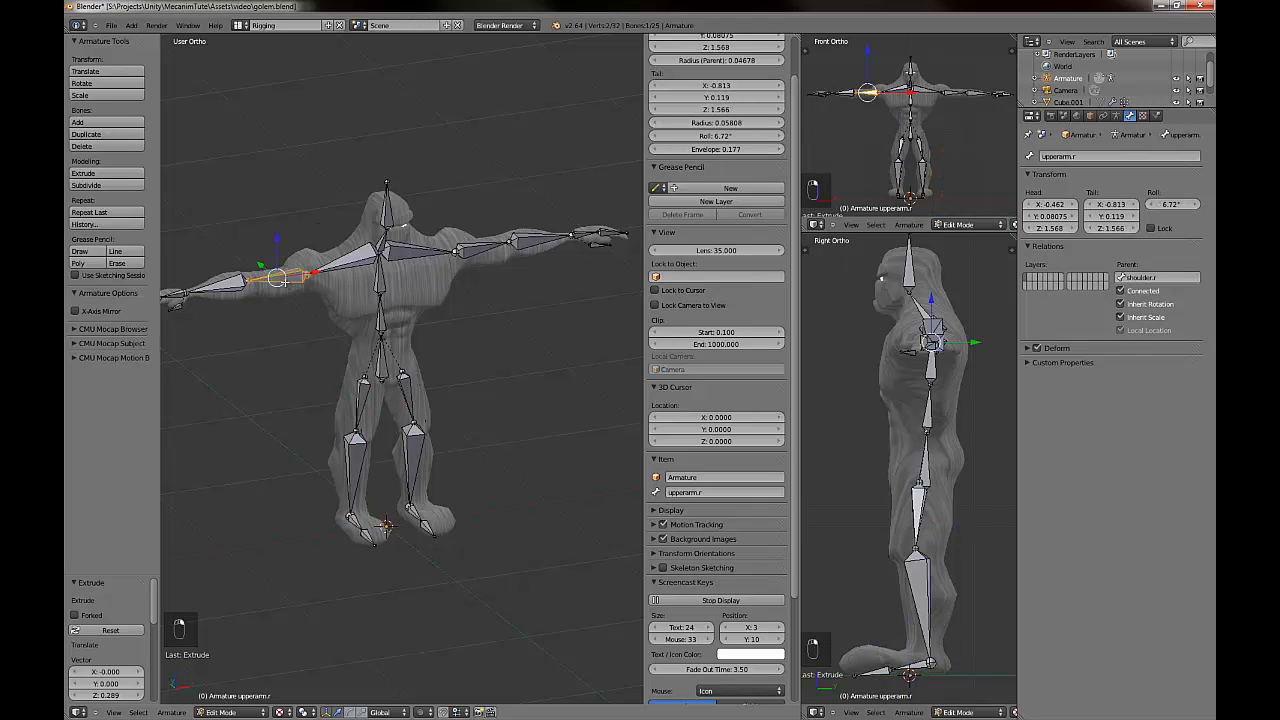
{"action": "right_click", "coordinate": [353, 273]}
{"action": "middle_click_drag", "start_coordinate": [273, 403], "coordinate": [439, 514]}
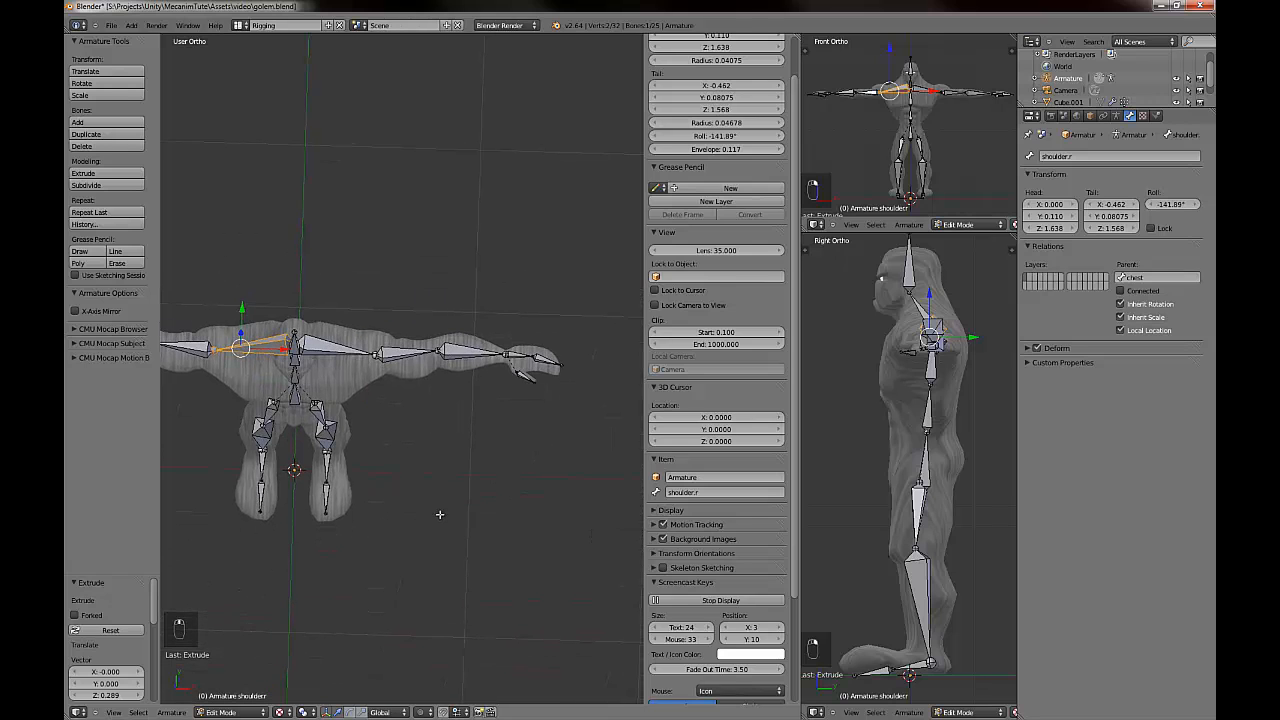
{"action": "middle_click_drag", "start_coordinate": [344, 501], "coordinate": [515, 487]}
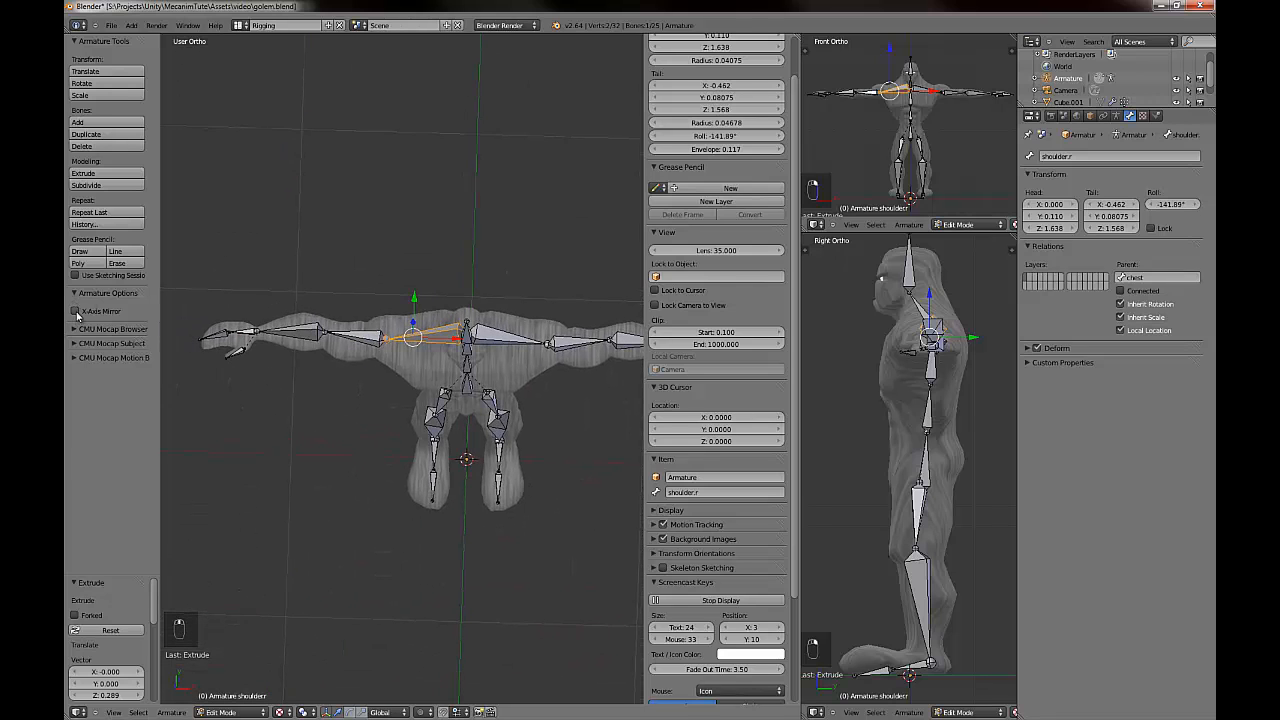
Enable X-axis mirrored armature editing and raise the thumb.r bone by about 0.021 along Z.
{"action": "right_click", "coordinate": [76, 310]}
{"action": "left_click", "coordinate": [75, 311]}
{"action": "middle_click_drag", "start_coordinate": [270, 388], "coordinate": [377, 395]}
{"action": "right_click", "coordinate": [234, 353]}
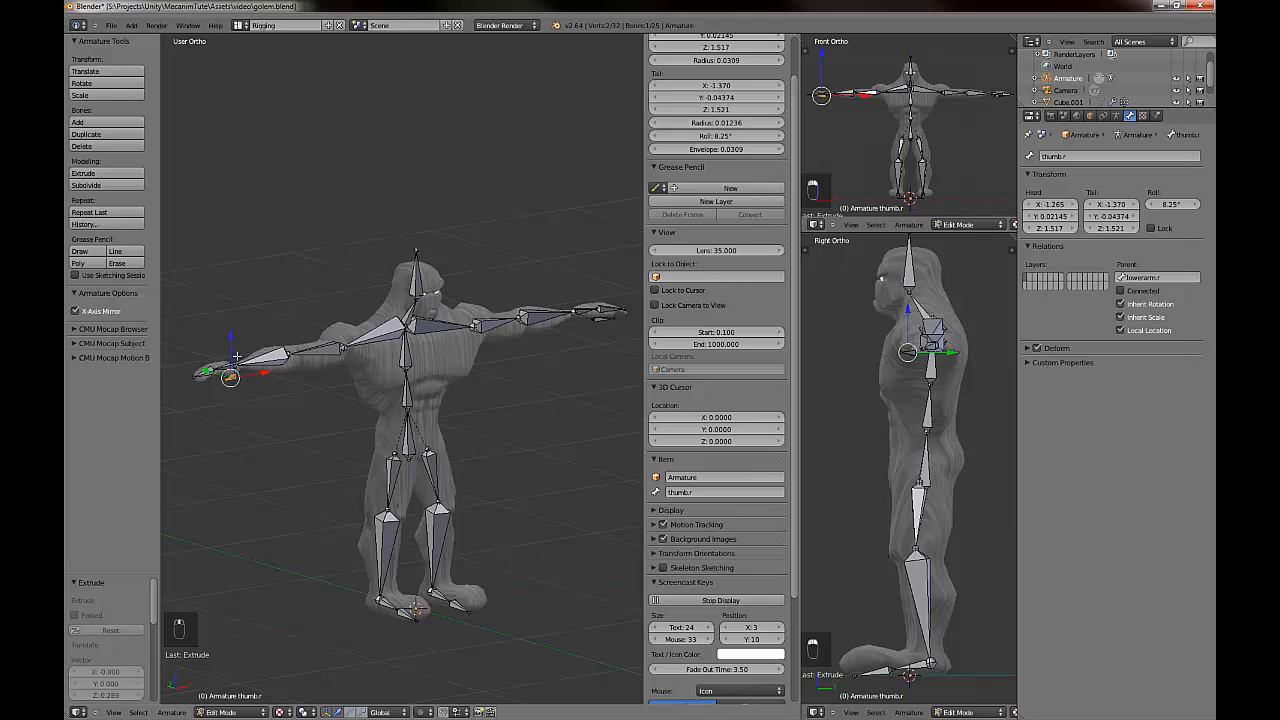
{"action": "left_click_drag", "start_coordinate": [230, 342], "coordinate": [231, 338]}
{"action": "middle_click_drag", "start_coordinate": [270, 397], "coordinate": [490, 442]}
{"action": "scroll", "coordinate": [417, 434], "scroll_direction": "up", "scroll_amount": 5}
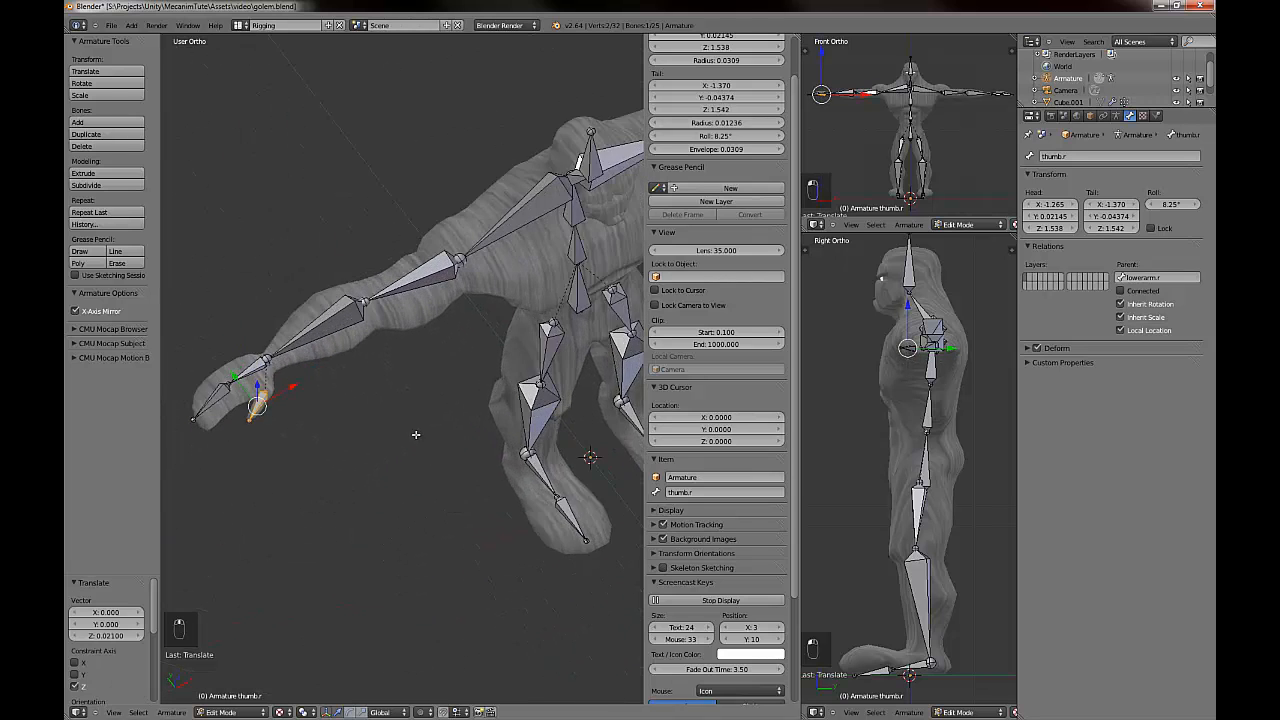
Select all bones of the armature and recalculate their roll using the Y Axis option.
{"action": "middle_click_drag", "start_coordinate": [293, 491], "coordinate": [150, 485]}
{"action": "scroll", "coordinate": [378, 408], "scroll_direction": "down", "scroll_amount": 2}
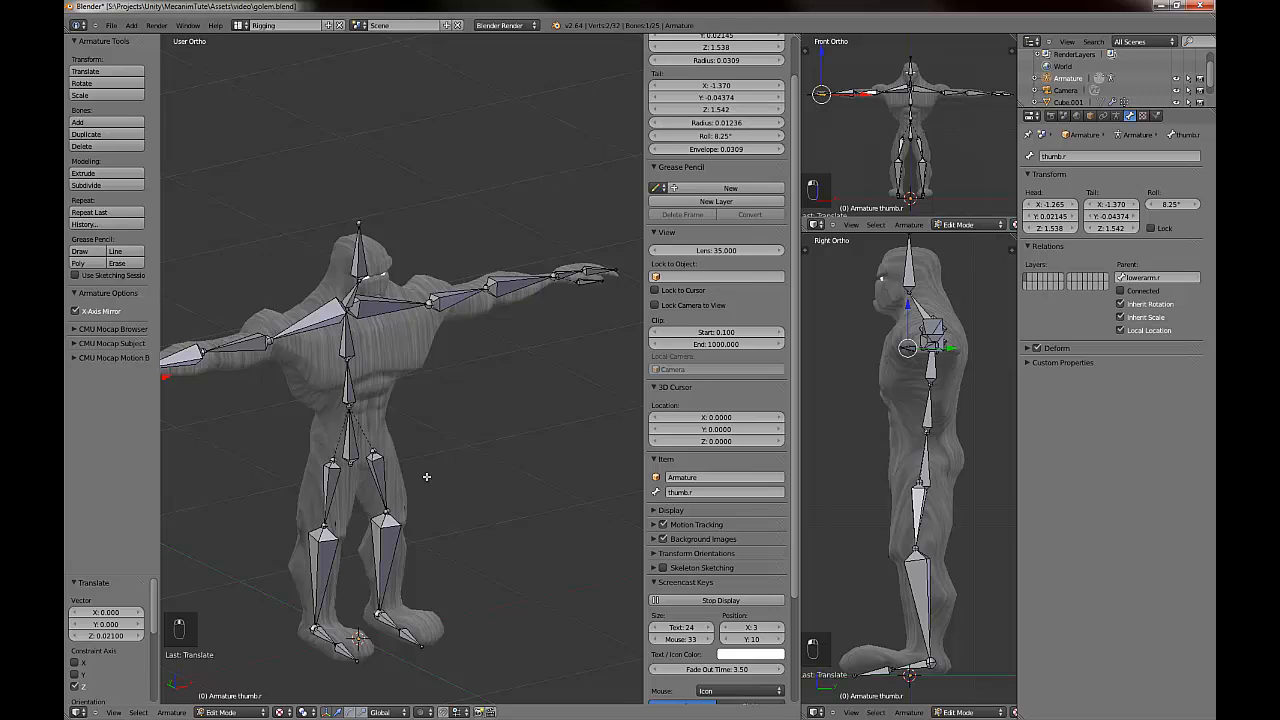
{"action": "scroll", "coordinate": [426, 476], "scroll_direction": "down", "scroll_amount": 2}
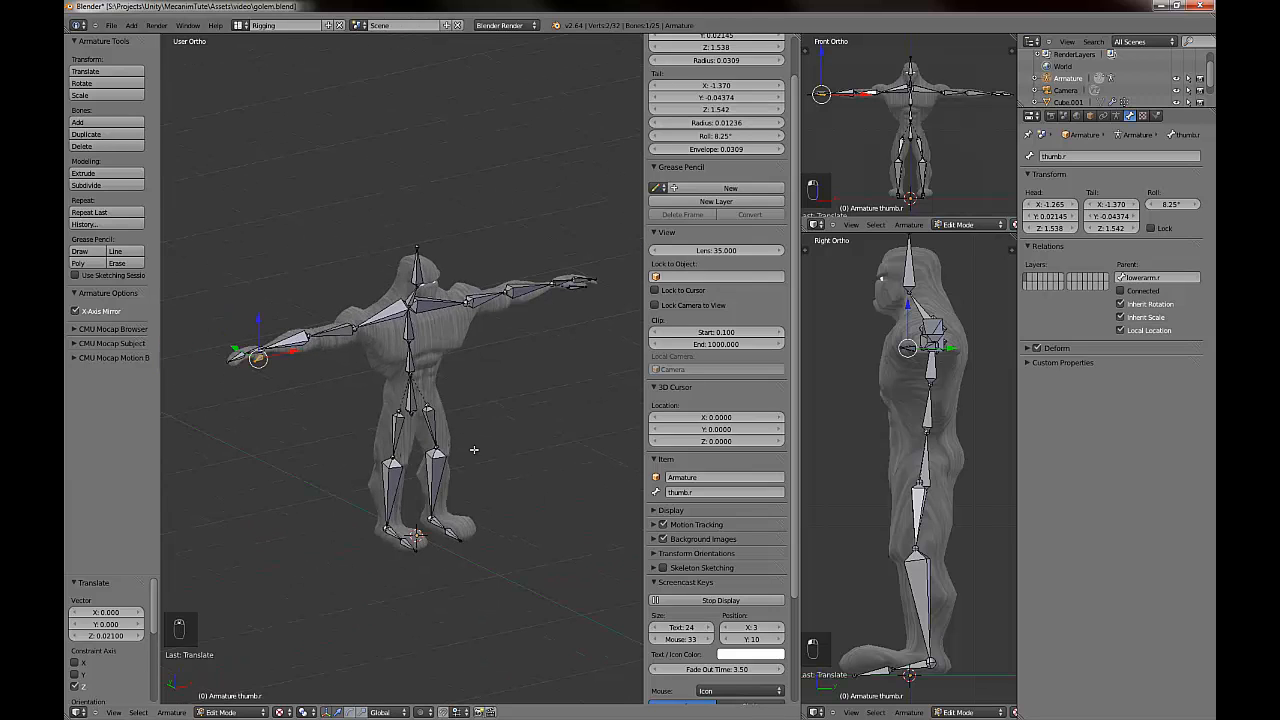
{"action": "middle_click_drag", "start_coordinate": [474, 450], "coordinate": [404, 439]}
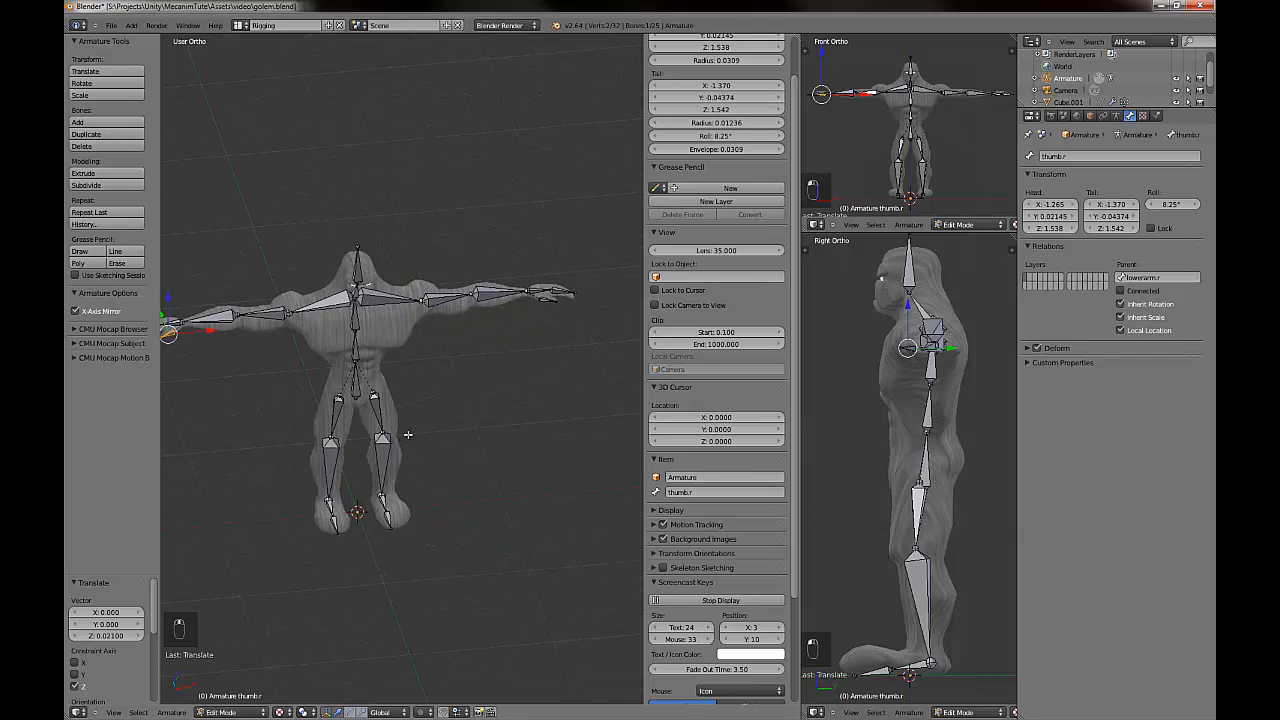
{"action": "key", "text": "a"}
{"action": "key", "text": "a"}
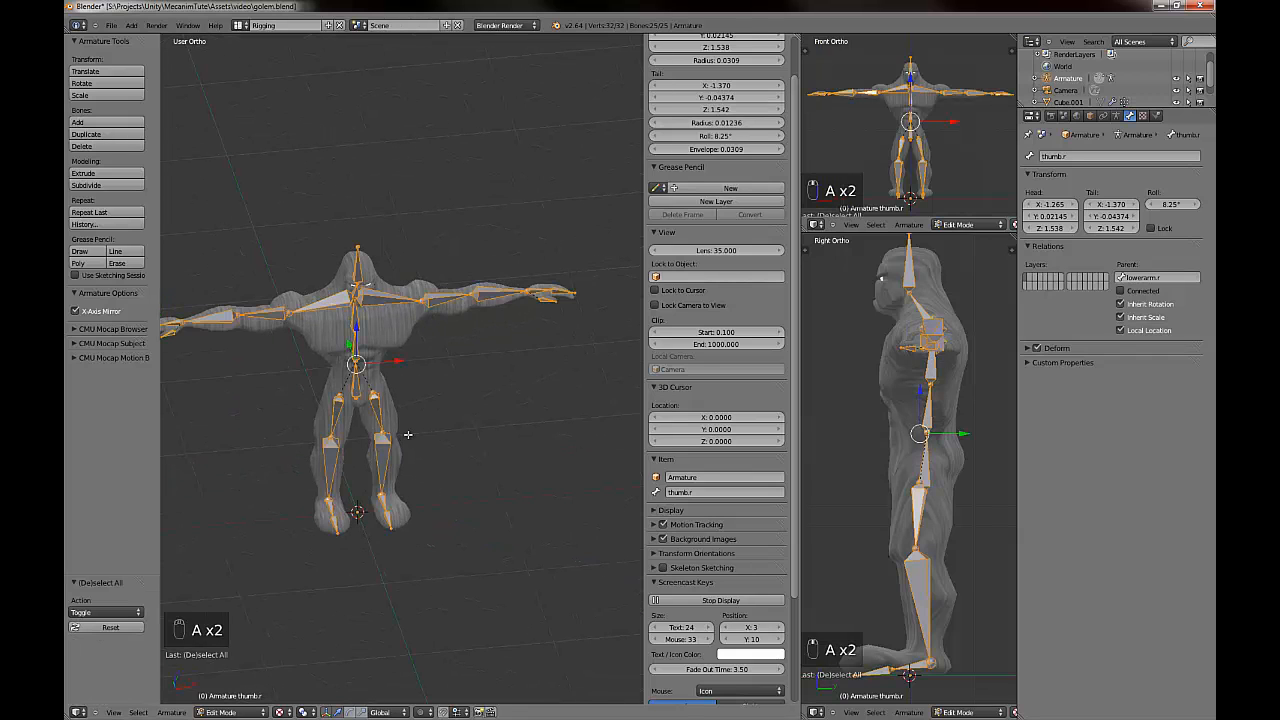
{"action": "key", "text": "ctrl+n"}
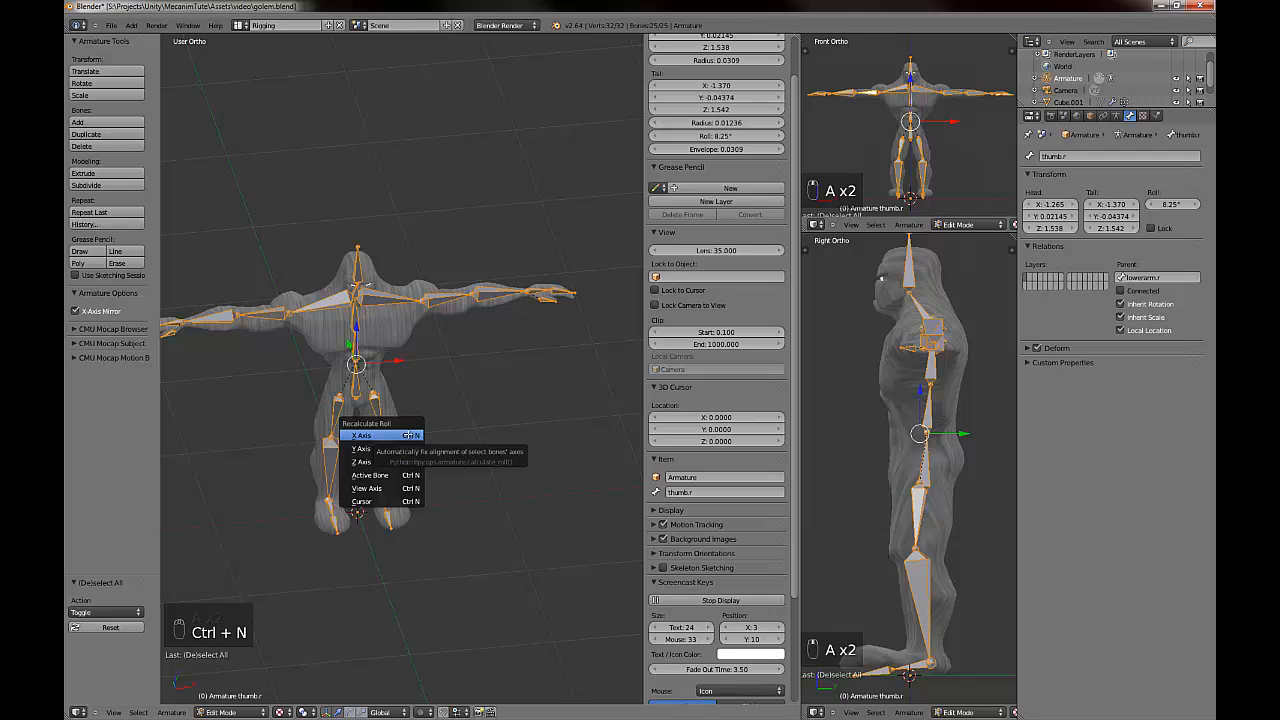
{"action": "left_click", "coordinate": [394, 447]}
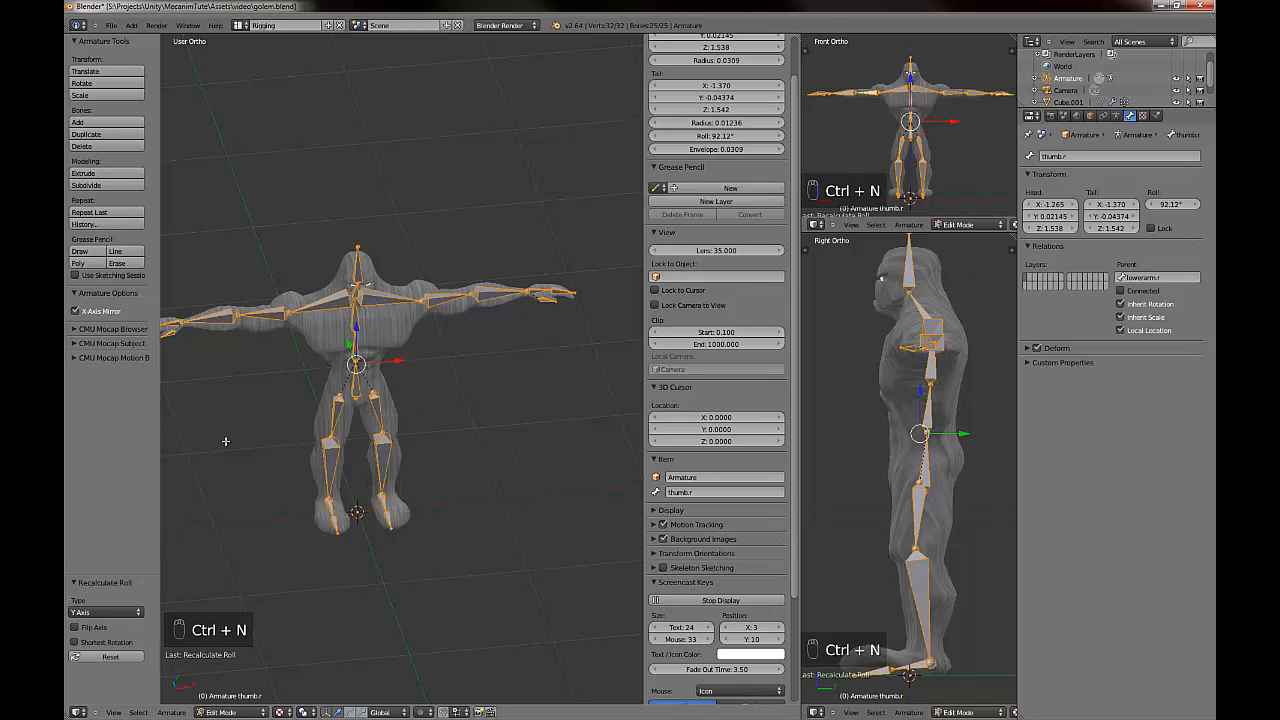
{"action": "middle_click_drag", "start_coordinate": [287, 441], "coordinate": [349, 437]}
{"action": "middle_click_drag", "start_coordinate": [474, 346], "coordinate": [217, 321]}
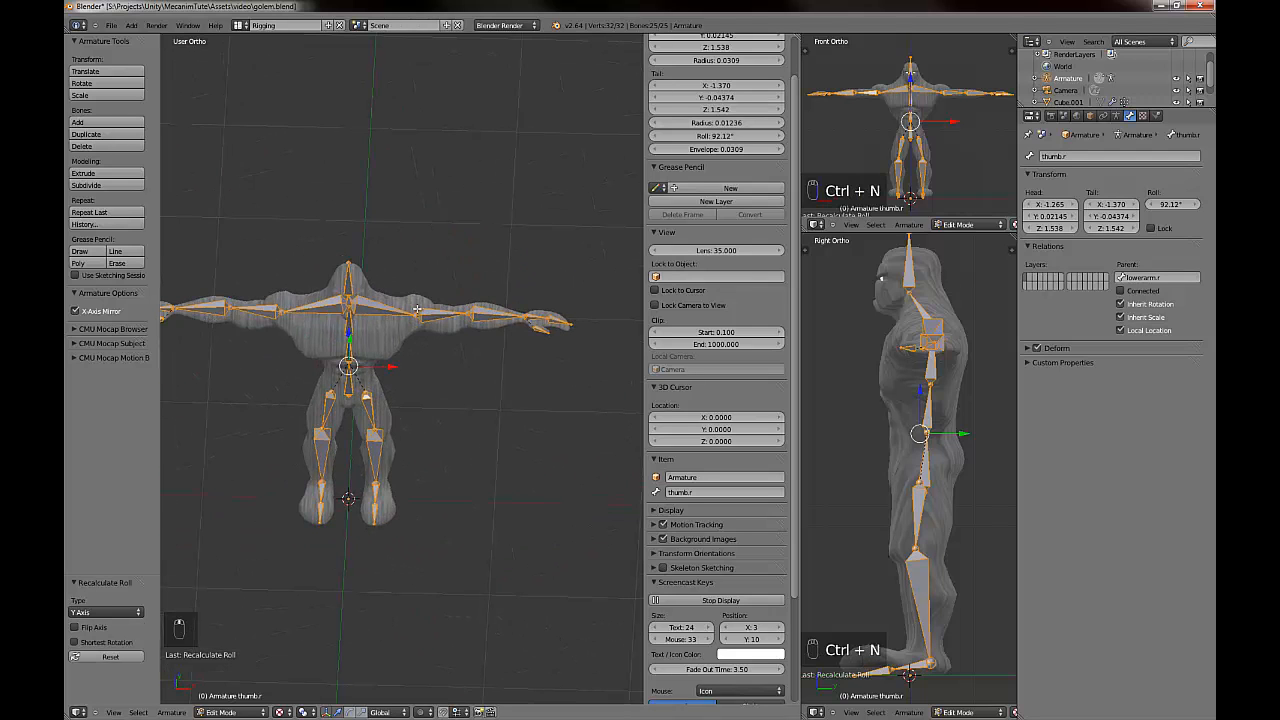
{"action": "middle_click_drag", "start_coordinate": [361, 406], "coordinate": [396, 402]}
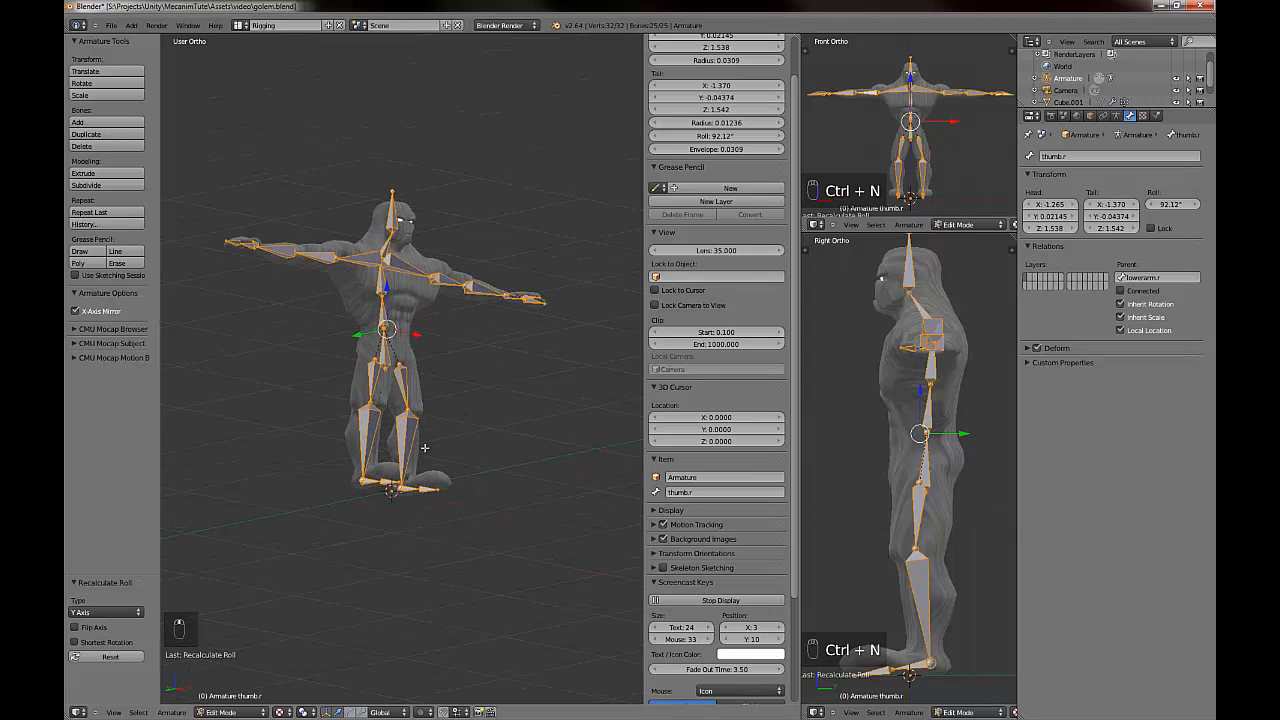
{"action": "middle_click_drag", "start_coordinate": [424, 448], "coordinate": [492, 469]}
{"action": "middle_click_drag", "start_coordinate": [470, 539], "coordinate": [392, 545]}
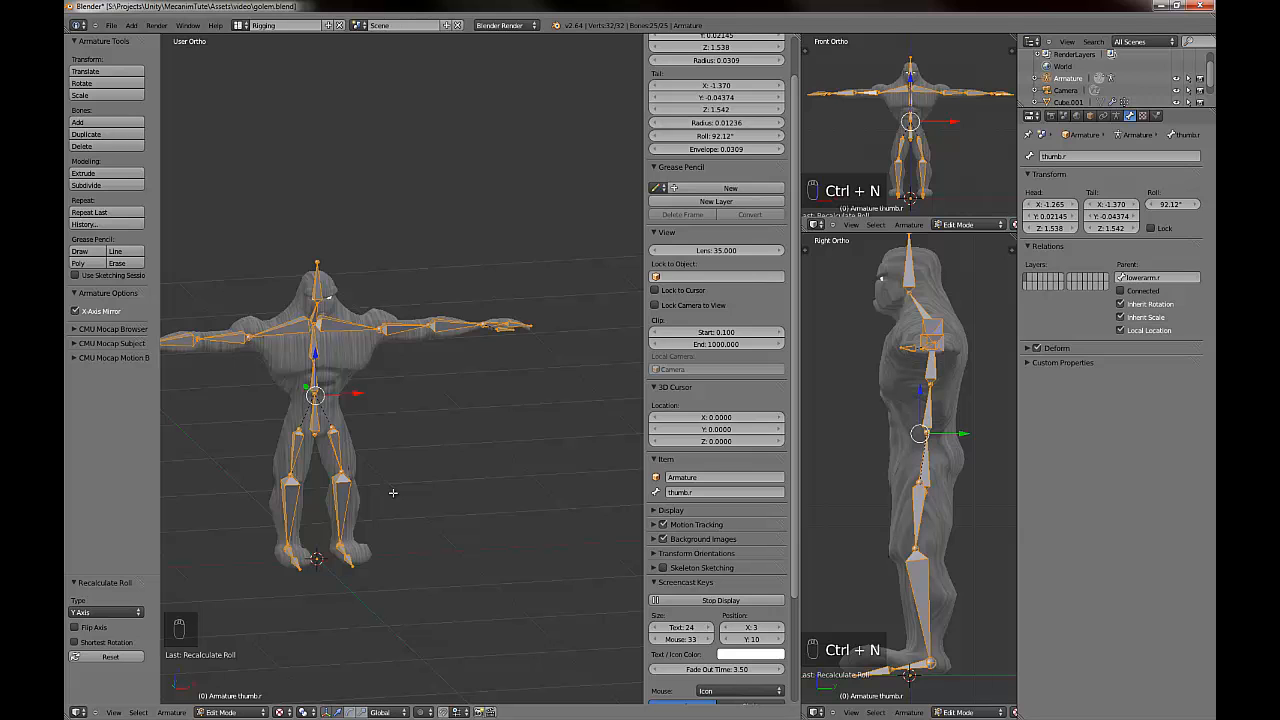
Raise the tip of the left toe bone by about 0.054 along Z with mirrored editing active.
{"action": "middle_click_drag", "start_coordinate": [328, 503], "coordinate": [437, 480]}
{"action": "right_click", "coordinate": [344, 493]}
{"action": "scroll", "coordinate": [451, 474], "scroll_direction": "up", "scroll_amount": 7}
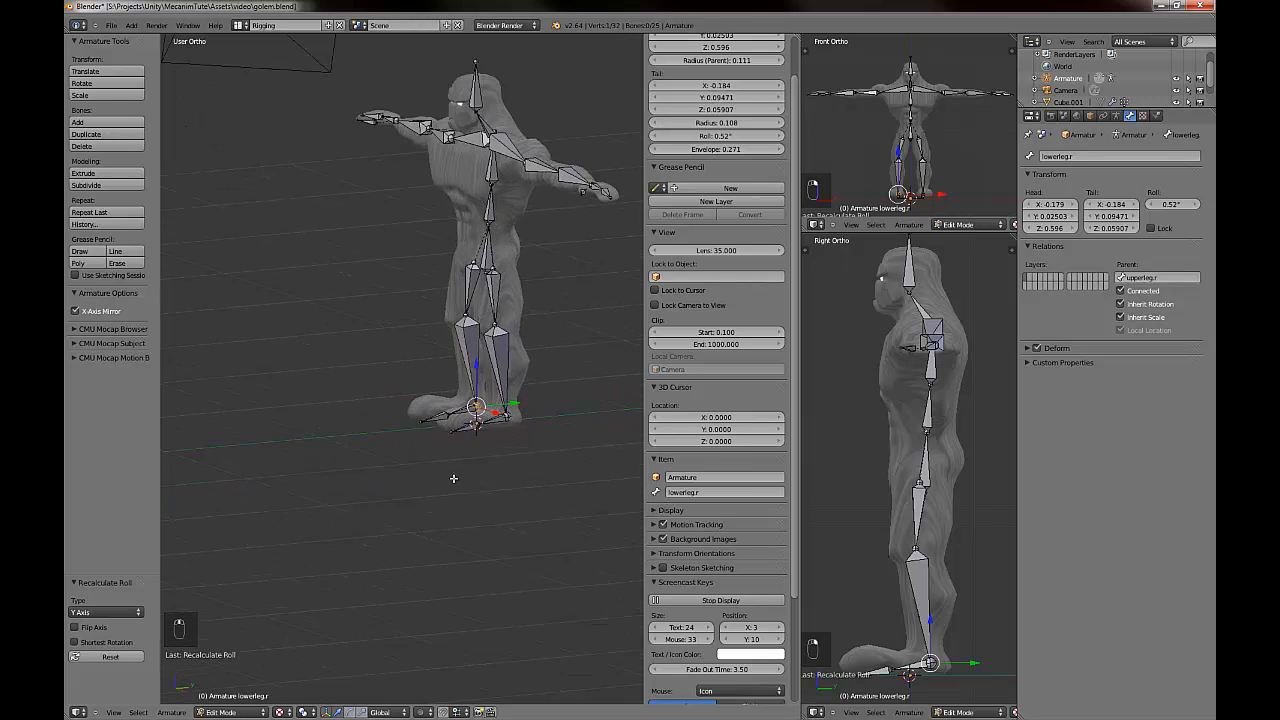
{"action": "middle_click_drag", "start_coordinate": [446, 585], "coordinate": [394, 506]}
{"action": "right_click", "coordinate": [427, 495]}
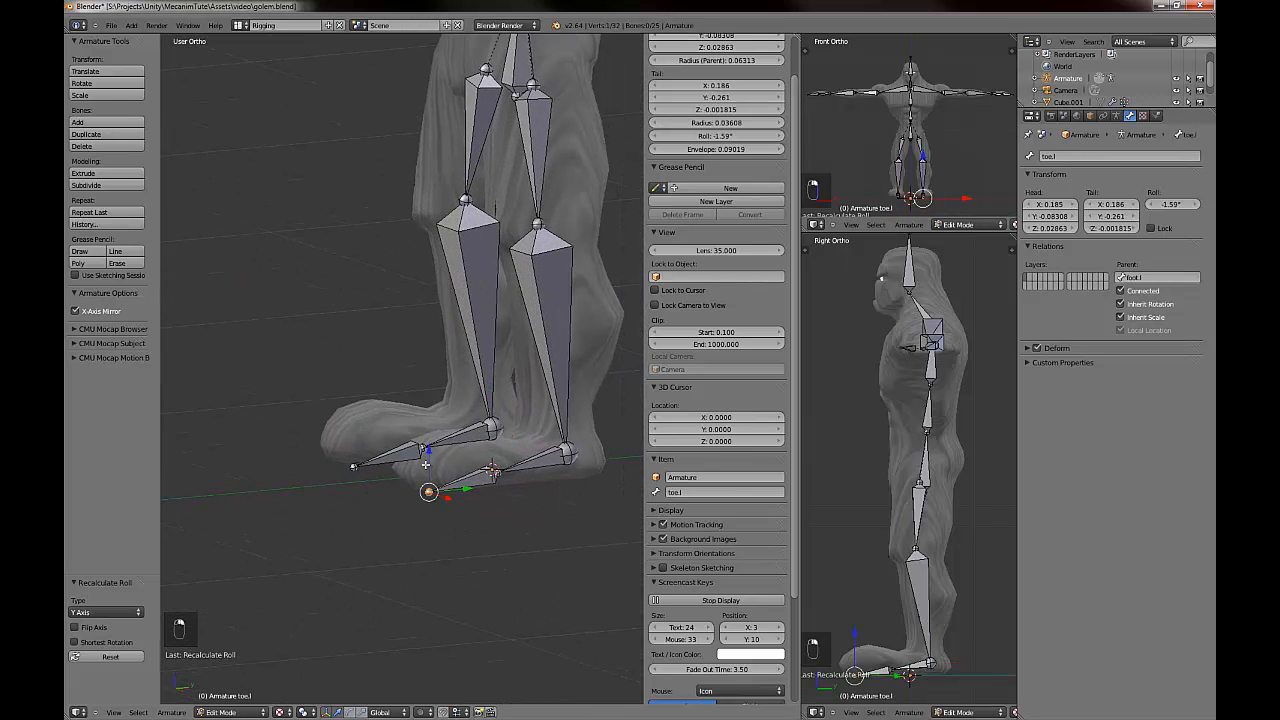
{"action": "key", "text": "g"}
{"action": "key", "text": "z"}
{"action": "left_click", "coordinate": [423, 437]}
Raise the left foot bone's tip by about 0.021 and the left ankle joint by about 0.039 along Z.
{"action": "right_click", "coordinate": [497, 471]}
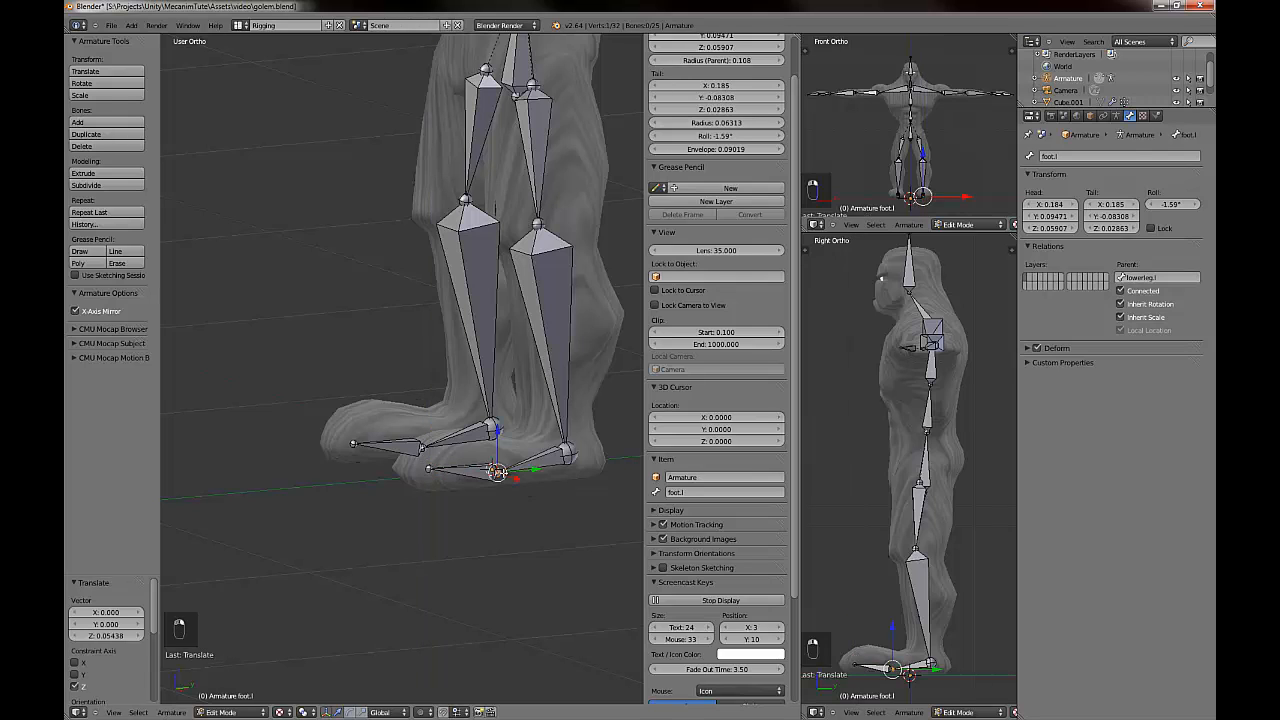
{"action": "key", "text": "g"}
{"action": "key", "text": "z"}
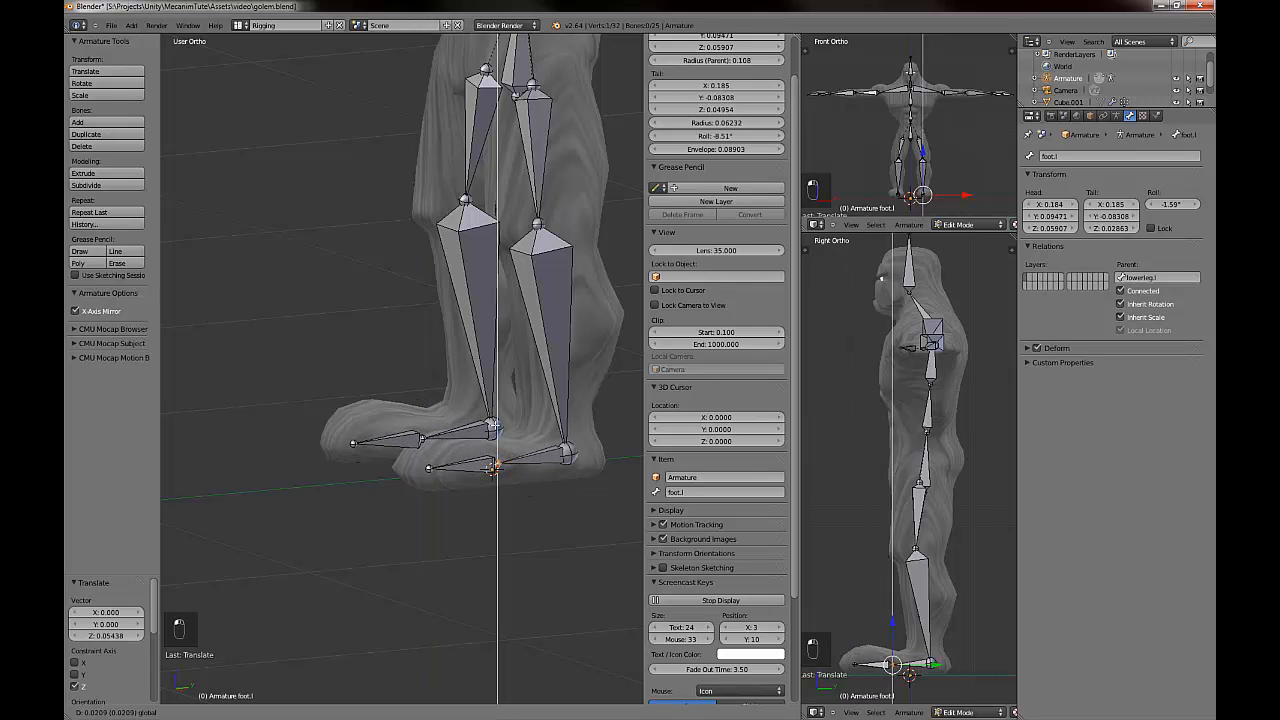
{"action": "left_click", "coordinate": [565, 454]}
{"action": "right_click", "coordinate": [565, 454]}
{"action": "key", "text": "g"}
{"action": "key", "text": "z"}
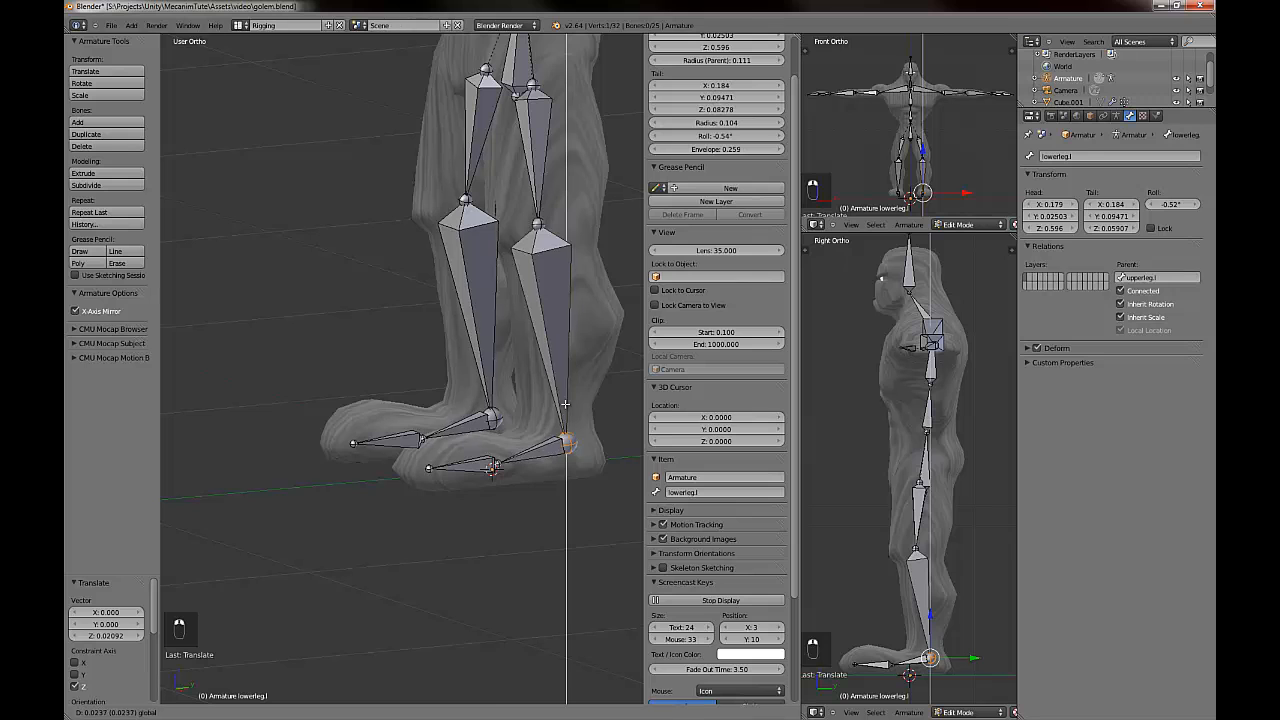
{"action": "left_click", "coordinate": [524, 434]}
Select the stomach bone and switch the armature from Edit Mode to Pose Mode.
{"action": "middle_click_drag", "start_coordinate": [439, 487], "coordinate": [462, 515]}
{"action": "scroll", "coordinate": [525, 477], "scroll_direction": "down", "scroll_amount": 4}
{"action": "scroll", "coordinate": [511, 520], "scroll_direction": "down", "scroll_amount": 3}
{"action": "right_click", "coordinate": [408, 267]}
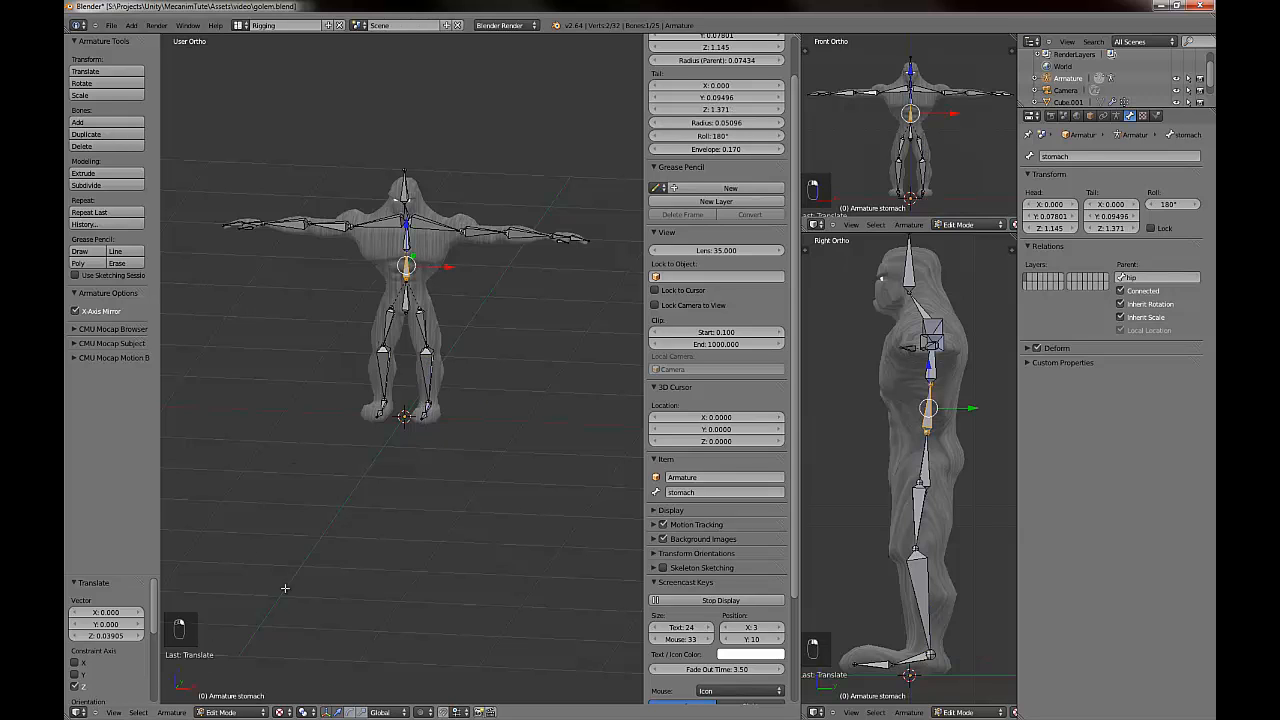
{"action": "left_click", "coordinate": [226, 711]}
{"action": "left_click", "coordinate": [240, 676]}
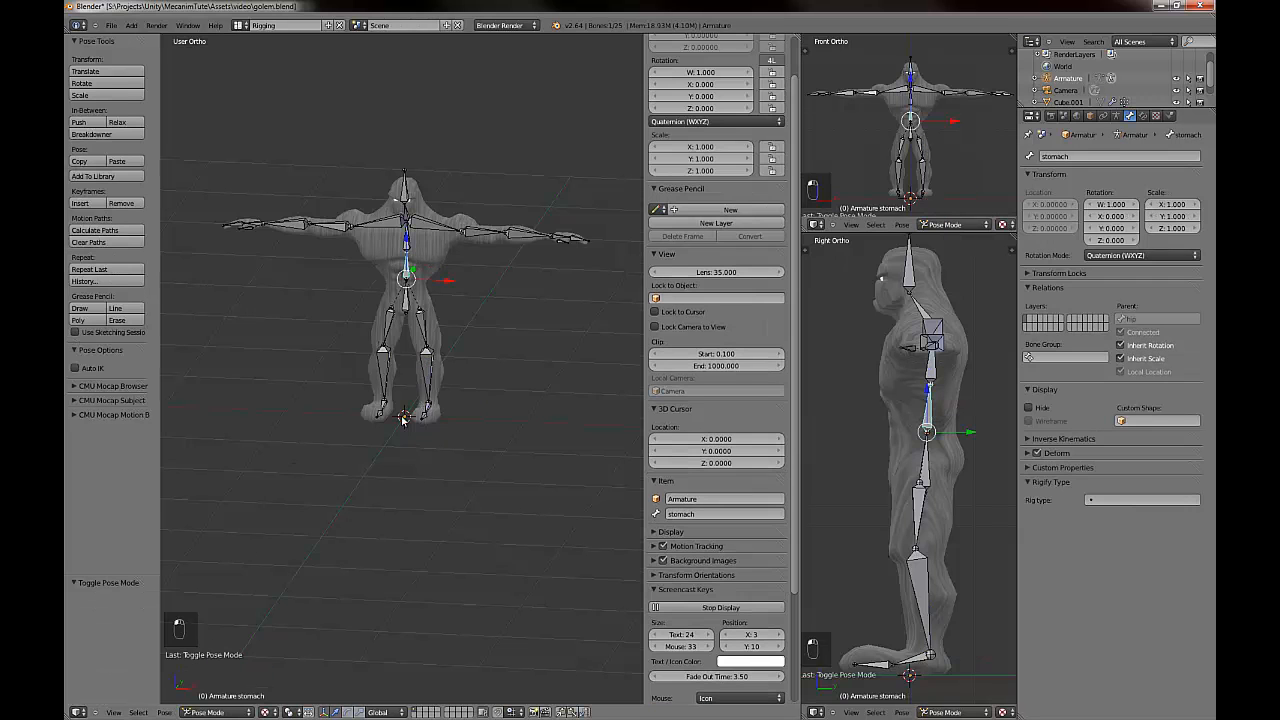
Select the golem mesh together with the armature and parent the mesh to it With Automatic Weights.
{"action": "right_click", "coordinate": [418, 250]}
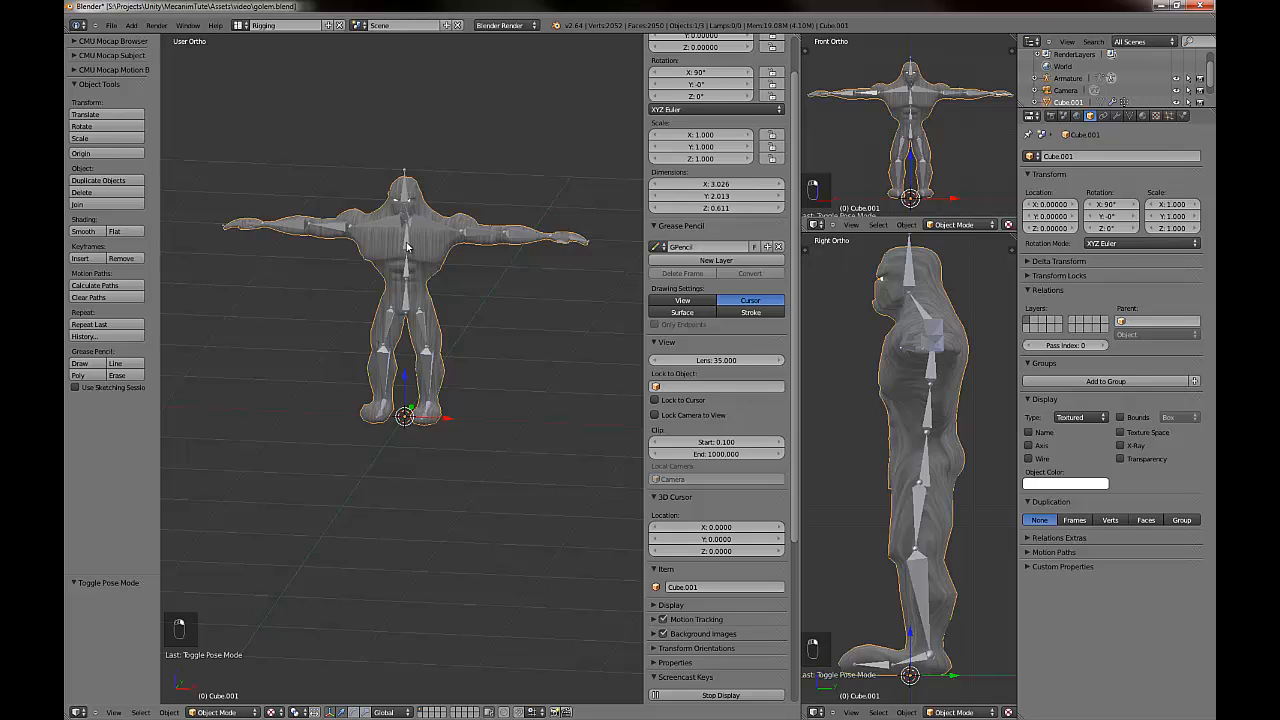
{"action": "right_click", "coordinate": [407, 248]}
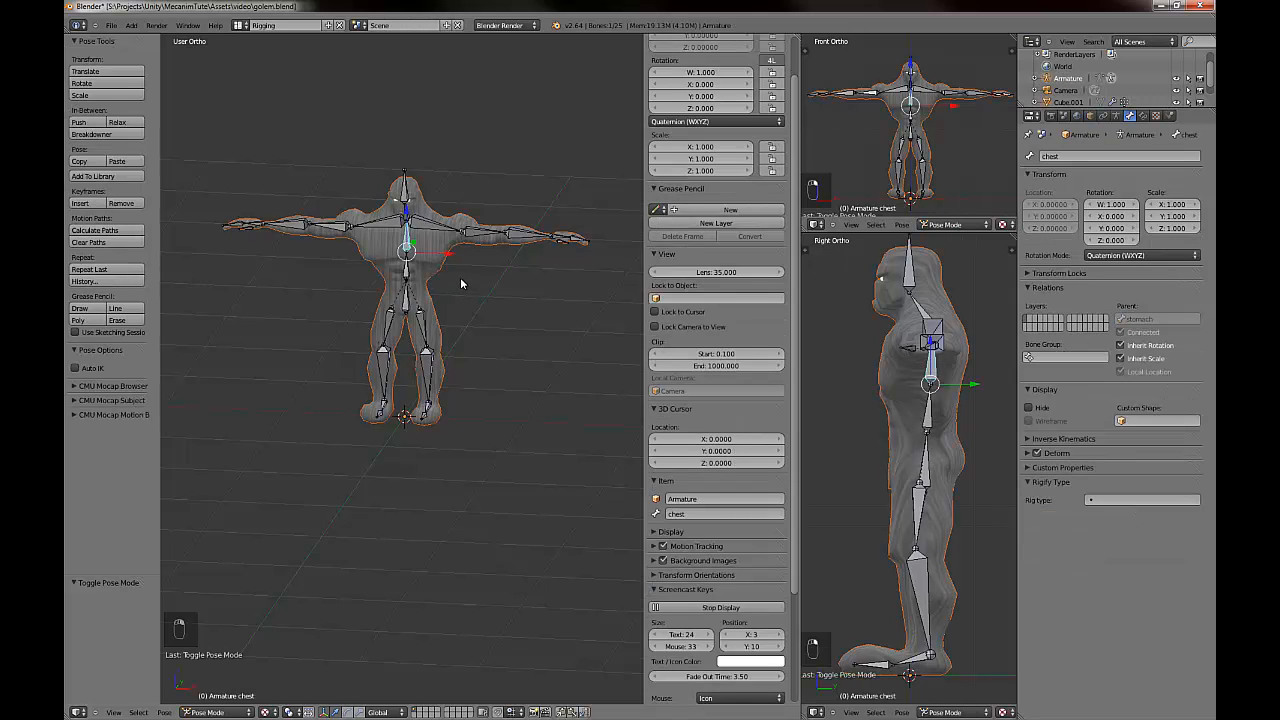
{"action": "key", "text": "ctrl+p"}
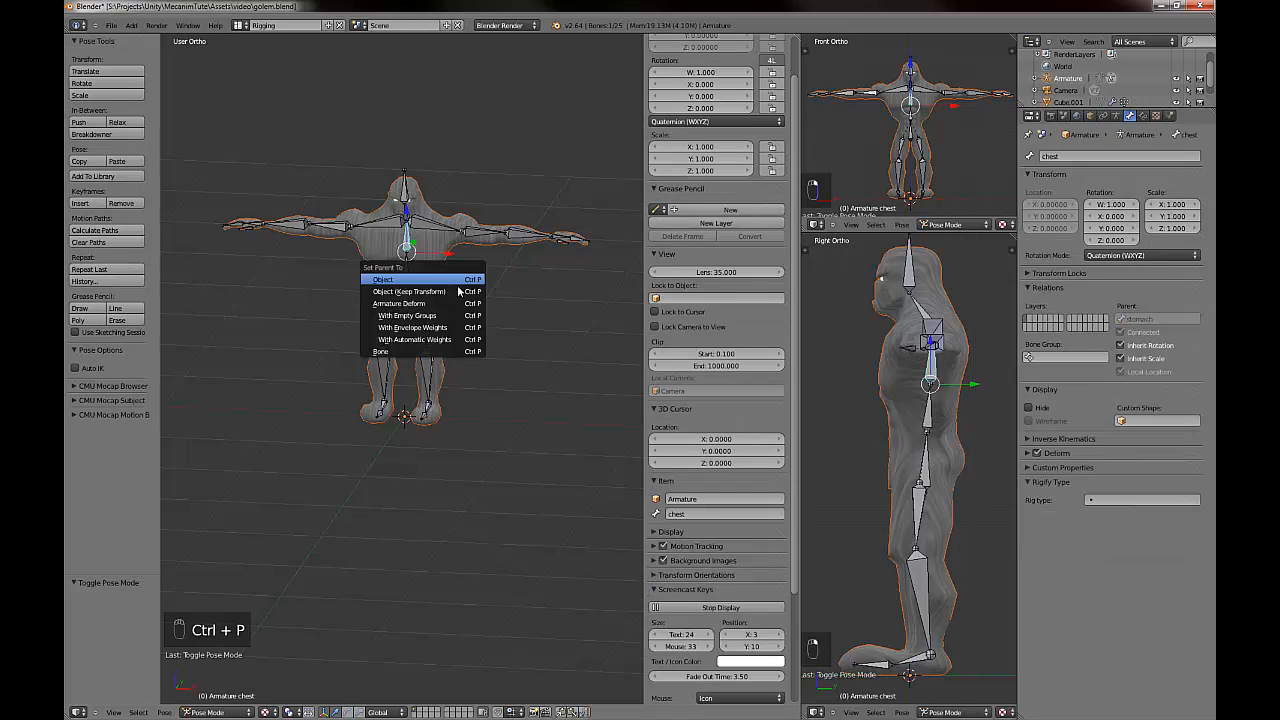
{"action": "left_click", "coordinate": [449, 341]}
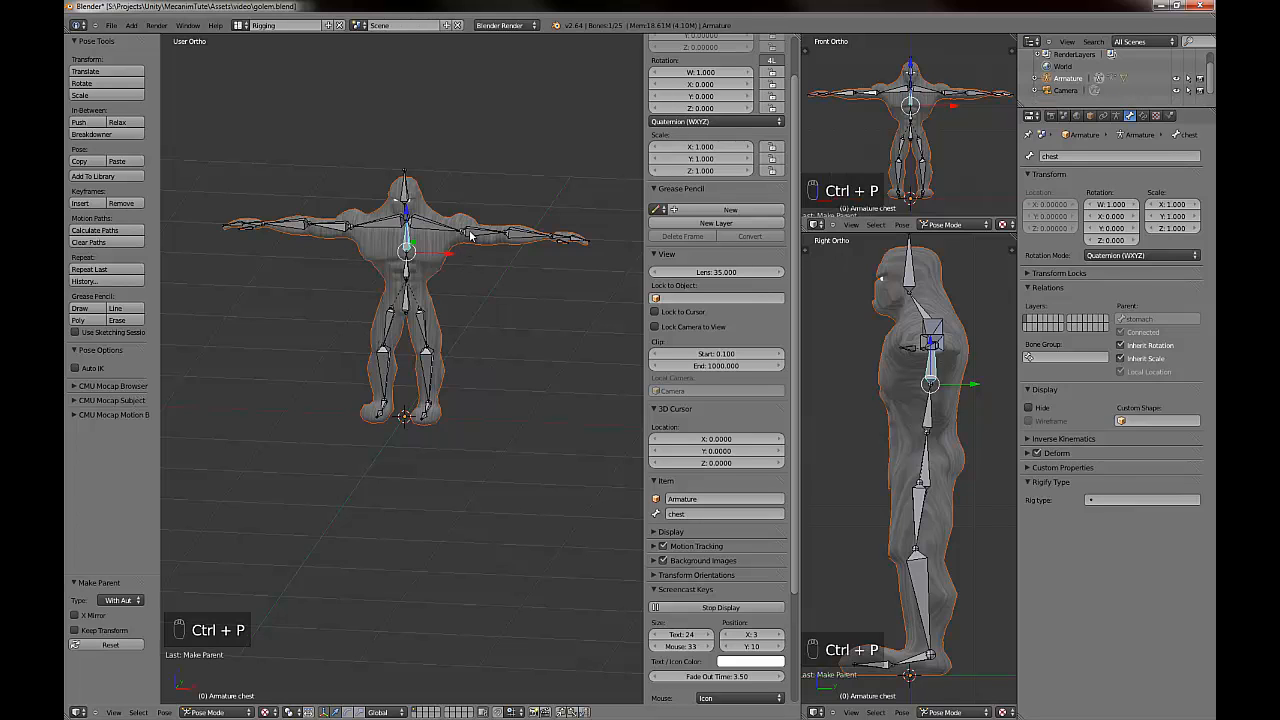
Try swinging the left upper arm bone down beside the body to test the mesh deformation, and cancel the move.
{"action": "right_click", "coordinate": [470, 236]}
{"action": "key", "text": "g"}
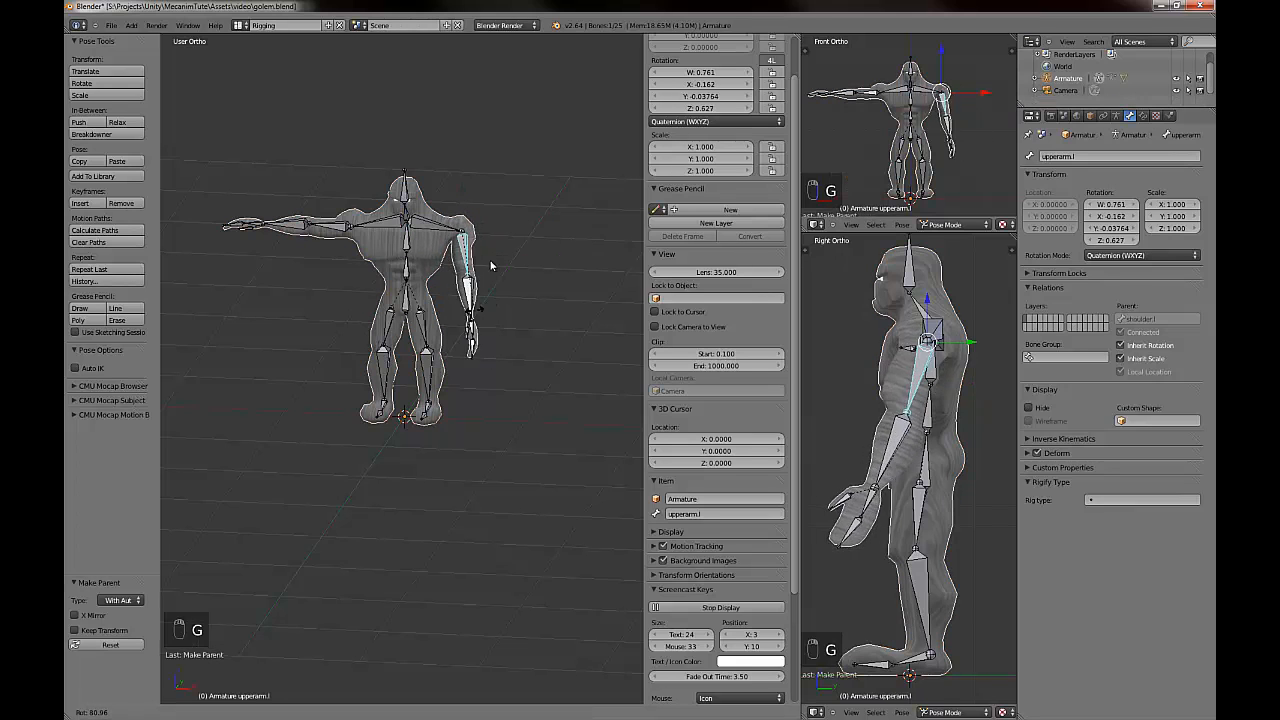
{"action": "right_click", "coordinate": [503, 308]}
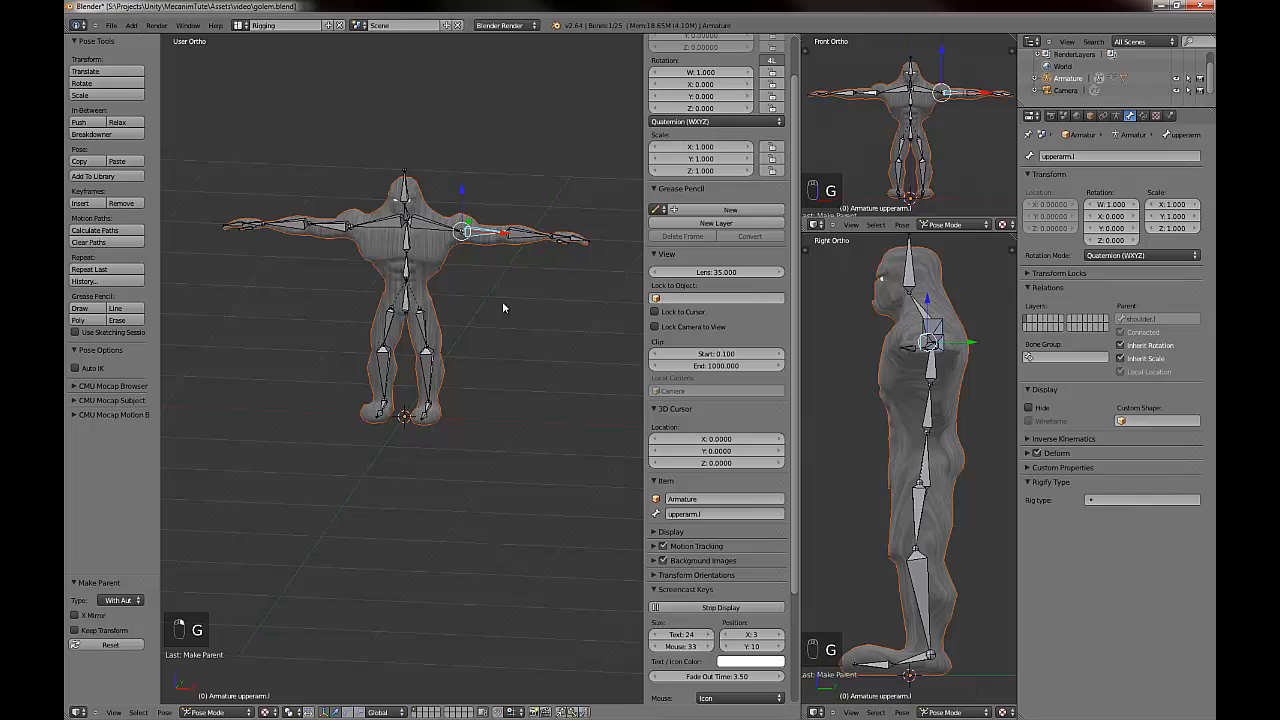
Try moving the left lower arm bone to test how the forearm mesh deforms, and cancel the move.
{"action": "right_click", "coordinate": [526, 238]}
{"action": "key", "text": "g"}
{"action": "right_click", "coordinate": [480, 251]}
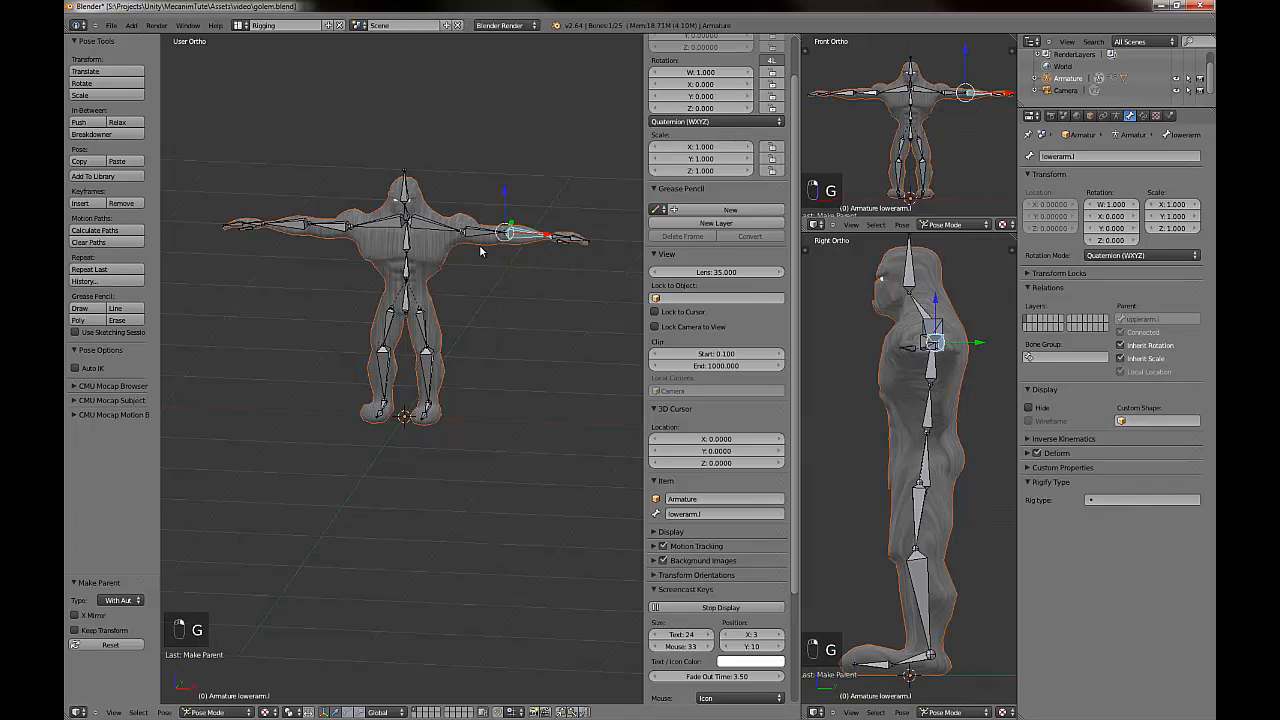
{"action": "right_click", "coordinate": [343, 226]}
Try freely rotating the chest bone and the head bone to test the mesh deformation, cancelling each rotation.
{"action": "right_click", "coordinate": [407, 256]}
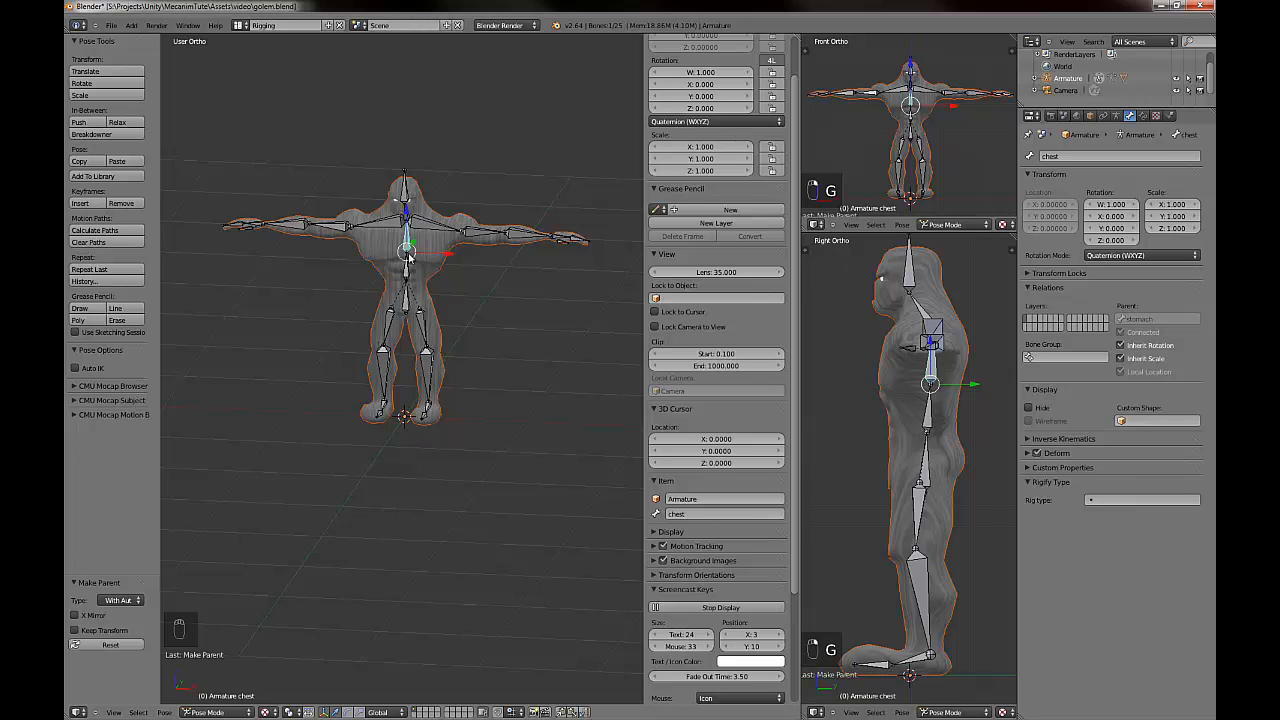
{"action": "key", "text": "r"}
{"action": "key", "text": "r"}
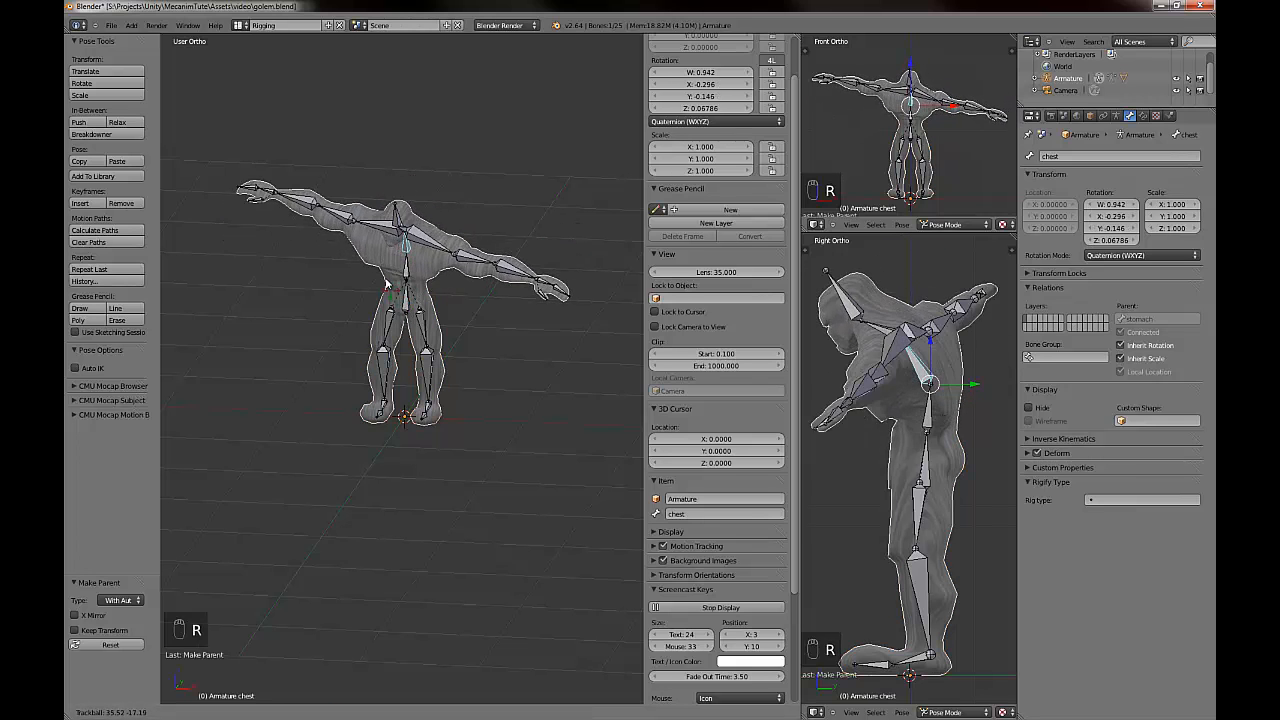
{"action": "right_click", "coordinate": [422, 232]}
{"action": "right_click", "coordinate": [405, 197]}
{"action": "key", "text": "r"}
{"action": "key", "text": "r"}
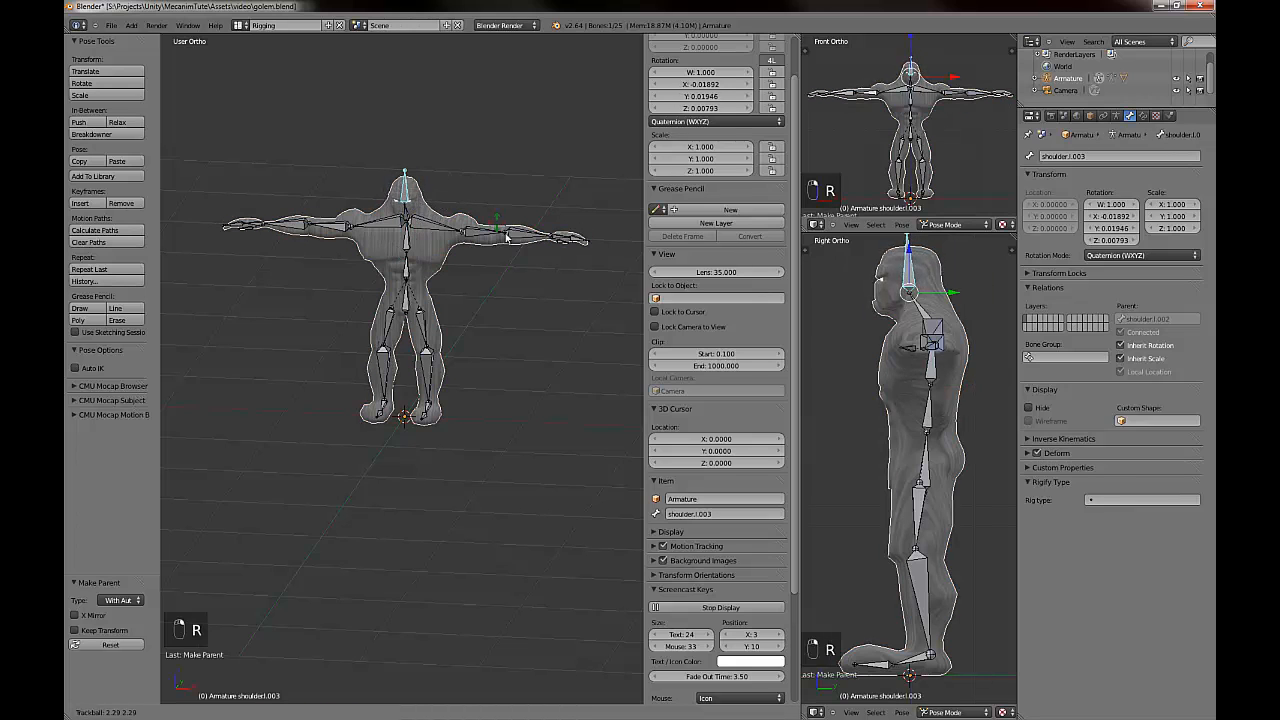
{"action": "right_click", "coordinate": [473, 184]}
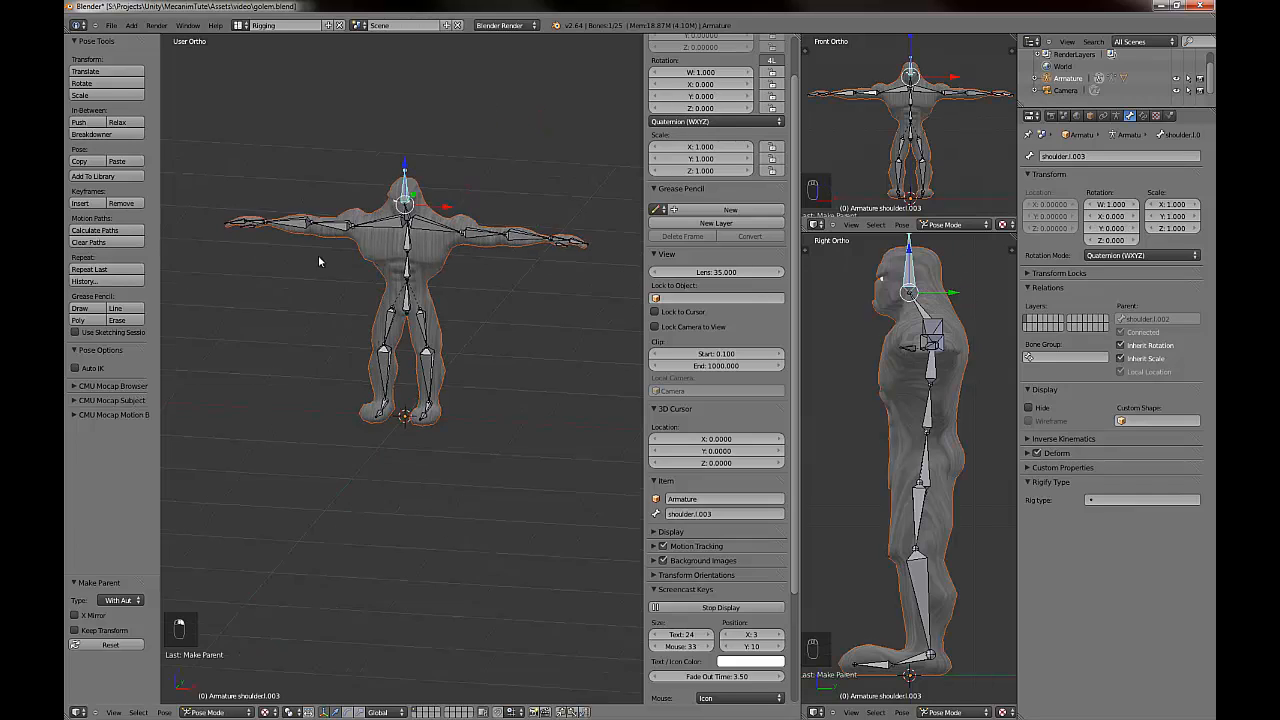
Try rotating the right and left upper leg bones to test how the legs deform, cancelling each rotation.
{"action": "middle_click_drag", "start_coordinate": [318, 257], "coordinate": [280, 250]}
{"action": "scroll", "coordinate": [422, 220], "scroll_direction": "up", "scroll_amount": 2}
{"action": "middle_click_drag", "start_coordinate": [422, 220], "coordinate": [403, 281], "text": "shift"}
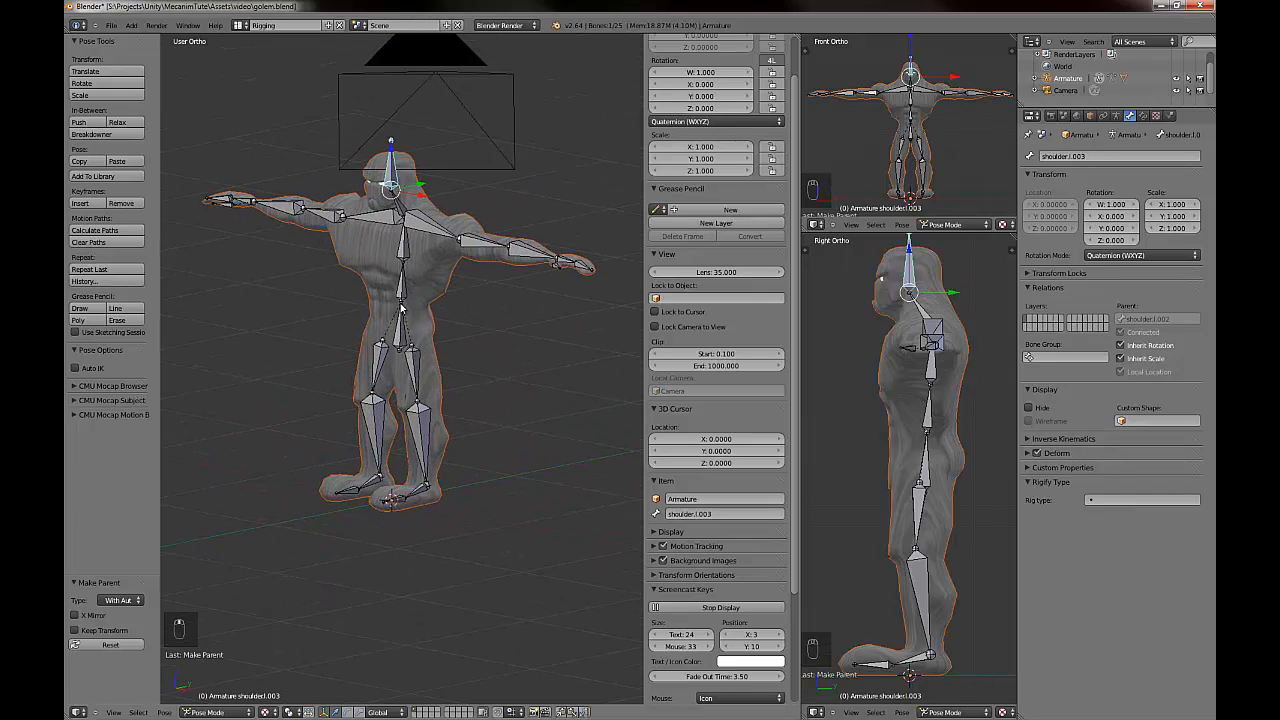
{"action": "scroll", "coordinate": [402, 306], "scroll_direction": "up", "scroll_amount": 3}
{"action": "middle_click_drag", "start_coordinate": [314, 328], "coordinate": [450, 294]}
{"action": "middle_click_drag", "start_coordinate": [398, 342], "coordinate": [357, 377]}
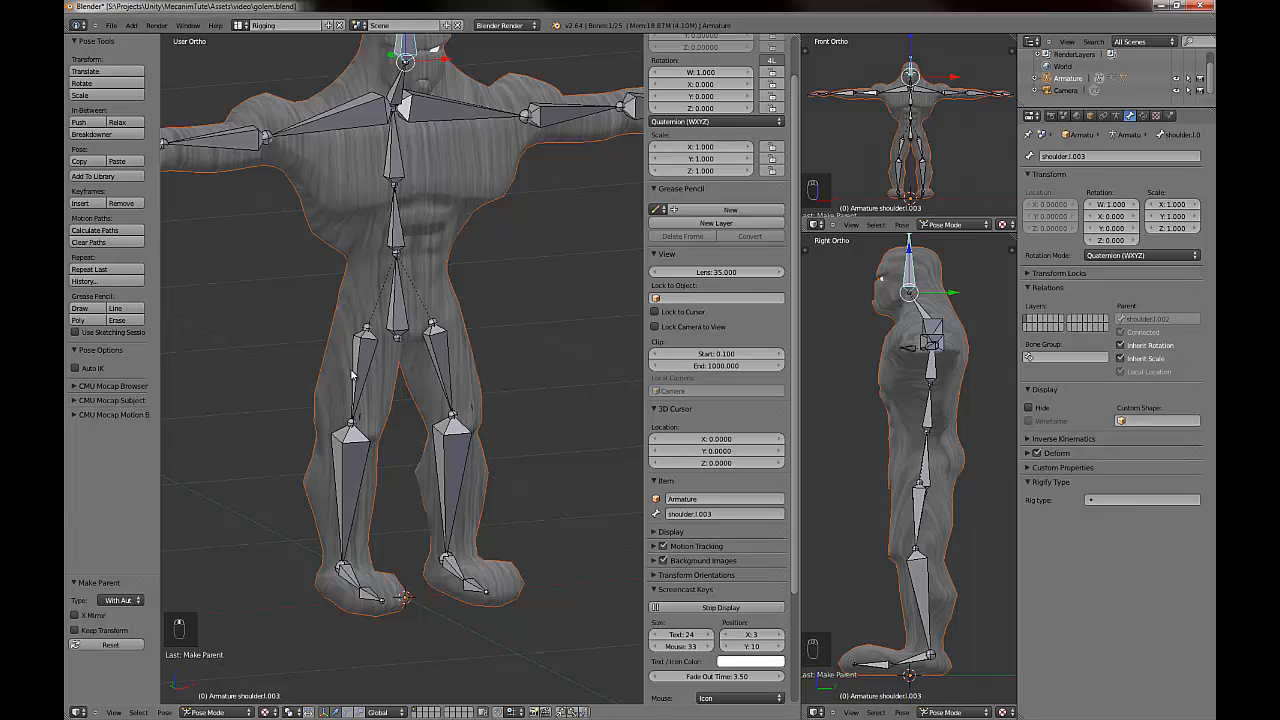
{"action": "right_click", "coordinate": [362, 376]}
{"action": "scroll", "coordinate": [402, 437], "scroll_direction": "up", "scroll_amount": 1}
{"action": "key", "text": "r"}
{"action": "right_click", "coordinate": [315, 311]}
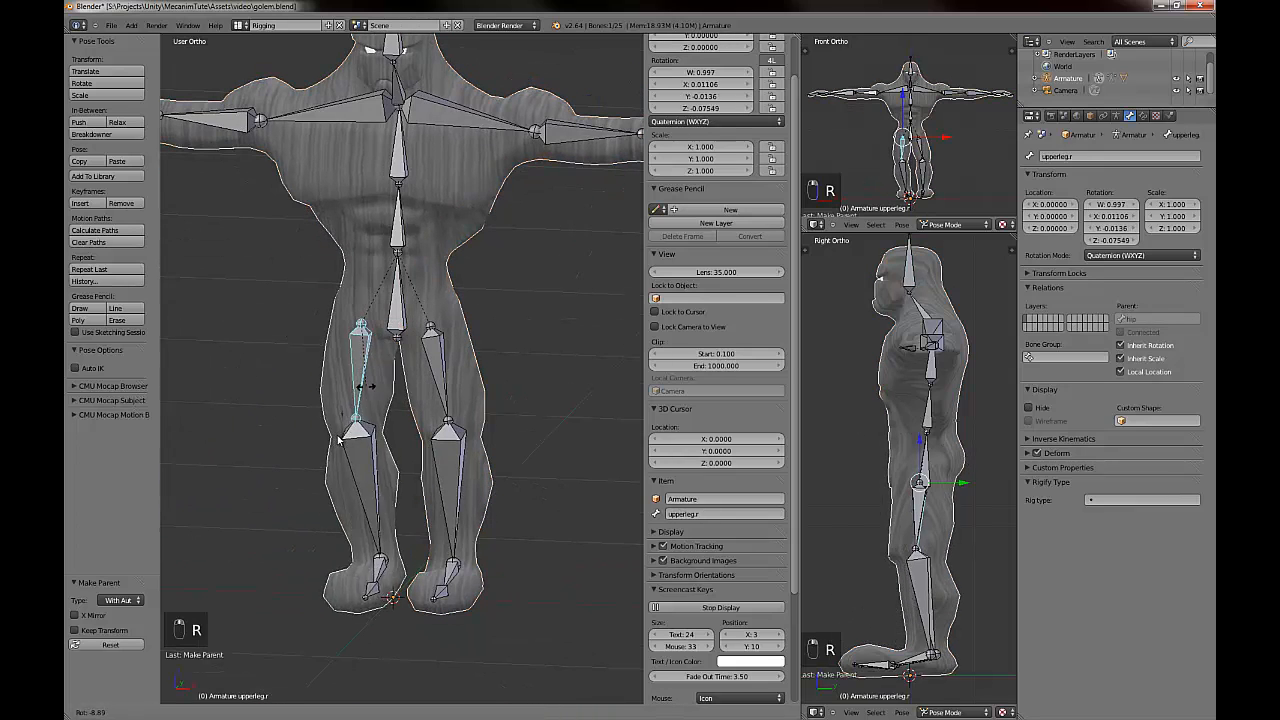
{"action": "right_click", "coordinate": [413, 382]}
{"action": "key", "text": "r"}
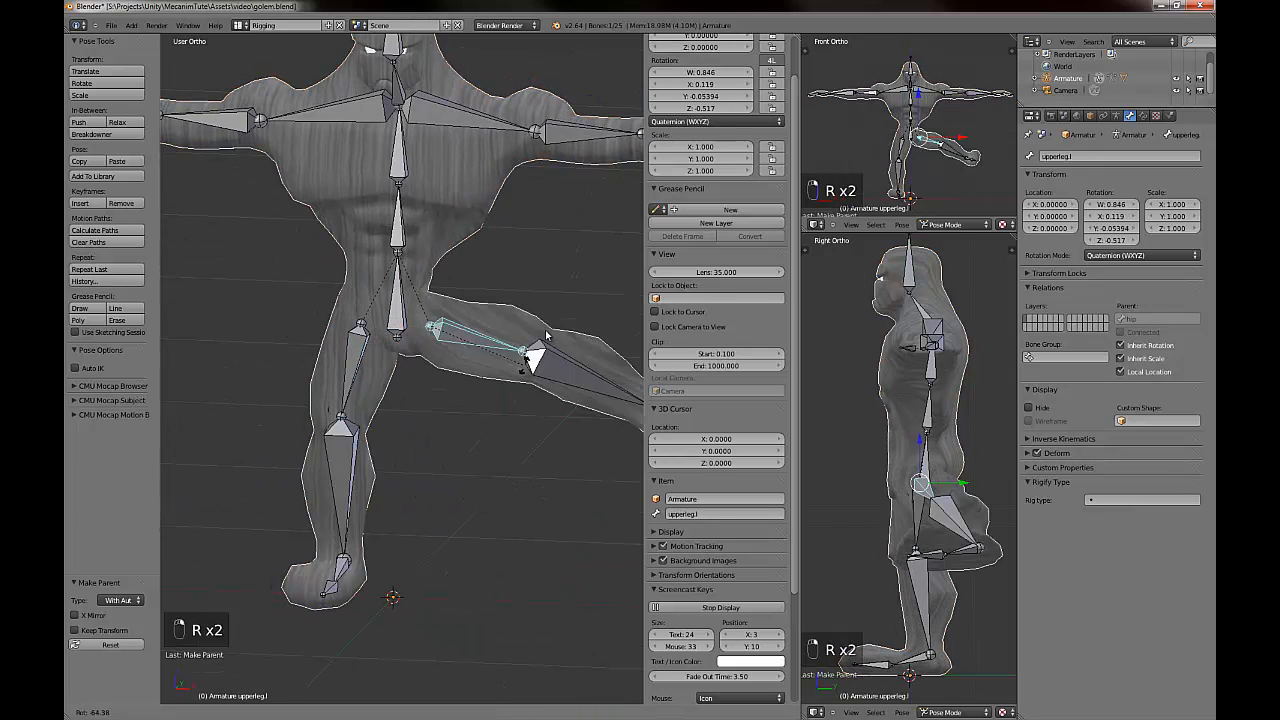
{"action": "right_click", "coordinate": [479, 421]}
Try rotating the stomach bone to test the torso deformation, and cancel the rotation.
{"action": "middle_click_drag", "start_coordinate": [457, 389], "coordinate": [400, 330]}
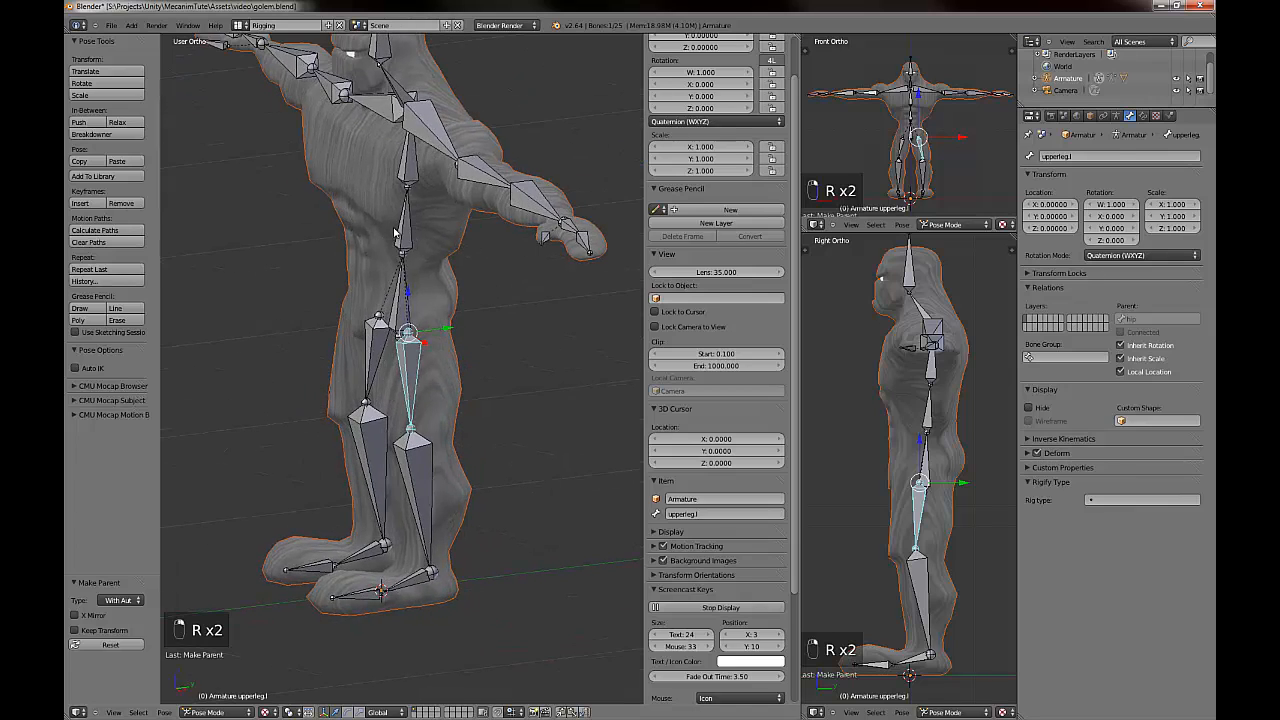
{"action": "right_click", "coordinate": [403, 215]}
{"action": "key", "text": "r"}
{"action": "right_click", "coordinate": [383, 207]}
Save the skinned golem to golem.blend.
{"action": "middle_click_drag", "start_coordinate": [343, 285], "coordinate": [396, 308]}
{"action": "scroll", "coordinate": [396, 308], "scroll_direction": "down", "scroll_amount": 3}
{"action": "middle_click_drag", "start_coordinate": [302, 402], "coordinate": [385, 391]}
{"action": "key", "text": "ctrl+s"}
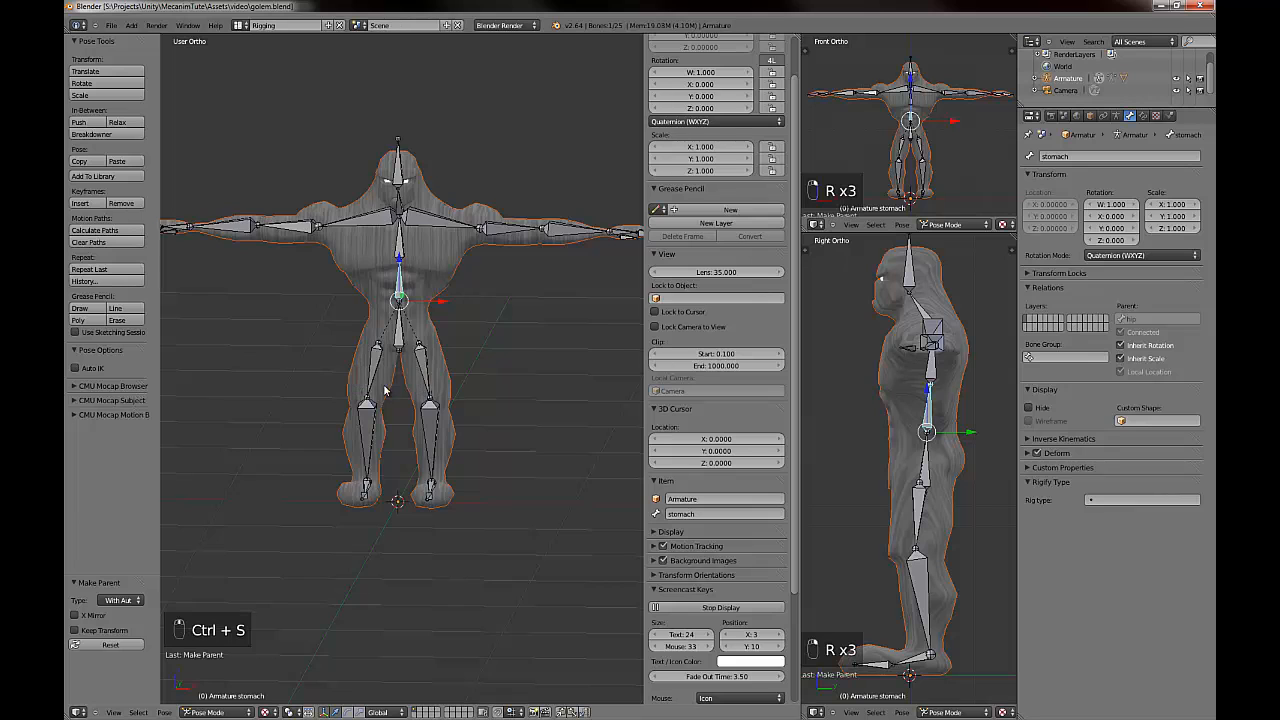
{"action": "scroll", "coordinate": [408, 482], "scroll_direction": "down", "scroll_amount": 3}
{"action": "middle_click_drag", "start_coordinate": [408, 482], "coordinate": [430, 500]}
{"action": "scroll", "coordinate": [446, 492], "scroll_direction": "up", "scroll_amount": 4}
{"action": "scroll", "coordinate": [446, 492], "scroll_direction": "down", "scroll_amount": 2}
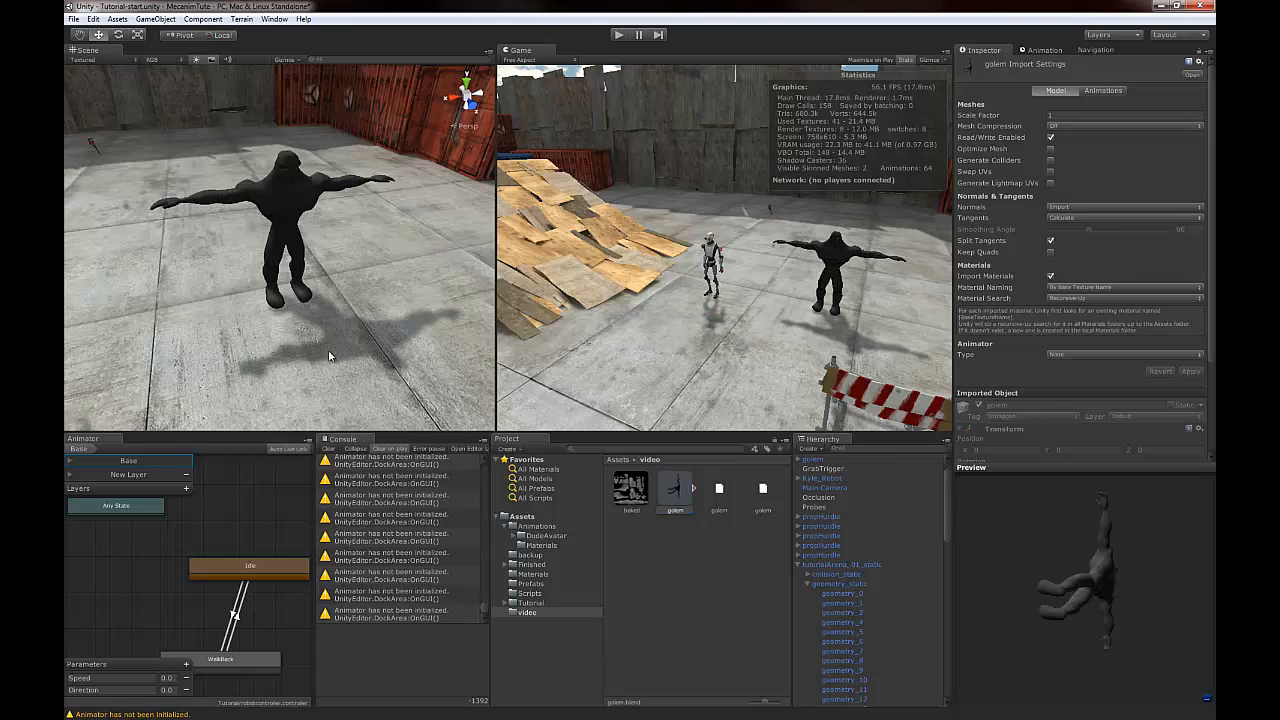
Switch to Unity, enable Use Light Probes on the golem's Skinned Mesh Renderer, and select the golem in the scene.
{"action": "left_click", "coordinate": [292, 220]}
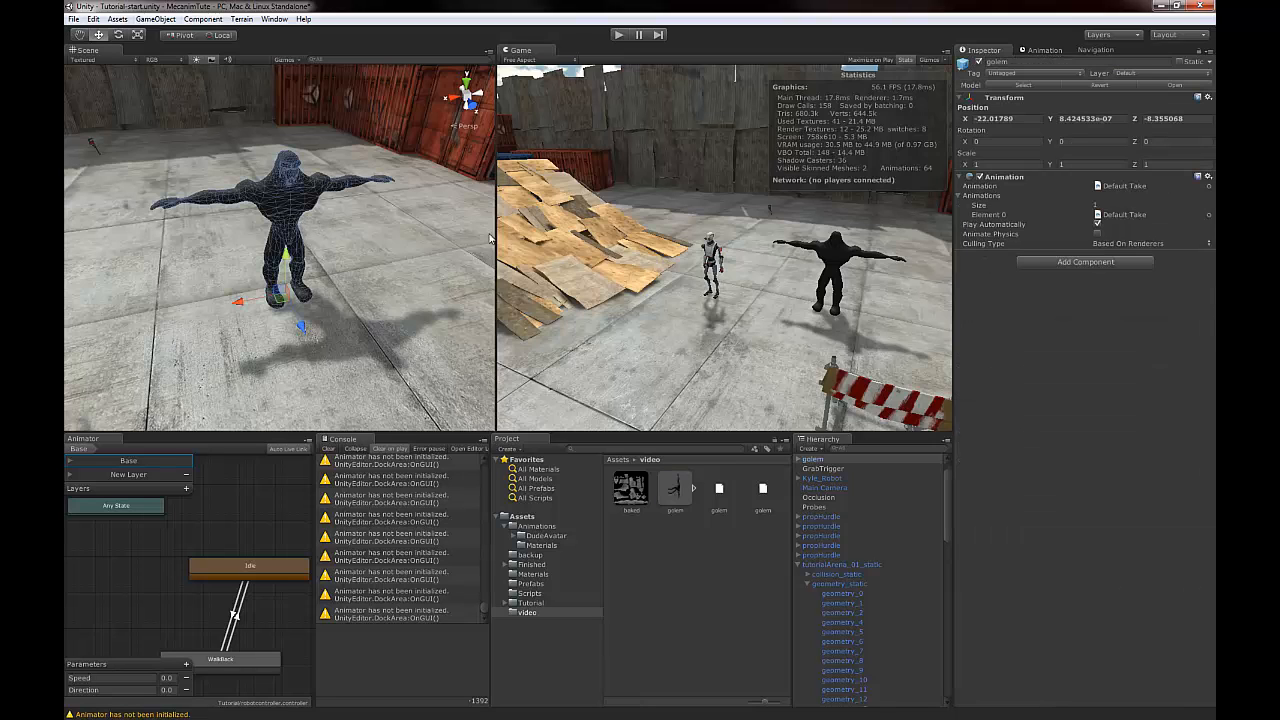
{"action": "left_click", "coordinate": [830, 460]}
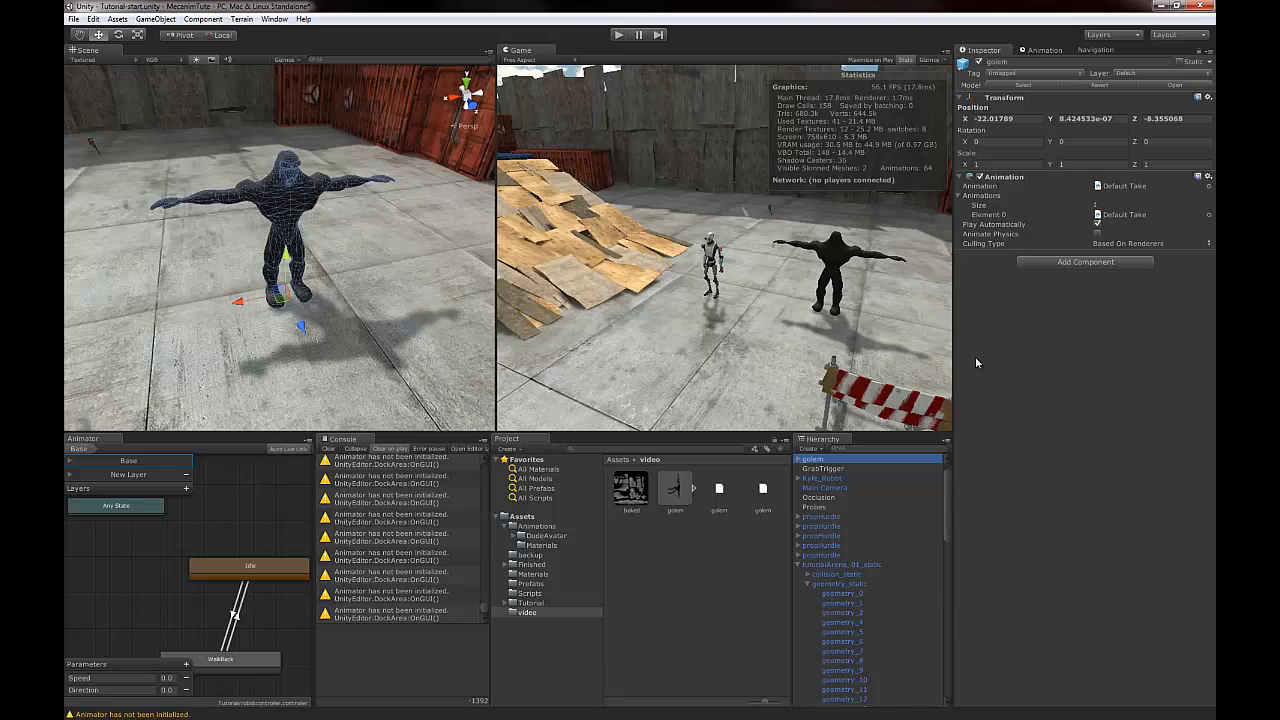
{"action": "left_click", "coordinate": [291, 216]}
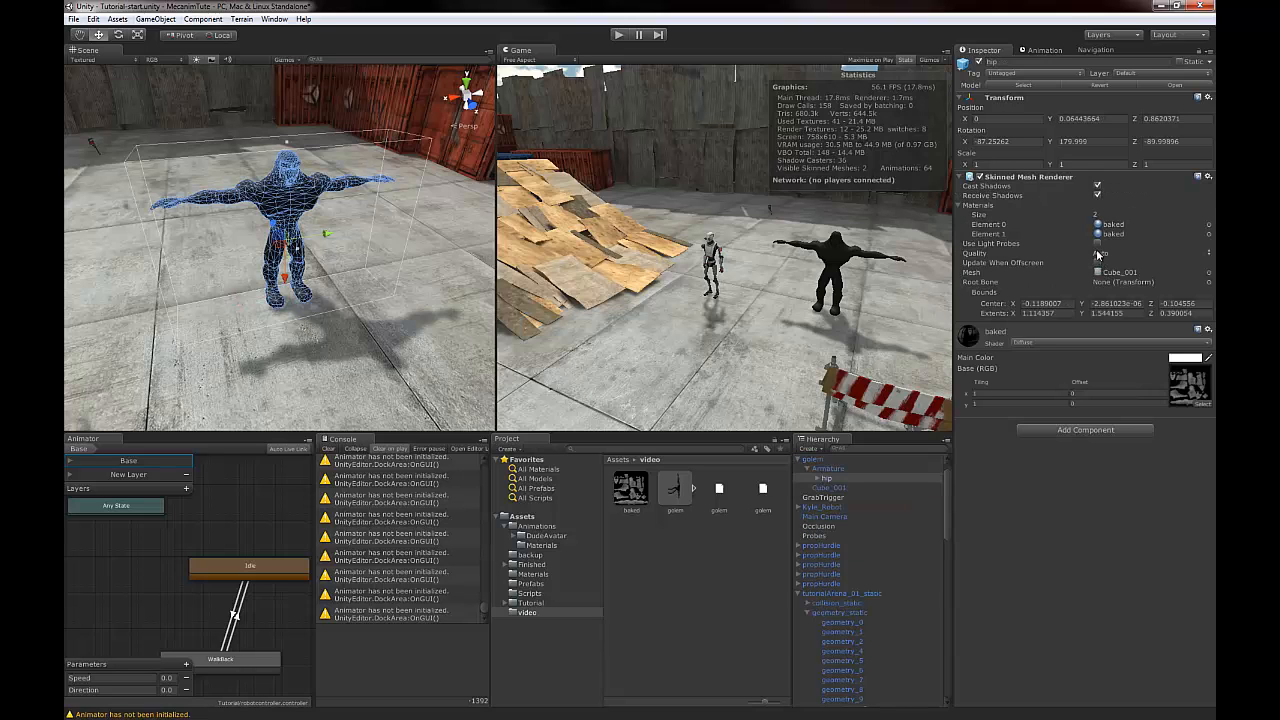
{"action": "left_click", "coordinate": [477, 313]}
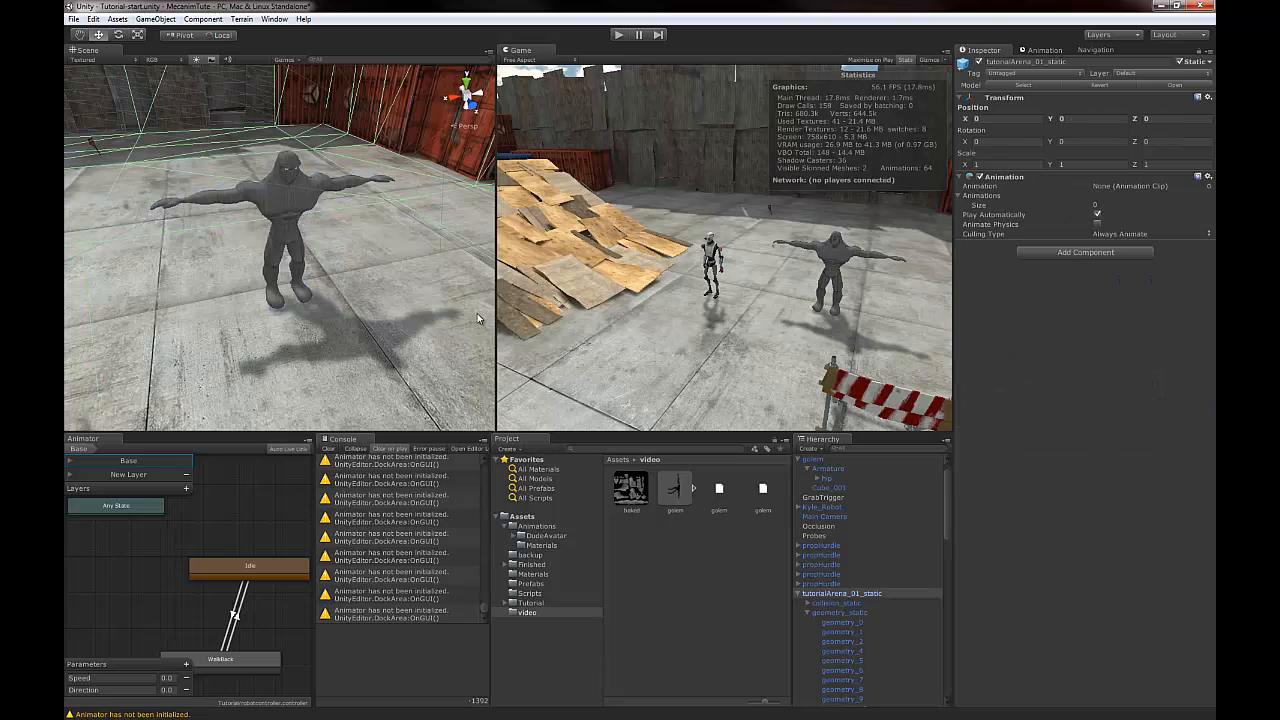
{"action": "scroll", "coordinate": [304, 312], "scroll_direction": "up", "scroll_amount": 3}
{"action": "mouse_move", "coordinate": [322, 311]}
{"action": "right_mouse_down"}
{"action": "mouse_move", "coordinate": [303, 334]}
{"action": "mouse_move", "coordinate": [314, 331]}
{"action": "mouse_move", "coordinate": [305, 297]}
{"action": "right_mouse_up"}
{"action": "left_click", "coordinate": [290, 244]}
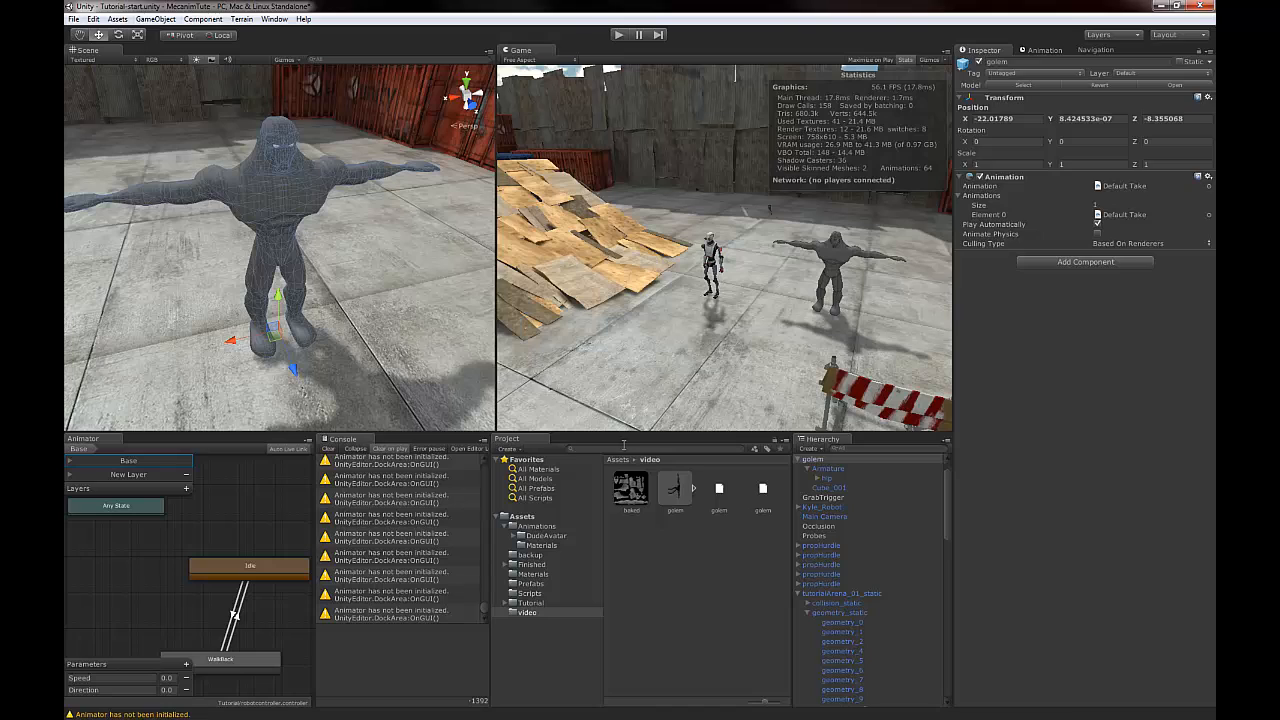
Set the Animator Type in the golem model's import settings to Human and apply the change.
{"action": "left_click", "coordinate": [676, 490]}
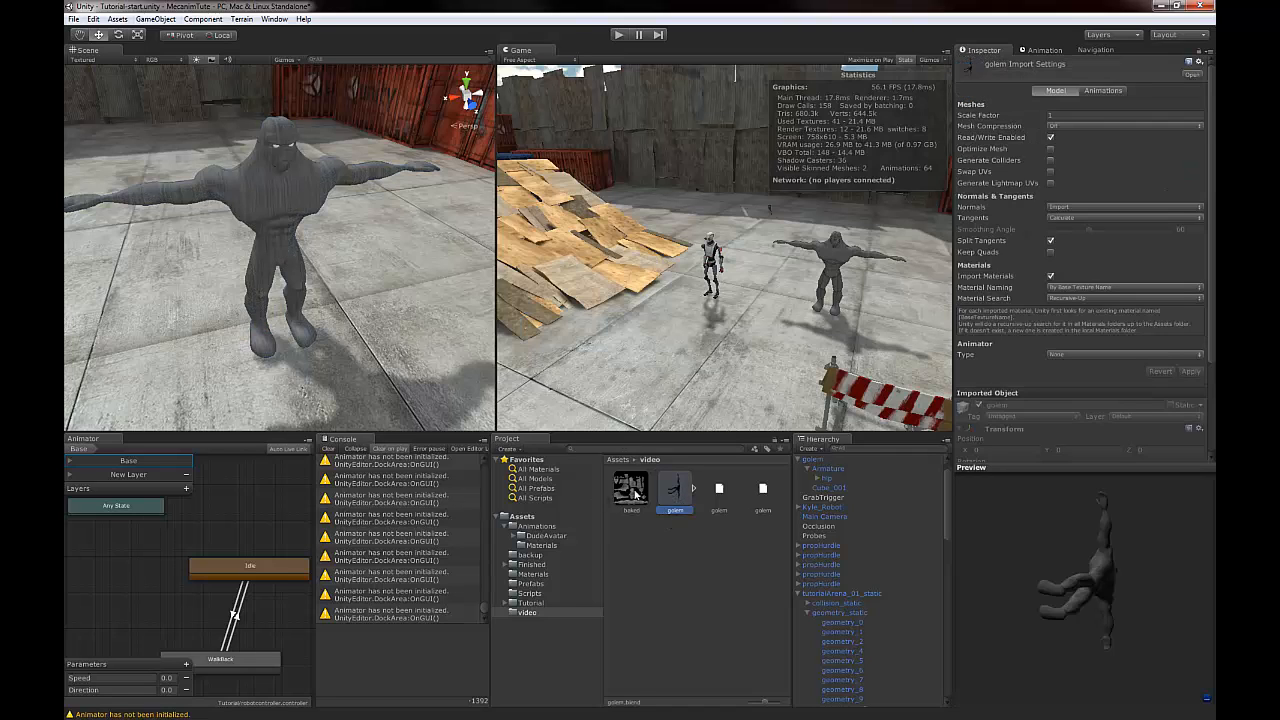
{"action": "scroll", "coordinate": [1036, 375], "scroll_direction": "down", "scroll_amount": 1}
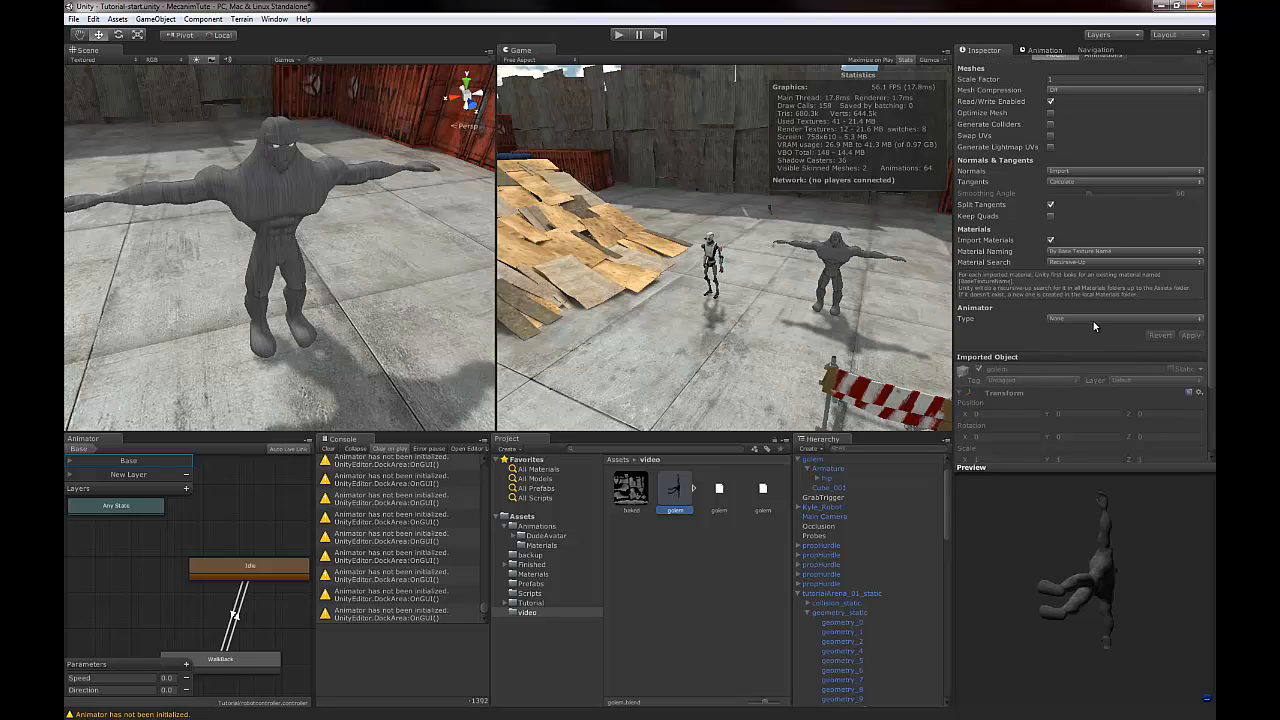
{"action": "left_click", "coordinate": [1093, 321]}
{"action": "left_click", "coordinate": [1094, 359]}
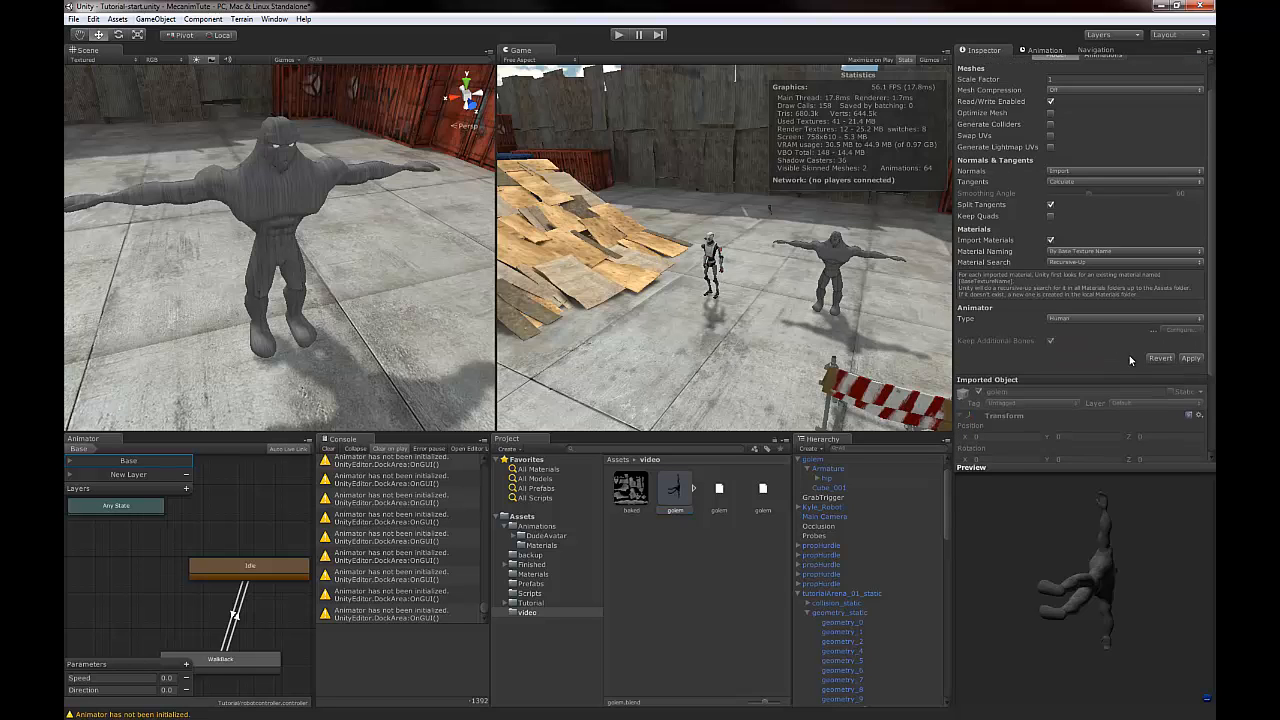
{"action": "left_click", "coordinate": [1190, 359]}
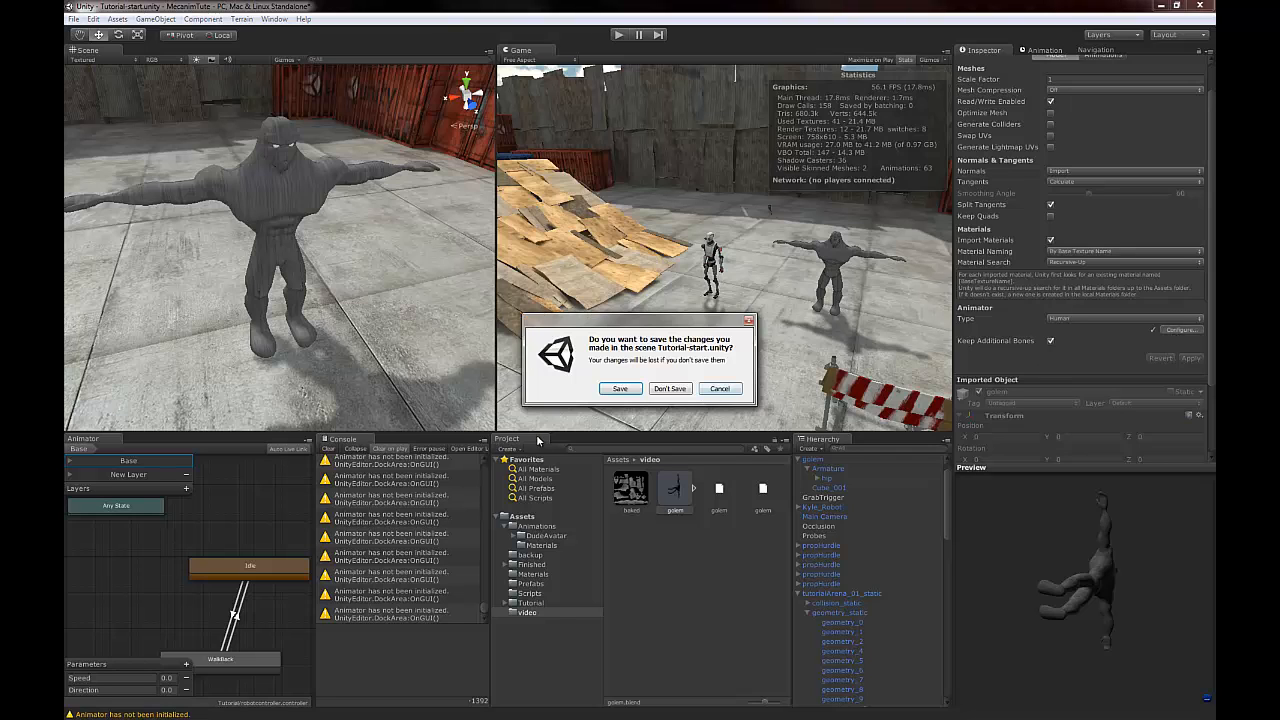
Save the Tutorial-start scene to enter the golem's avatar configuration, and frame the golem in the scene.
{"action": "left_click", "coordinate": [620, 389]}
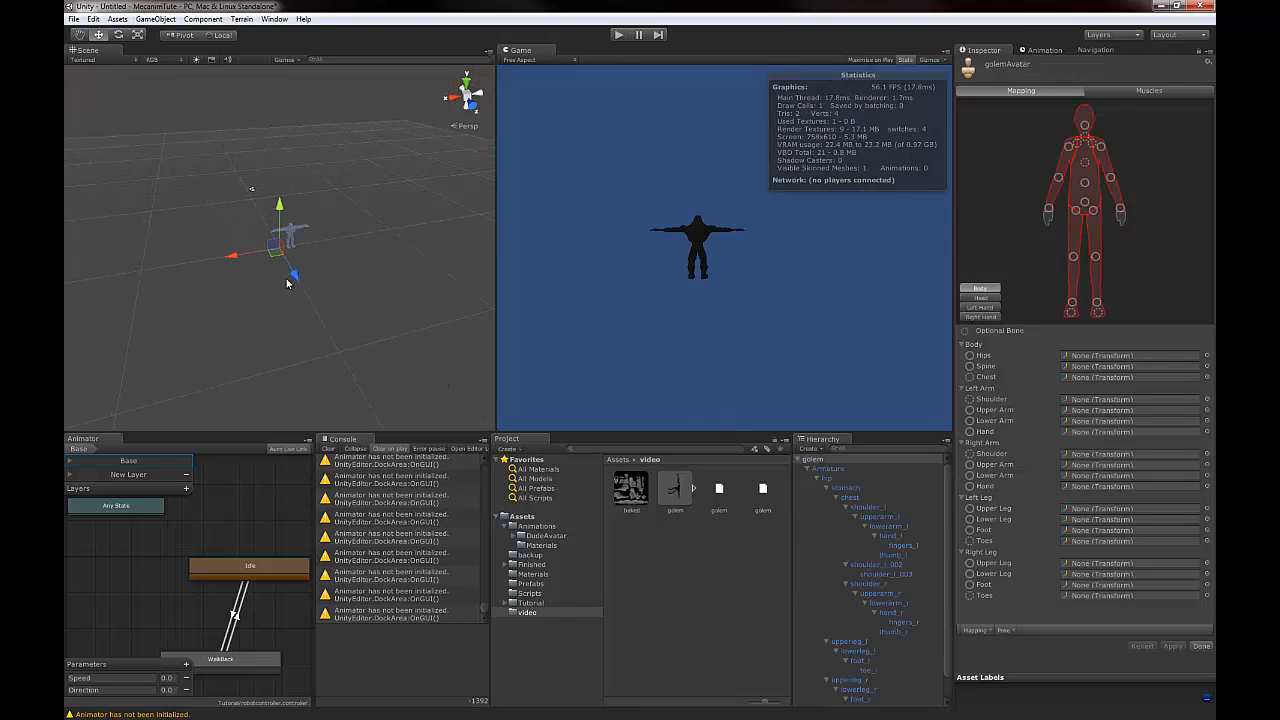
{"action": "middle_click_drag", "start_coordinate": [311, 282], "coordinate": [256, 446]}
{"action": "scroll", "coordinate": [301, 333], "scroll_direction": "up", "scroll_amount": 3}
{"action": "middle_click_drag", "start_coordinate": [277, 388], "coordinate": [282, 335]}
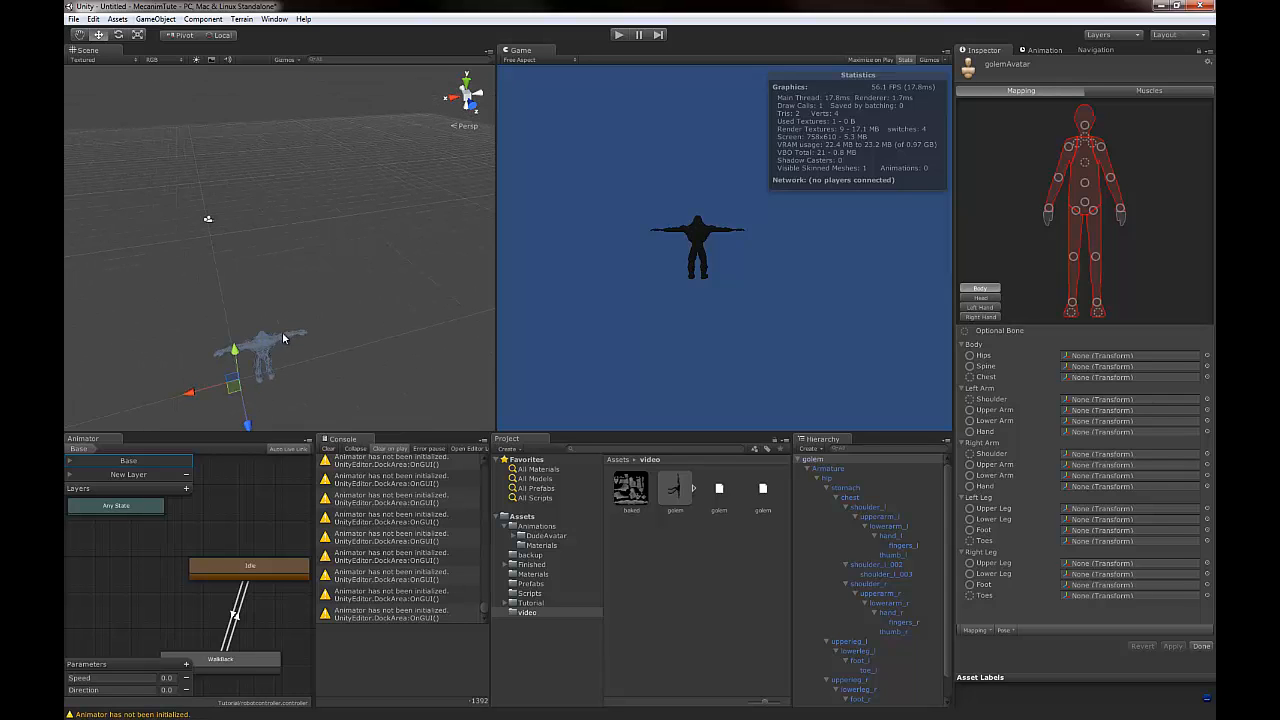
{"action": "key", "text": "f"}
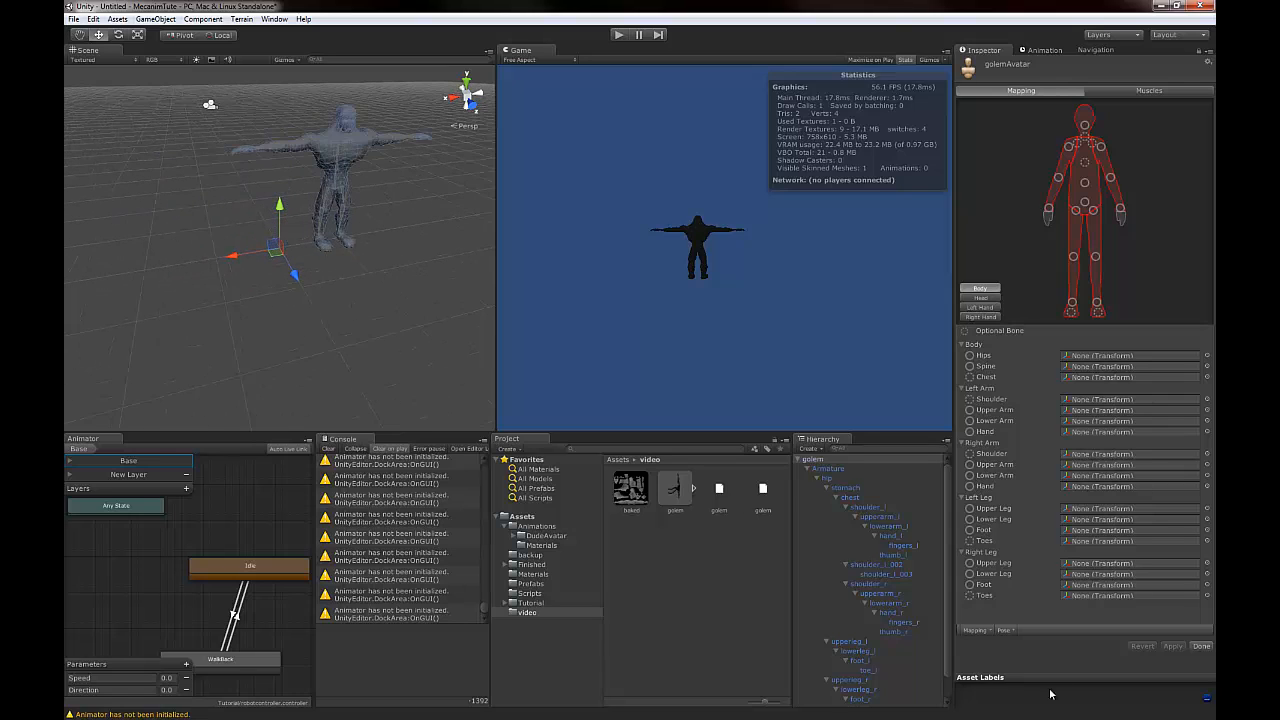
Try automapping the golem avatar's bones, and leave the avatar configuration with the unapplied import settings reverted.
{"action": "left_click", "coordinate": [987, 630]}
{"action": "left_click", "coordinate": [1000, 661]}
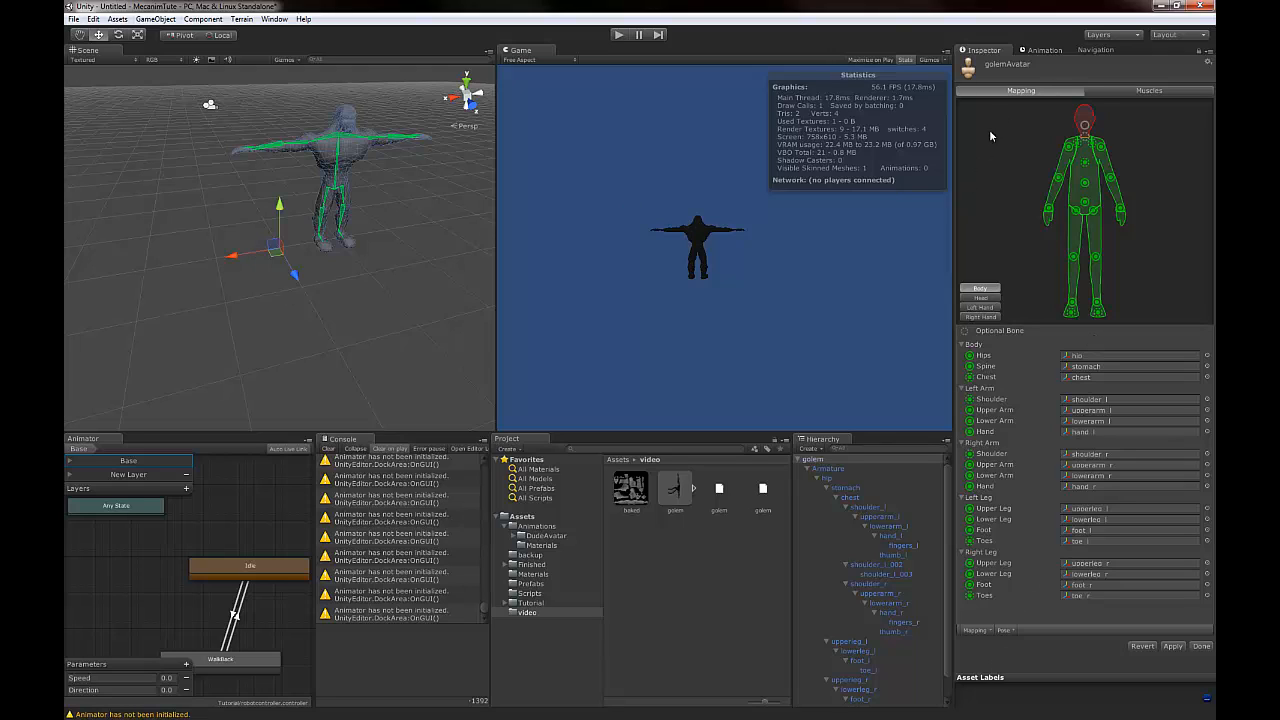
{"action": "left_click", "coordinate": [1200, 646]}
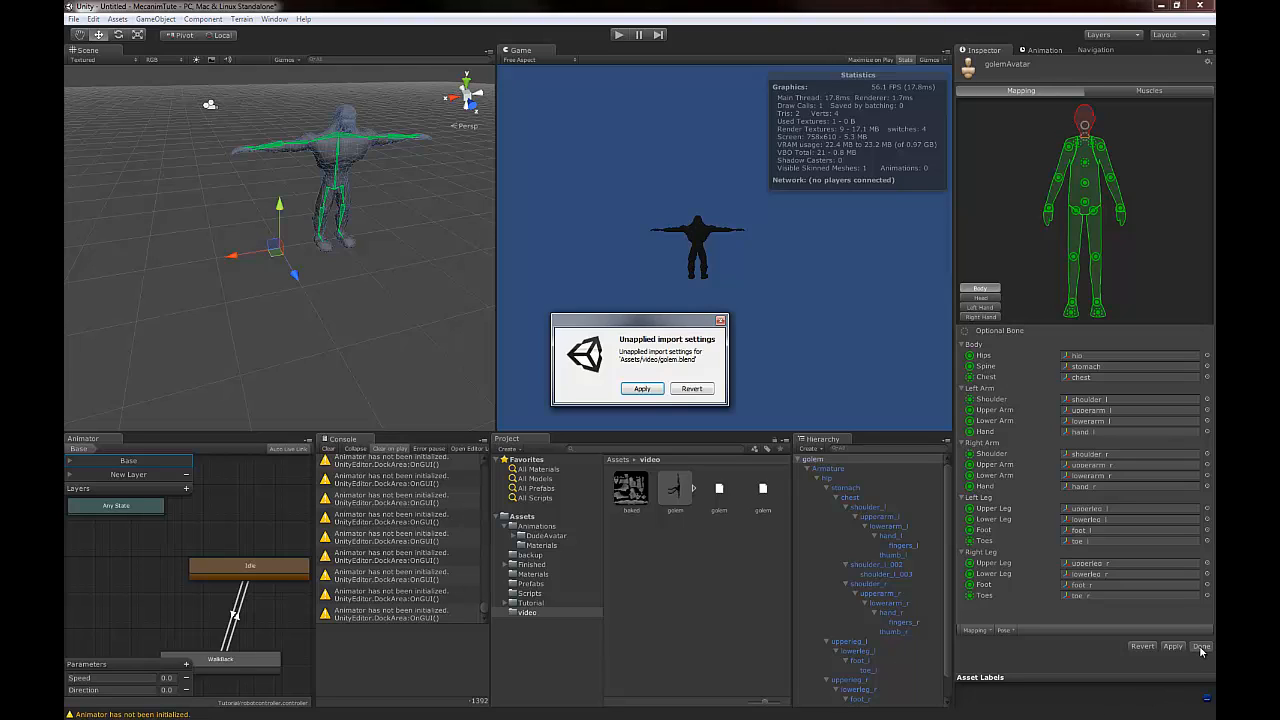
{"action": "left_click", "coordinate": [692, 389]}
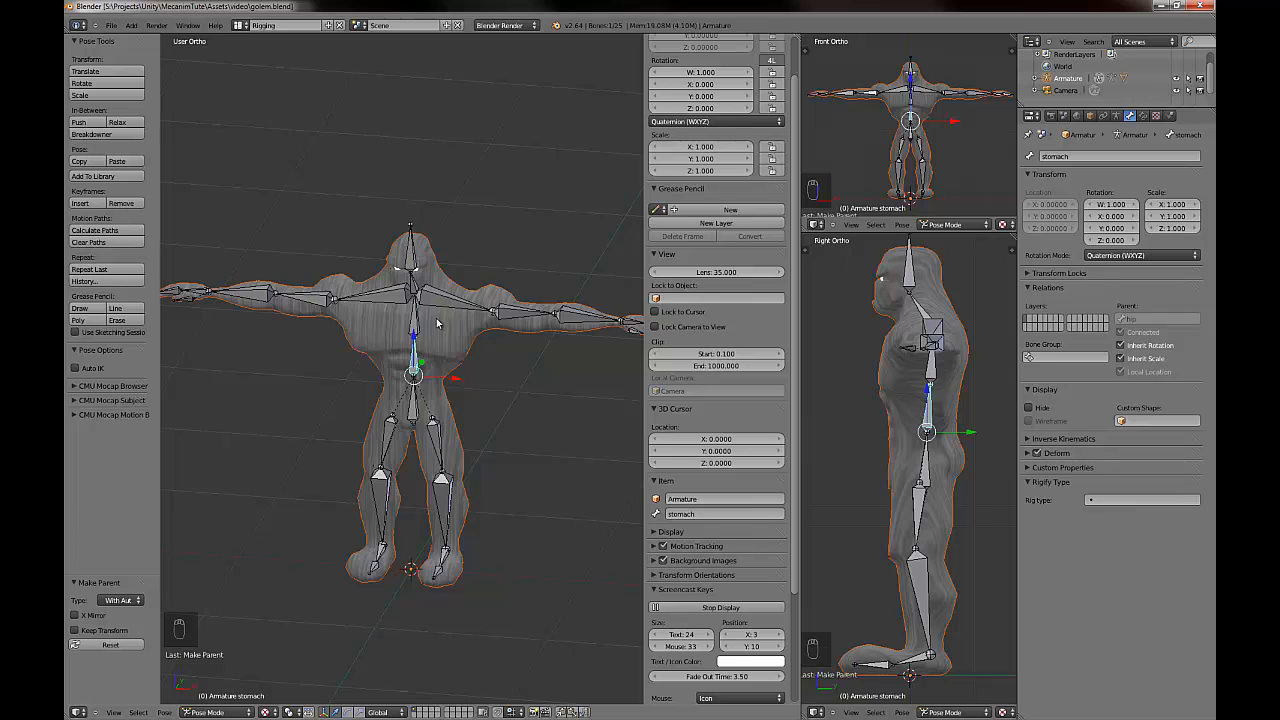
Switch to Blender and rename the bone between the chest and the head to neck.
{"action": "scroll", "coordinate": [448, 313], "scroll_direction": "up", "scroll_amount": 5}
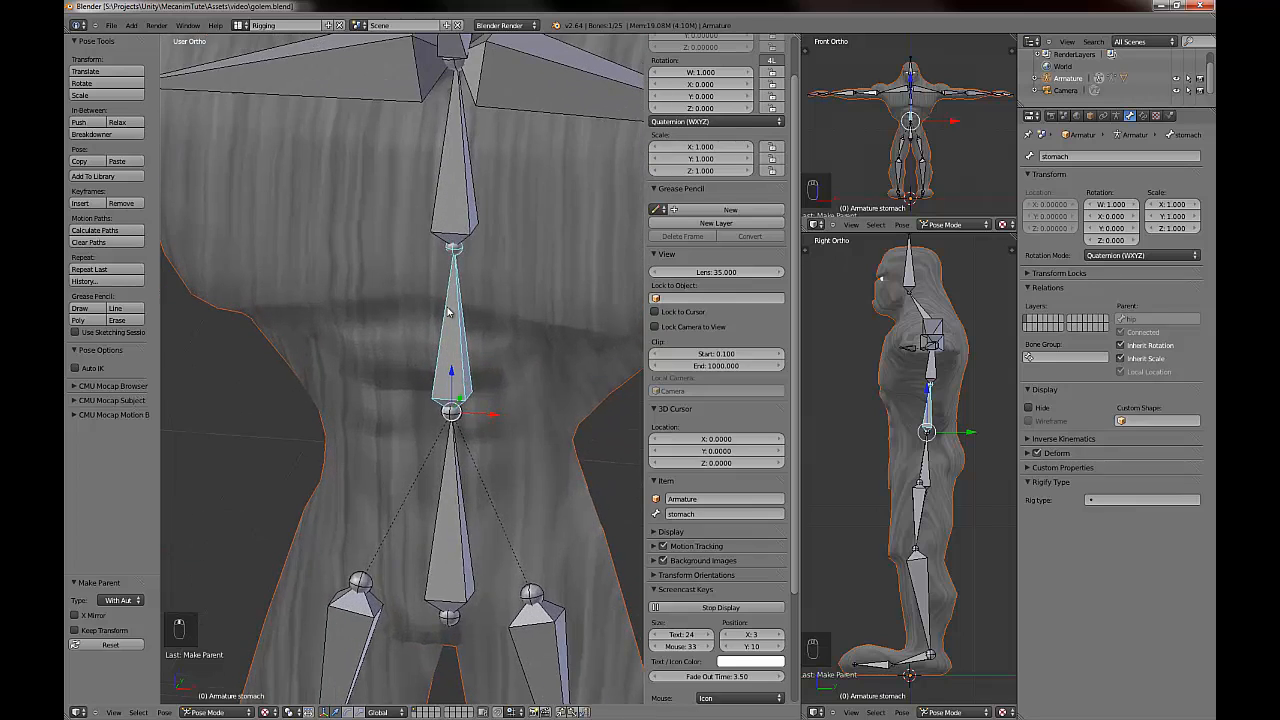
{"action": "middle_click_drag", "start_coordinate": [448, 311], "coordinate": [400, 611], "text": "shift"}
{"action": "right_click", "coordinate": [401, 326]}
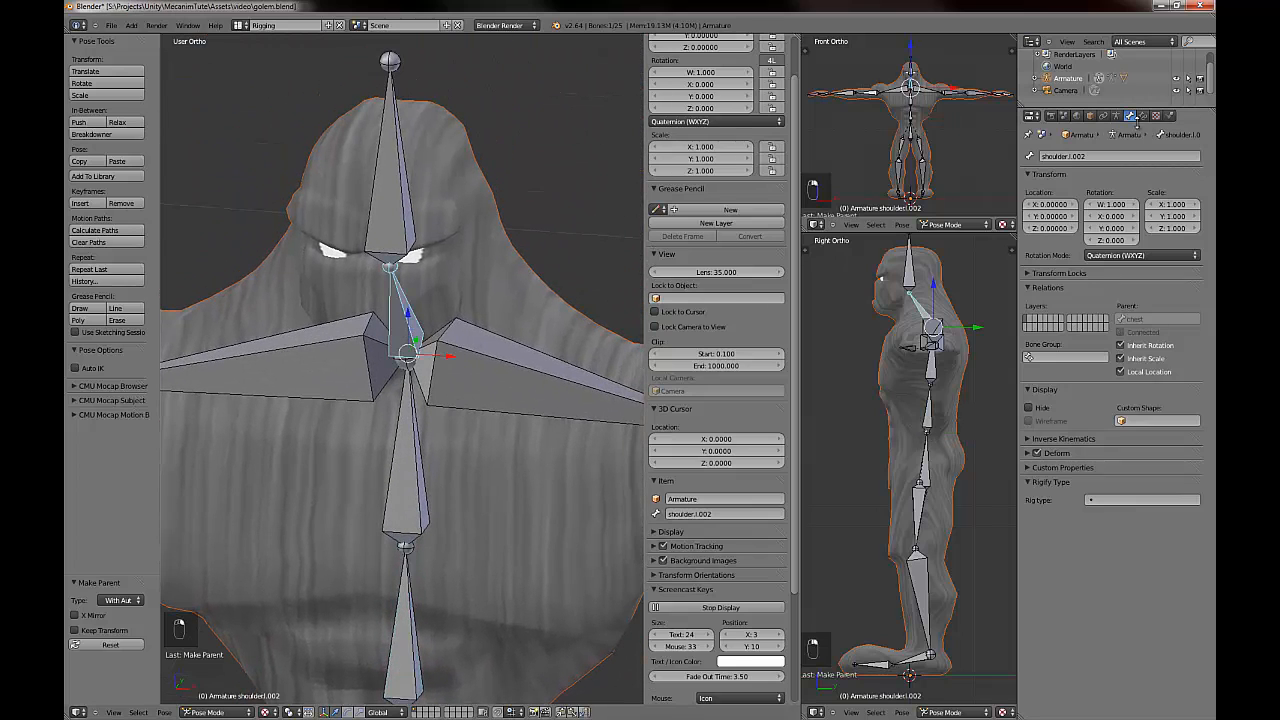
{"action": "left_click", "coordinate": [1109, 157]}
{"action": "type", "text": "neck"}
{"action": "key", "text": "Return"}
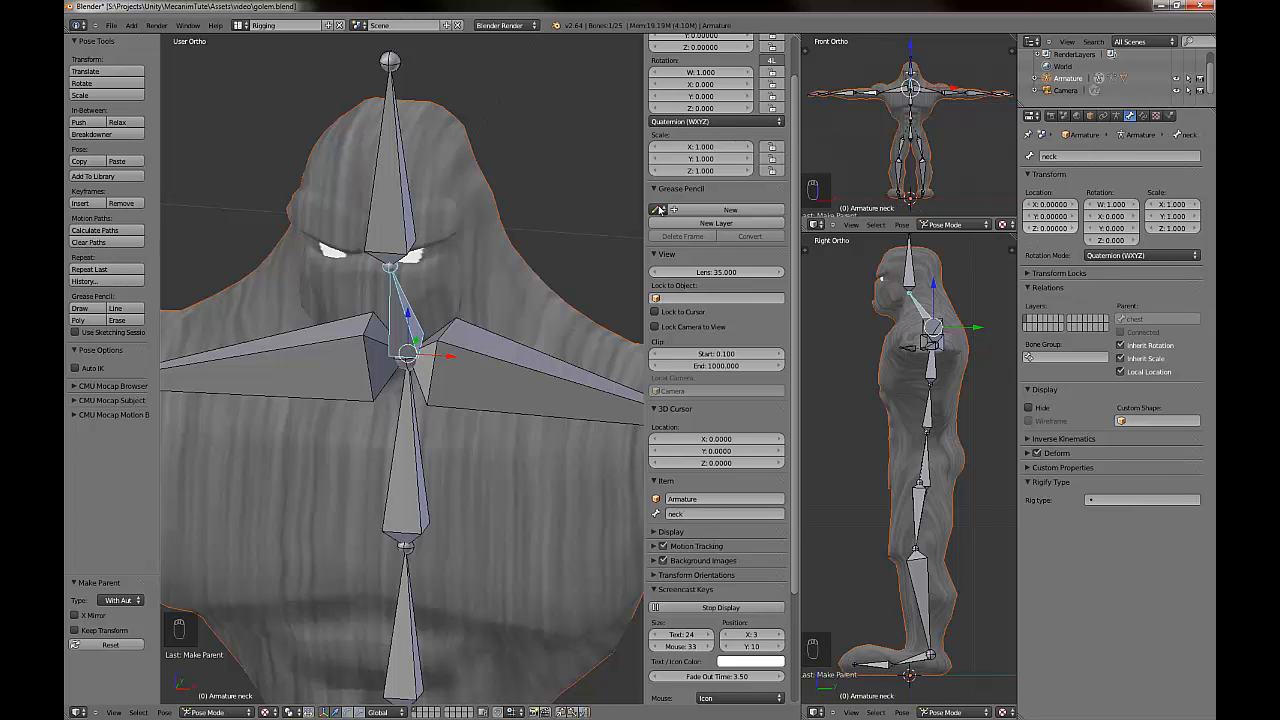
Rename the topmost bone, above the neck, to head.
{"action": "right_click", "coordinate": [375, 180]}
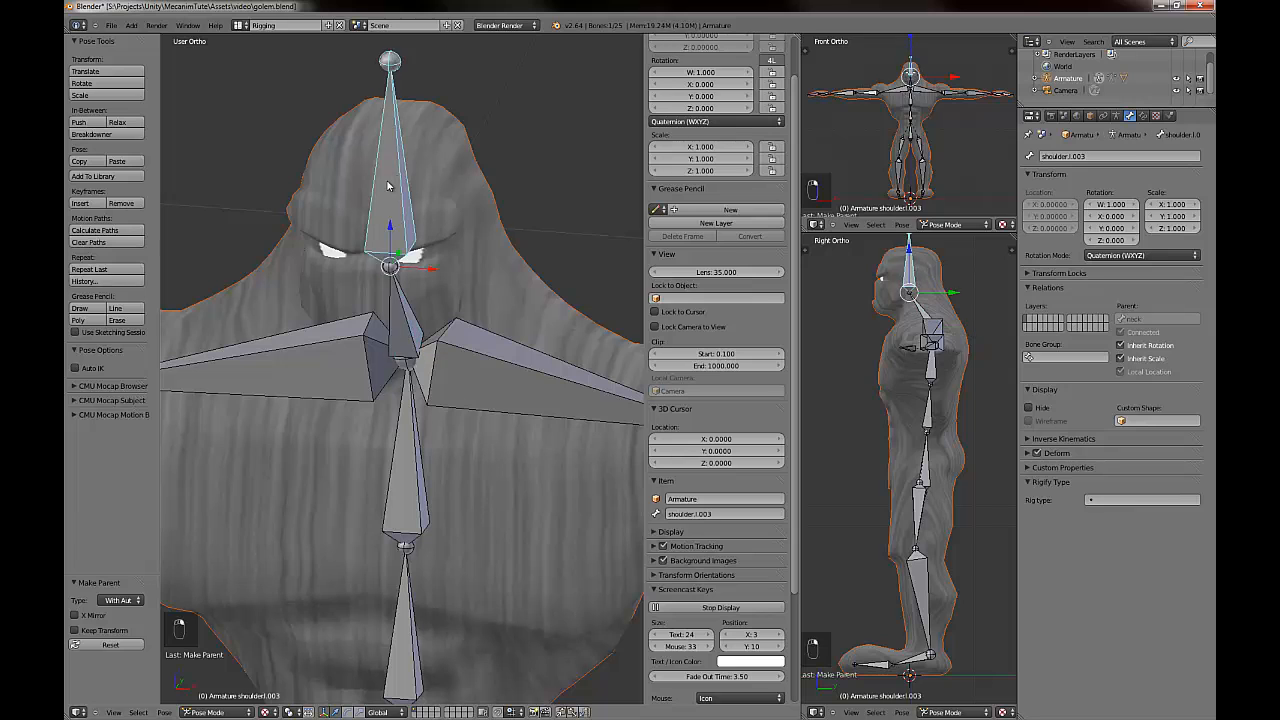
{"action": "left_click", "coordinate": [1098, 157]}
{"action": "type", "text": "head"}
{"action": "key", "text": "Return"}
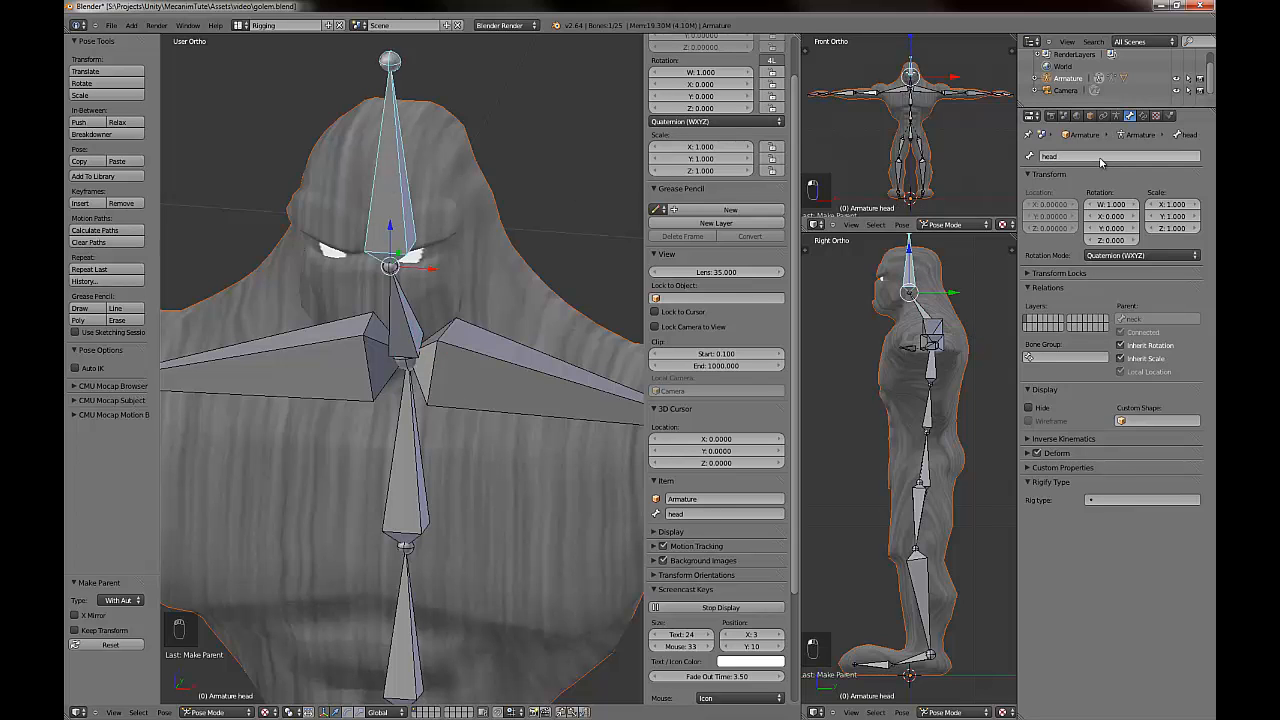
Save golem.blend with the renamed bones and switch back to Unity.
{"action": "scroll", "coordinate": [387, 193], "scroll_direction": "down", "scroll_amount": 5}
{"action": "middle_click_drag", "start_coordinate": [470, 345], "coordinate": [437, 399]}
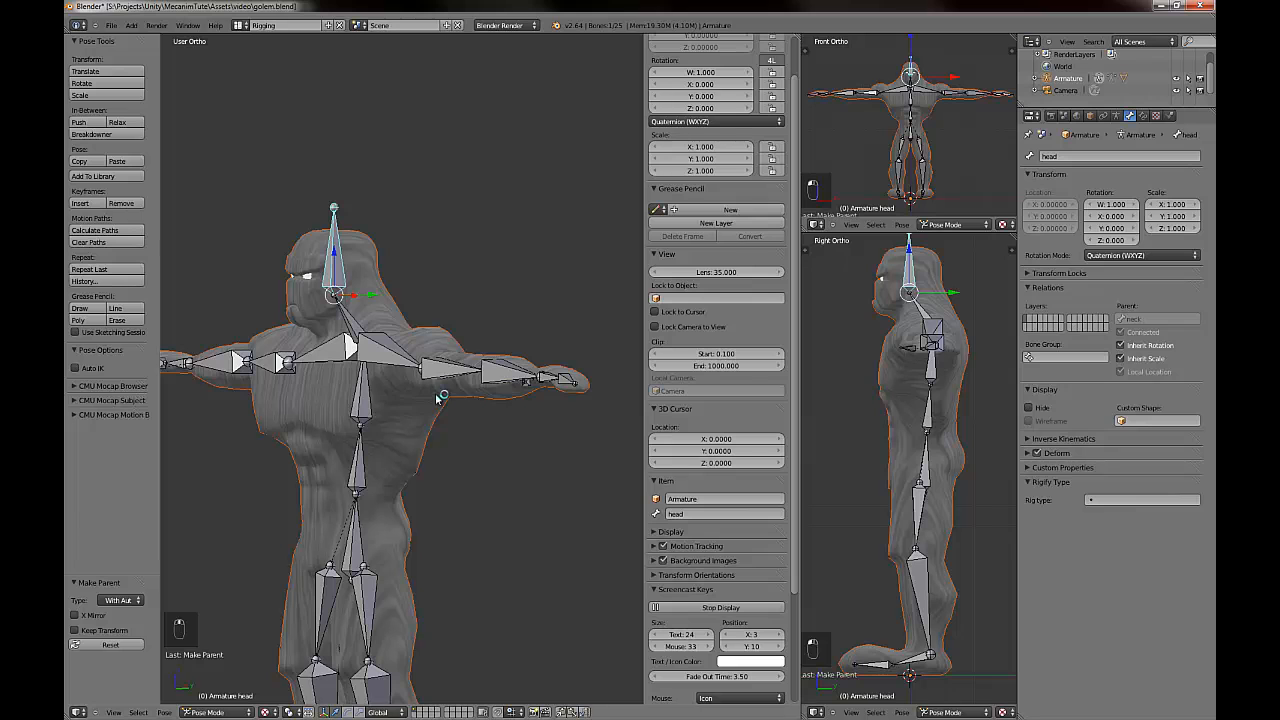
{"action": "key", "text": "ctrl+s"}
{"action": "left_click", "coordinate": [437, 398]}
{"action": "middle_click_drag", "start_coordinate": [358, 302], "coordinate": [405, 317]}
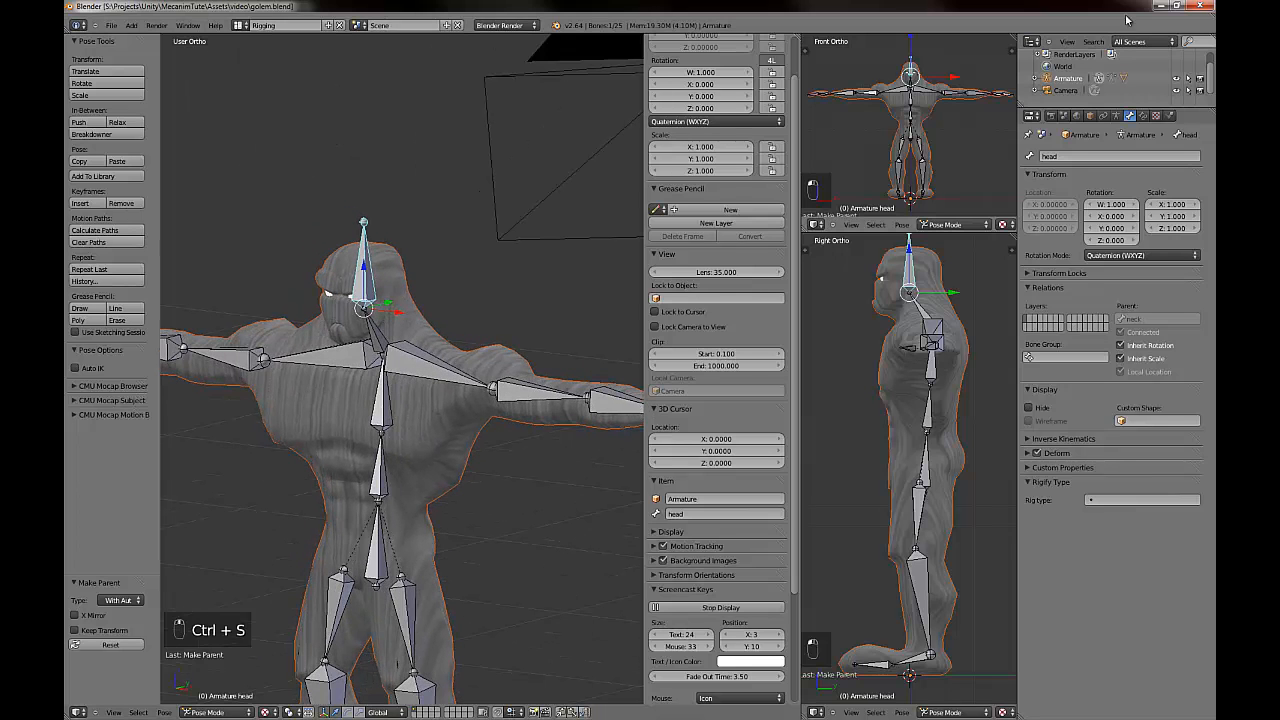
{"action": "left_click", "coordinate": [1158, 6]}
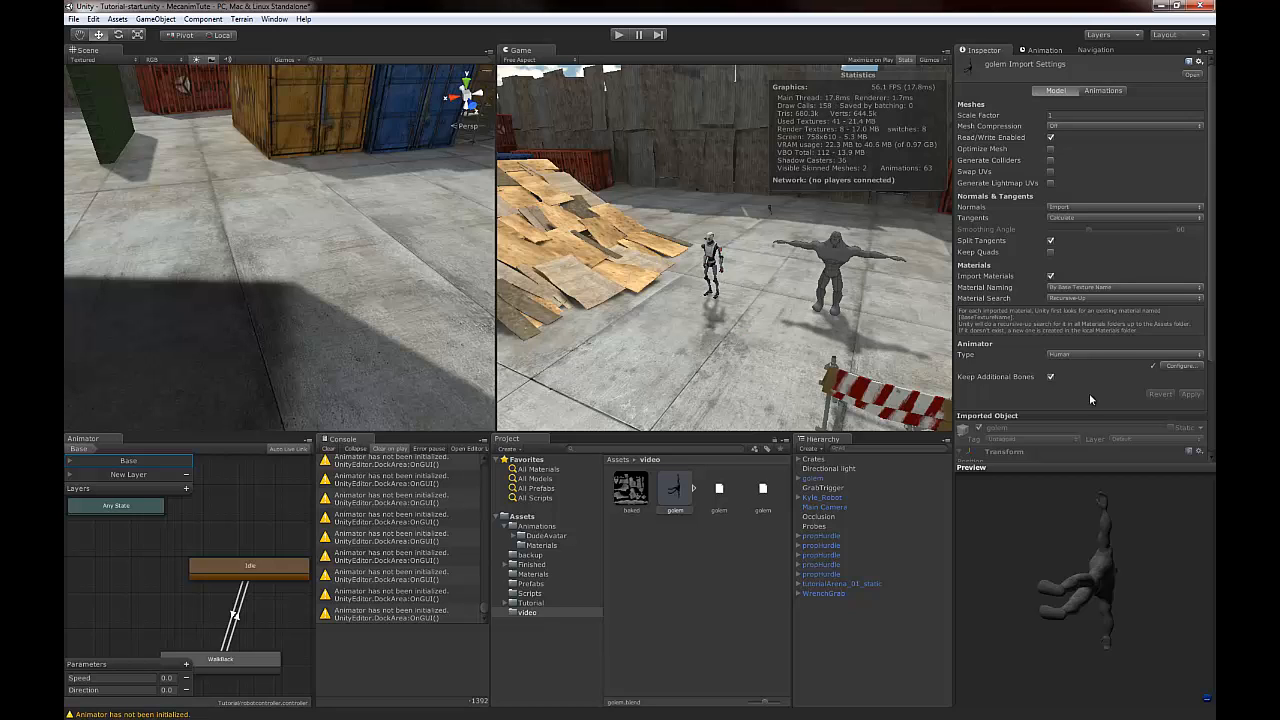
Open the golem avatar's configuration, saving the Tutorial-start scene, and automap its bones.
{"action": "left_click", "coordinate": [1177, 366]}
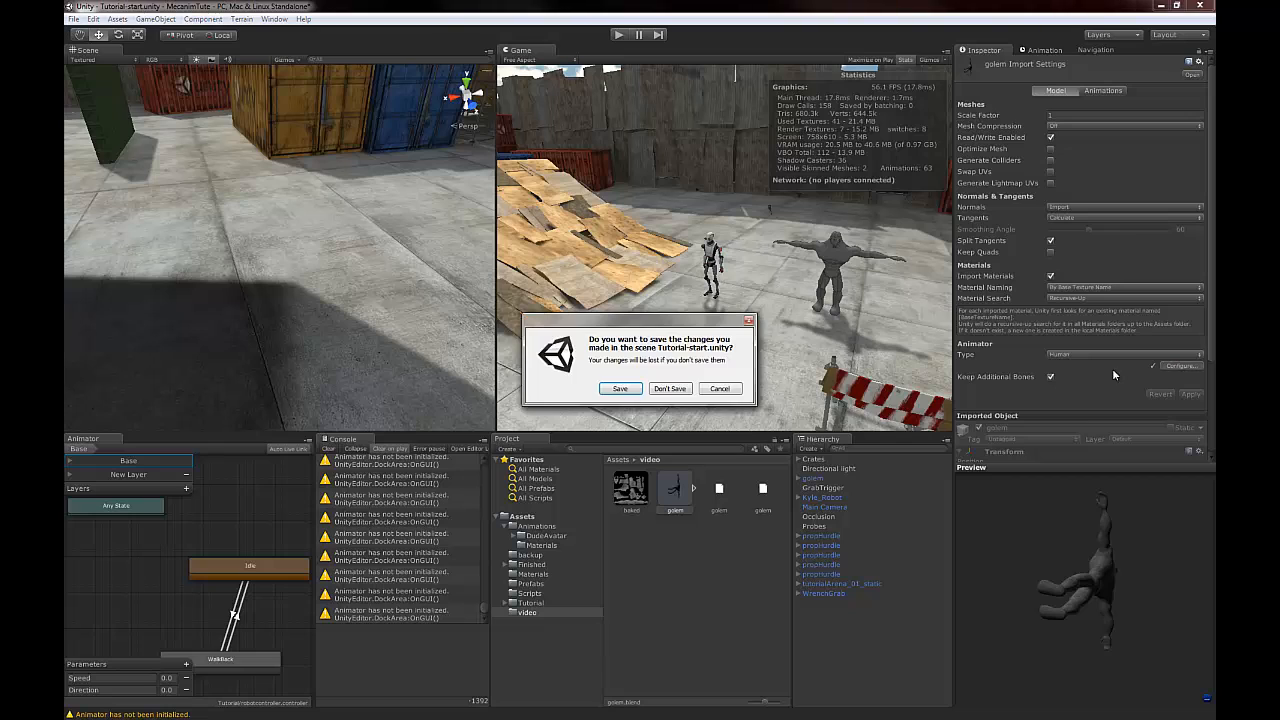
{"action": "left_click", "coordinate": [618, 389]}
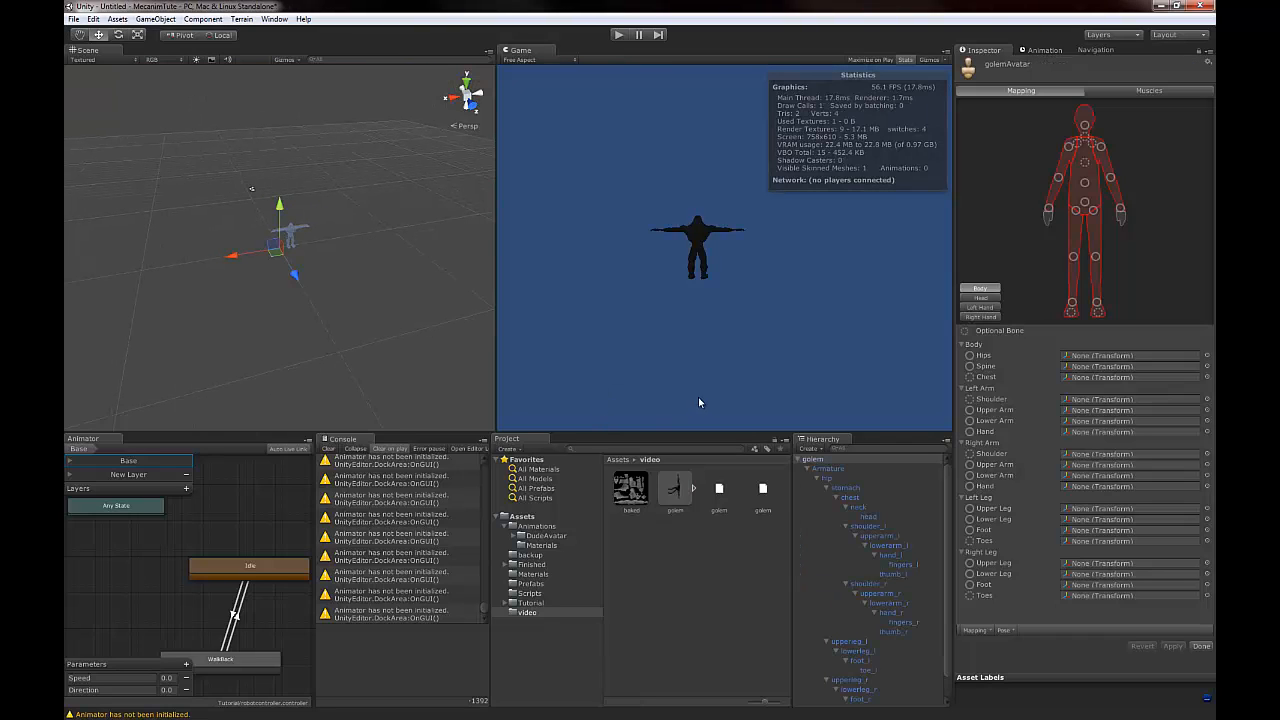
{"action": "left_click", "coordinate": [974, 631]}
{"action": "left_click", "coordinate": [988, 657]}
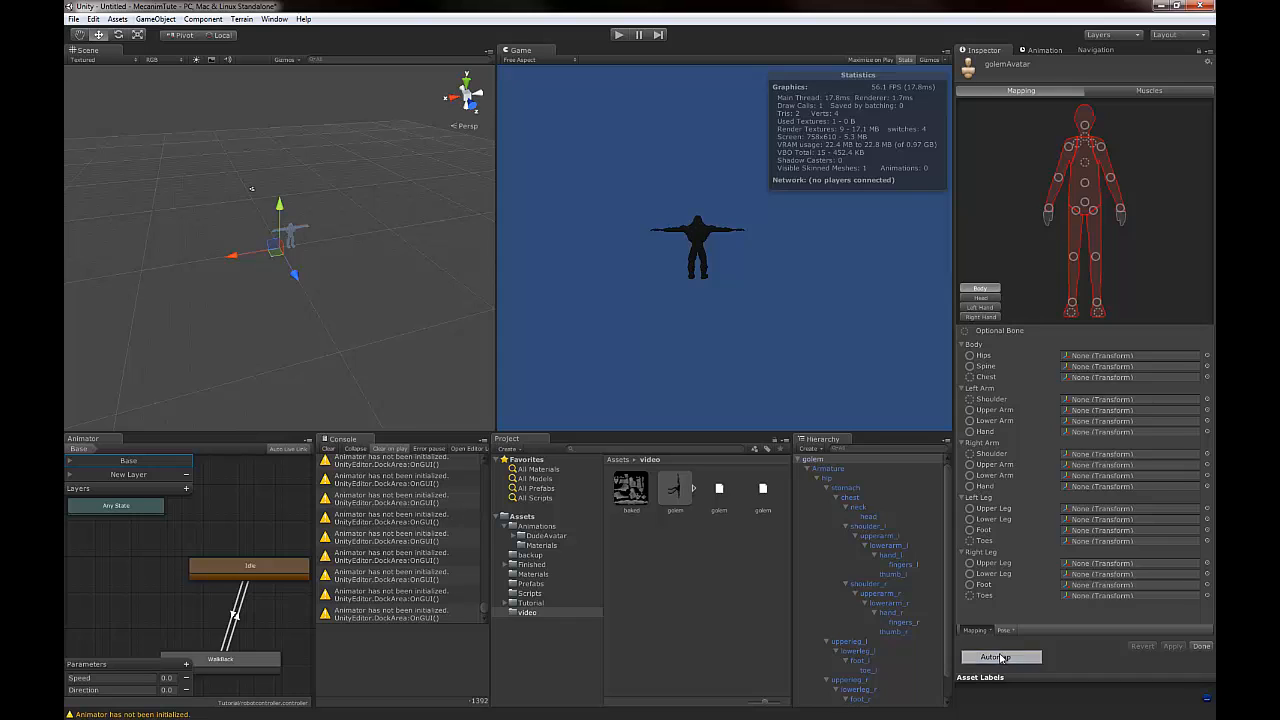
{"action": "right_click_drag", "start_coordinate": [356, 268], "coordinate": [317, 272]}
{"action": "scroll", "coordinate": [317, 272], "scroll_direction": "up", "scroll_amount": 5}
{"action": "middle_click_drag", "start_coordinate": [263, 282], "coordinate": [398, 219]}
Enforce the T-pose on the golem avatar and apply the import settings while switching to its muscle setup.
{"action": "left_click", "coordinate": [1005, 631]}
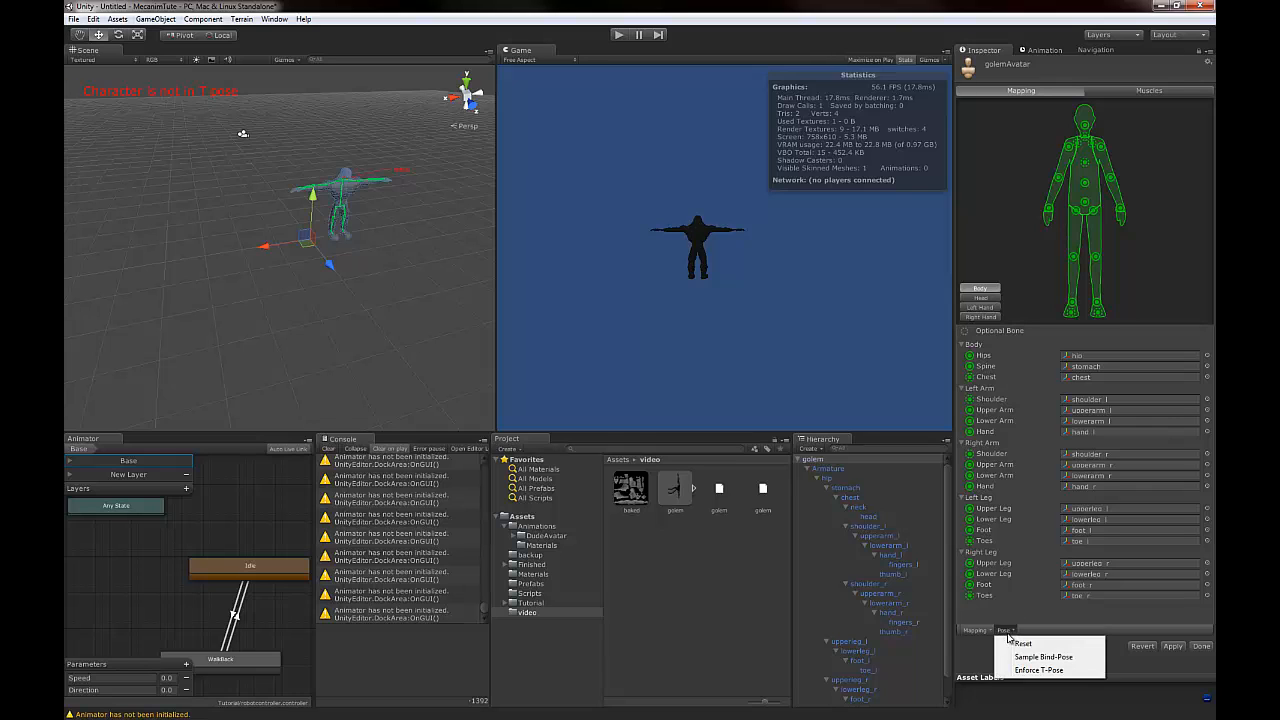
{"action": "left_click", "coordinate": [1030, 670]}
{"action": "middle_click_drag", "start_coordinate": [266, 314], "coordinate": [300, 203]}
{"action": "scroll", "coordinate": [306, 209], "scroll_direction": "up", "scroll_amount": 4}
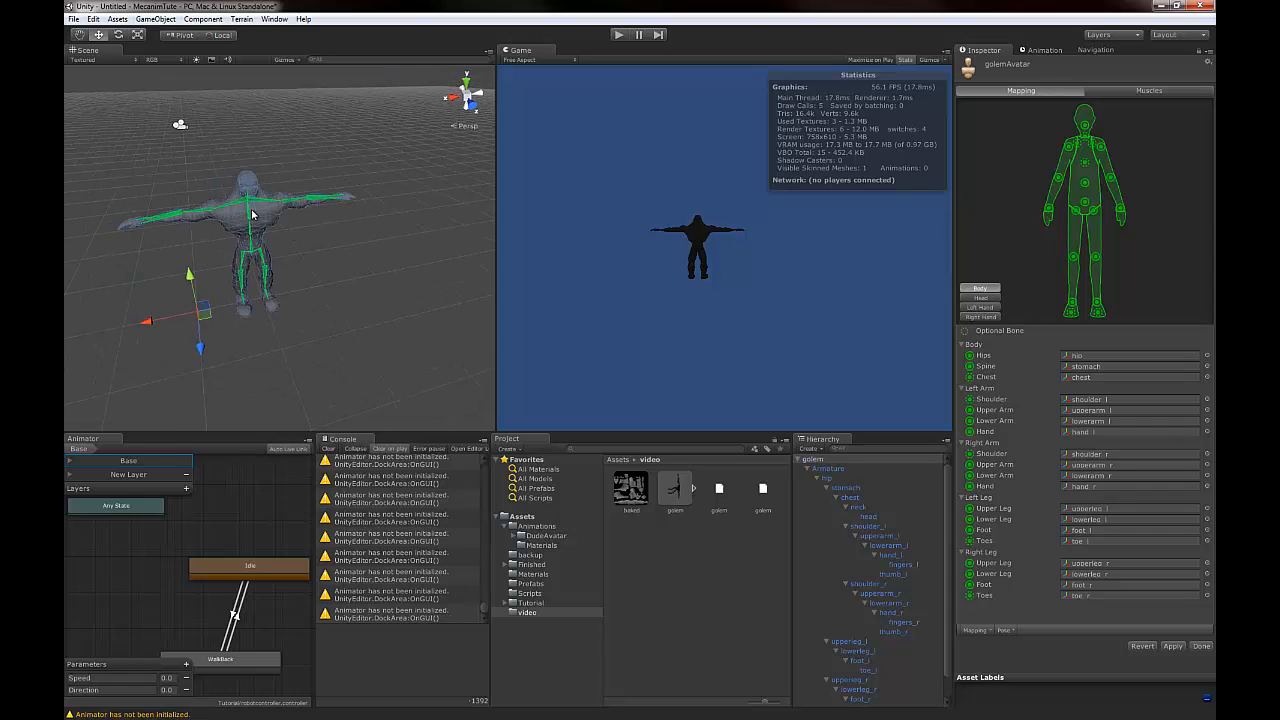
{"action": "left_click", "coordinate": [1149, 94]}
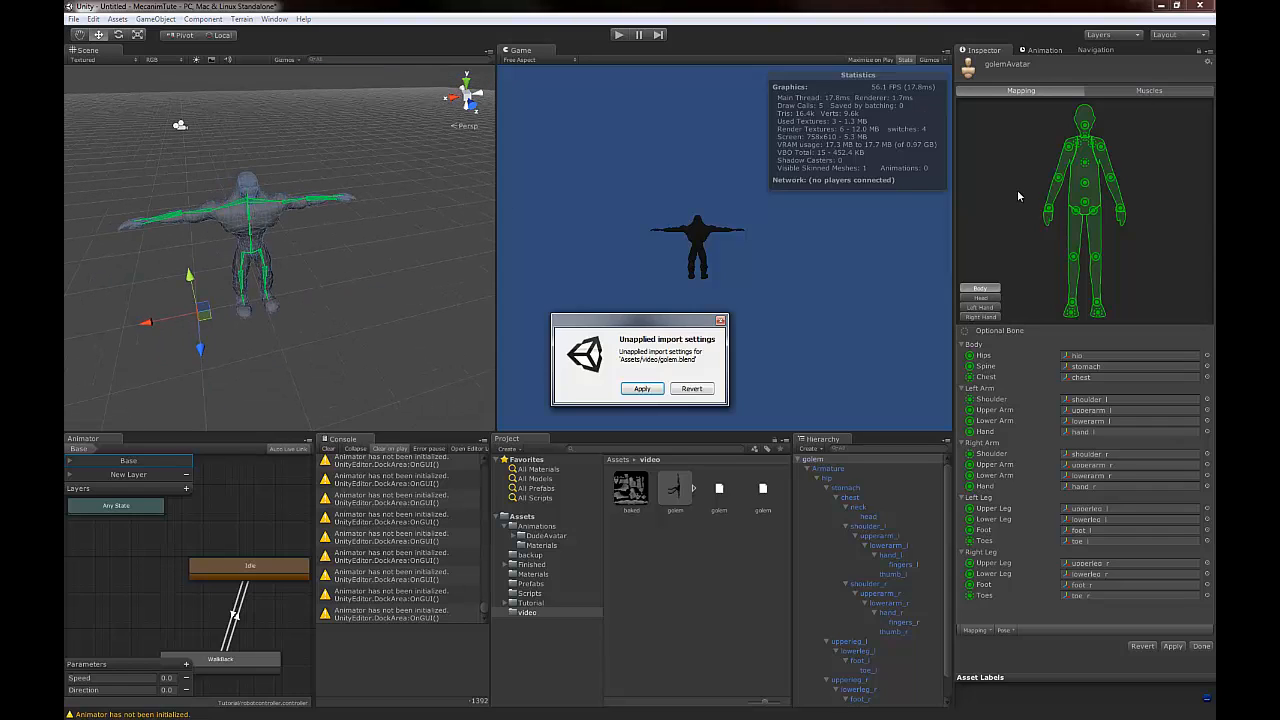
{"action": "left_click", "coordinate": [642, 389]}
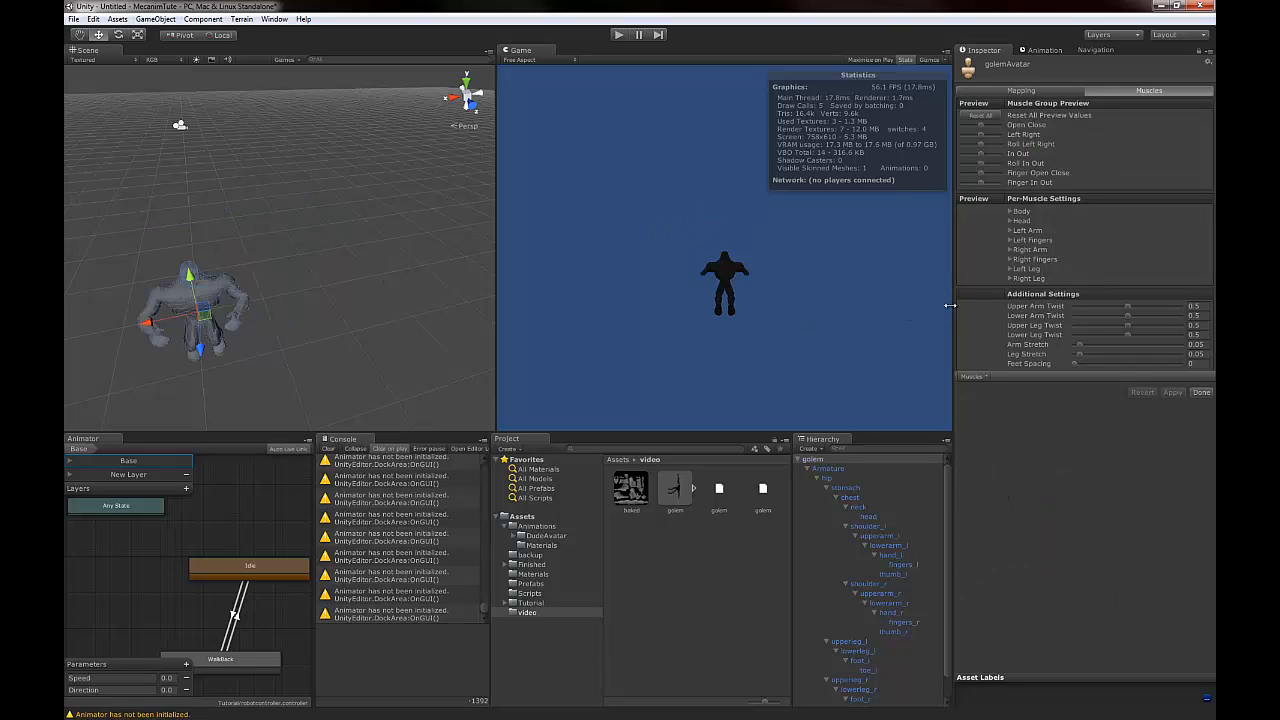
Preview the golem's muscle groups, including Open Close, Roll Left Right, In Out and Roll In Out, and finish the avatar configuration.
{"action": "mouse_move", "coordinate": [245, 341]}
{"action": "middle_mouse_down"}
{"action": "mouse_move", "coordinate": [280, 311]}
{"action": "mouse_move", "coordinate": [332, 172]}
{"action": "mouse_move", "coordinate": [238, 336]}
{"action": "middle_mouse_up"}
{"action": "scroll", "coordinate": [303, 226], "scroll_direction": "up", "scroll_amount": 5}
{"action": "left_click_drag", "start_coordinate": [238, 336], "coordinate": [433, 268], "text": "alt"}
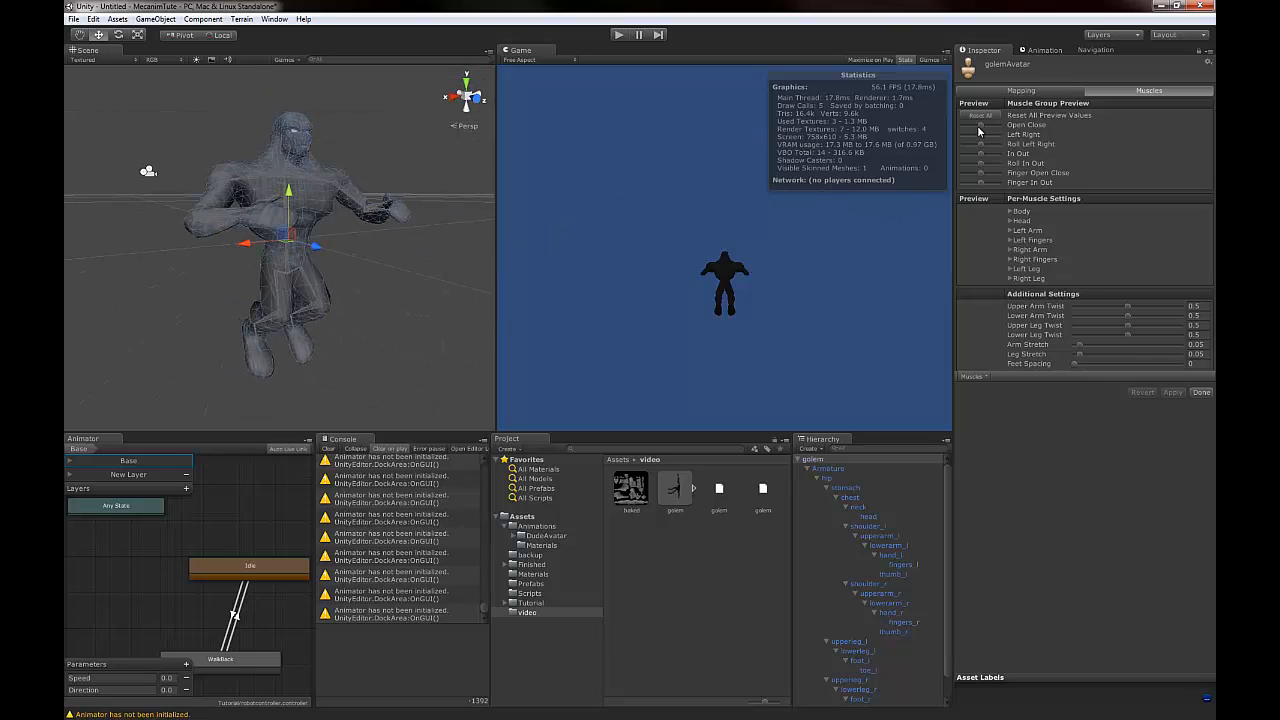
{"action": "left_click_drag", "start_coordinate": [979, 131], "coordinate": [987, 171]}
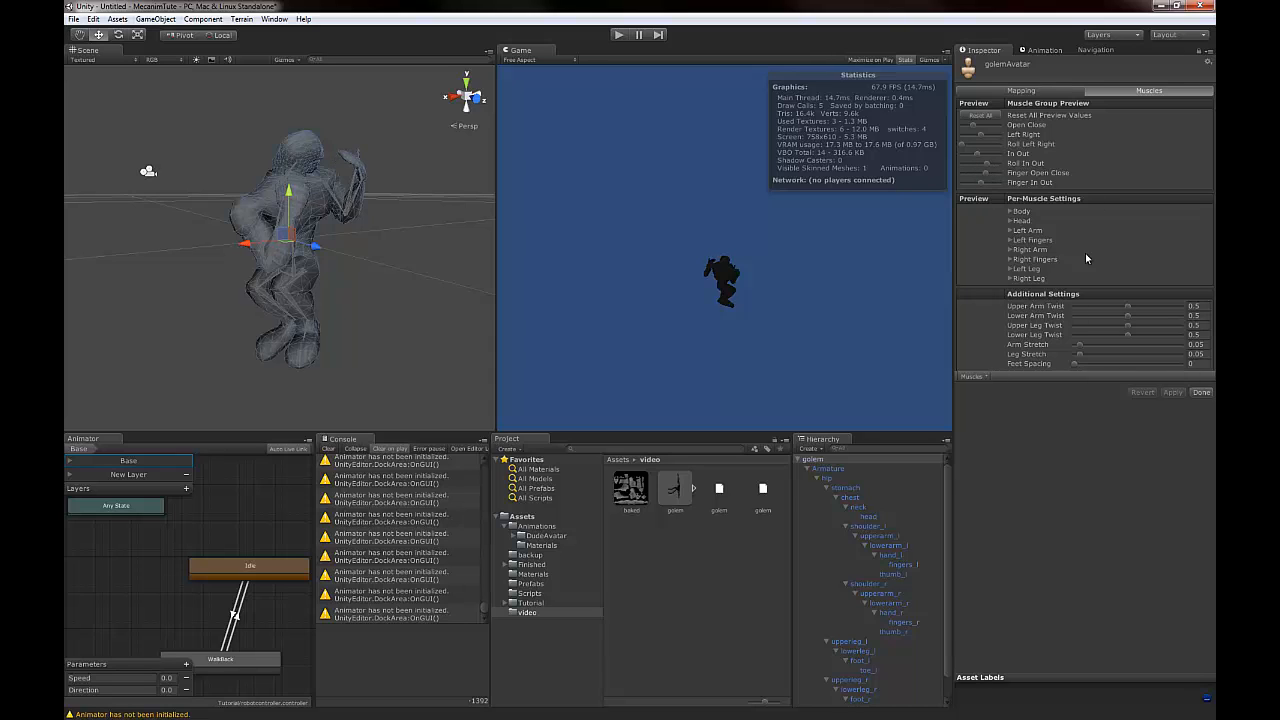
{"action": "left_click", "coordinate": [1030, 91]}
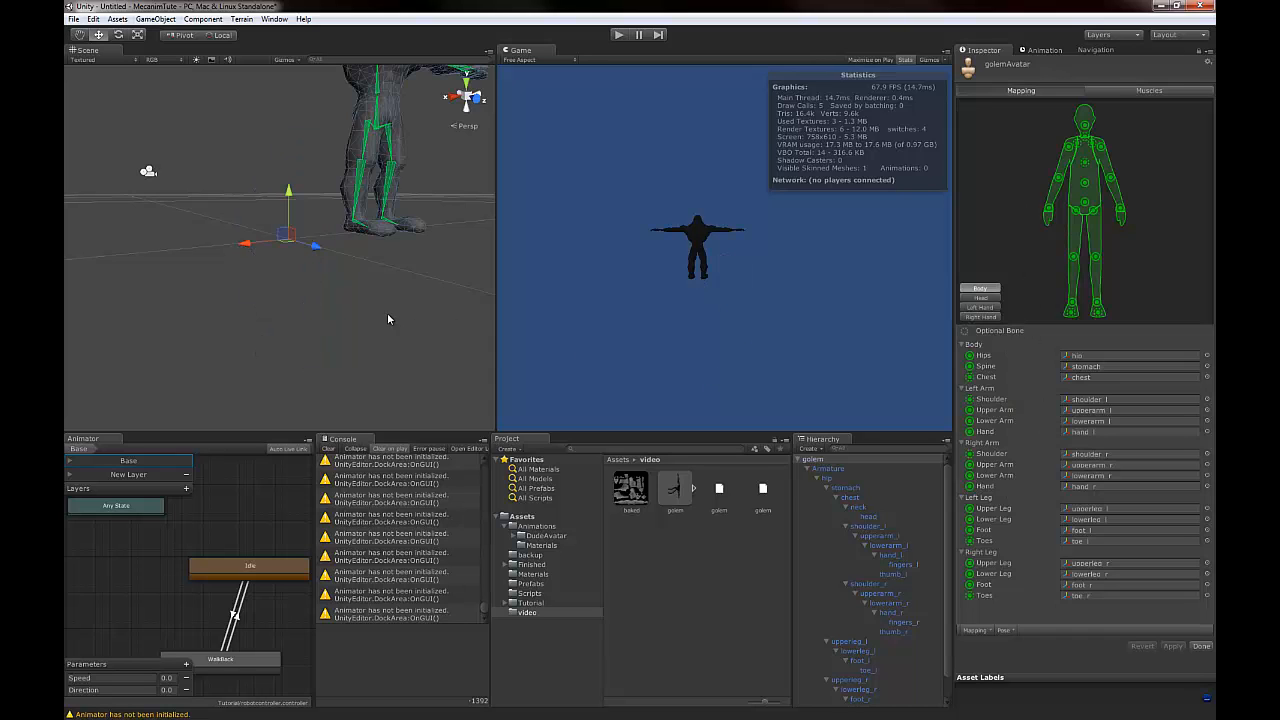
{"action": "left_click", "coordinate": [1199, 647]}
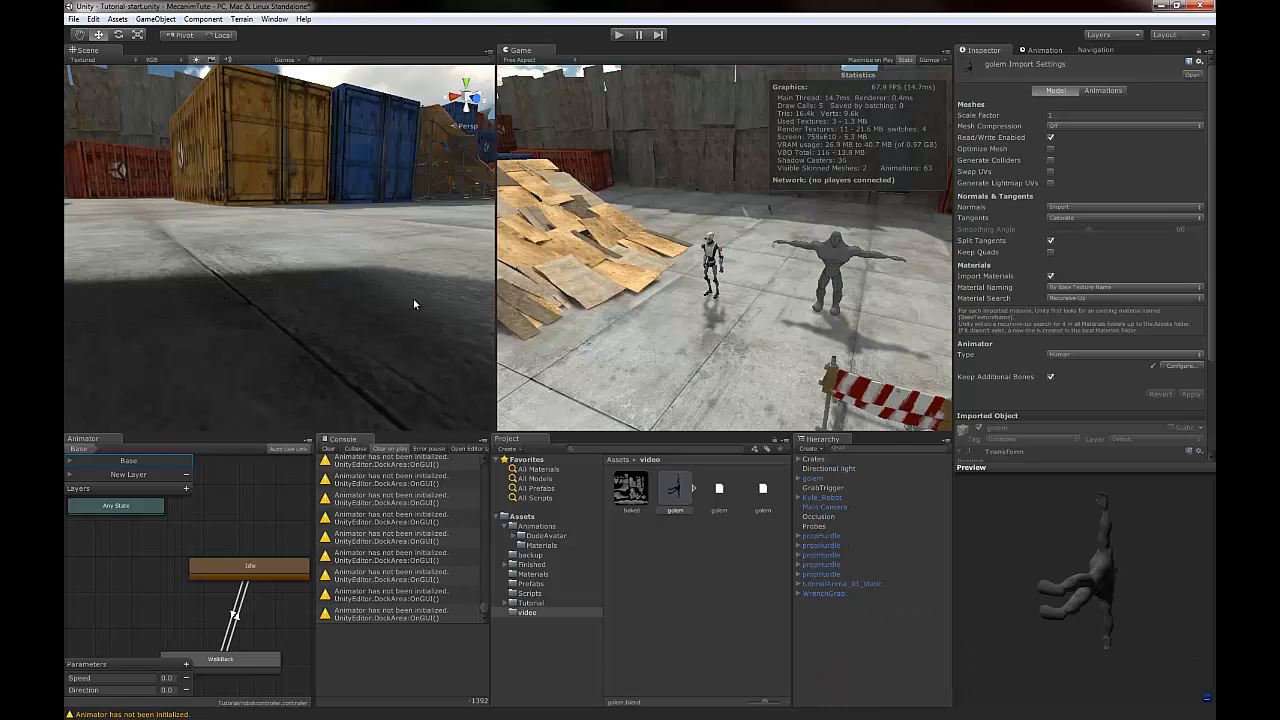
Locate the controller asset used by Kyle_Robot and assign robotcontroller as the controller of the golem's Animator.
{"action": "mouse_move", "coordinate": [413, 299]}
{"action": "right_mouse_down"}
{"action": "mouse_move", "coordinate": [283, 311]}
{"action": "mouse_move", "coordinate": [399, 228]}
{"action": "mouse_move", "coordinate": [413, 281]}
{"action": "right_mouse_up"}
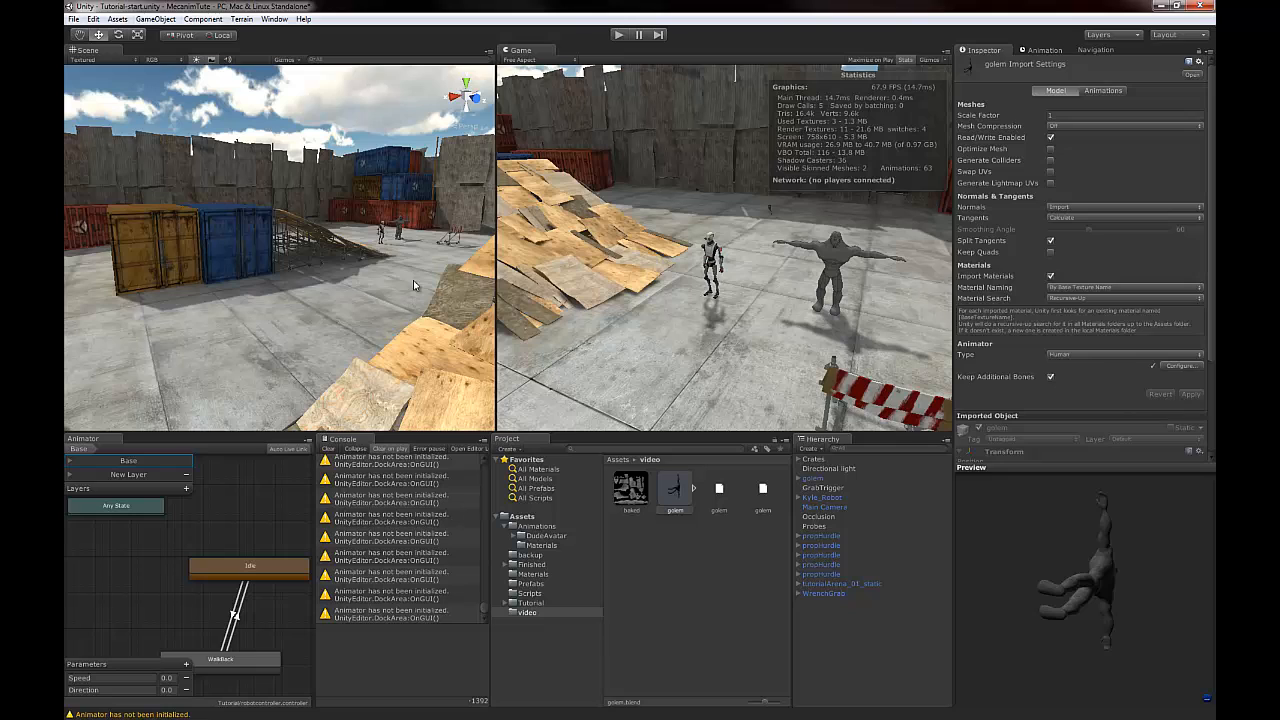
{"action": "left_click", "coordinate": [399, 232]}
{"action": "key", "text": "f"}
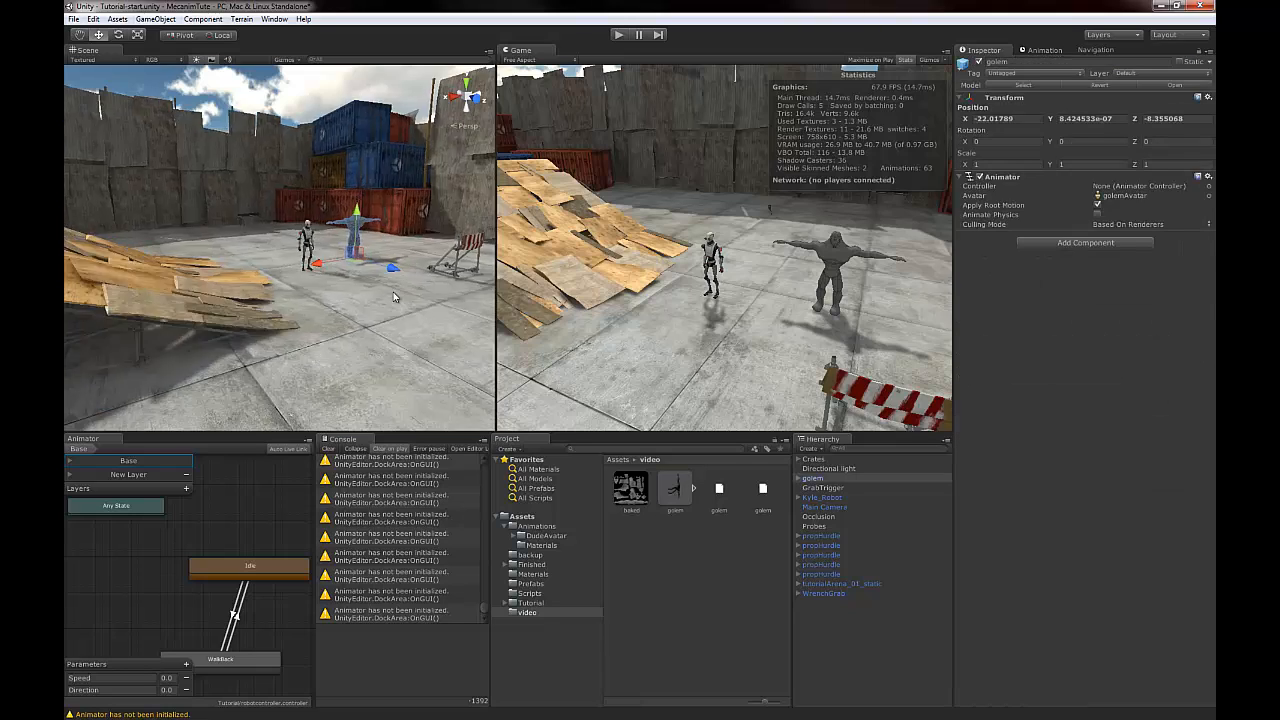
{"action": "left_click_drag", "start_coordinate": [394, 294], "coordinate": [211, 331], "text": "alt"}
{"action": "middle_click_drag", "start_coordinate": [211, 331], "coordinate": [289, 271]}
{"action": "scroll", "coordinate": [312, 266], "scroll_direction": "up", "scroll_amount": 3}
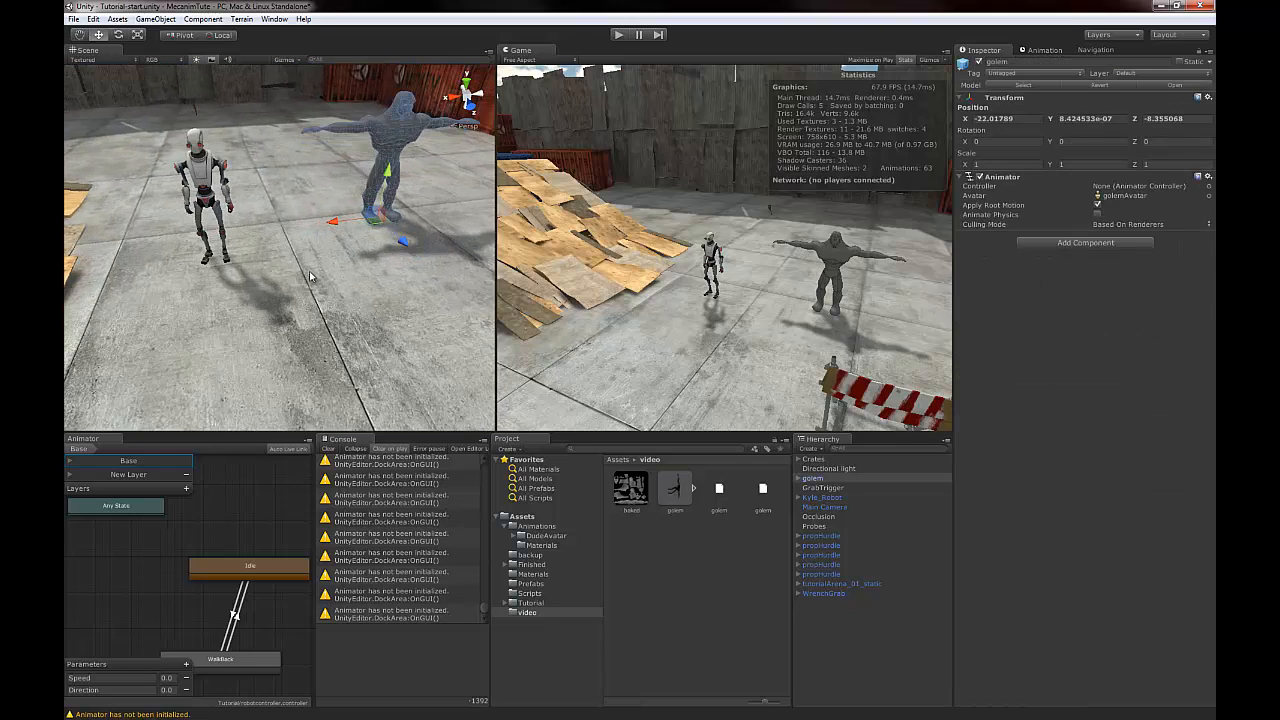
{"action": "mouse_move", "coordinate": [256, 313]}
{"action": "right_mouse_down"}
{"action": "mouse_move", "coordinate": [291, 283]}
{"action": "mouse_move", "coordinate": [260, 288]}
{"action": "right_mouse_up"}
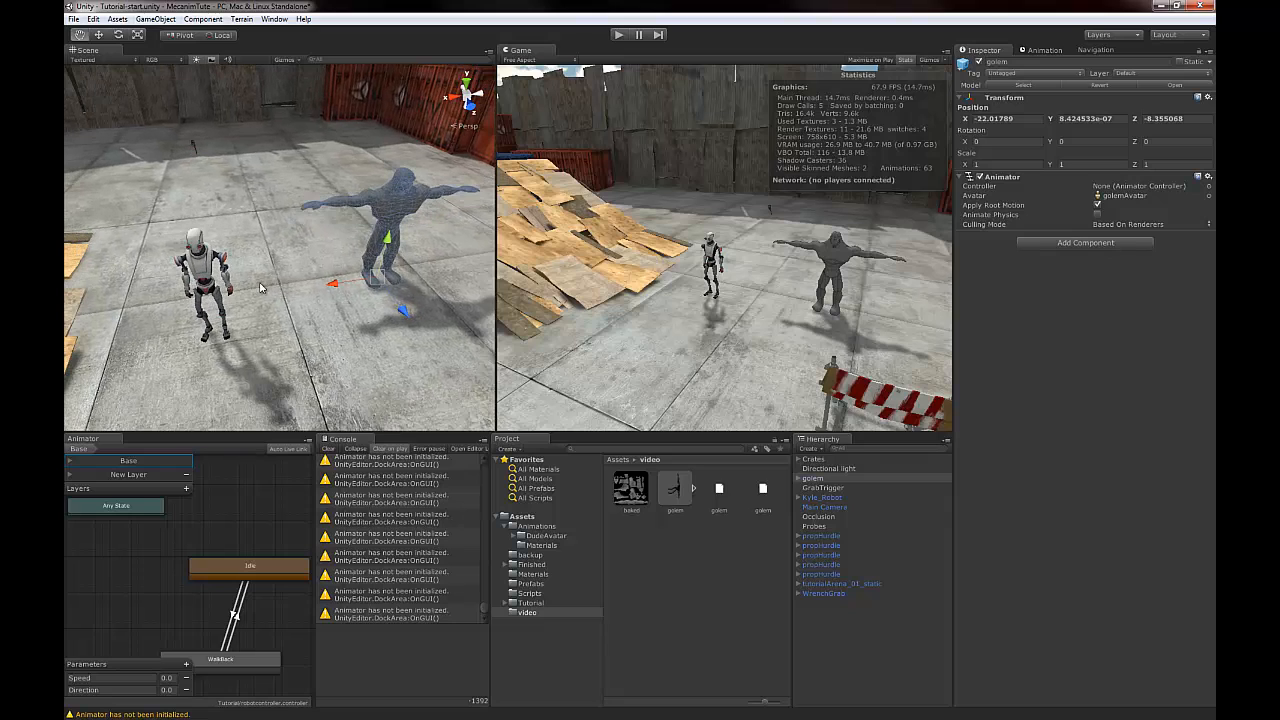
{"action": "left_click", "coordinate": [204, 276]}
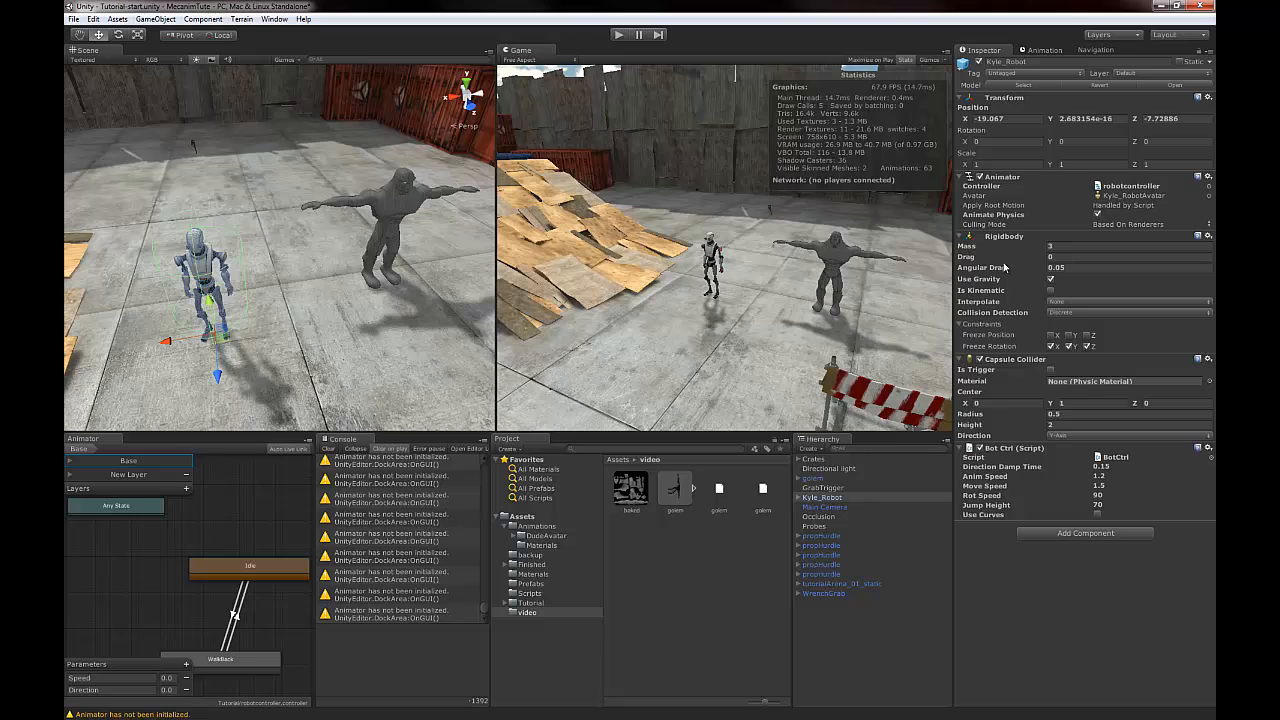
{"action": "middle_click_drag", "start_coordinate": [265, 294], "coordinate": [234, 307]}
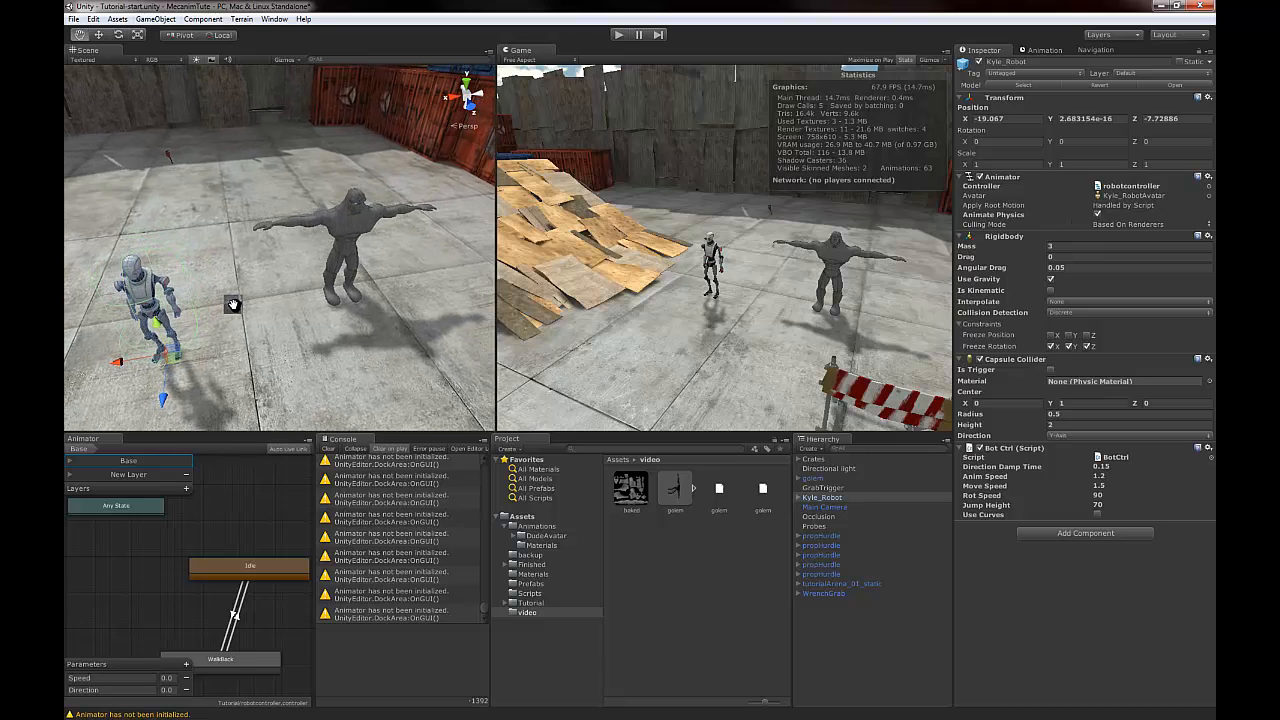
{"action": "left_click", "coordinate": [1135, 187]}
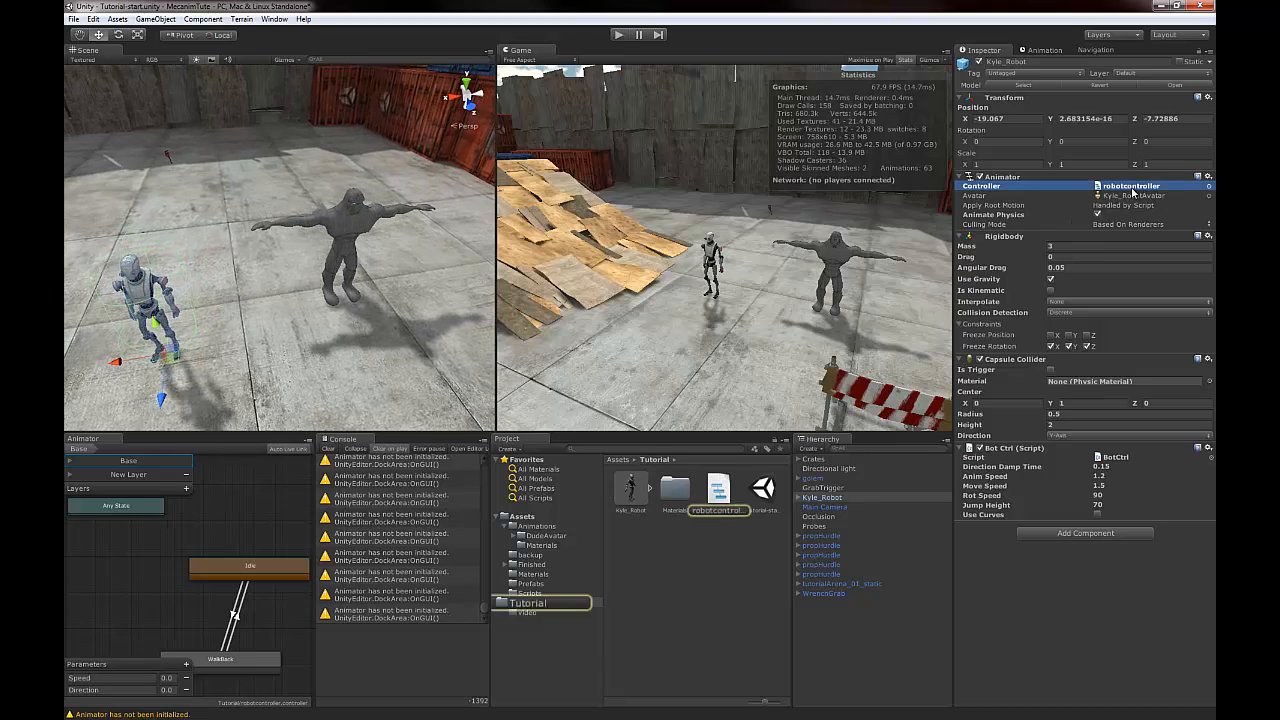
{"action": "left_click", "coordinate": [348, 229]}
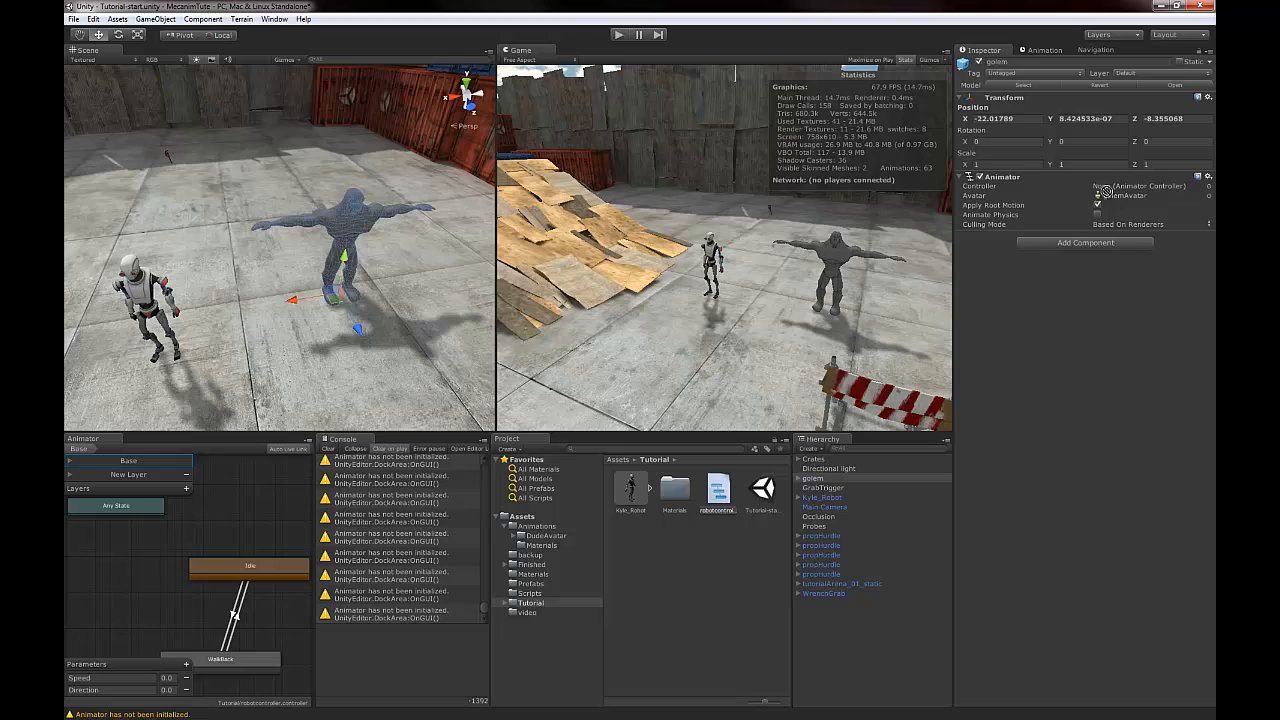
{"action": "left_click_drag", "start_coordinate": [1106, 191], "coordinate": [1116, 190]}
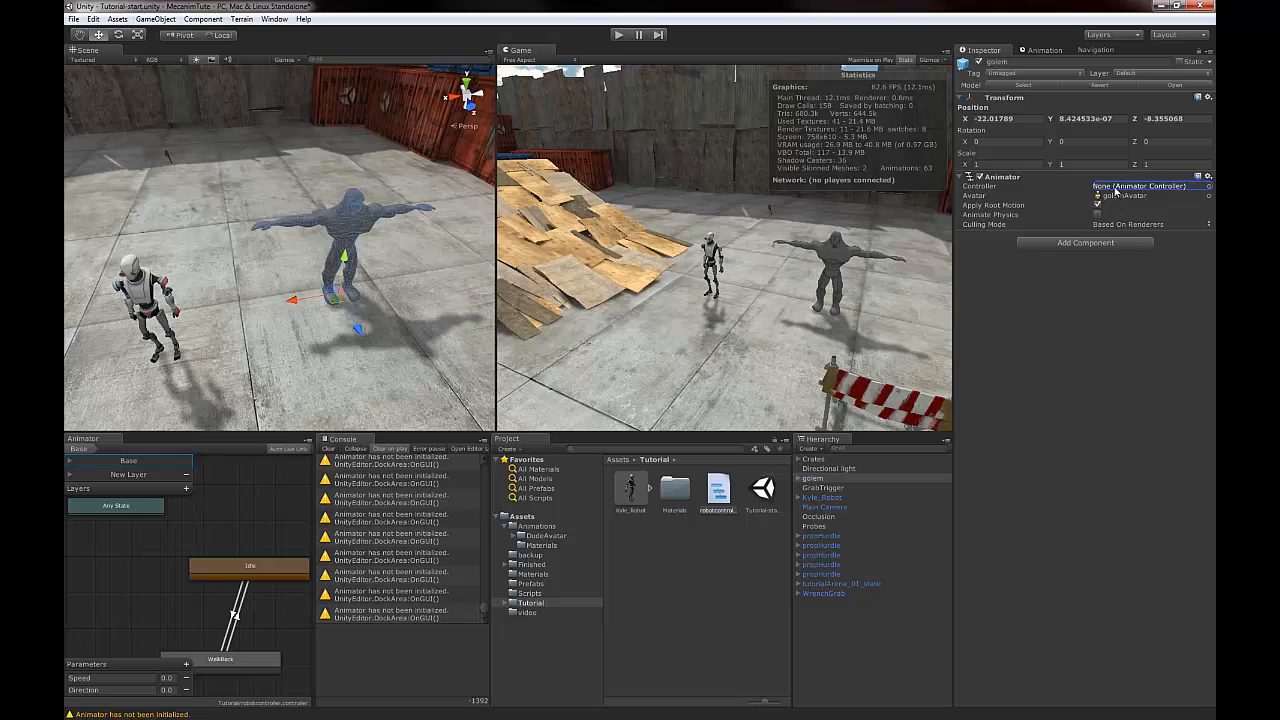
Run the scene and examine the golem's idle animation beside Kyle_Robot from several angles.
{"action": "left_click", "coordinate": [622, 35]}
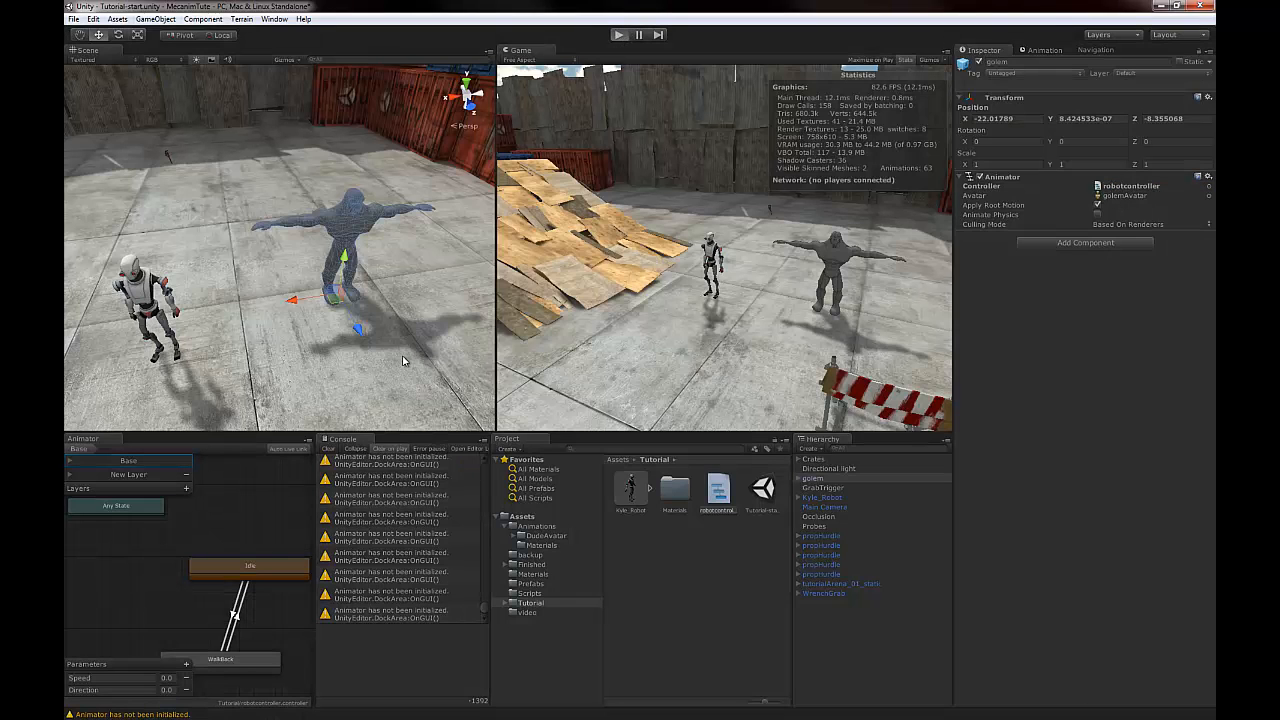
{"action": "middle_click_drag", "start_coordinate": [363, 349], "coordinate": [354, 306]}
{"action": "scroll", "coordinate": [320, 318], "scroll_direction": "up", "scroll_amount": 2}
{"action": "mouse_move", "coordinate": [267, 328]}
{"action": "middle_mouse_down"}
{"action": "mouse_move", "coordinate": [273, 304]}
{"action": "mouse_move", "coordinate": [284, 320]}
{"action": "mouse_move", "coordinate": [260, 331]}
{"action": "middle_mouse_up"}
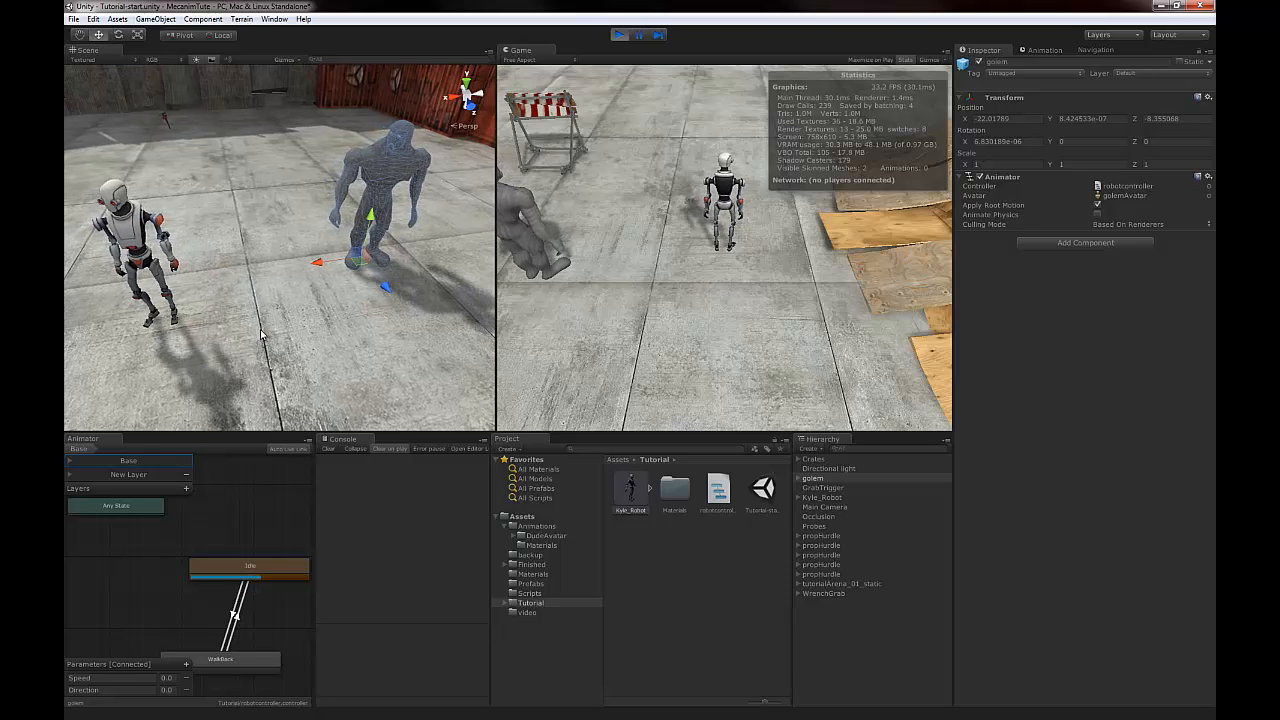
{"action": "left_click", "coordinate": [379, 325]}
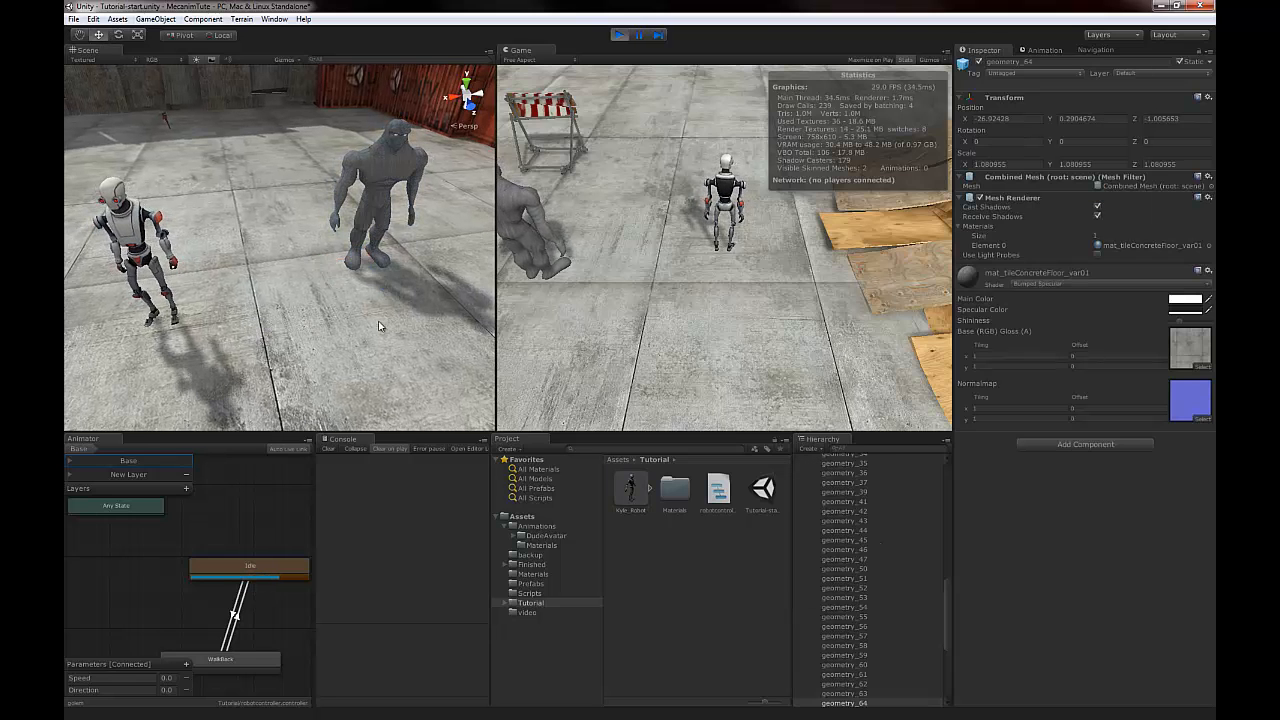
{"action": "left_click_drag", "start_coordinate": [403, 291], "coordinate": [235, 335], "text": "alt"}
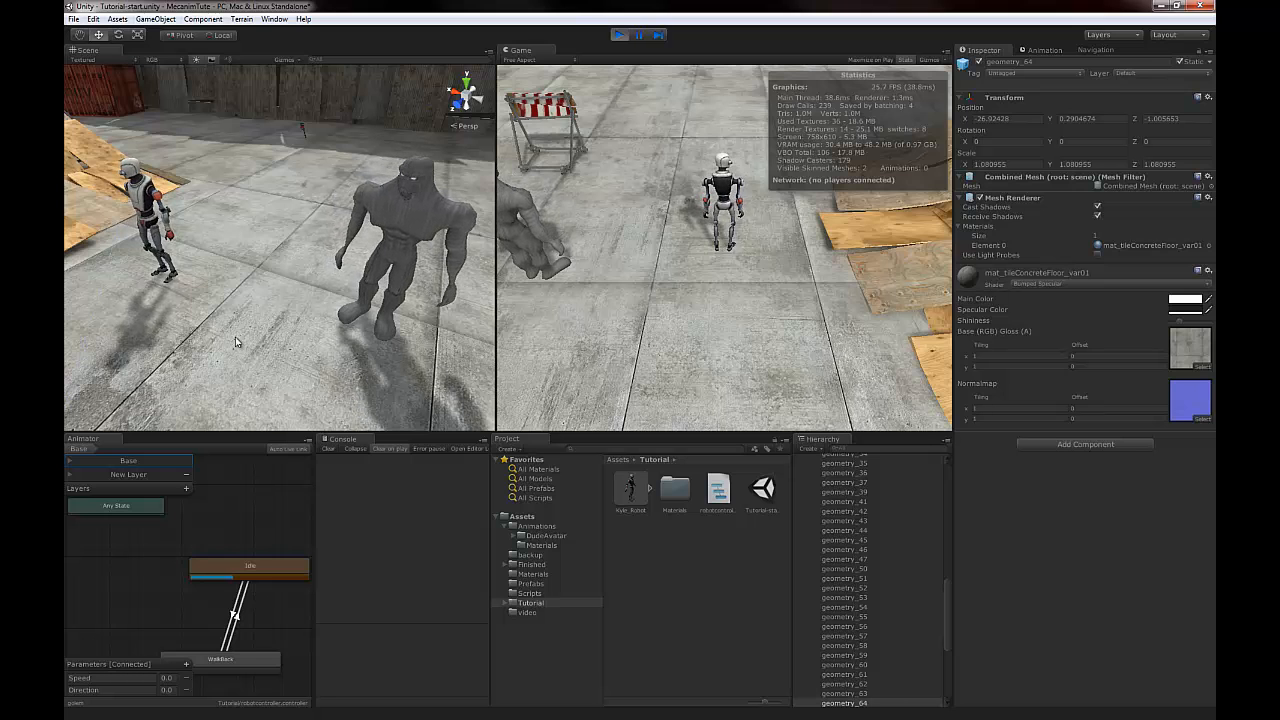
{"action": "left_click_drag", "start_coordinate": [236, 342], "coordinate": [126, 249], "text": "alt"}
{"action": "left_click_drag", "start_coordinate": [286, 289], "coordinate": [266, 343], "text": "alt"}
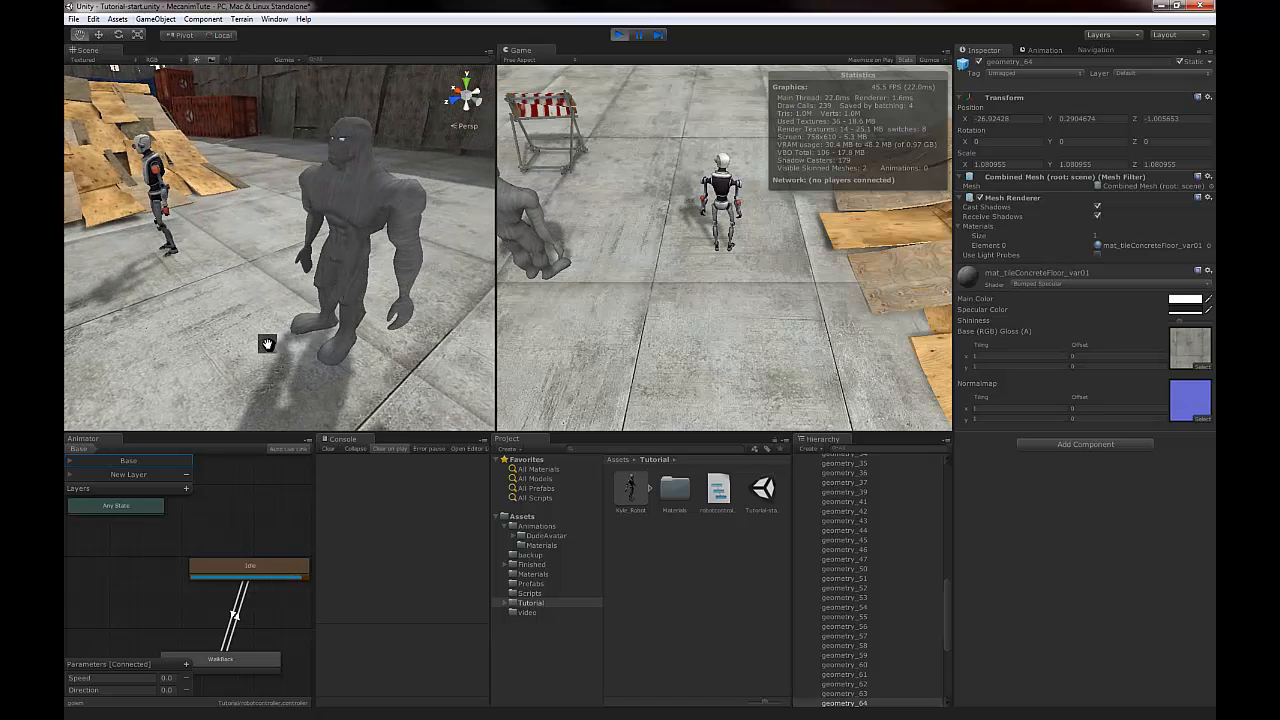
{"action": "left_click", "coordinate": [350, 237]}
{"action": "left_click", "coordinate": [181, 322]}
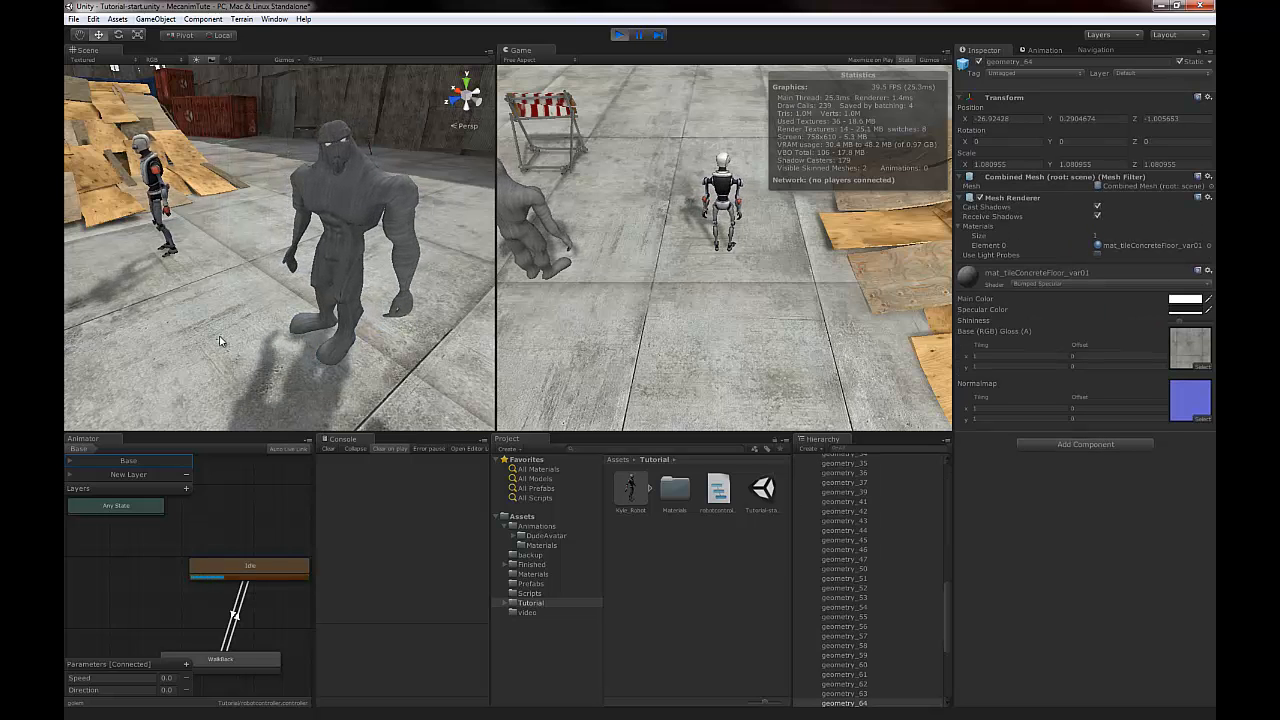
{"action": "left_click_drag", "start_coordinate": [137, 314], "coordinate": [260, 343], "text": "alt"}
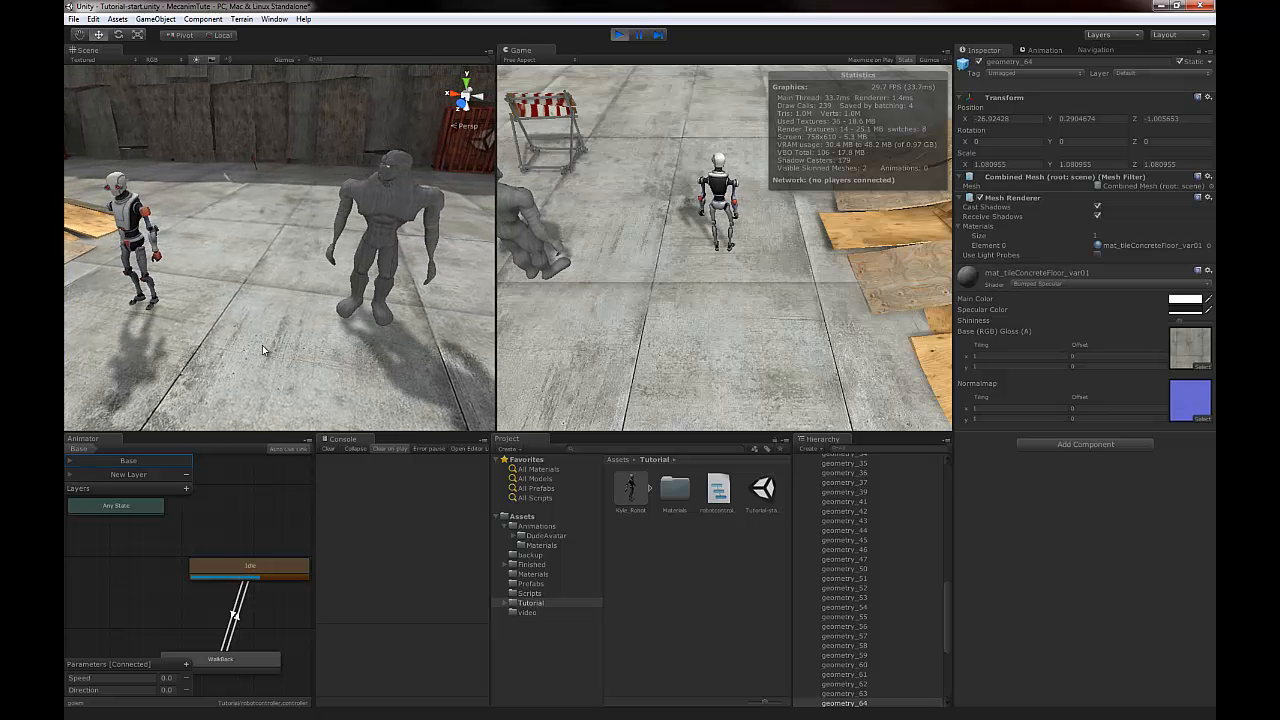